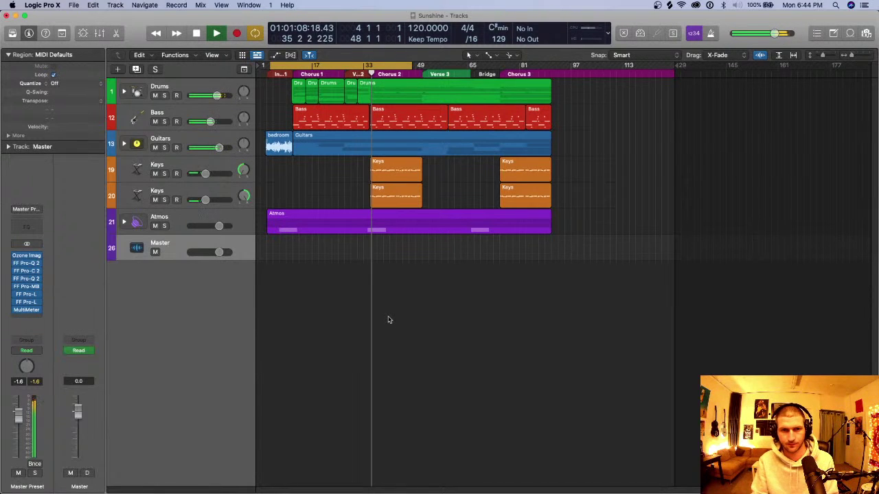
# Stop playback, solo the Drums stack, and move the cycle range to start at bar 10 and end at bar 44.
pyautogui.press('space')
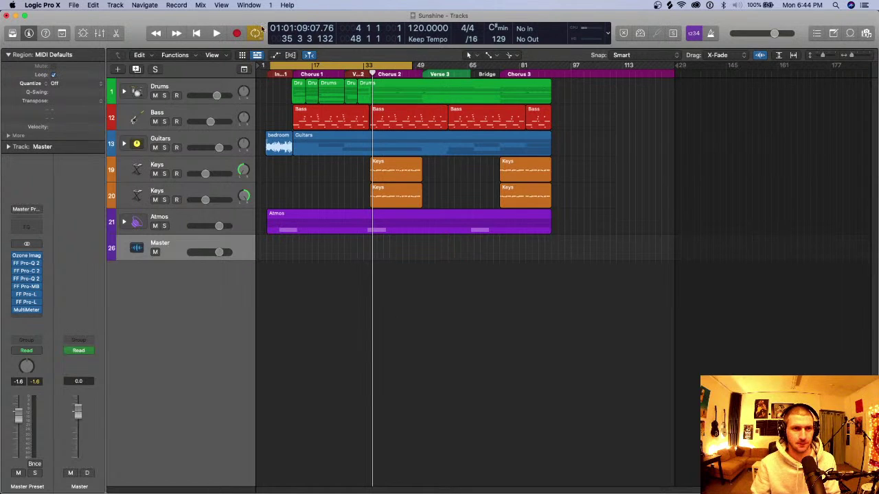
pyautogui.click(214, 85)
pyautogui.press('s')
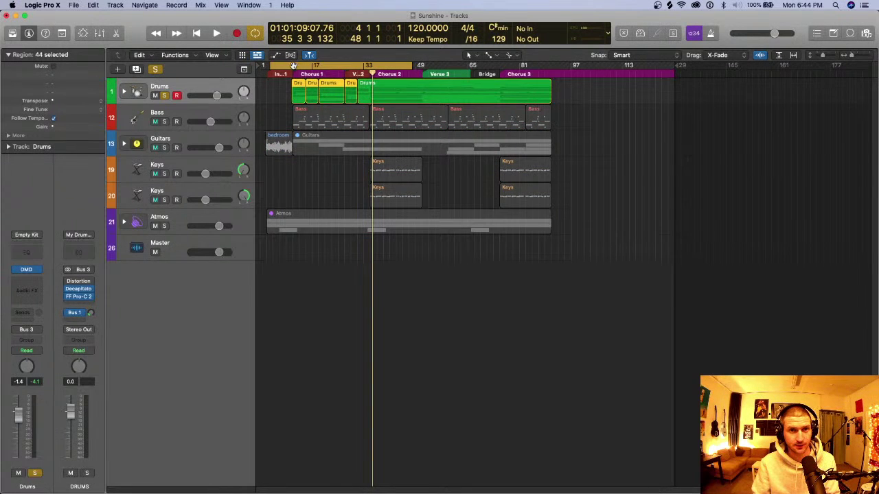
pyautogui.moveTo(295, 63); pyautogui.dragTo(402, 65)
# Play the soloed drums from bar 10 through the start of Chorus 1.
pyautogui.press('space')
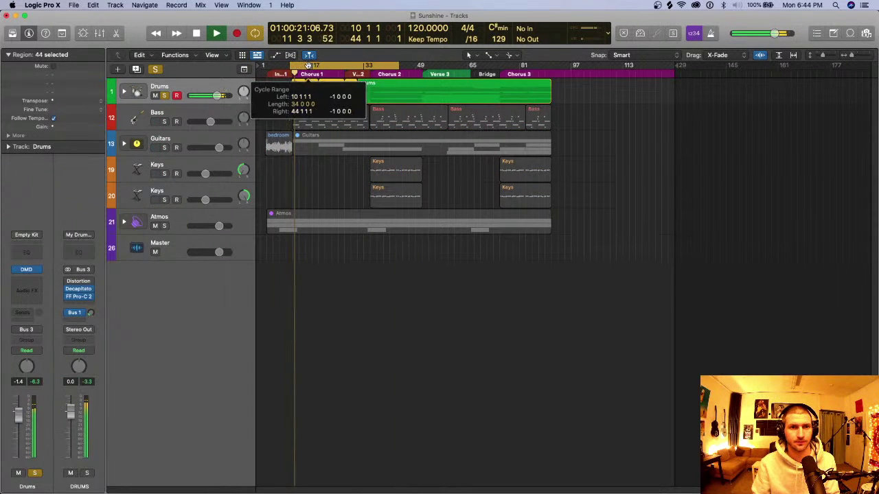
pyautogui.press('z')
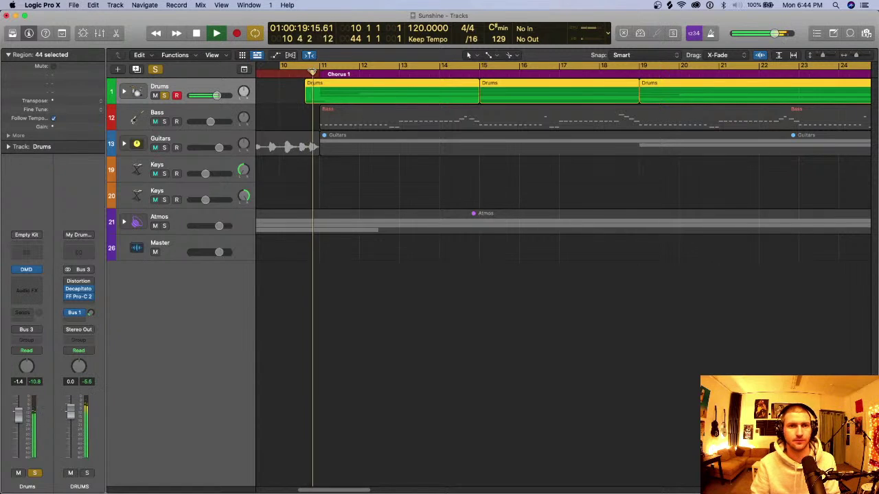
pyautogui.press('super+Left')
pyautogui.press('super+Left')
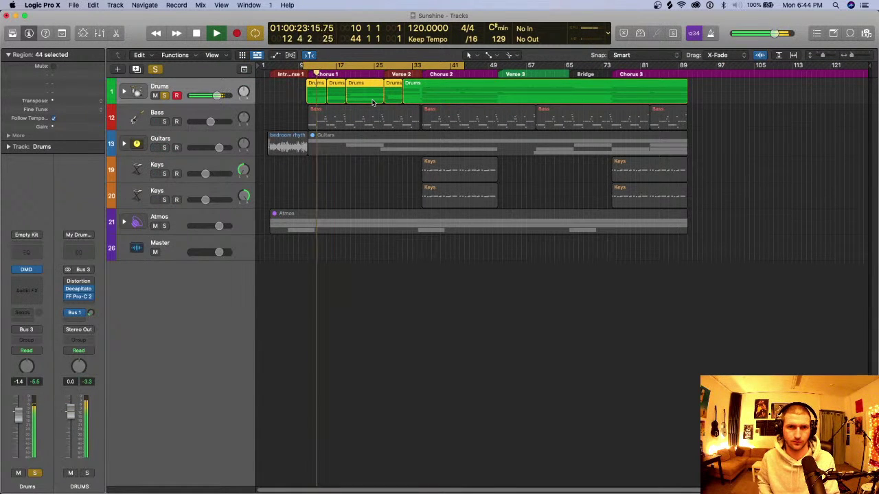
pyautogui.press('space')
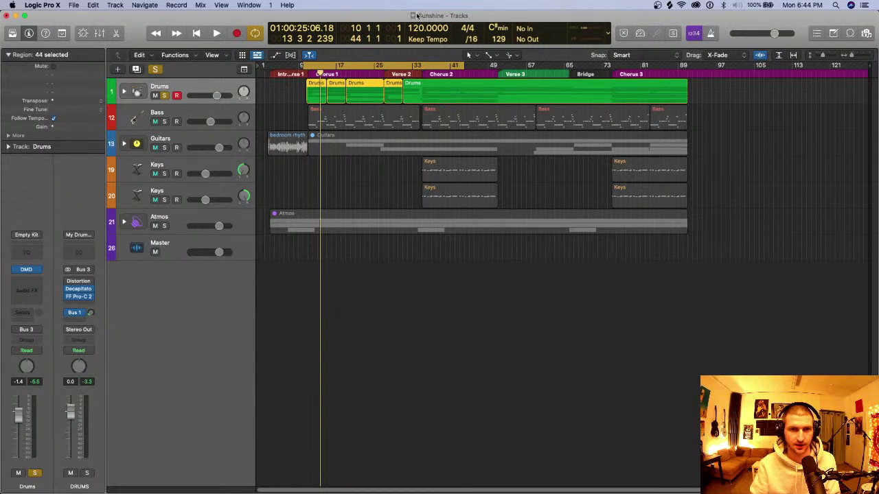
# Expand the Drums stack and look through its tracks and their channel strips, from Kick down to Shake.
pyautogui.click(212, 87)
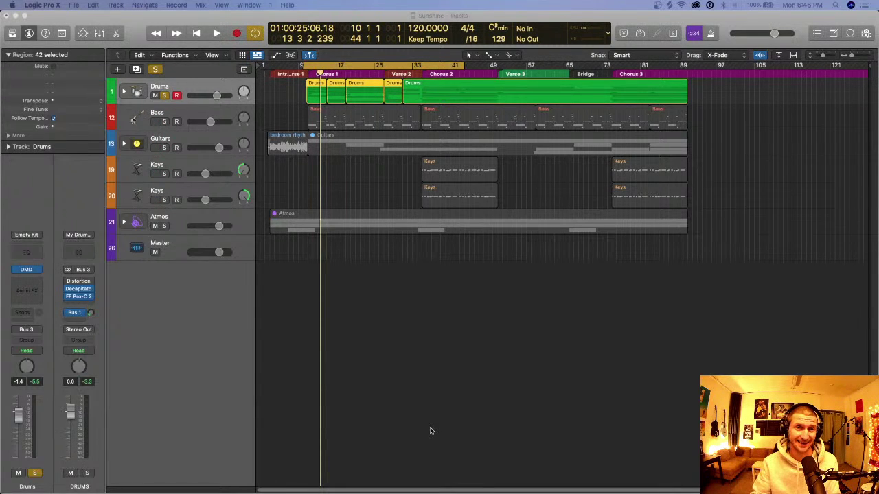
pyautogui.click(204, 83)
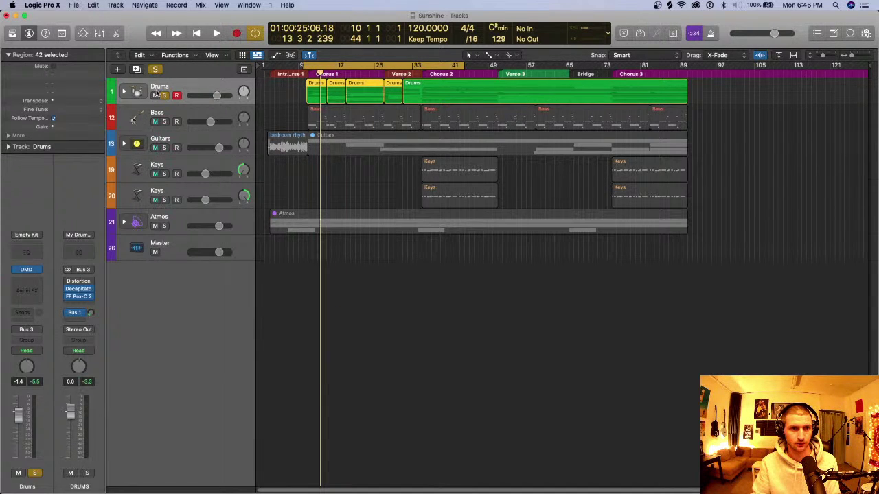
pyautogui.click(125, 92)
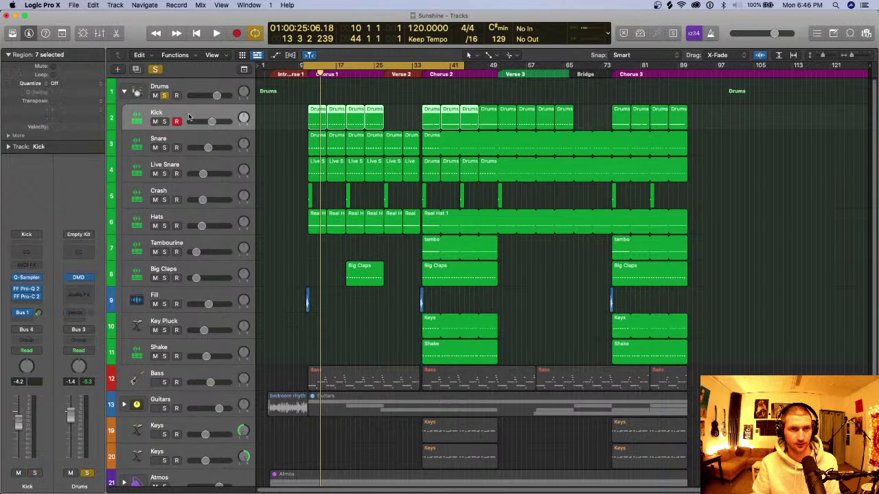
pyautogui.click(189, 118)
pyautogui.press('Down')
pyautogui.press('Down')
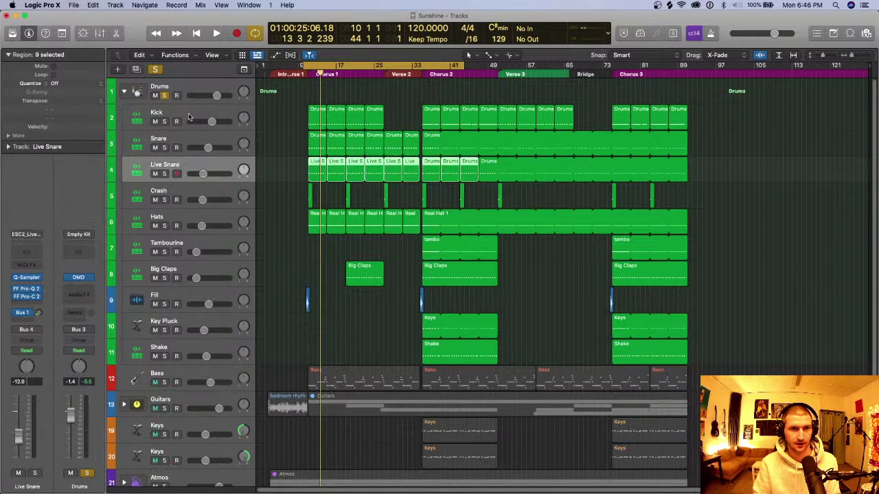
pyautogui.press('Up')
pyautogui.press('Up')
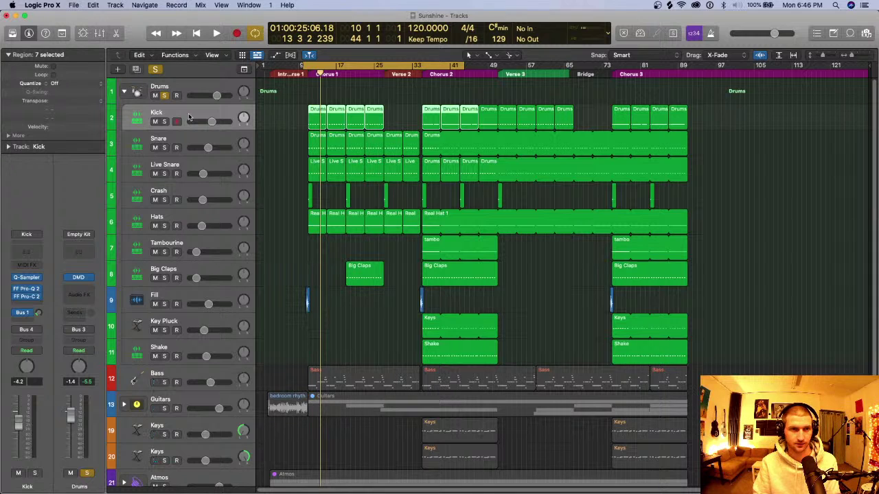
pyautogui.press('Down')
pyautogui.press('Down')
pyautogui.press('Down')
pyautogui.press('Down')
pyautogui.press('Down')
pyautogui.press('Down')
pyautogui.press('Down')
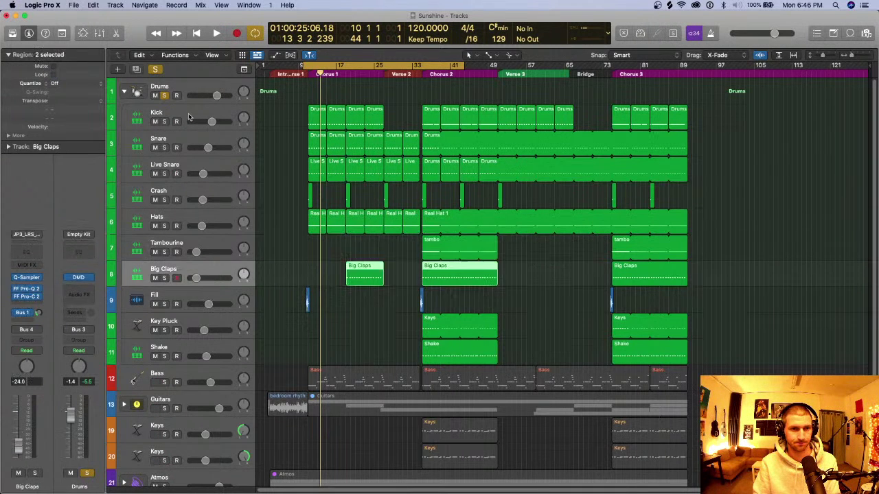
pyautogui.press('Down')
pyautogui.press('Down')
pyautogui.press('Down')
pyautogui.press('Down')
pyautogui.press('Down')
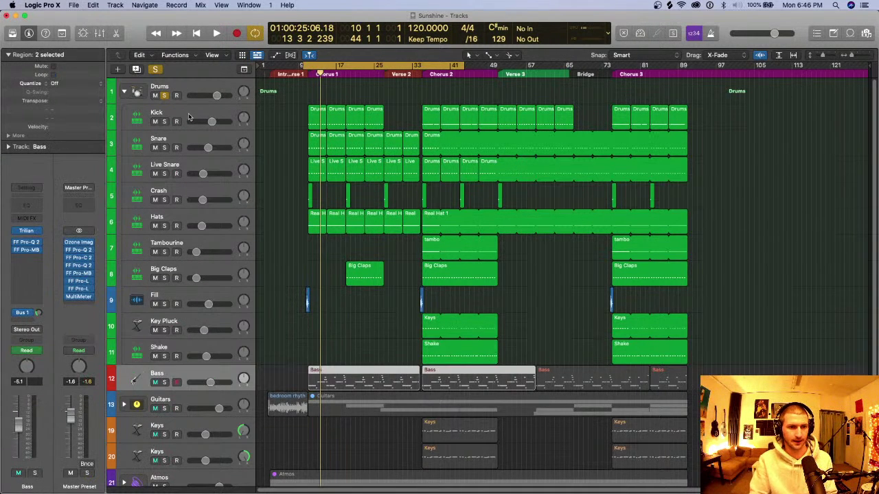
pyautogui.press('Up')
pyautogui.press('Up')
pyautogui.press('Up')
pyautogui.press('Up')
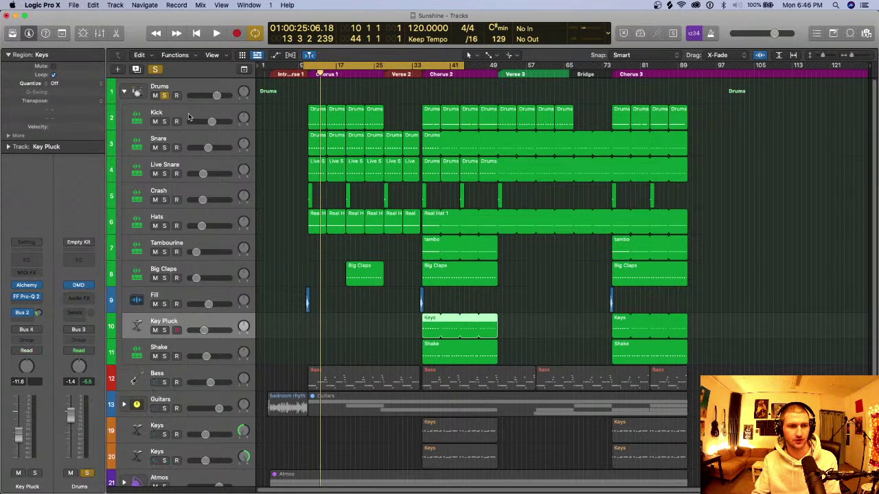
# Collapse the Drums stack and duplicate it without regions, and mute and unsolo the original stack.
pyautogui.click(125, 92)
pyautogui.click(172, 96)
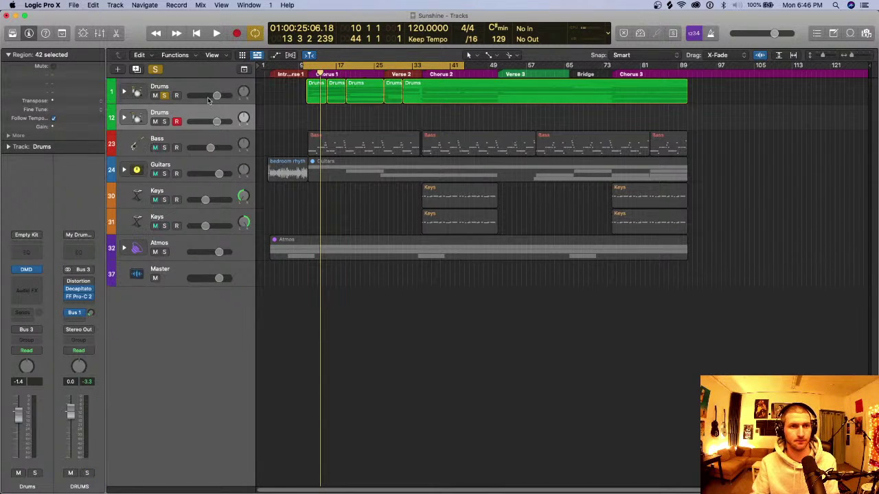
pyautogui.moveTo(200, 96); pyautogui.dragTo(213, 333)
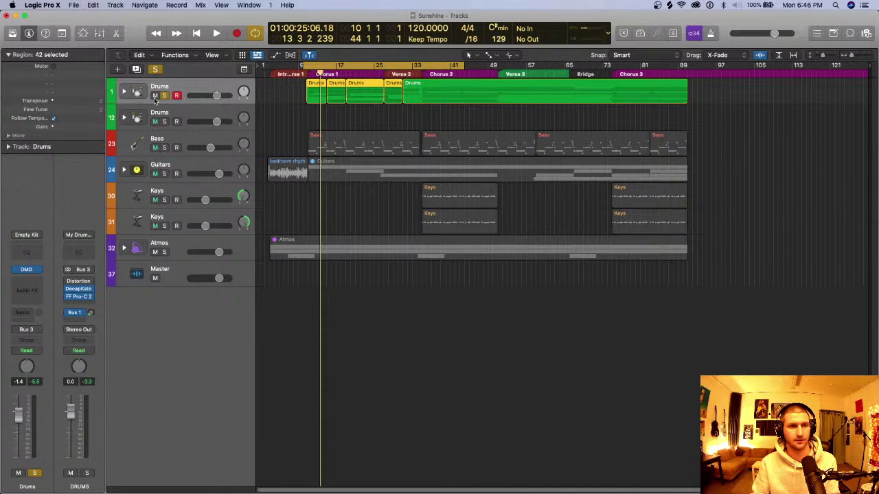
pyautogui.click(156, 95)
pyautogui.click(164, 95)
# Move the duplicated Drums stack below the Master track and expand it to show its empty tracks.
pyautogui.moveTo(216, 122); pyautogui.dragTo(193, 272)
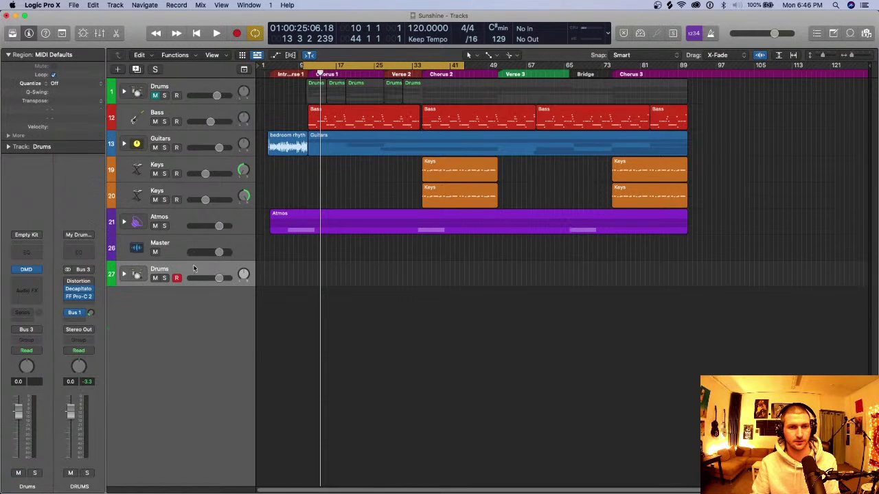
pyautogui.click(124, 275)
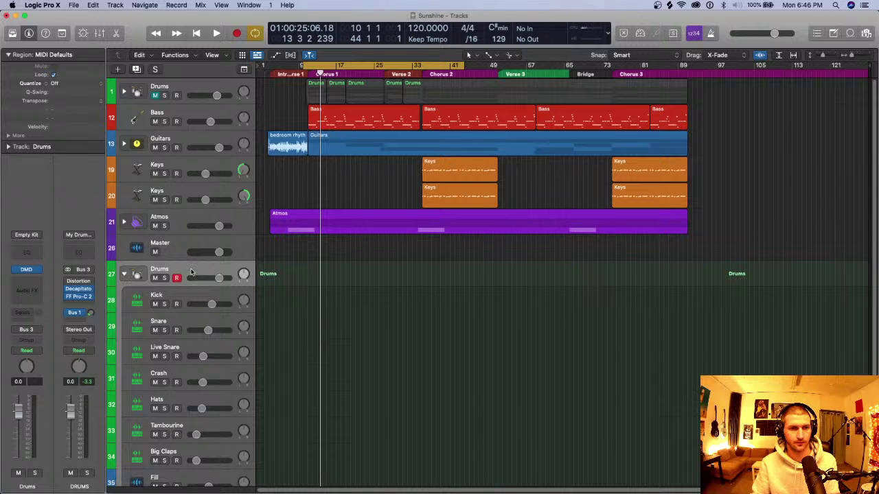
pyautogui.scroll(-5, 194, 272)
pyautogui.scroll(5, 201, 144)
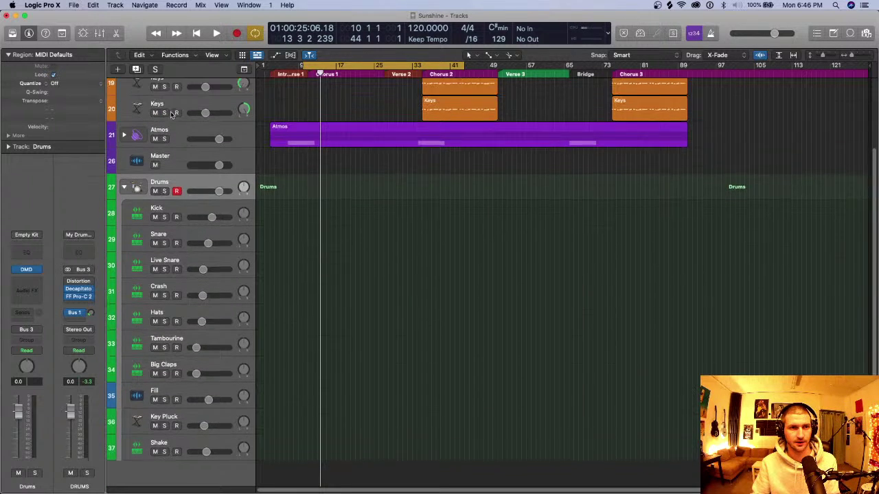
# Play the arrangement briefly from bar 10, and set the cycle range from bar 11 to bar 35.
pyautogui.click(303, 67)
pyautogui.press('space')
pyautogui.press('super+Right')
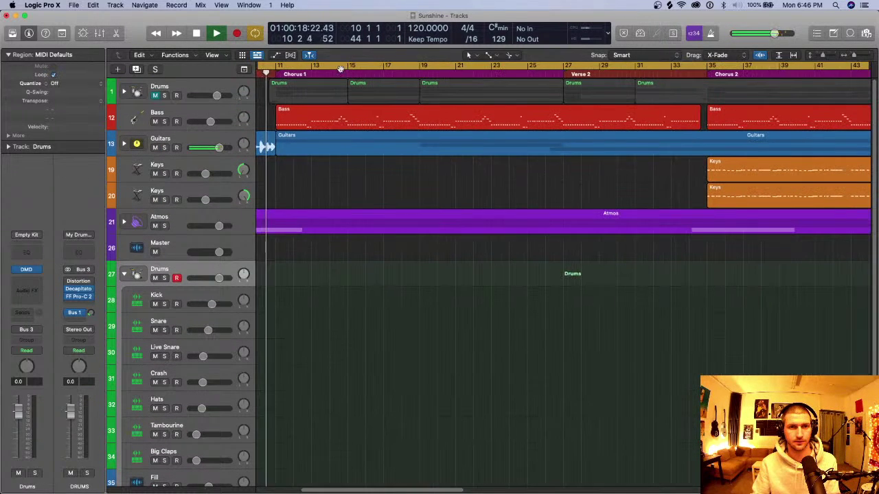
pyautogui.press('space')
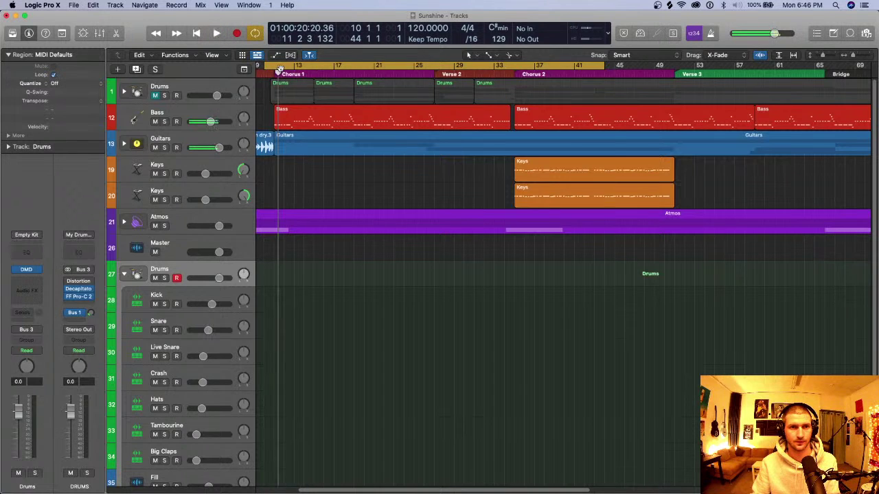
pyautogui.moveTo(284, 67); pyautogui.dragTo(294, 66)
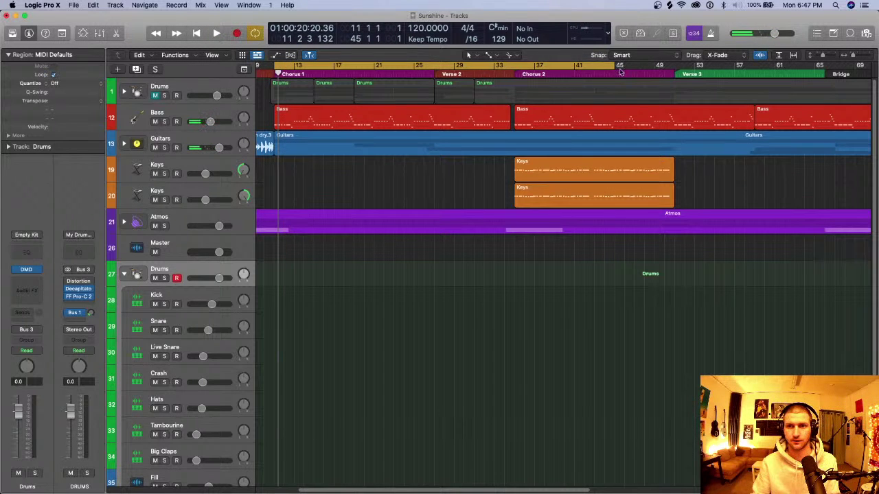
pyautogui.moveTo(616, 68); pyautogui.dragTo(514, 81)
# Open the editor area for the duplicated Drums stack and show its Step Sequencer with all the kit pieces.
pyautogui.scroll(-2, 357, 206)
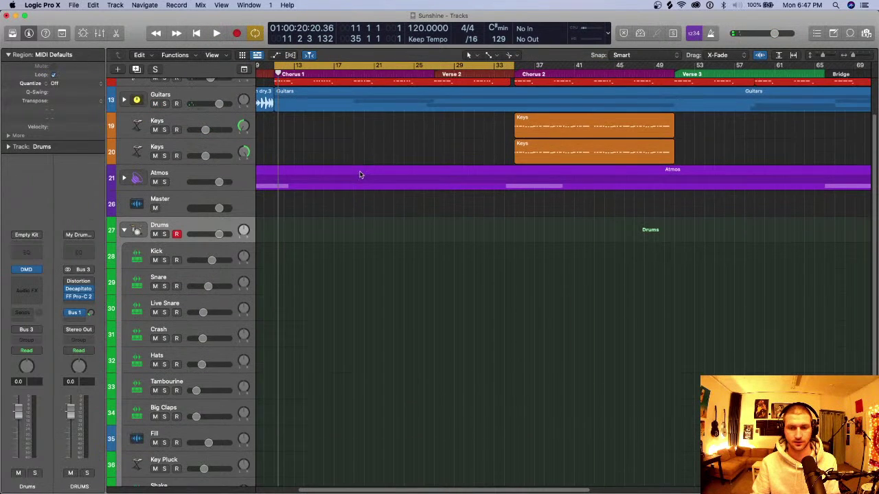
pyautogui.hscroll(-4, 371, 186)
pyautogui.scroll(2, 371, 161)
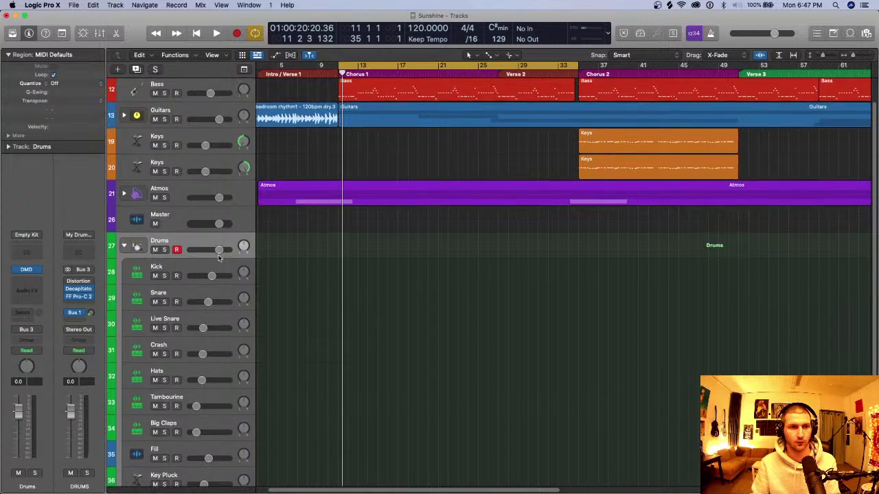
pyautogui.scroll(-1, 274, 206)
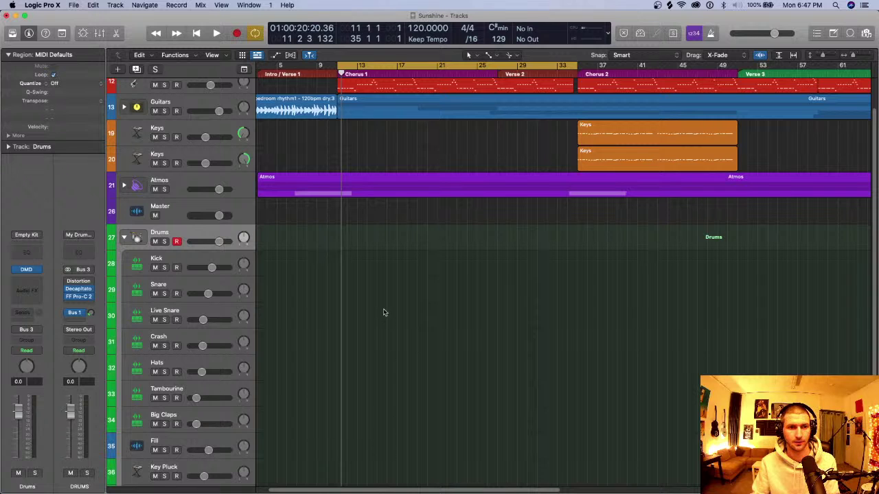
pyautogui.press('b')
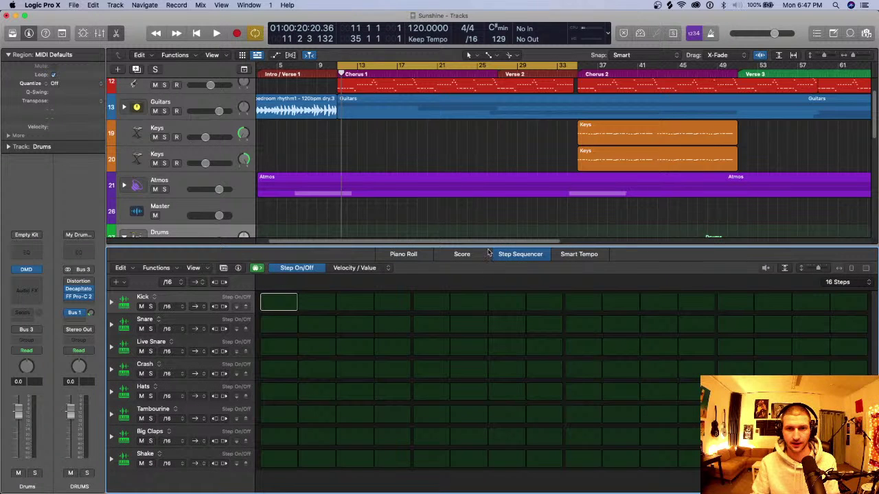
pyautogui.click(403, 256)
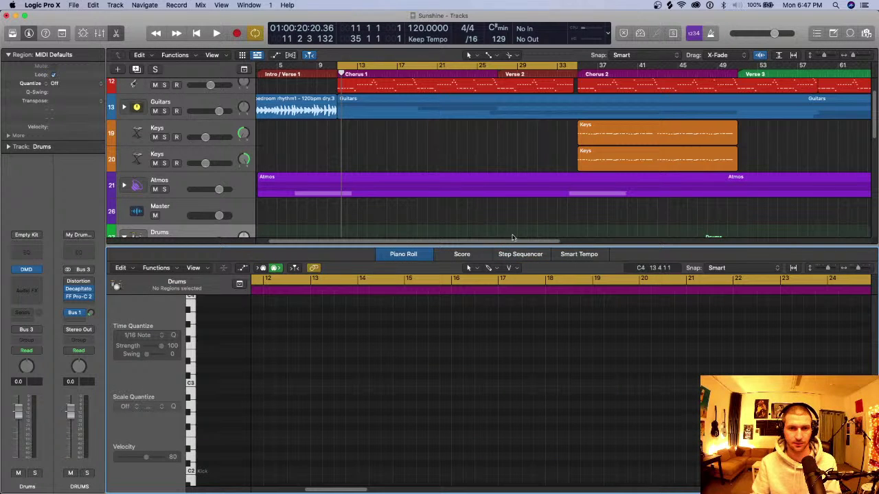
pyautogui.click(461, 254)
pyautogui.click(522, 255)
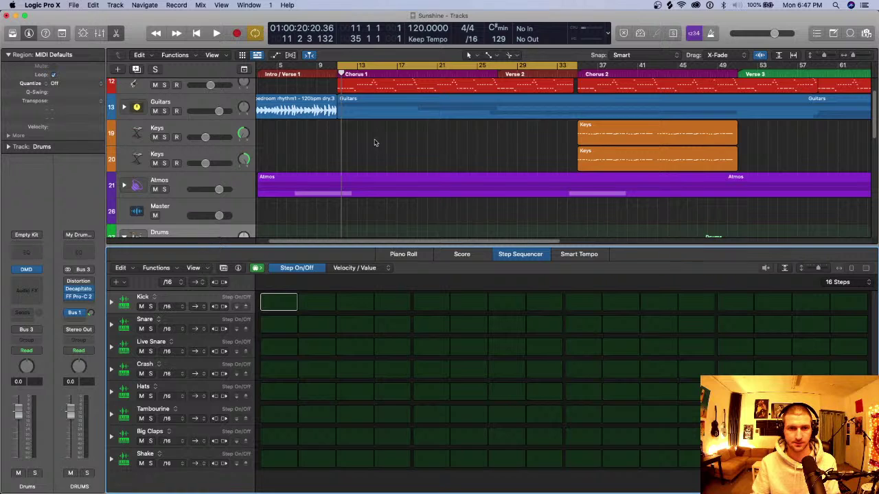
# Select the Snare track in the duplicated stack and try its first two sequencer steps, turning them on and off again.
pyautogui.scroll(-5, 374, 143)
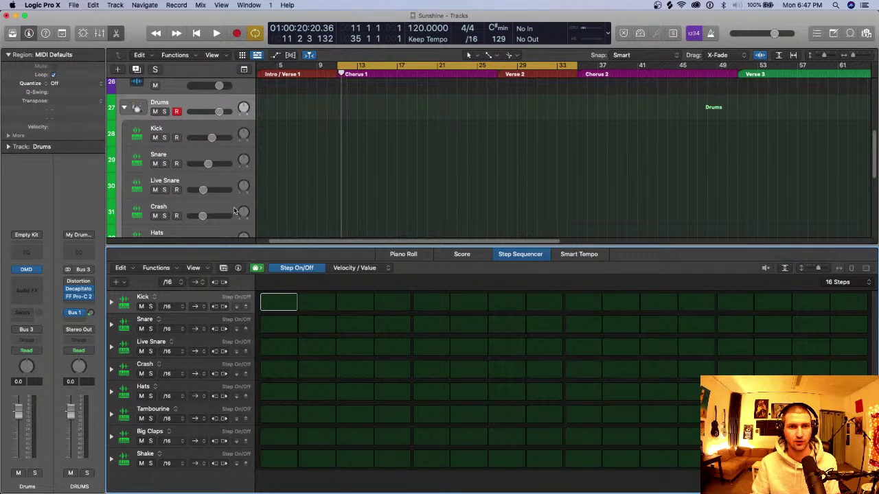
pyautogui.click(204, 128)
pyautogui.click(204, 154)
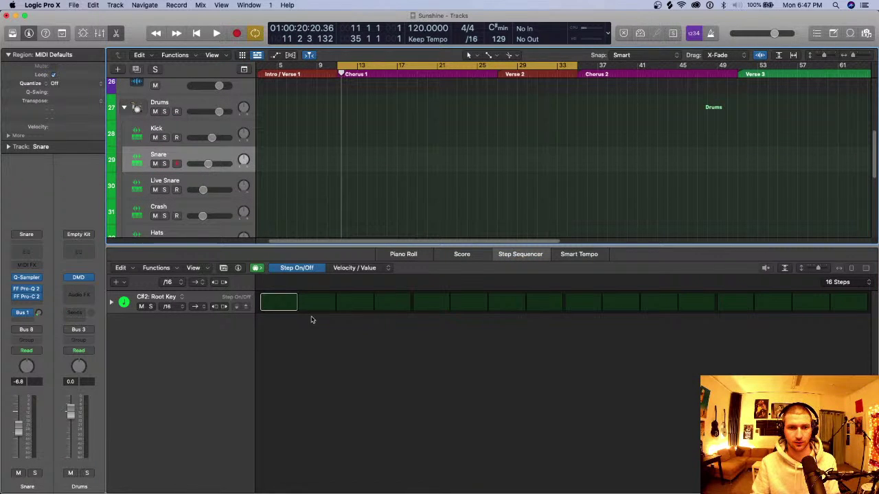
pyautogui.click(278, 302)
pyautogui.click(316, 302)
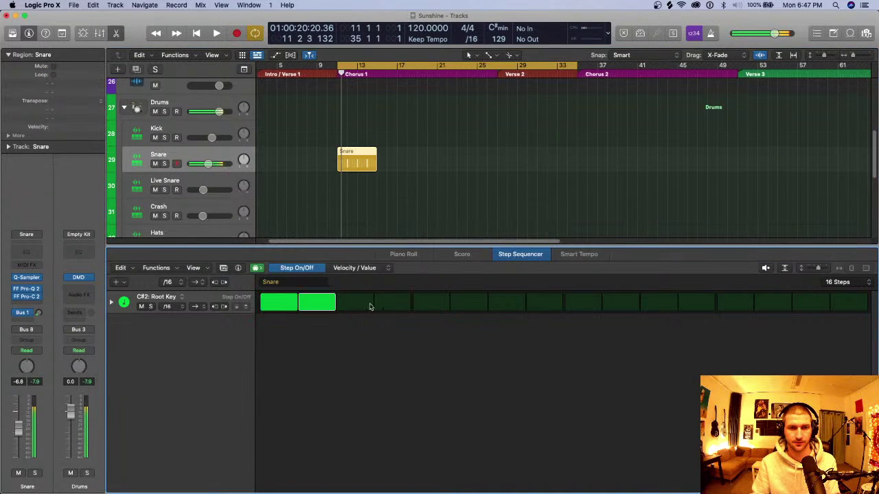
pyautogui.click(283, 304)
pyautogui.click(319, 308)
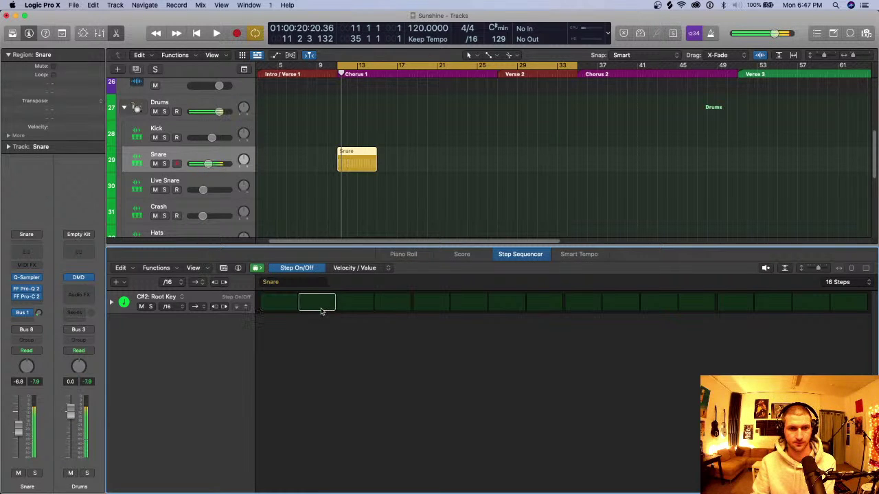
# Delete the empty Snare pattern region and reselect the duplicated Drums stack for step sequencing.
pyautogui.click(201, 106)
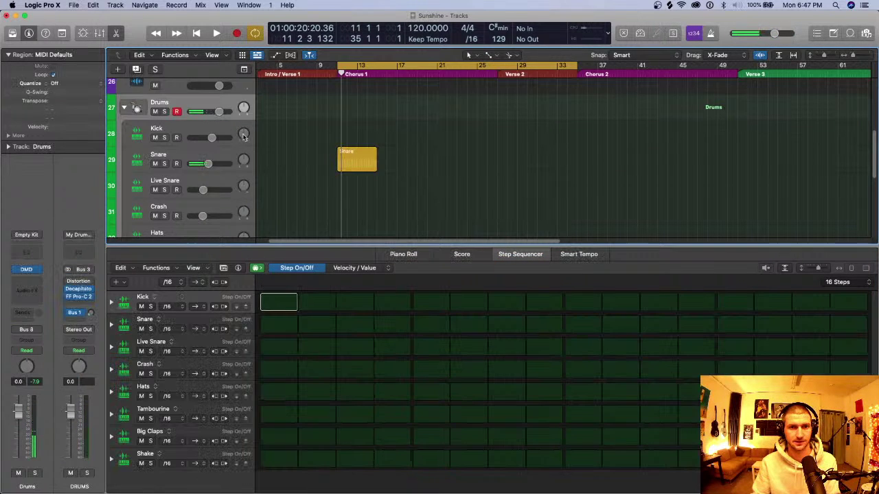
pyautogui.click(363, 163)
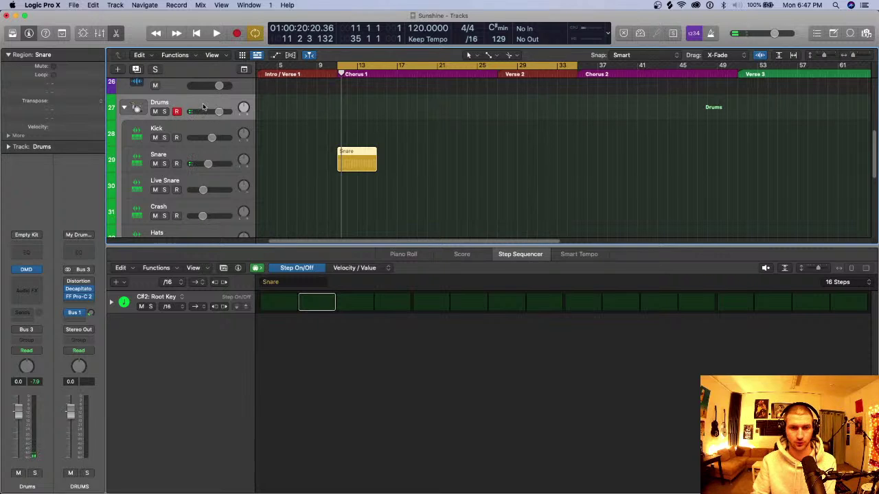
pyautogui.click(204, 105)
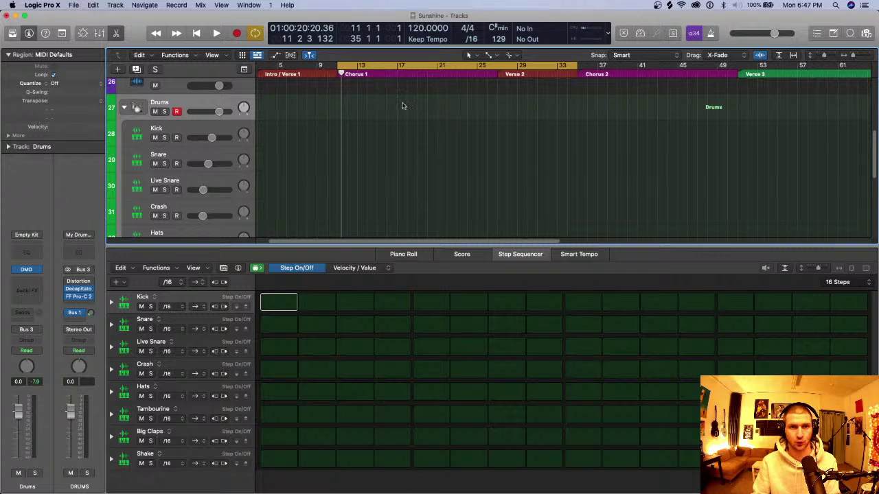
# Move the playhead to bar 11 and clear away the Drums pattern regions left by trying the first Kick step.
pyautogui.click(337, 73)
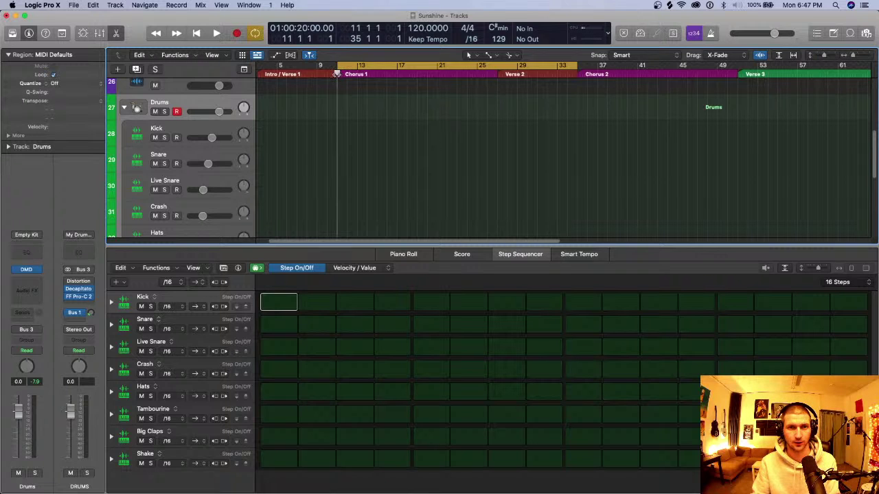
pyautogui.click(263, 303)
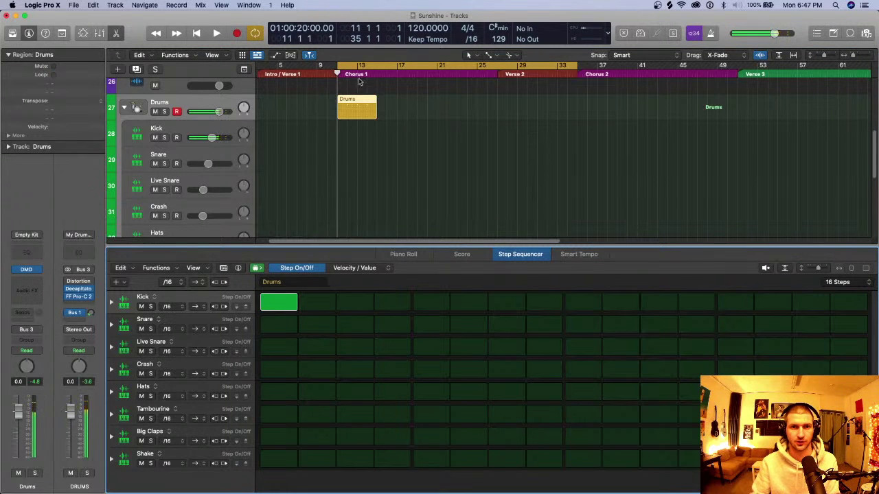
pyautogui.click(269, 306)
pyautogui.click(278, 304)
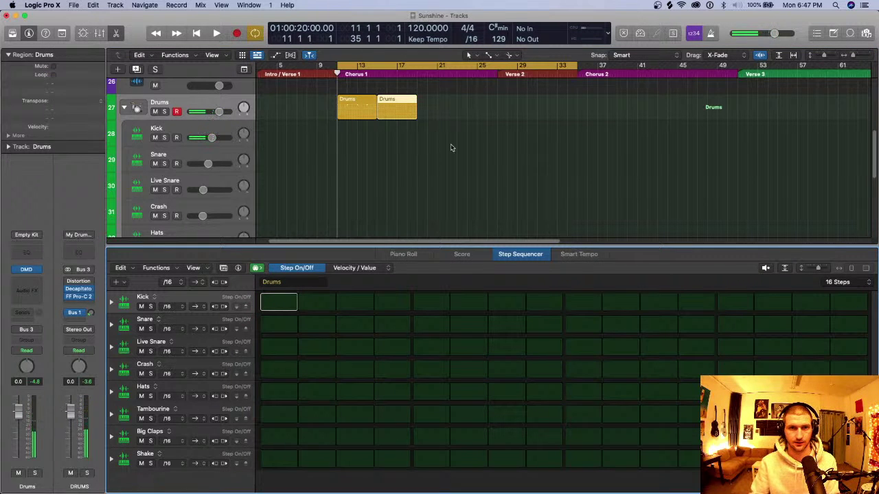
pyautogui.keyDown('shift'); pyautogui.click(343, 105); pyautogui.keyUp('shift')
pyautogui.press('Delete')
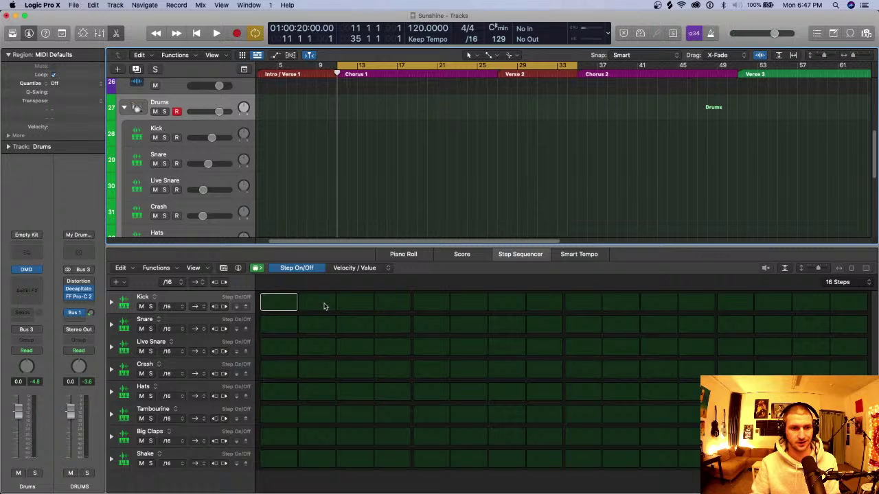
# Turn on Kick step 1 and Snare step 5, and try pattern lengths of 64 and 12 steps.
pyautogui.click(276, 308)
pyautogui.click(424, 326)
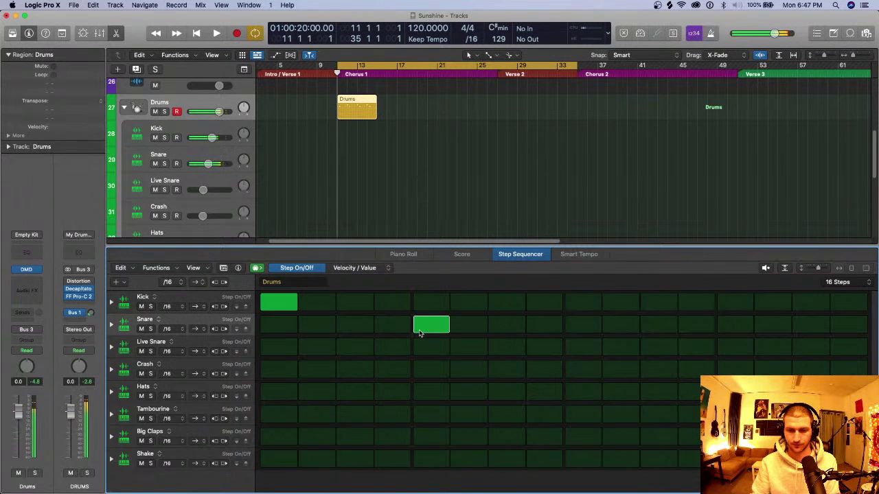
pyautogui.click(848, 283)
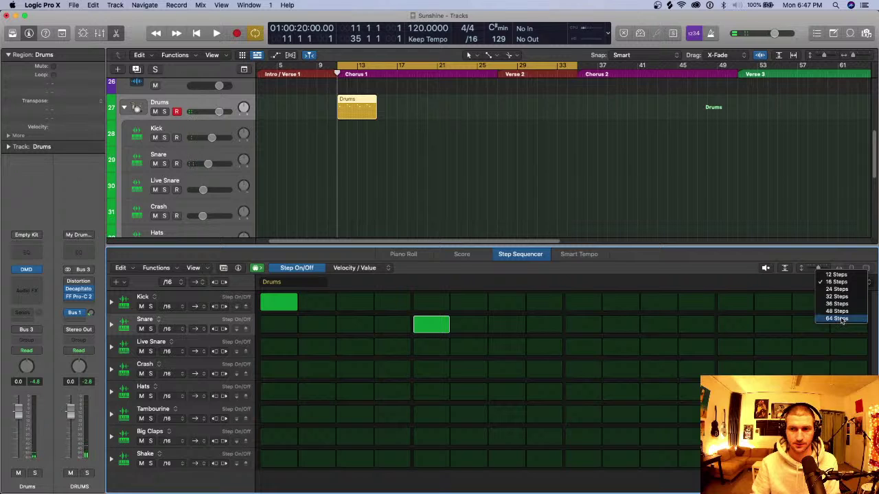
pyautogui.click(840, 319)
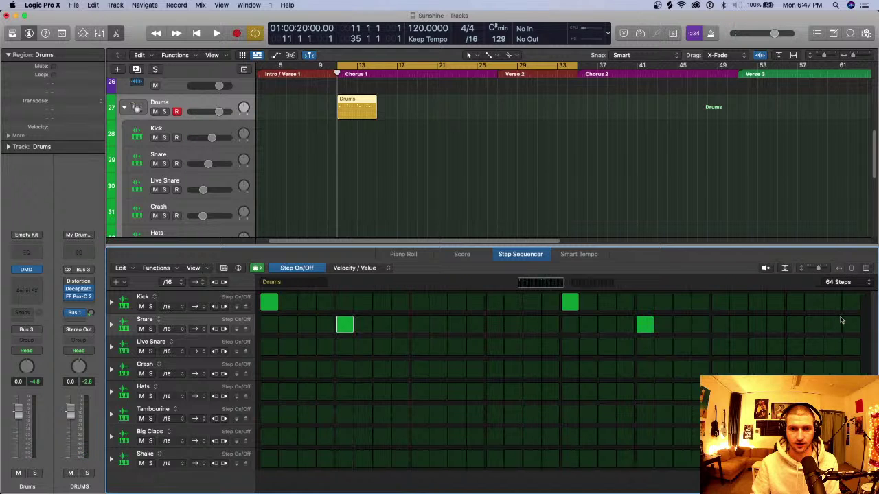
pyautogui.click(844, 283)
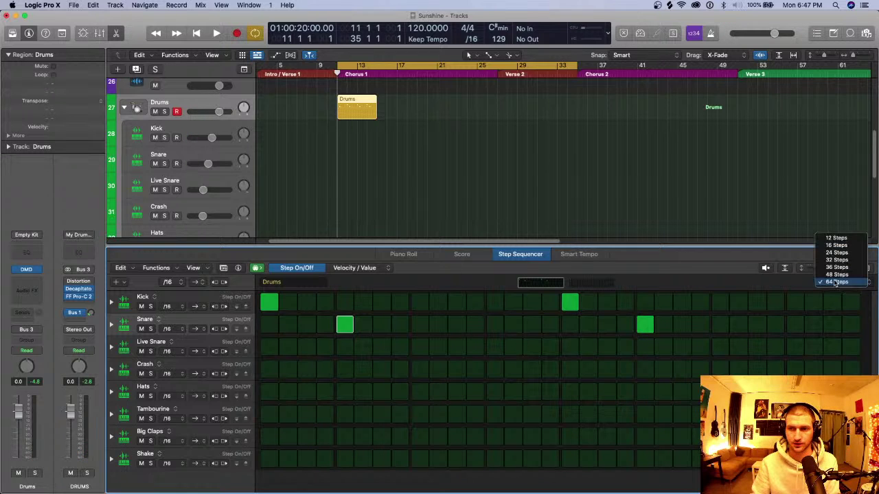
pyautogui.click(841, 240)
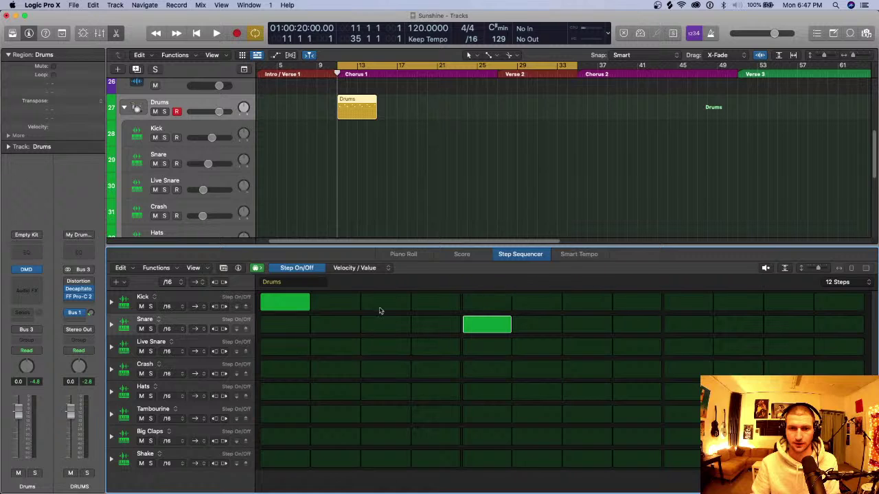
# Add hits on Kick step 9 and Snare step 12, and lengthen the pattern to 64 steps.
pyautogui.click(700, 304)
pyautogui.click(821, 324)
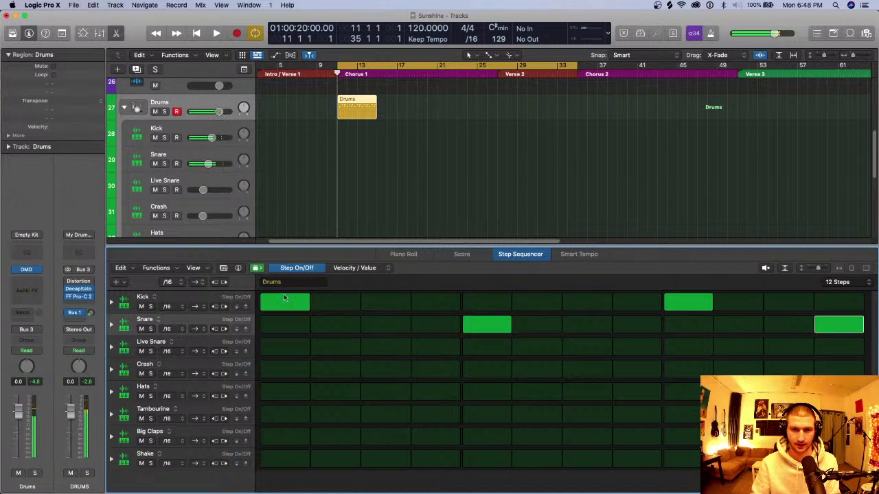
pyautogui.click(847, 282)
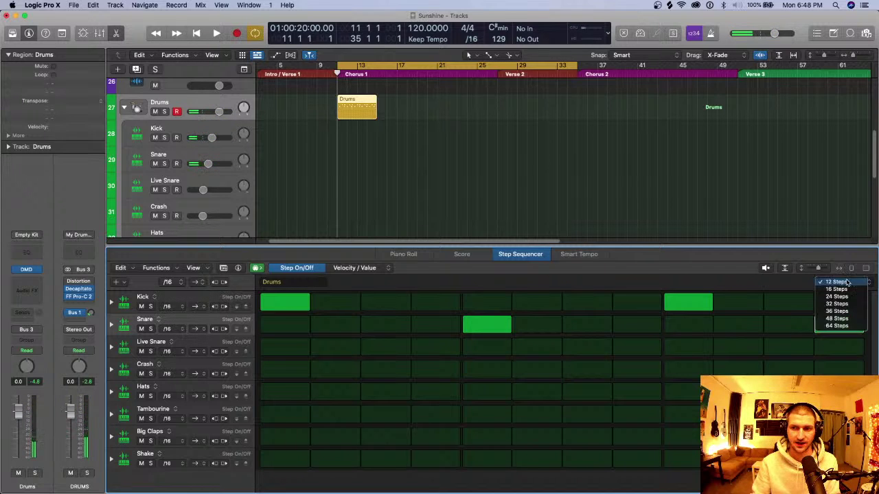
pyautogui.click(843, 325)
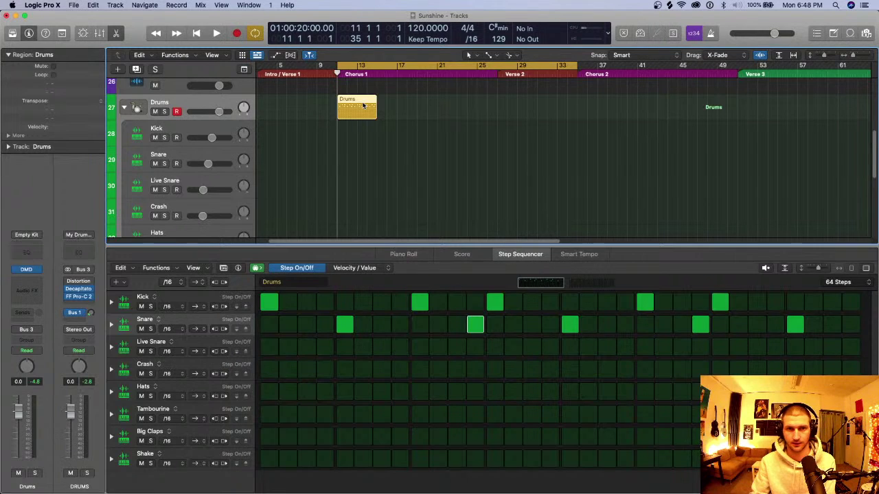
# Delete the Drums pattern region at bar 11 from the duplicated stack.
pyautogui.click(409, 114)
pyautogui.click(338, 114)
pyautogui.press('Delete')
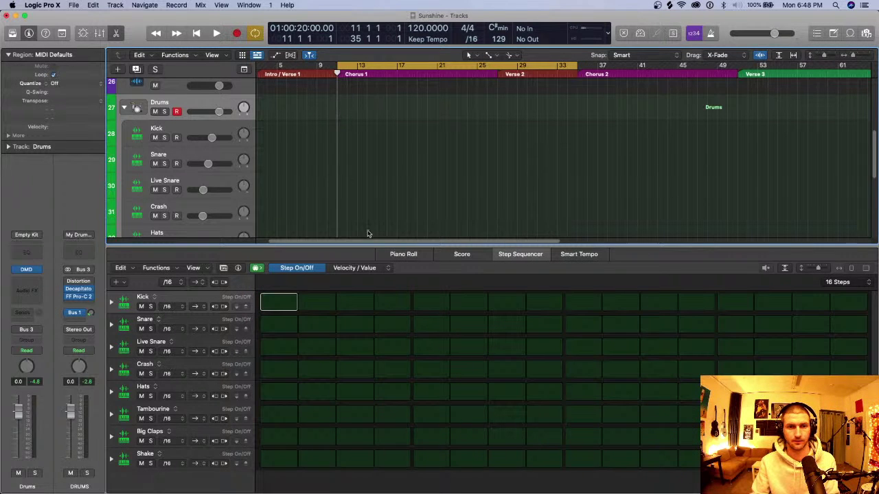
# Program Kick on steps 1 and 9 and Snare on steps 5 and 13, and extend the pattern to 64 steps.
pyautogui.click(287, 303)
pyautogui.click(431, 324)
pyautogui.click(574, 301)
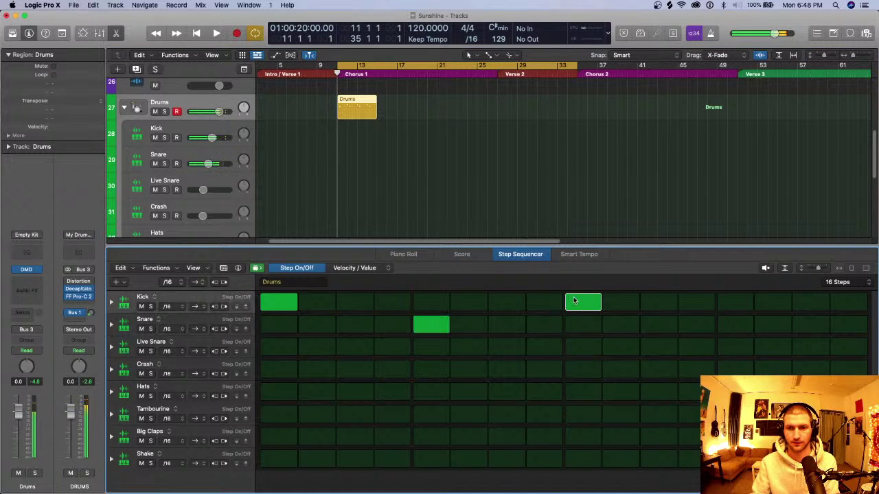
pyautogui.click(734, 324)
pyautogui.click(838, 282)
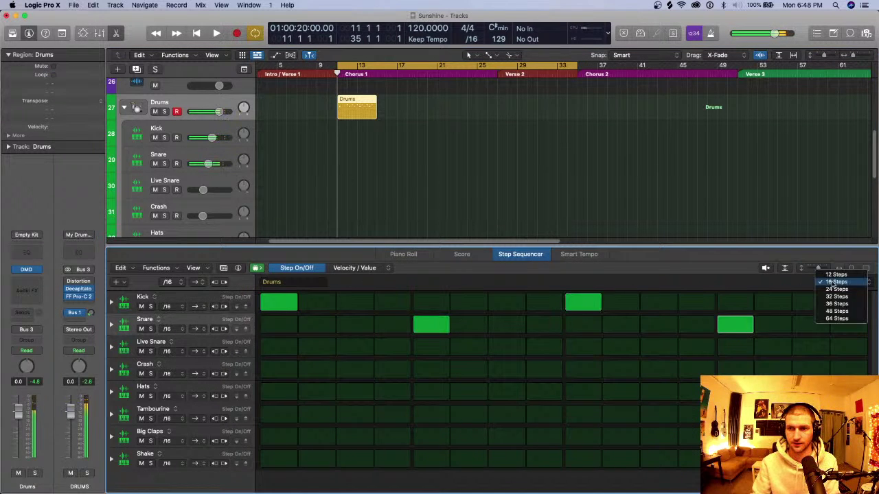
pyautogui.click(831, 319)
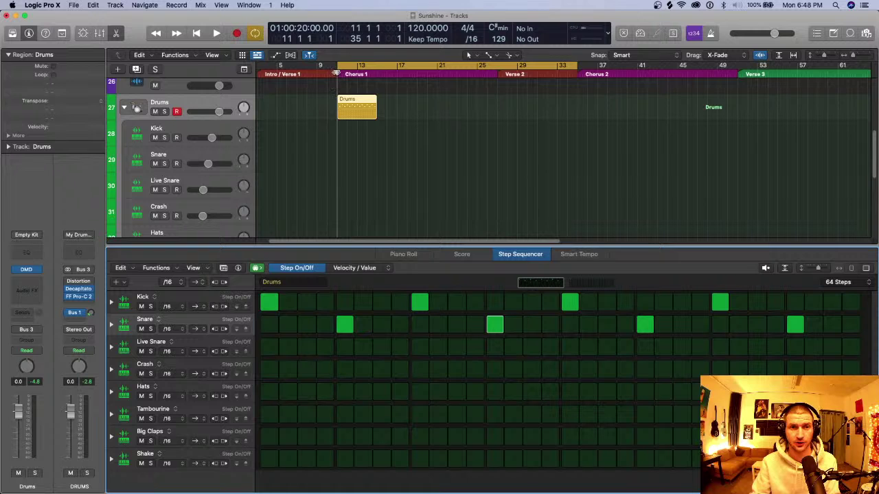
# Set the playhead to bar 11, and solo the duplicated Drums stack while playing the pattern.
pyautogui.moveTo(337, 73)
pyautogui.mouseDown()
pyautogui.moveTo(376, 72)
pyautogui.moveTo(339, 74)
pyautogui.mouseUp()
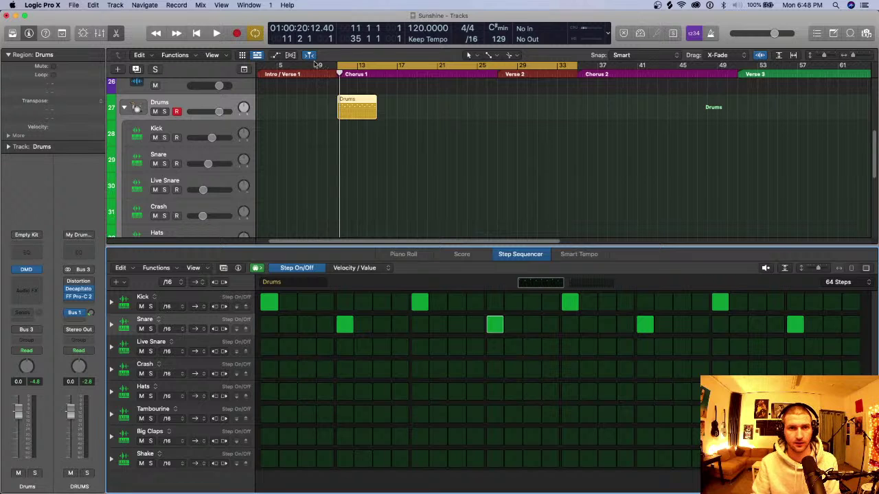
pyautogui.moveTo(338, 73); pyautogui.dragTo(337, 74)
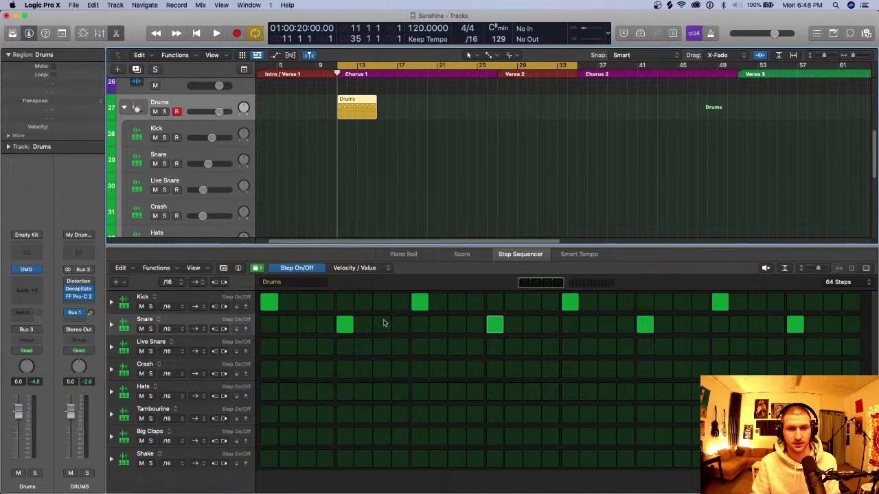
pyautogui.press('space')
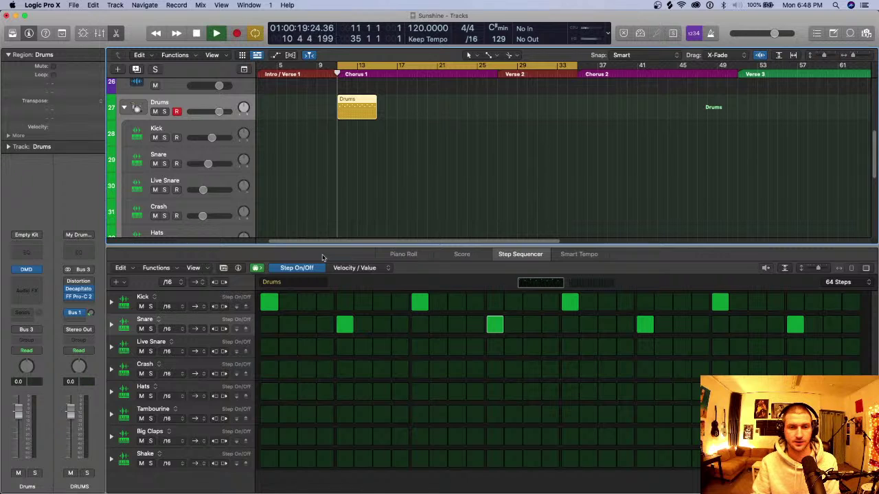
pyautogui.click(164, 111)
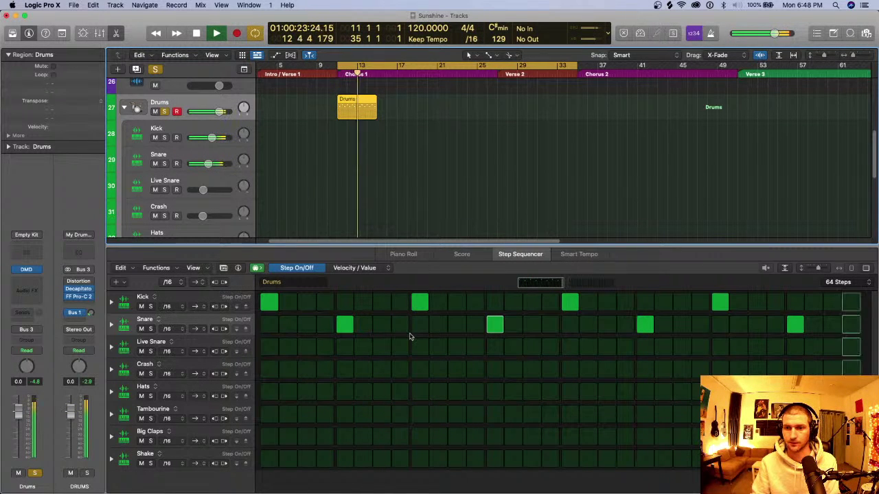
pyautogui.press('space')
pyautogui.press('space')
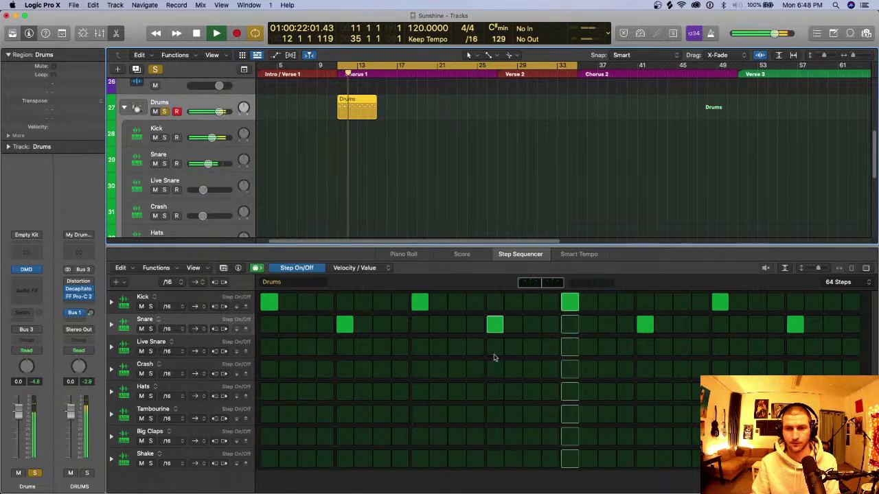
pyautogui.press('space')
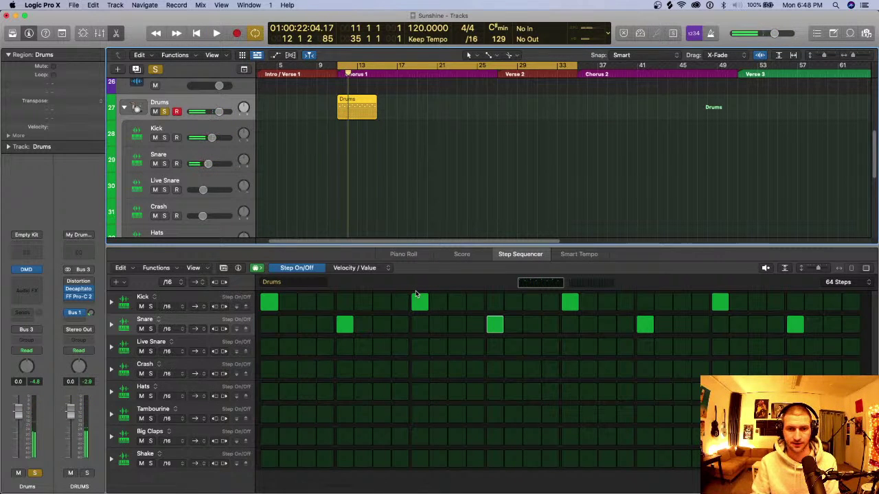
# Add extra Kick hits on steps 19 and 51, playing the pattern to check each one.
pyautogui.click(607, 302)
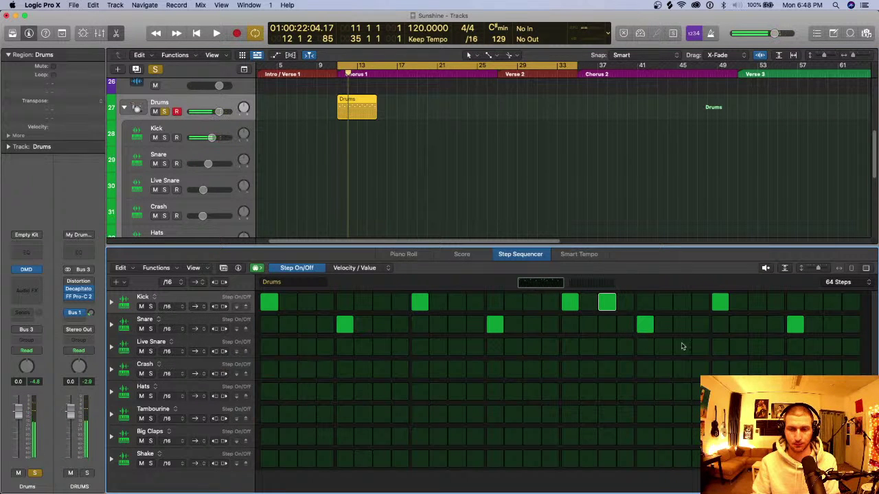
pyautogui.press('space')
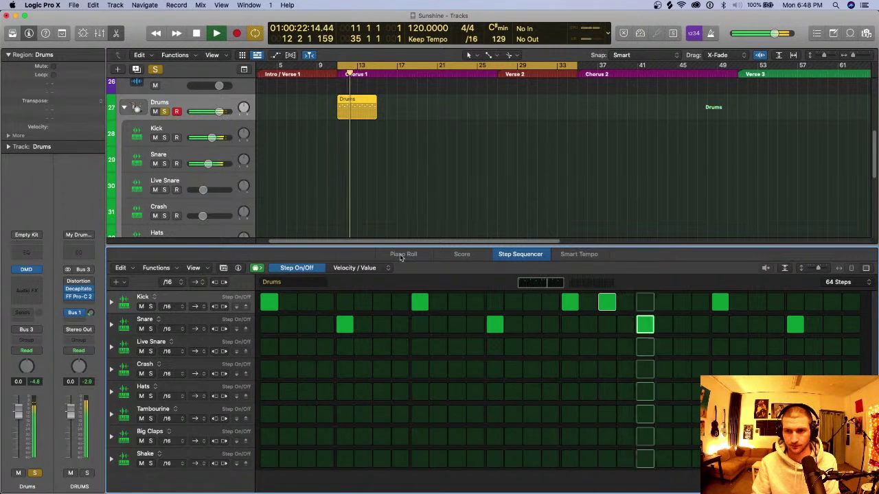
pyautogui.press('space')
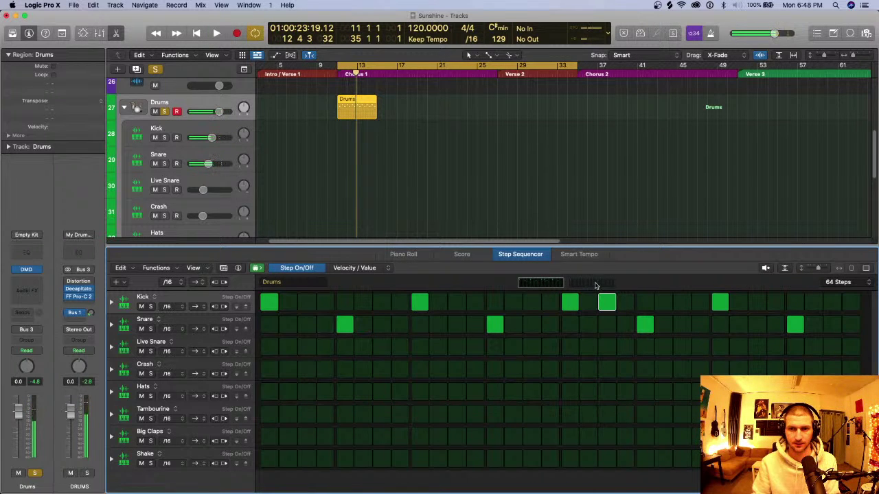
pyautogui.click(609, 303)
pyautogui.press('space')
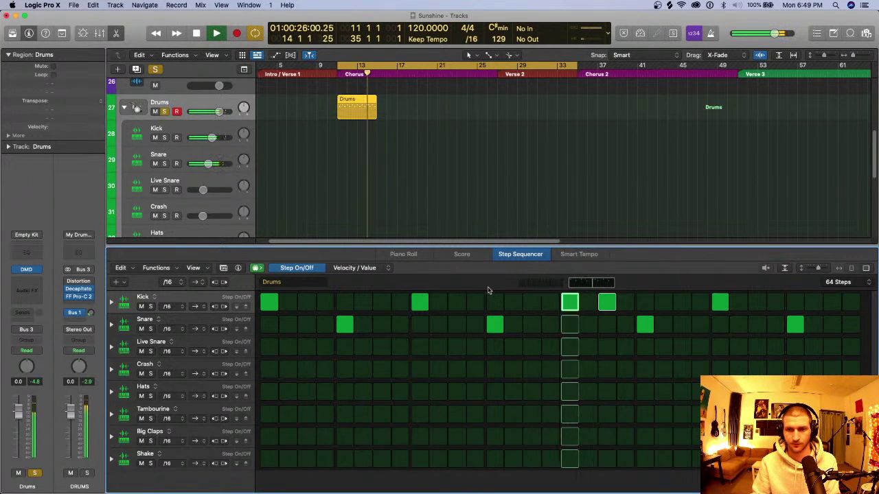
pyautogui.press('space')
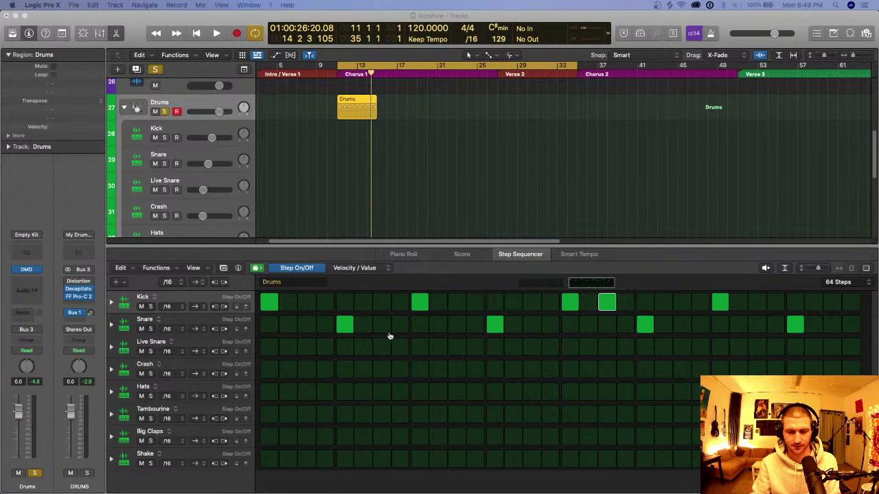
pyautogui.click(464, 412)
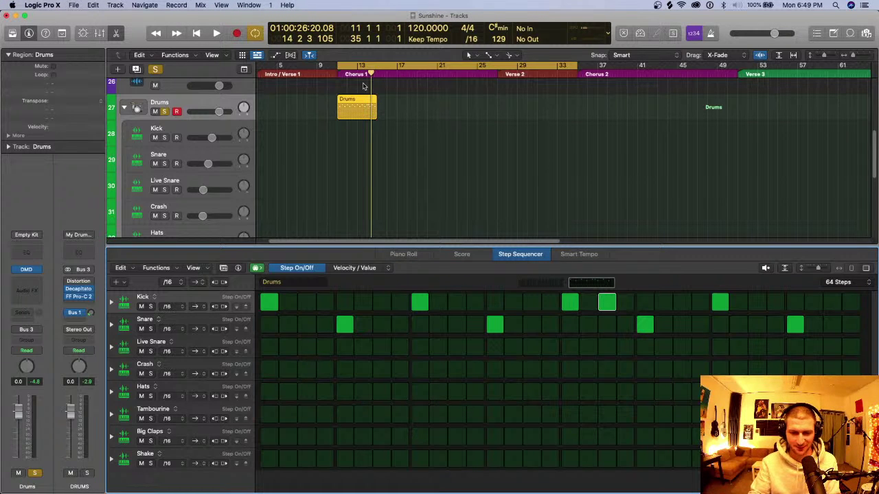
pyautogui.click(341, 73)
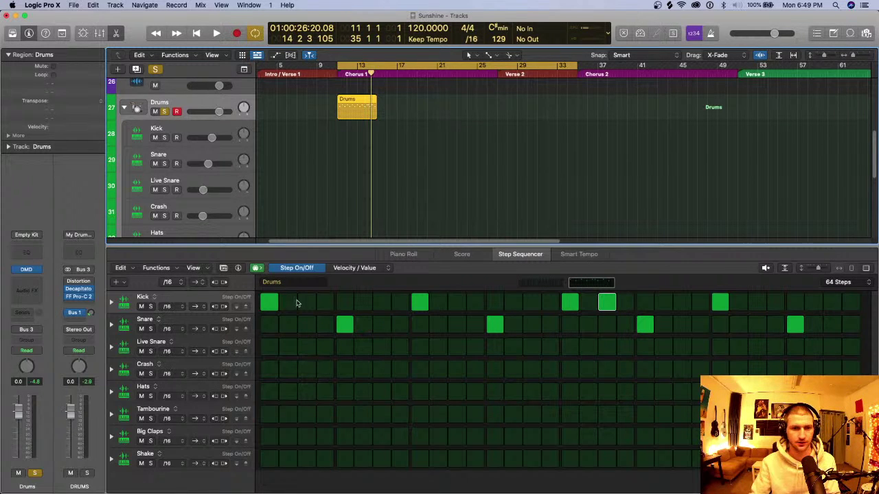
# Try Live Snare hits on steps 37, 45, 53 and 61 in the pattern's second half, and undo them.
pyautogui.click(347, 349)
pyautogui.click(493, 348)
pyautogui.click(641, 348)
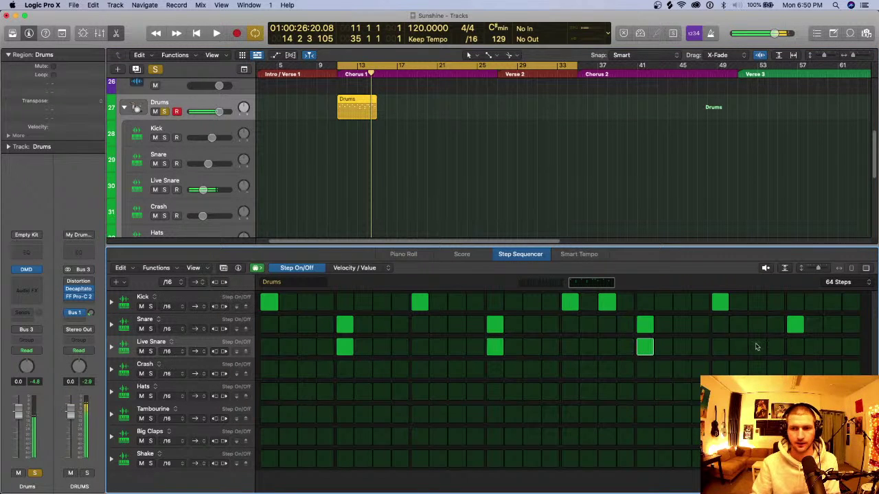
pyautogui.click(799, 346)
pyautogui.click(833, 284)
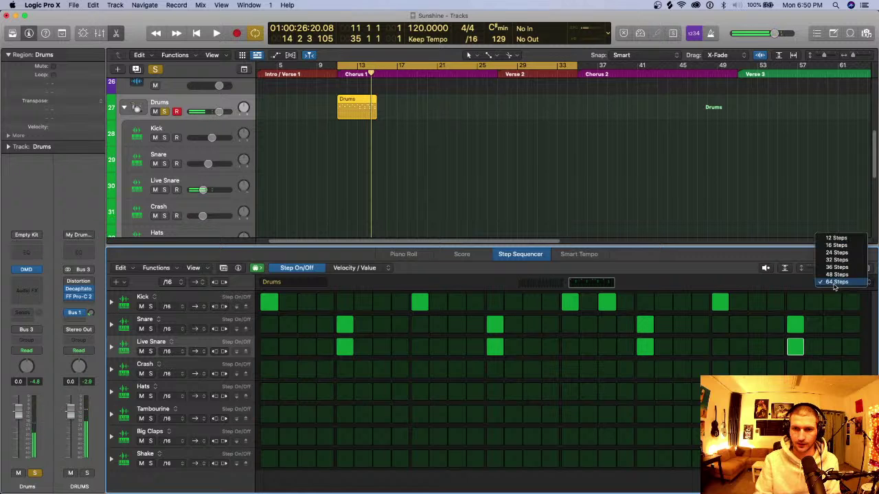
pyautogui.click(833, 282)
pyautogui.press('super+z')
pyautogui.press('super+z')
pyautogui.press('super+z')
pyautogui.press('super+z')
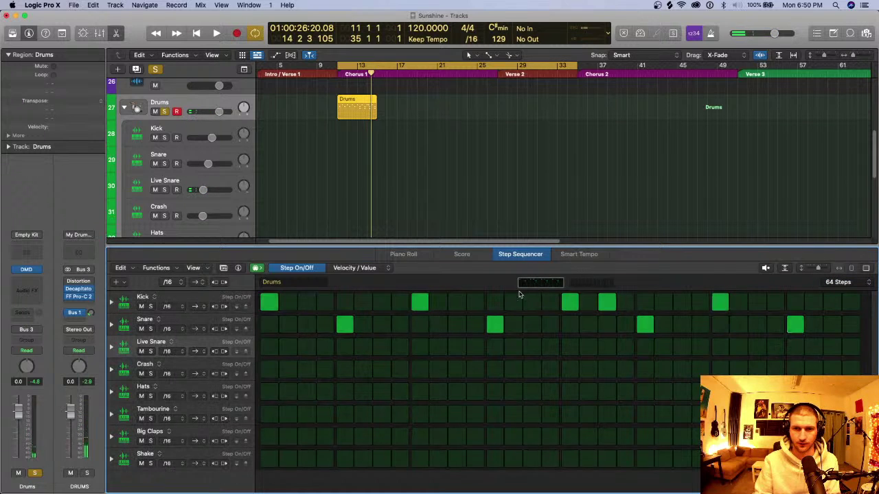
# Program Live Snare hits on steps 5, 13, 21 and 30 in the pattern's first half, and return the playhead to bar 11.
pyautogui.click(344, 348)
pyautogui.click(494, 348)
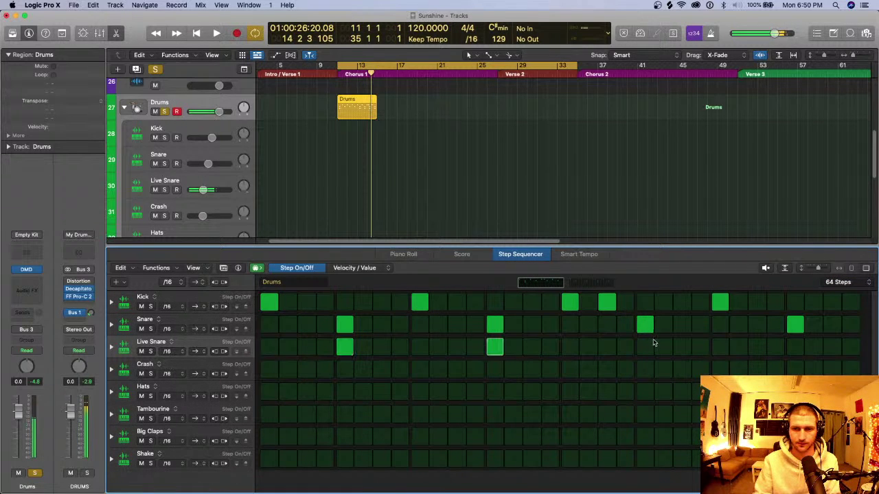
pyautogui.click(645, 348)
pyautogui.click(813, 348)
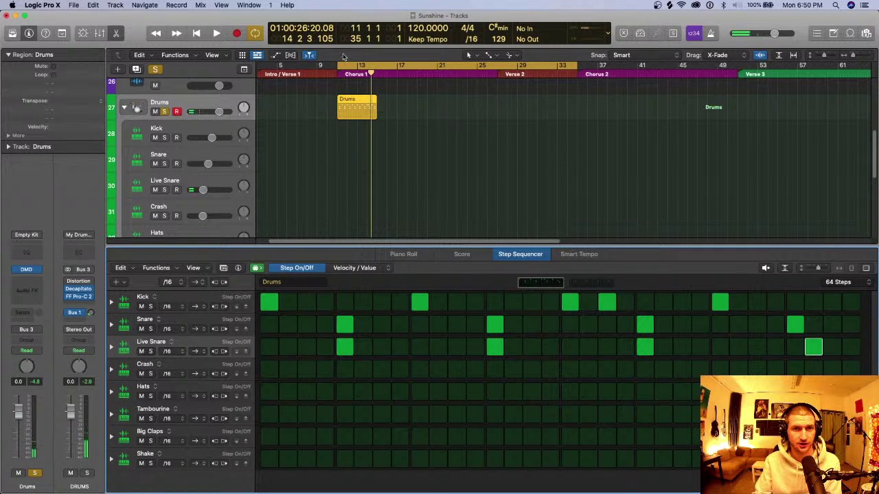
pyautogui.press('space')
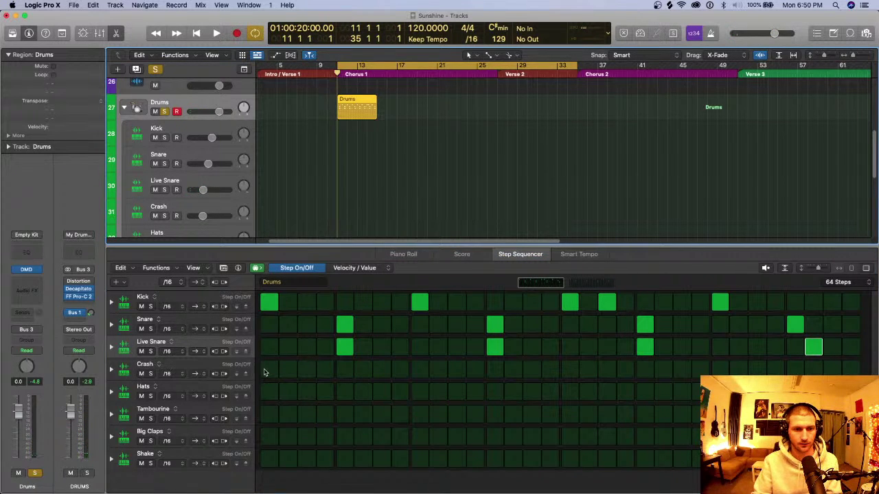
# Add a Crash hit on step 1, and set the Hats row to /8 with hits on every step in both pattern halves.
pyautogui.click(269, 370)
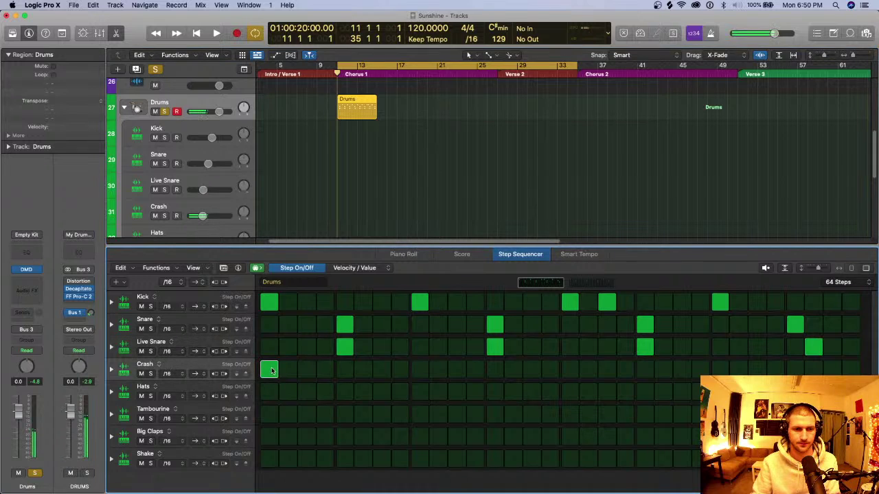
pyautogui.click(169, 396)
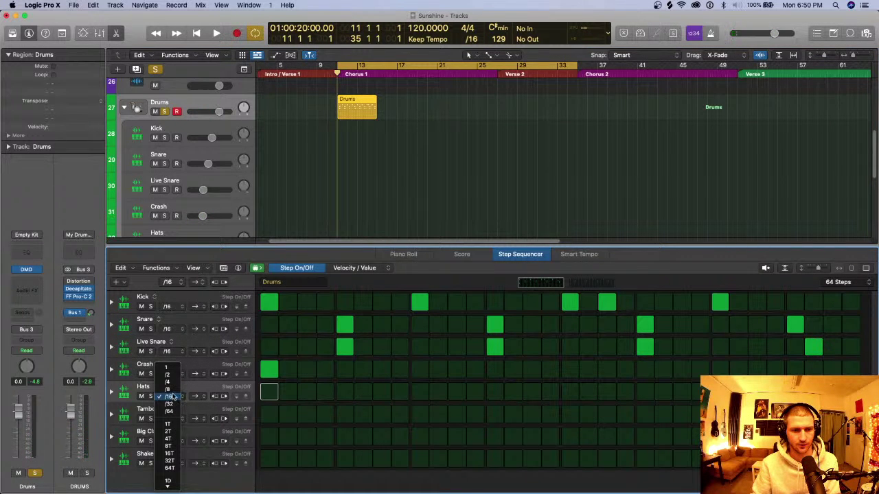
pyautogui.click(167, 389)
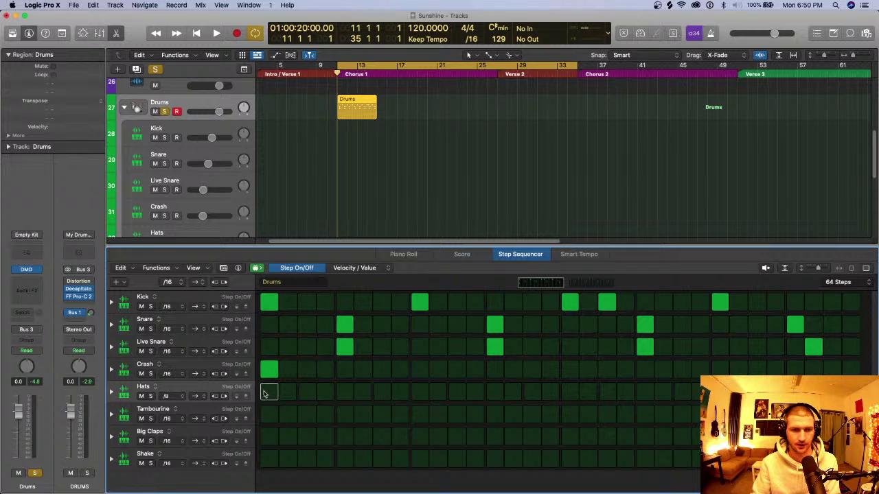
pyautogui.moveTo(268, 394); pyautogui.dragTo(707, 392)
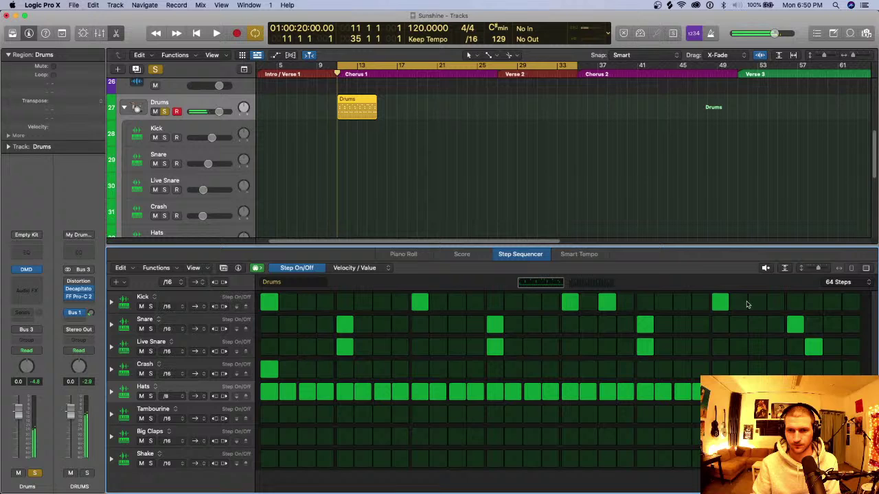
pyautogui.click(583, 283)
pyautogui.moveTo(287, 392); pyautogui.dragTo(694, 393)
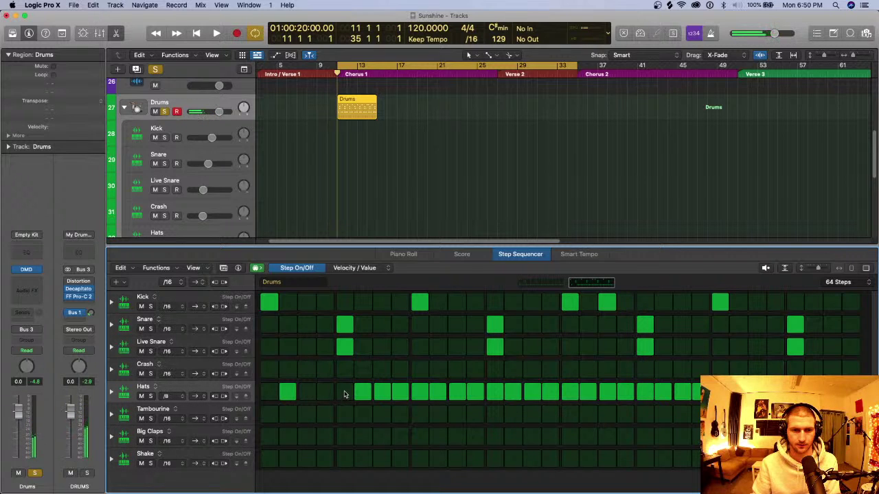
pyautogui.moveTo(346, 395); pyautogui.dragTo(258, 392)
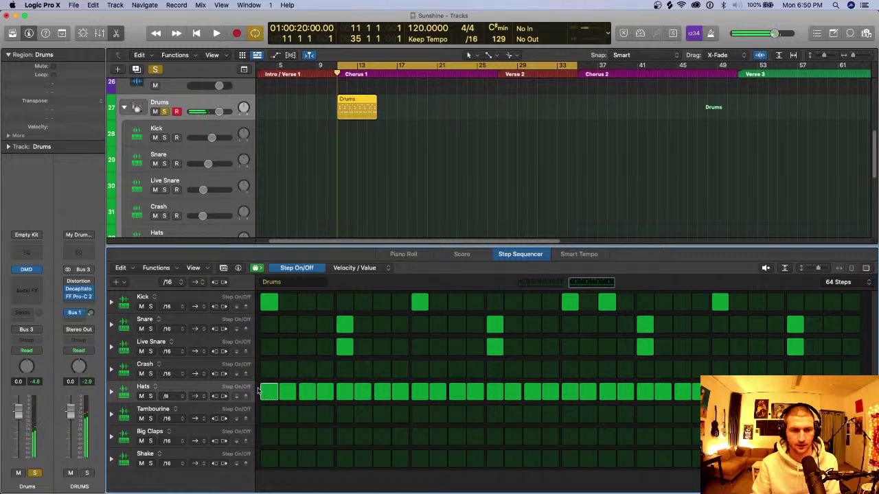
# Set the Tambourine row's step rate to /8 and fill every step in the pattern's second half.
pyautogui.click(199, 411)
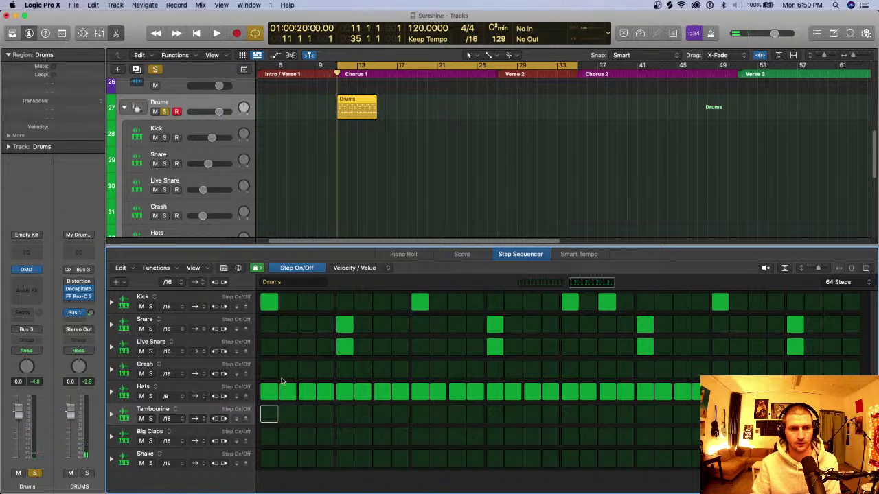
pyautogui.click(168, 419)
pyautogui.click(168, 410)
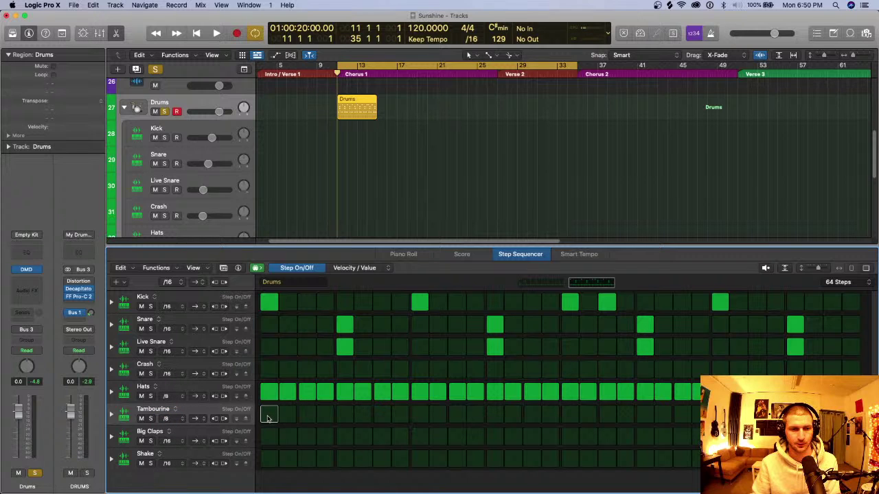
pyautogui.moveTo(268, 418); pyautogui.dragTo(690, 415)
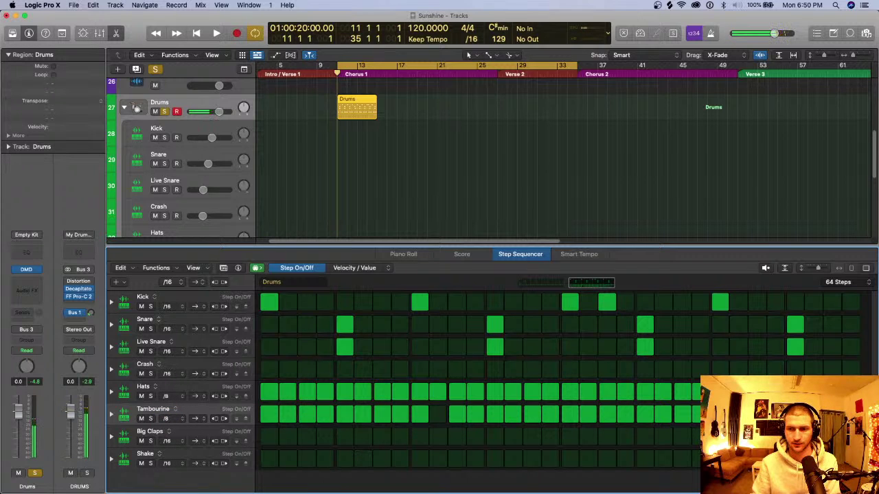
pyautogui.click(438, 414)
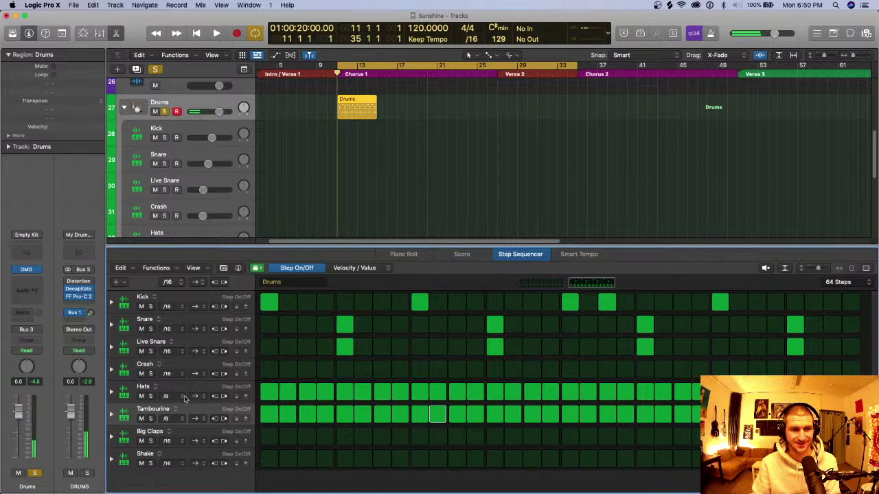
# Add Big Claps hits on steps 37, 45 and 53 in the pattern's second half, and play the pattern.
pyautogui.click(189, 434)
pyautogui.click(345, 436)
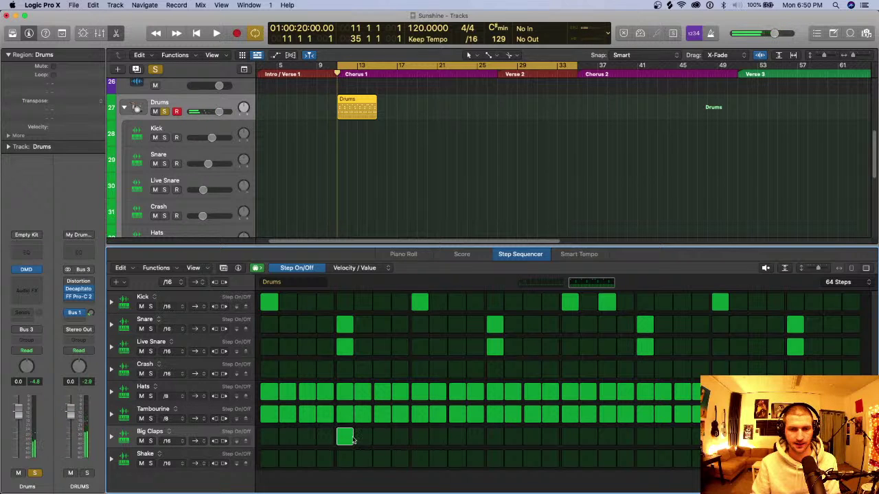
pyautogui.click(500, 438)
pyautogui.click(648, 438)
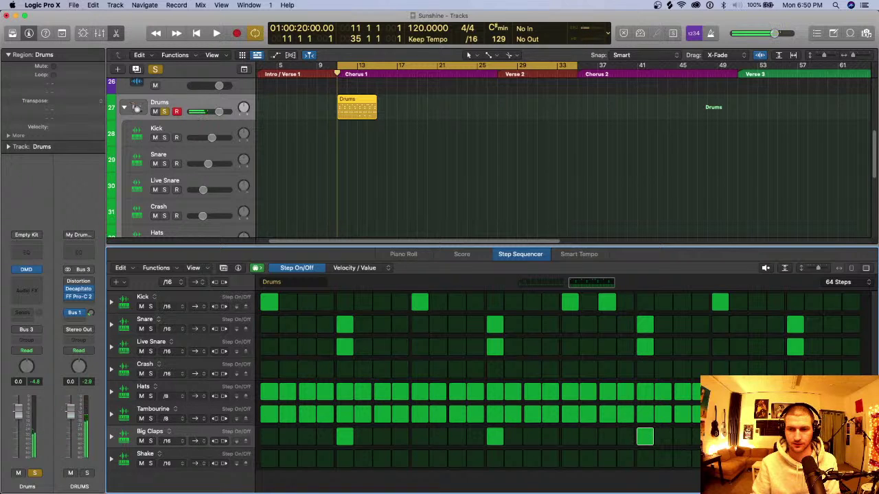
pyautogui.press('space')
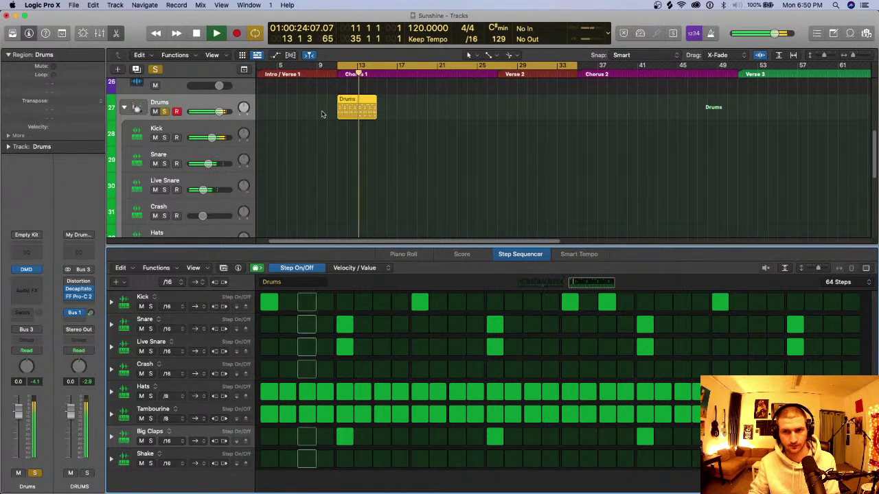
pyautogui.press('space')
# Fill every step of the Tambourine row in the pattern's first half, closing the gaps on steps 5 and 10.
pyautogui.press('super+z')
pyautogui.press('super+z')
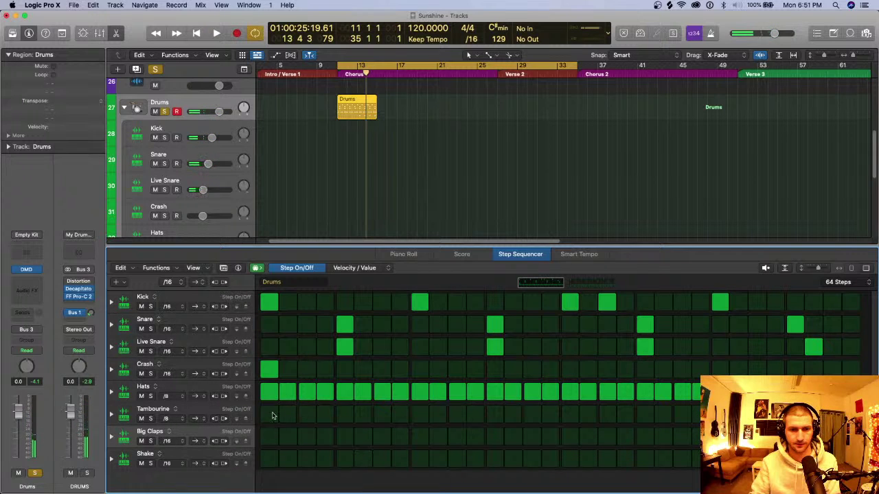
pyautogui.press('super+shift+z')
pyautogui.click(435, 415)
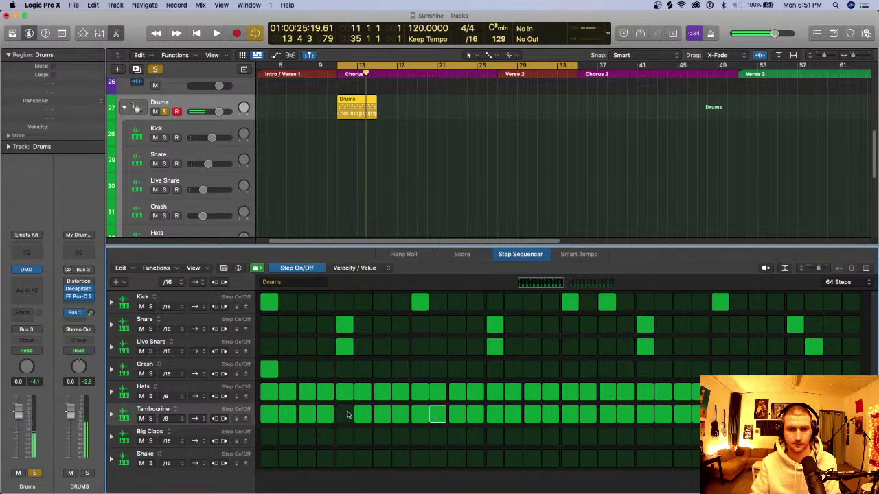
pyautogui.click(346, 415)
# Add Big Claps hits on steps 5, 13 and 21 in the pattern's first half.
pyautogui.click(345, 438)
pyautogui.click(494, 437)
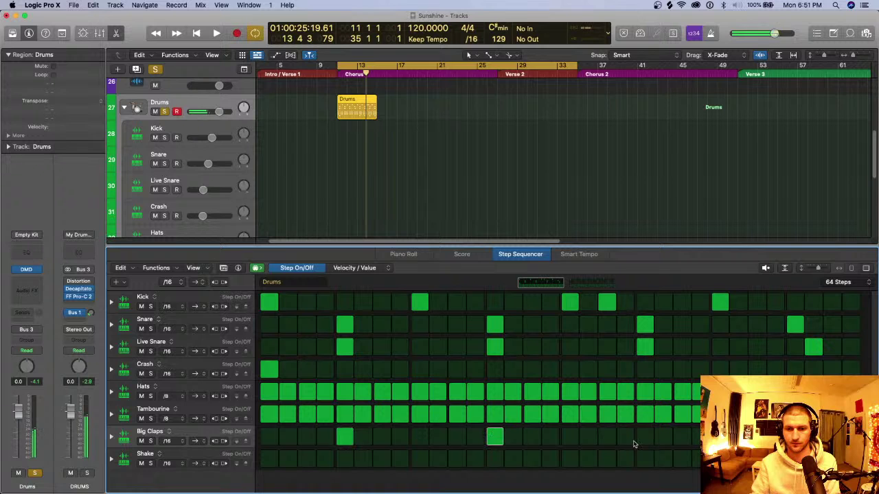
pyautogui.click(644, 437)
# Play the pattern, and set the cycle range from bar 11 to bar 15 over the Drums region.
pyautogui.press('space')
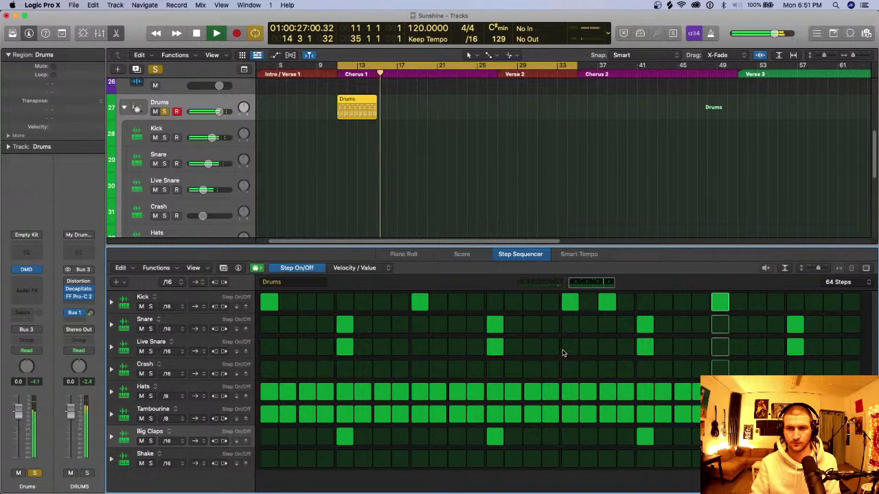
pyautogui.press('space')
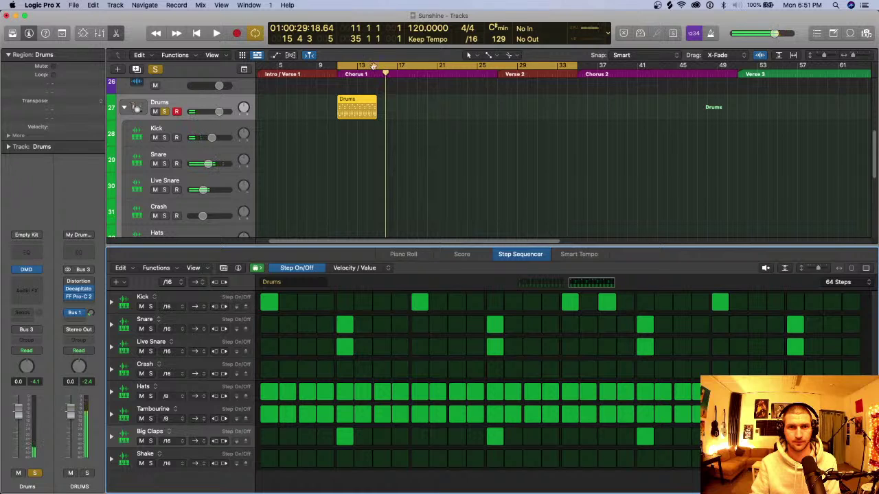
pyautogui.moveTo(378, 67); pyautogui.dragTo(337, 67)
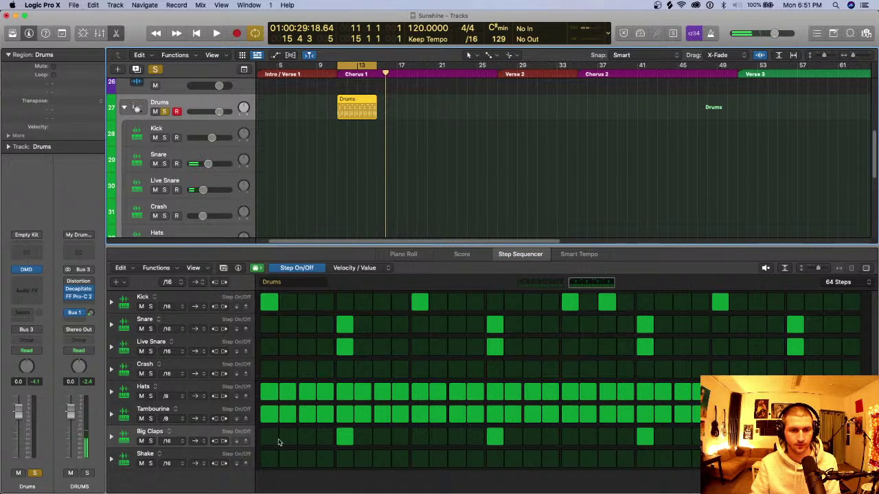
# Set the Shake row's step rate to /8 and fill every step in the pattern's second half.
pyautogui.moveTo(268, 467); pyautogui.dragTo(304, 464)
pyautogui.click(168, 464)
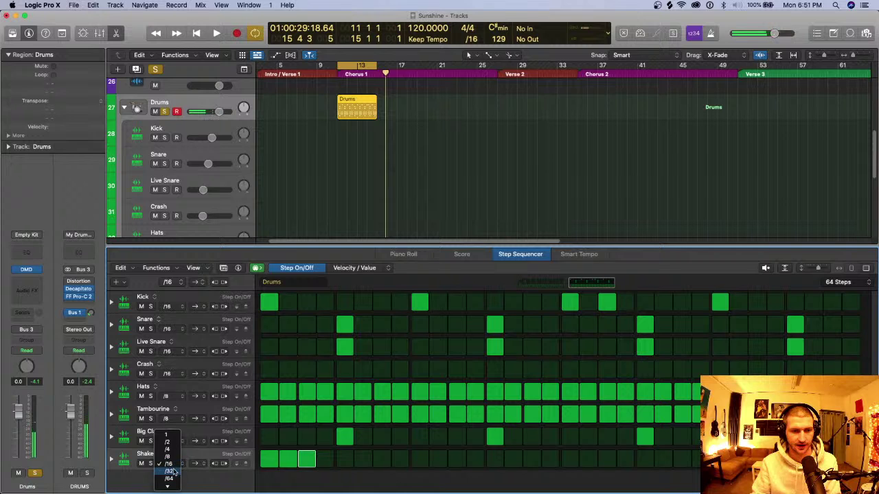
pyautogui.click(168, 456)
pyautogui.click(304, 459)
pyautogui.click(269, 458)
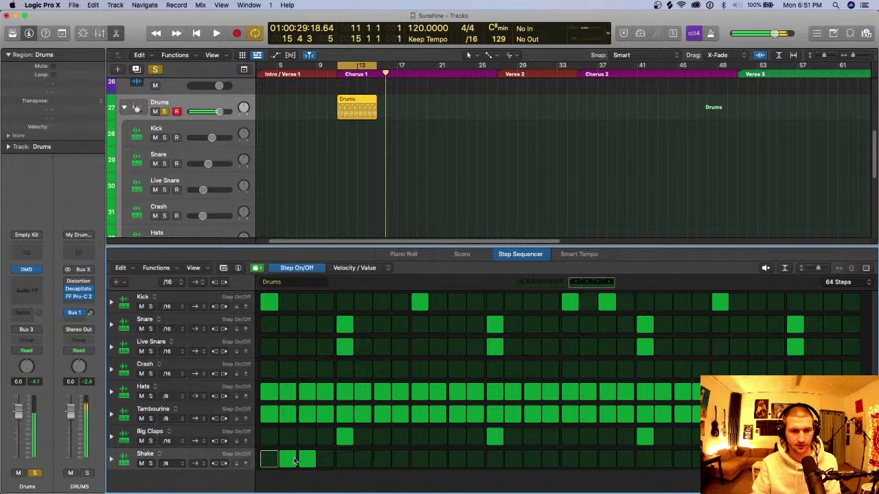
pyautogui.click(287, 458)
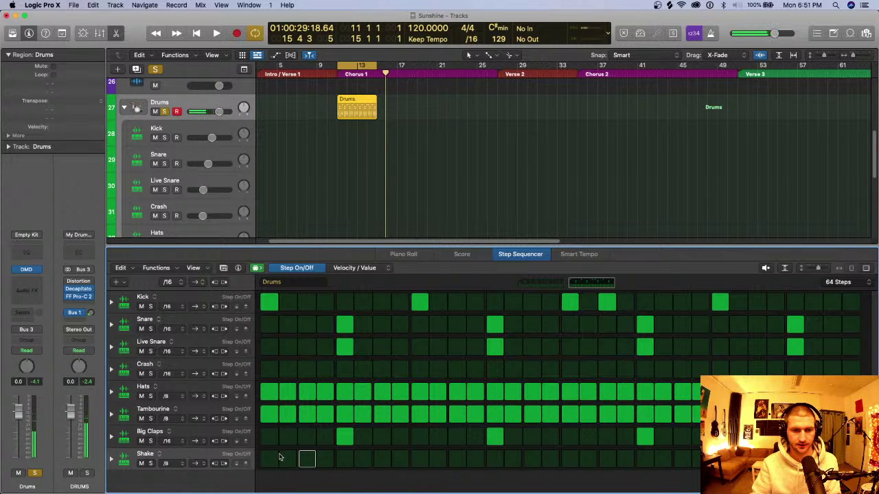
pyautogui.moveTo(277, 459); pyautogui.dragTo(694, 459)
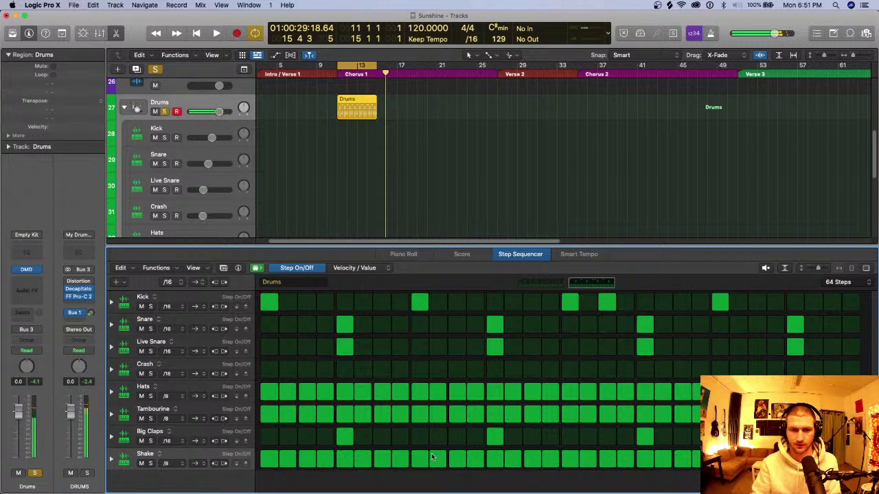
# Fill every step of the Shake row in the pattern's first half, and play the looped pattern.
pyautogui.click(540, 282)
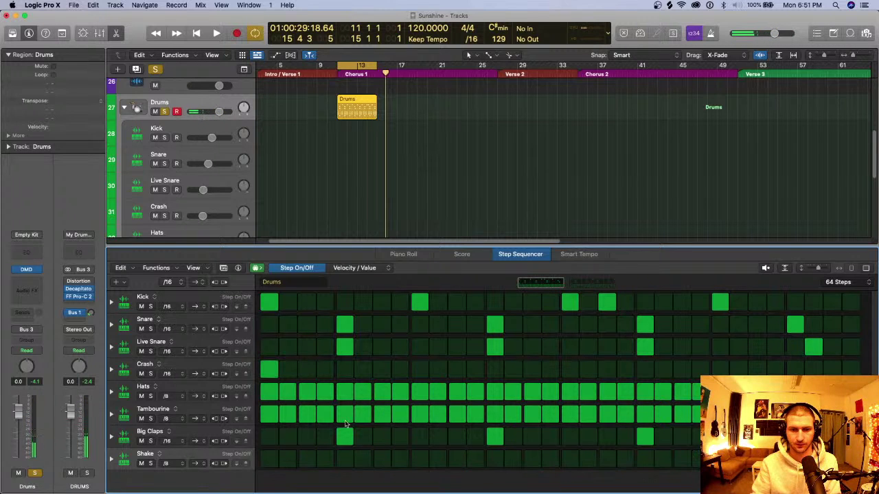
pyautogui.moveTo(269, 460); pyautogui.dragTo(695, 459)
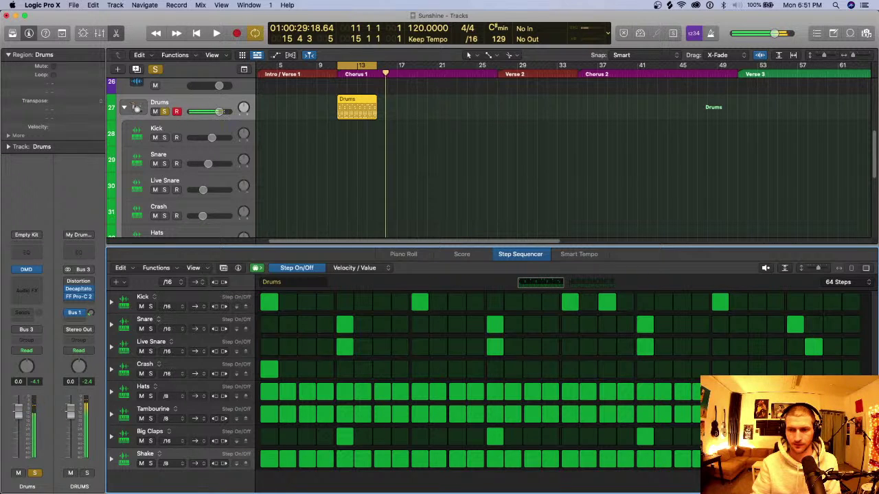
pyautogui.press('space')
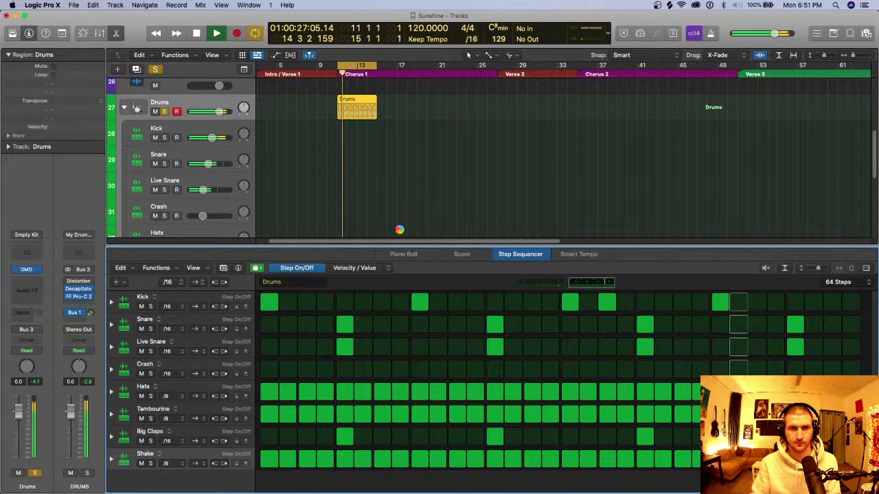
pyautogui.press('space')
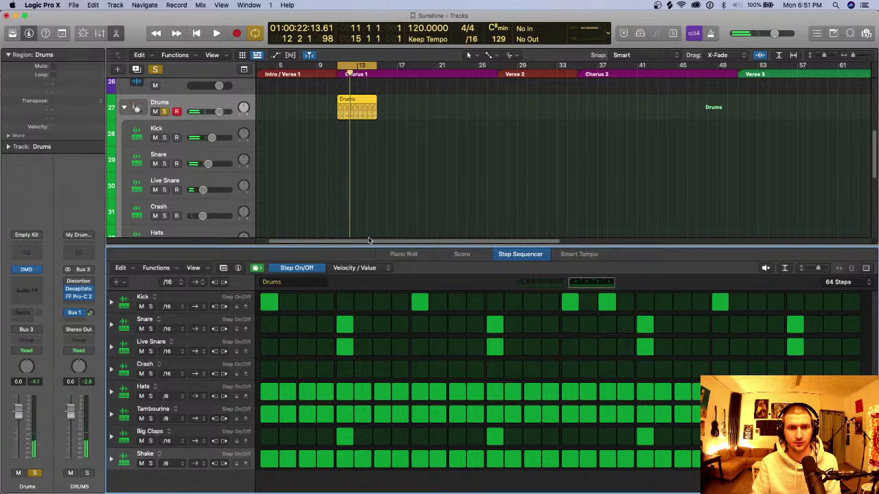
# Enlarge the track area above the Step Sequencer, and examine the Kick track's FF Pro-Q 2 equalizer curve.
pyautogui.moveTo(369, 241); pyautogui.dragTo(368, 376)
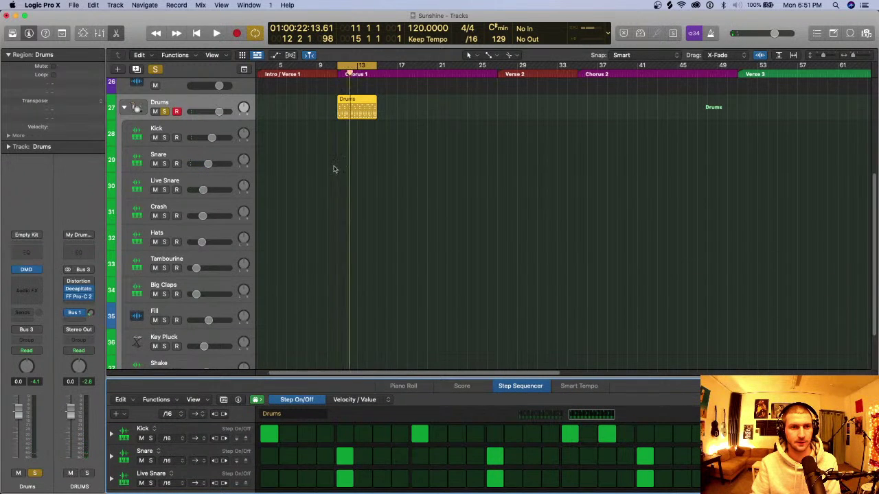
pyautogui.scroll(-2, 278, 231)
pyautogui.scroll(5, 268, 254)
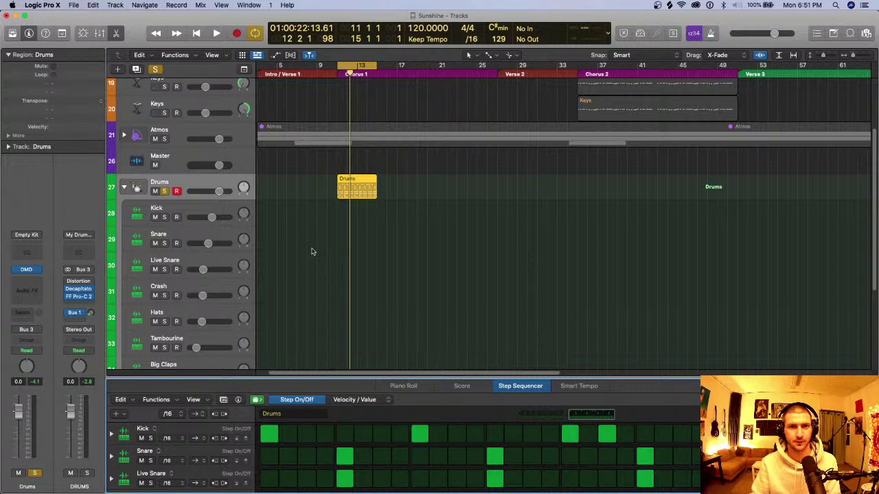
pyautogui.scroll(-2, 175, 182)
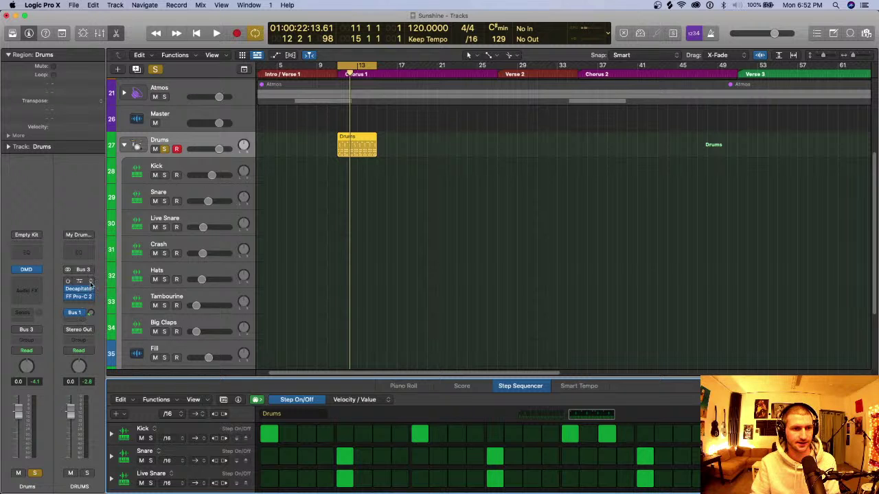
pyautogui.click(204, 165)
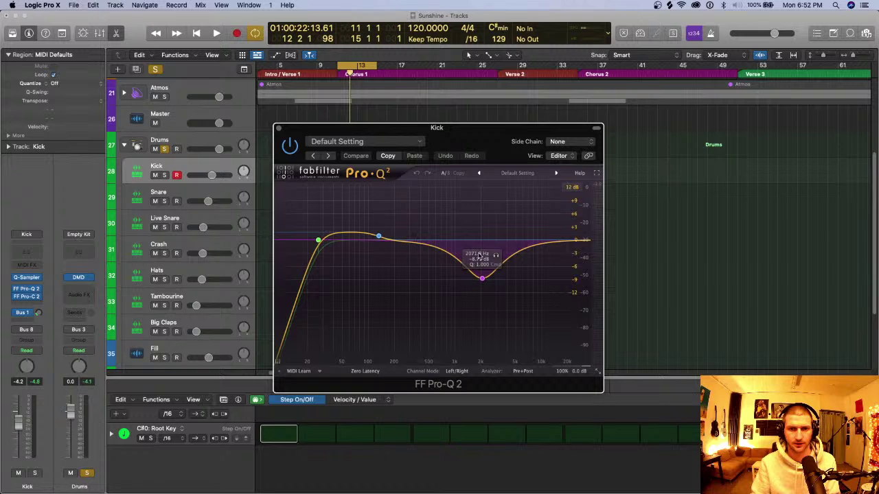
pyautogui.click(279, 129)
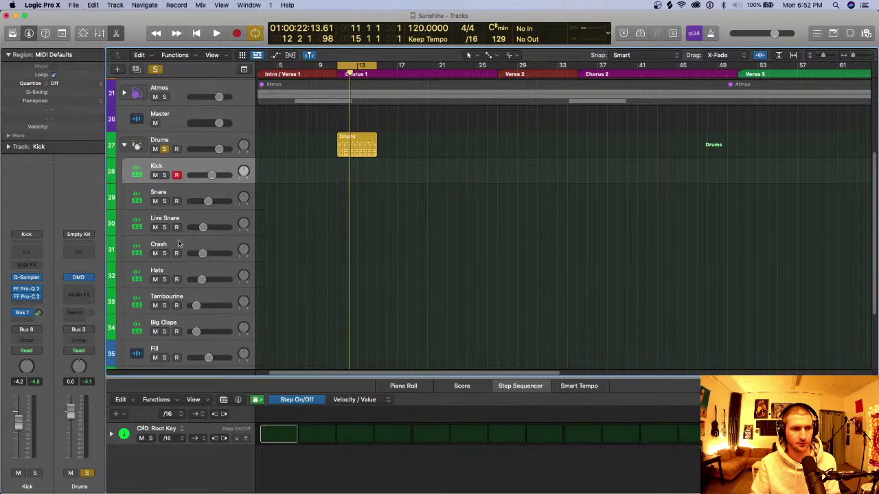
# Examine the channel strips of the Snare, Live Snare, Crash, Hats, Tambourine and Big Claps tracks one after another.
pyautogui.click(208, 191)
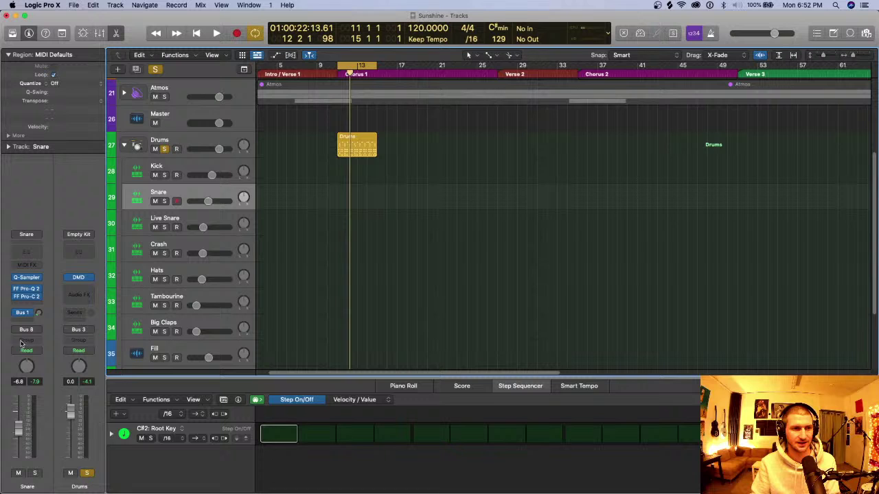
pyautogui.click(204, 220)
pyautogui.click(205, 248)
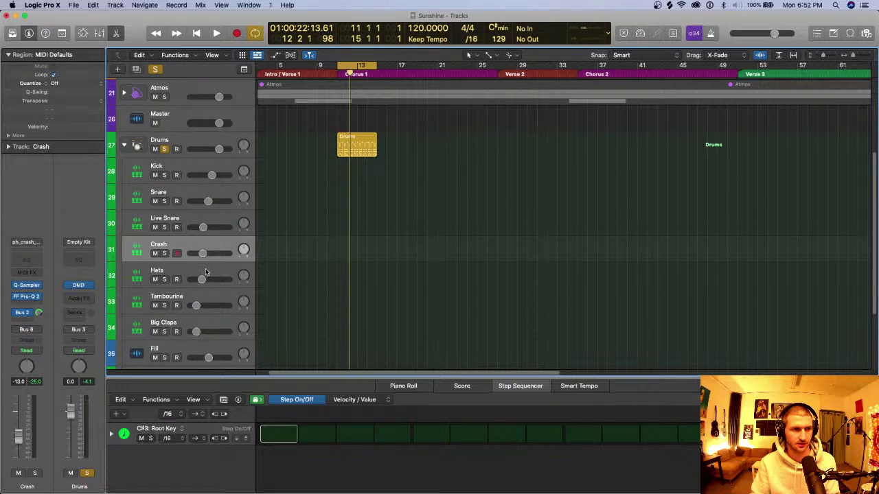
pyautogui.click(206, 273)
pyautogui.click(209, 292)
pyautogui.click(212, 317)
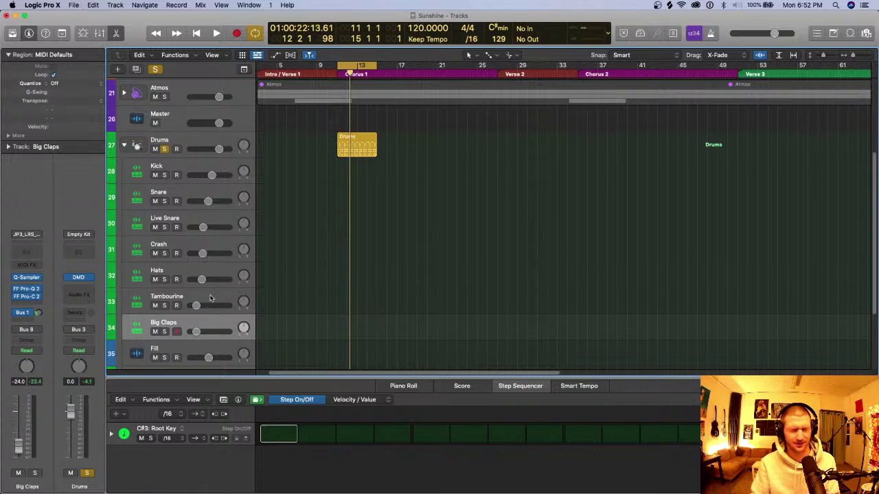
# Examine the channel strips of the Tambourine and Kick tracks and of the Drums stack.
pyautogui.scroll(-2, 213, 291)
pyautogui.click(211, 255)
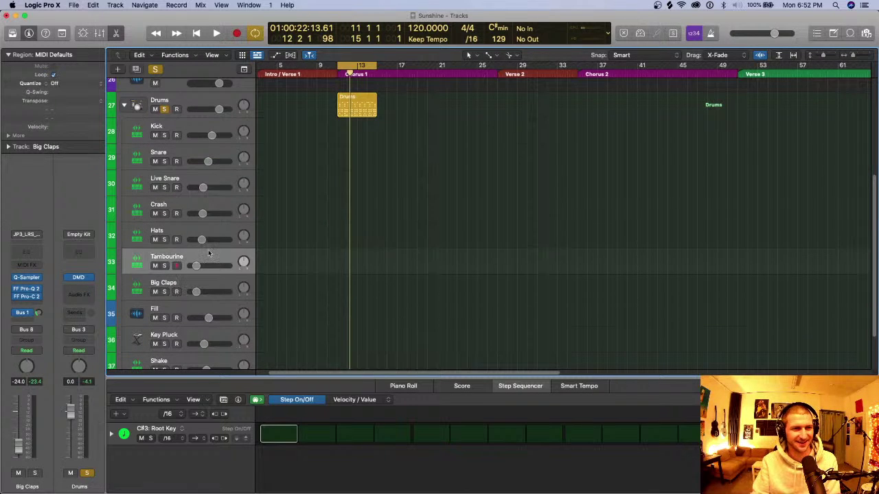
pyautogui.scroll(5, 206, 247)
pyautogui.click(196, 239)
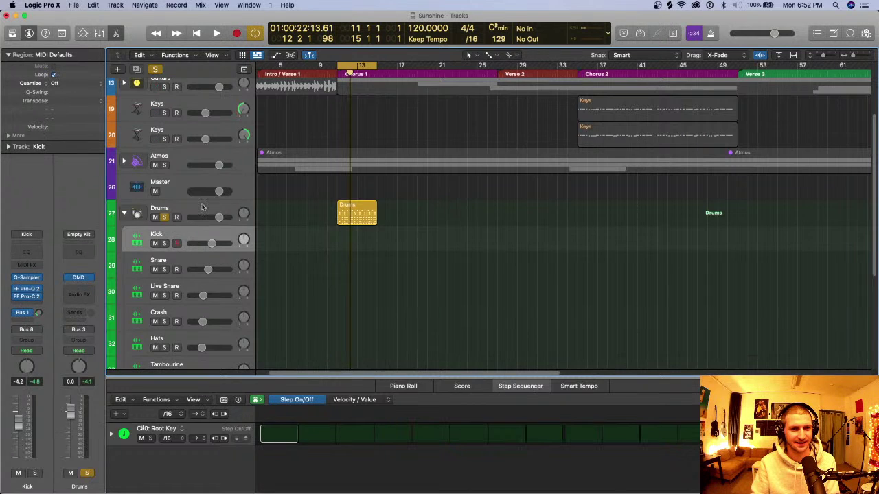
pyautogui.click(204, 207)
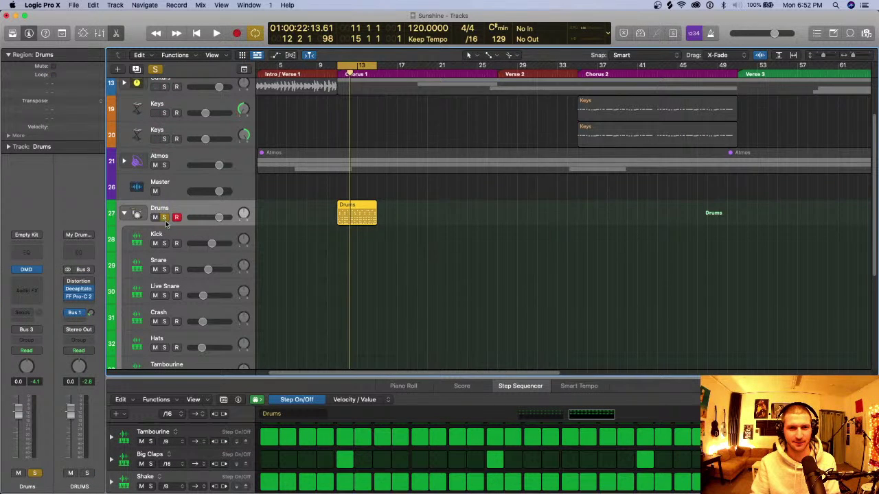
# Extend the cycle range to bars 11 to 26, play the drum pattern, and hide the Step Sequencer.
pyautogui.press('super+Left')
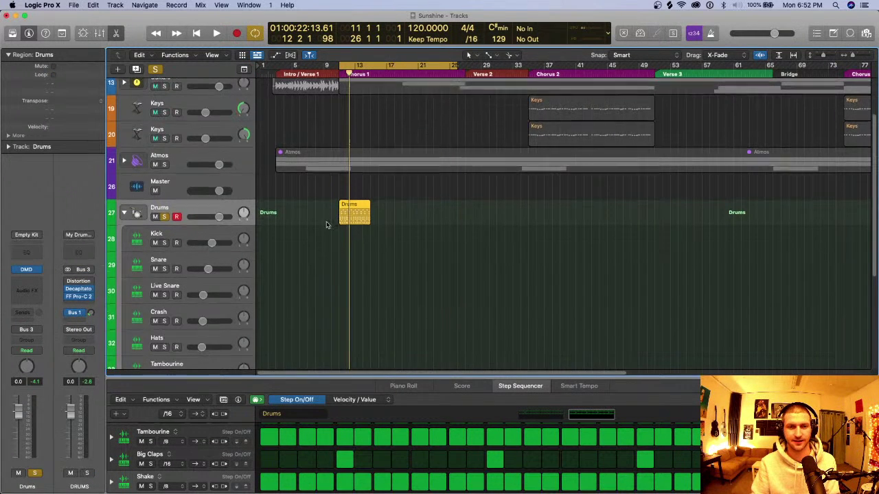
pyautogui.scroll(-5, 327, 225)
pyautogui.press('space')
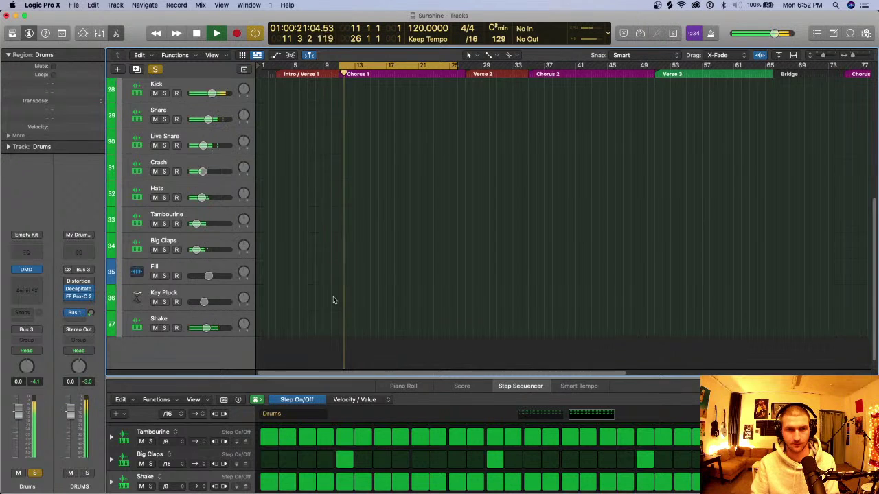
pyautogui.press('e')
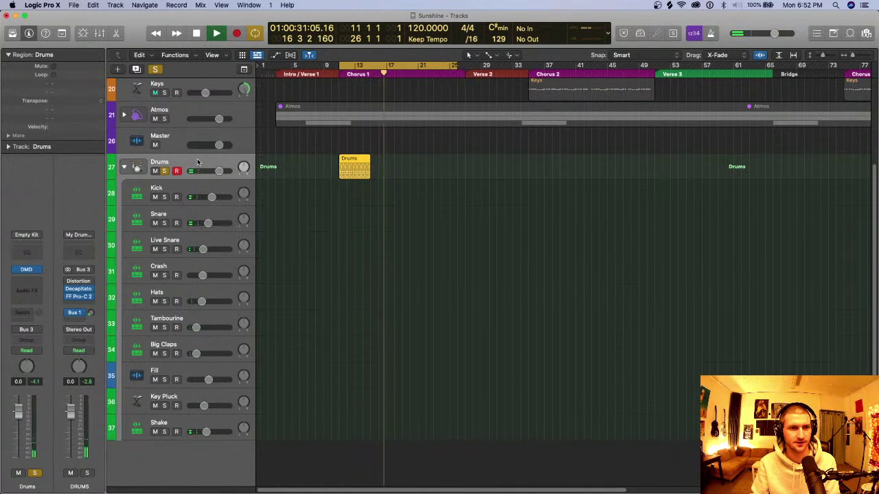
pyautogui.press('space')
# Collapse the duplicated Drums stack and set the cycle range to bars 11 to 15, with the playhead at bar 11.
pyautogui.moveTo(377, 72); pyautogui.dragTo(341, 80)
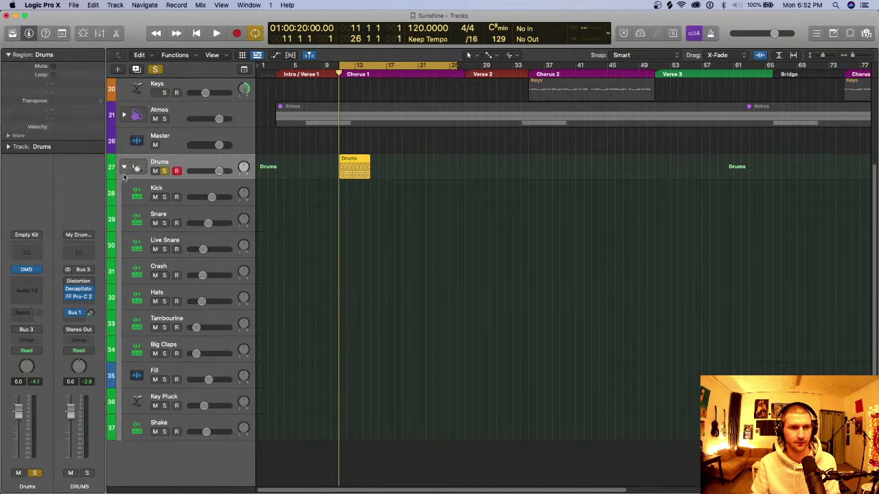
pyautogui.press('super+Right')
pyautogui.press('super+Right')
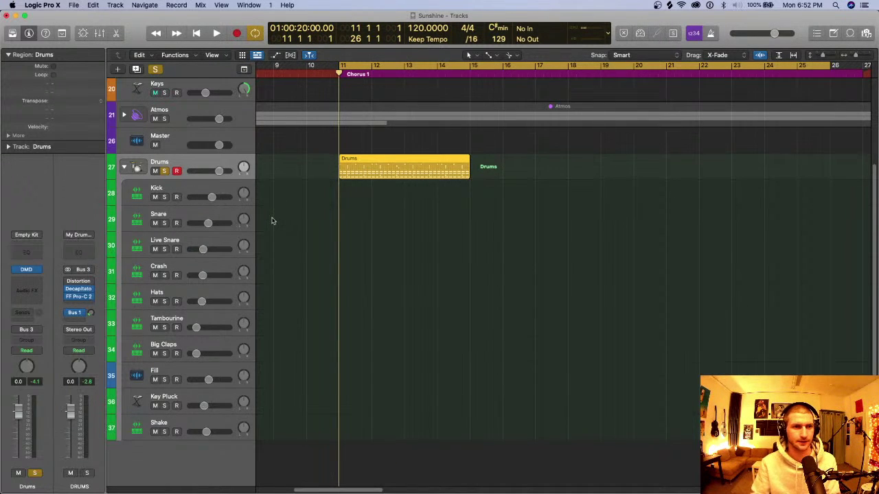
pyautogui.click(123, 168)
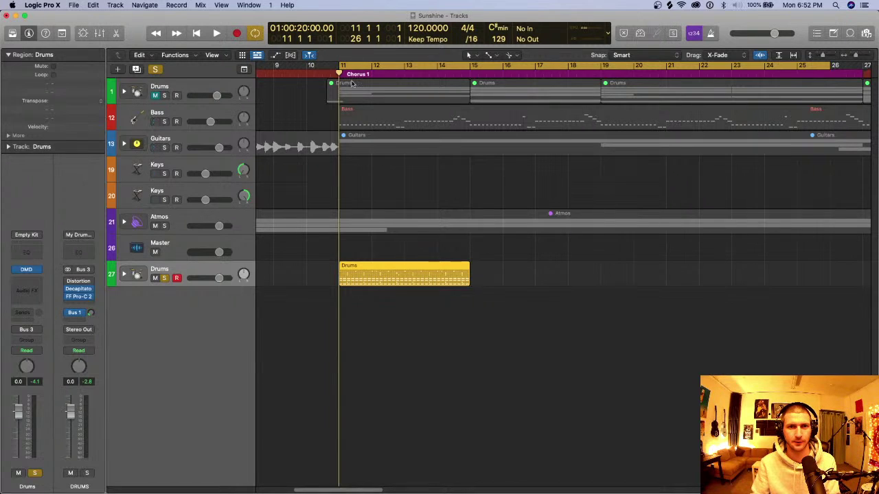
pyautogui.moveTo(467, 63); pyautogui.dragTo(340, 69)
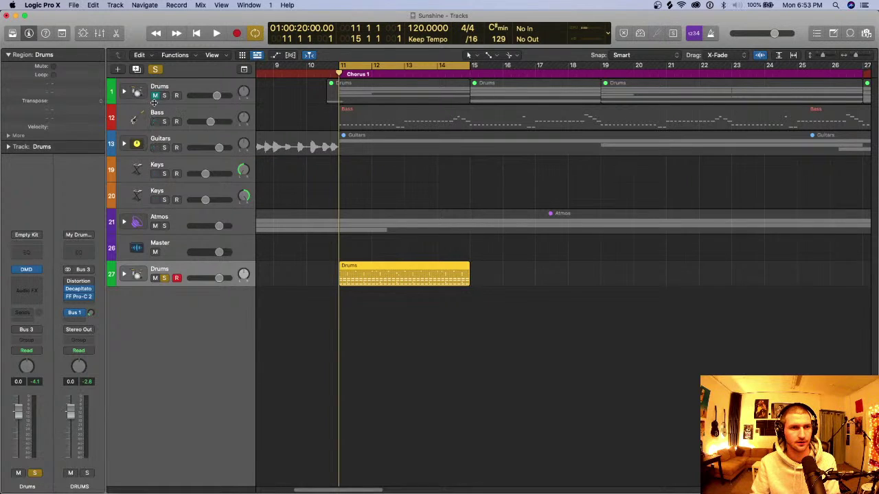
# Solo the Bass, Guitars, both Keys and Atmos tracks, and play the loop together with the new drum pattern.
pyautogui.moveTo(164, 122); pyautogui.dragTo(164, 230)
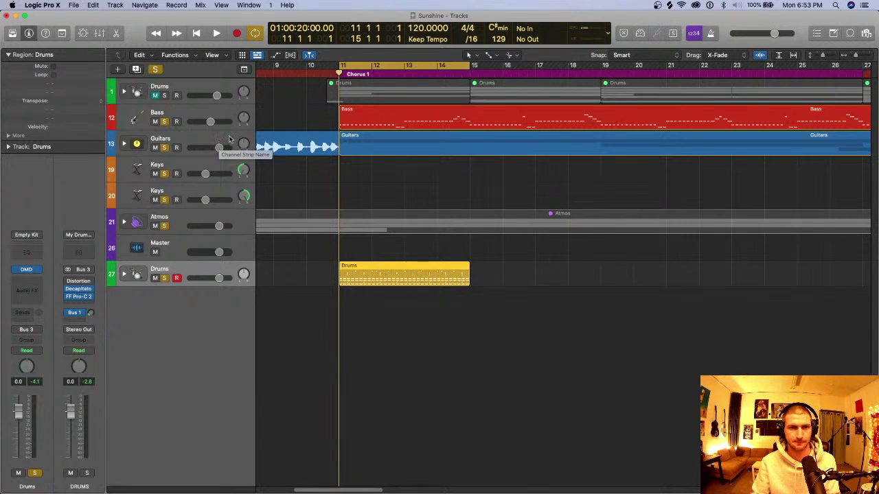
pyautogui.click(369, 375)
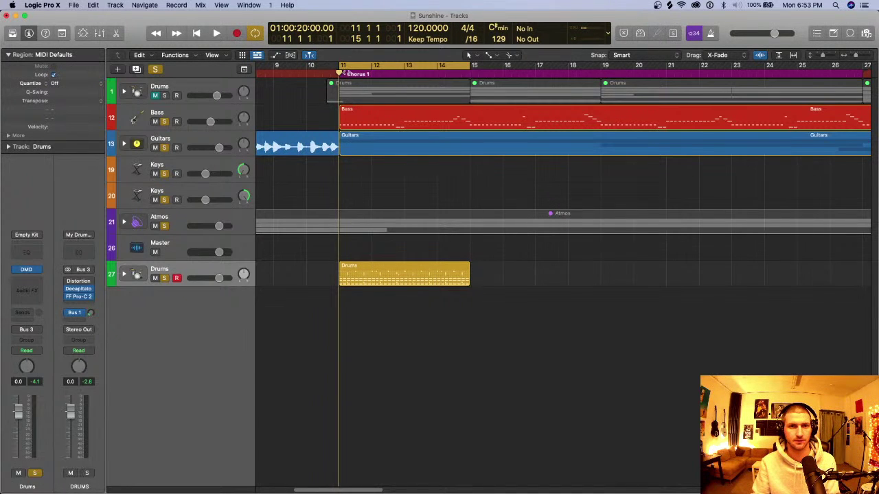
pyautogui.press('space')
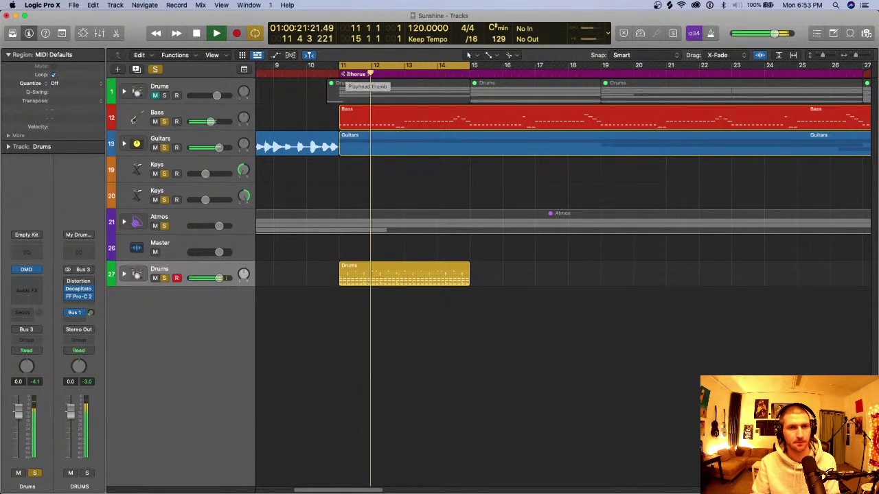
pyautogui.press('super+Left')
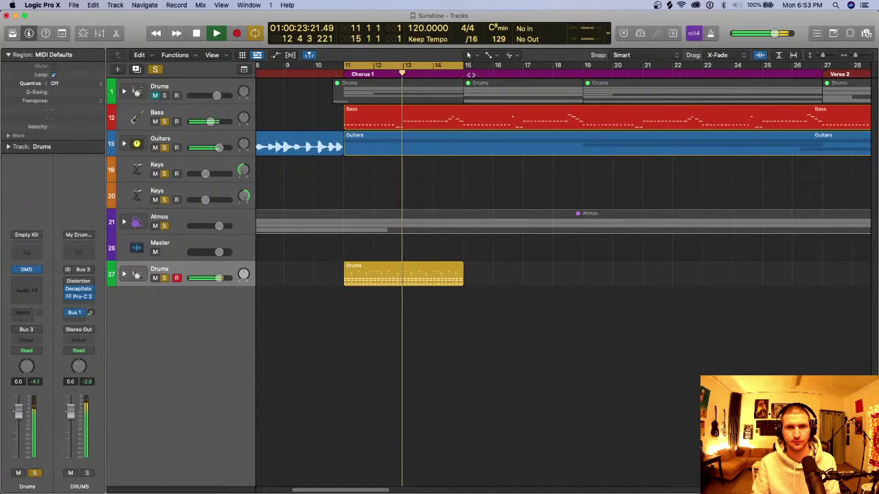
pyautogui.press('z')
pyautogui.press('z')
pyautogui.press('space')
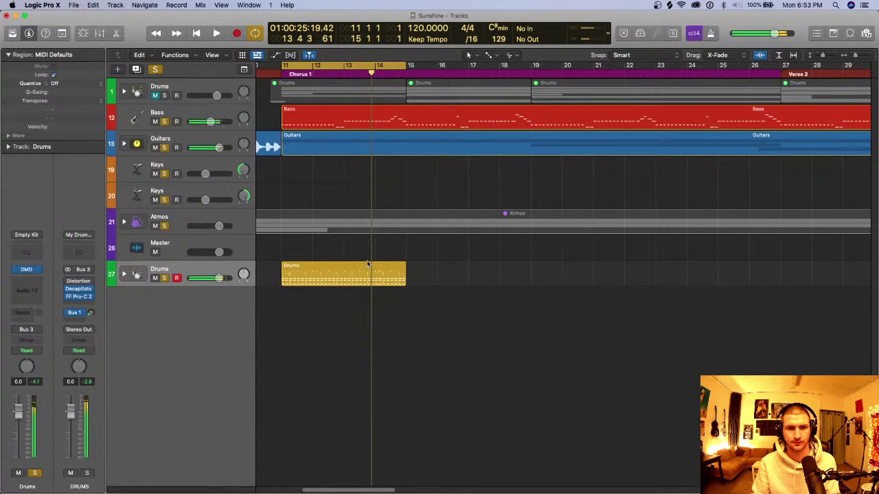
# Expand the duplicated Drums stack, show its pattern in an enlarged Step Sequencer, and play the loop.
pyautogui.click(123, 274)
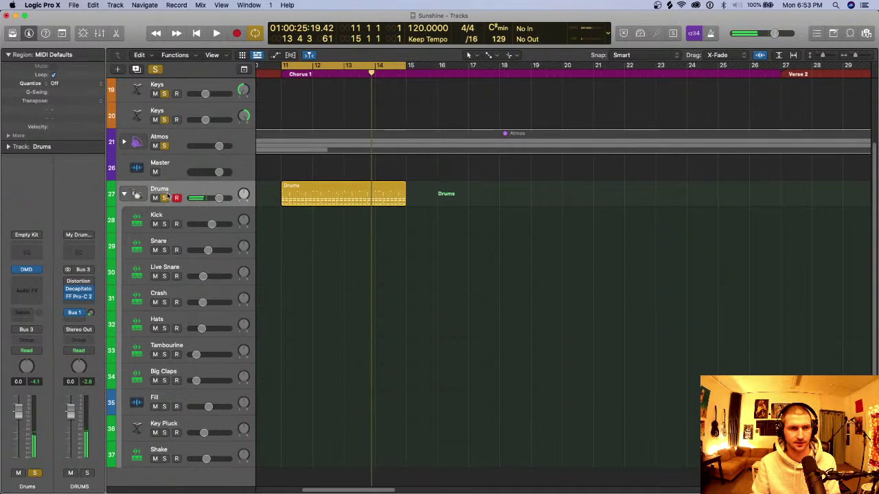
pyautogui.click(352, 199)
pyautogui.press('space')
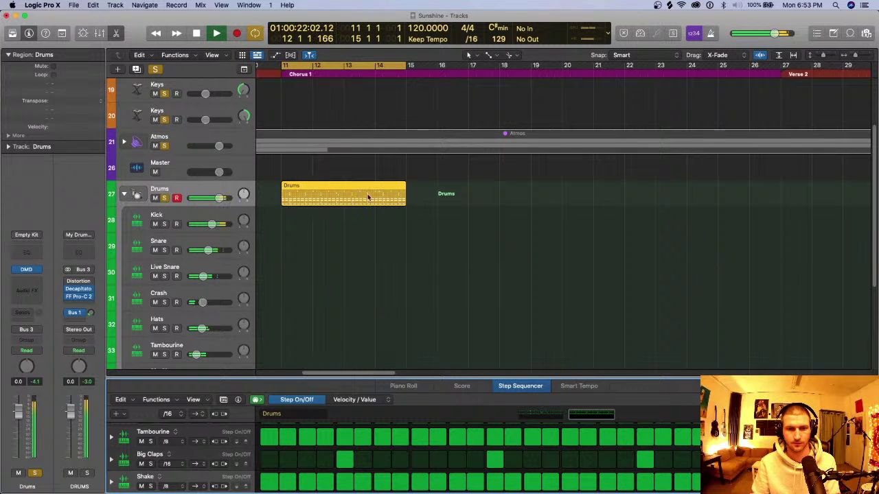
pyautogui.moveTo(368, 377); pyautogui.dragTo(368, 187)
# Move the last Live Snare hit in the pattern's first half one step earlier to match the Snare, and check the second half.
pyautogui.click(547, 224)
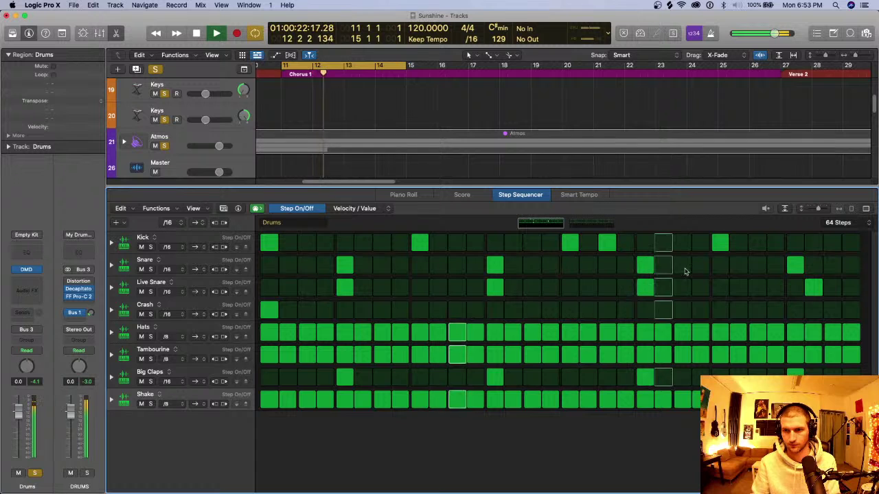
pyautogui.press('space')
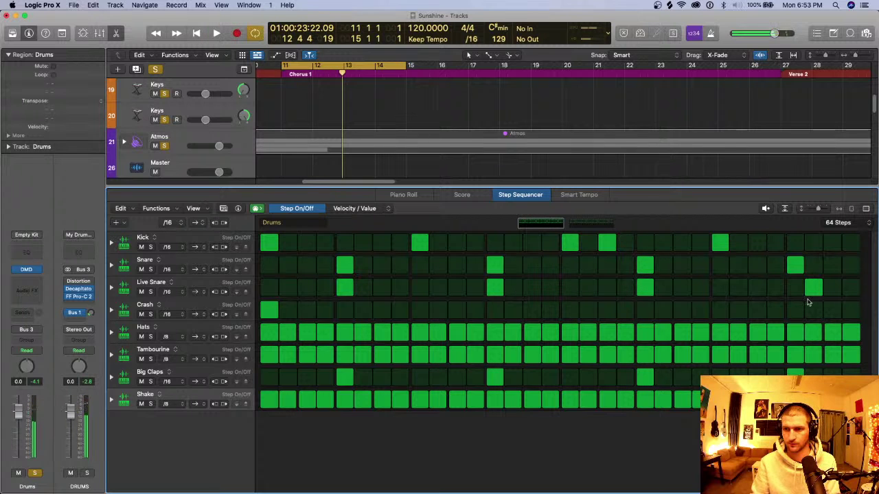
pyautogui.click(798, 288)
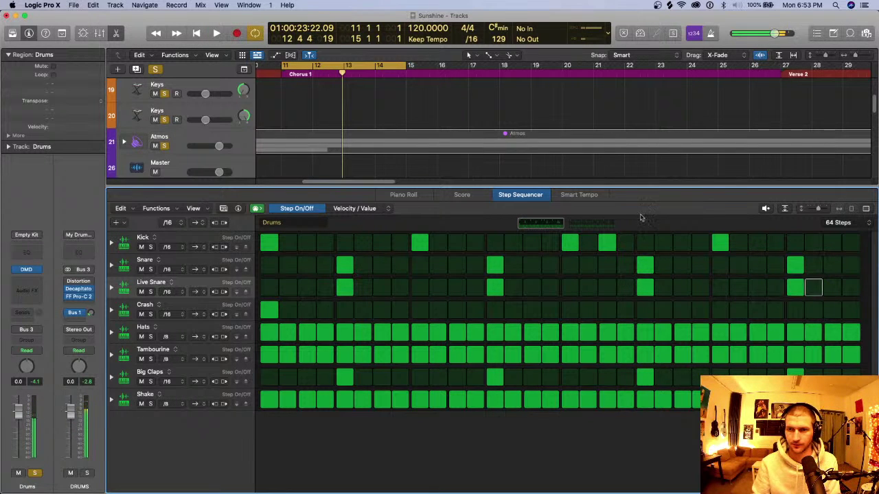
pyautogui.click(590, 227)
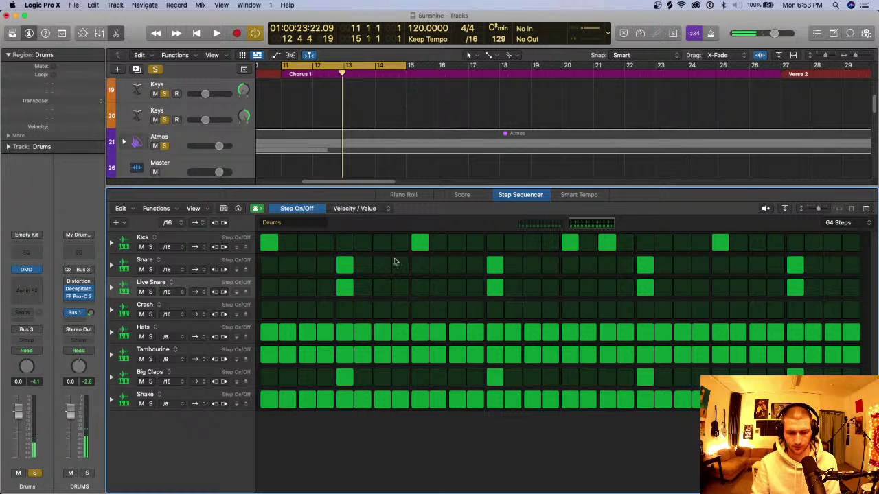
# Hide the Step Sequencer and play the corrected drum pattern with the other soloed tracks.
pyautogui.press('e')
pyautogui.press('space')
pyautogui.scroll(3, 342, 148)
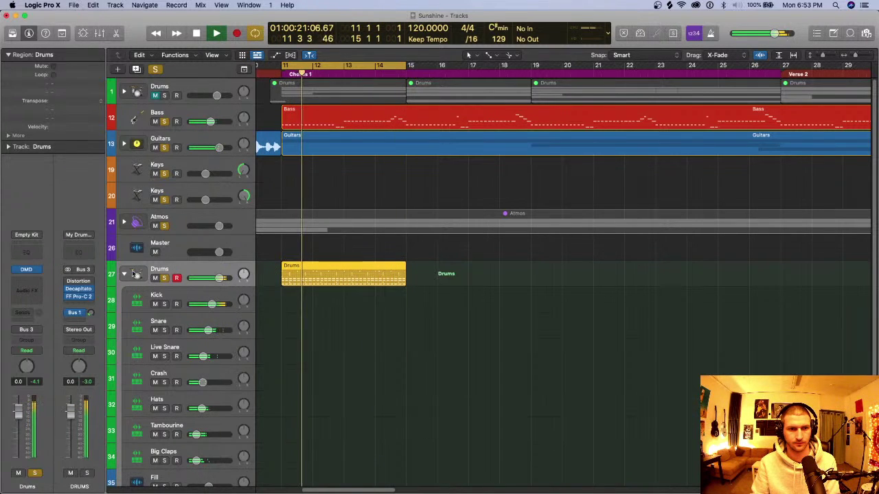
pyautogui.scroll(-3, 159, 271)
pyautogui.scroll(-2, 160, 272)
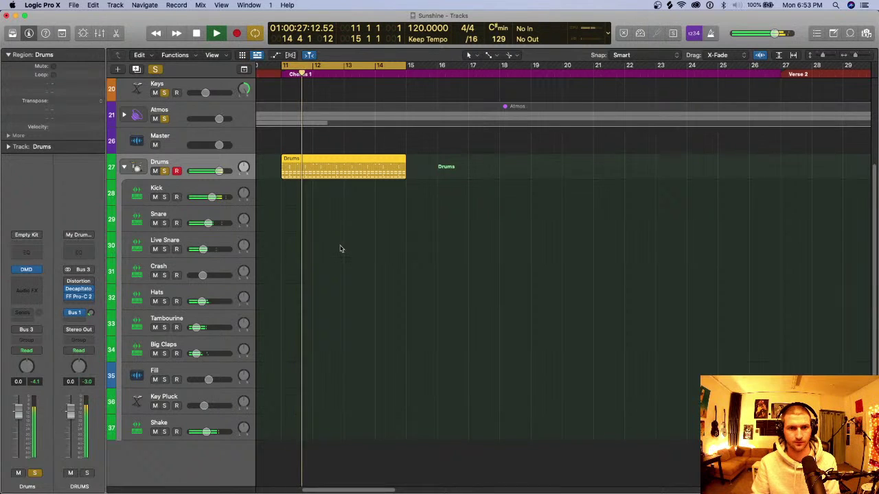
pyautogui.click(346, 216)
pyautogui.press('space')
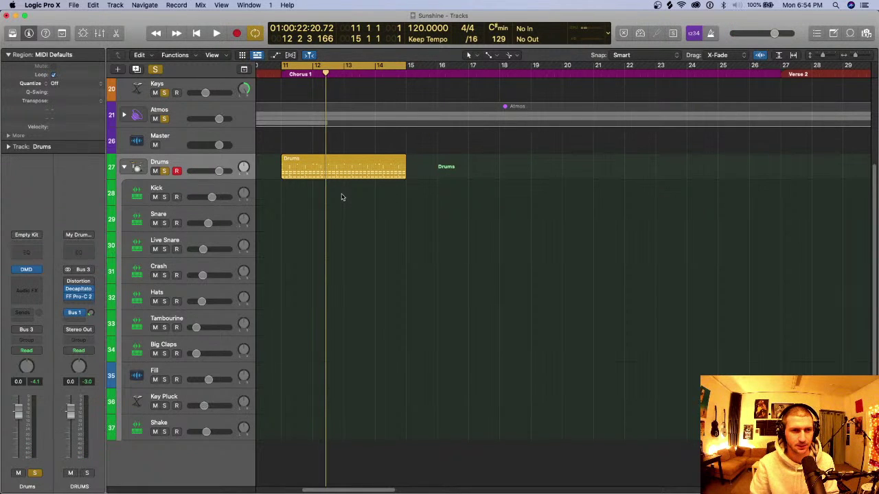
# Examine the Drums stack's pads in Drum Machine Designer, and look briefly into the Library.
pyautogui.click(26, 270)
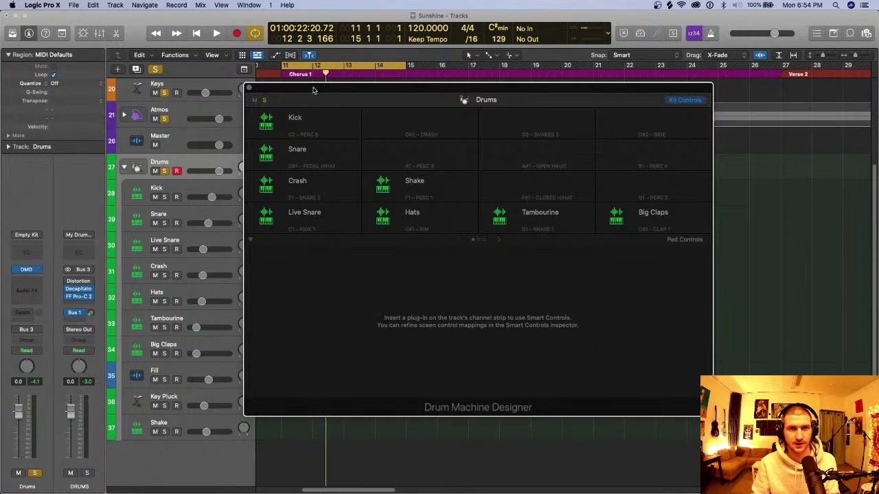
pyautogui.moveTo(313, 90); pyautogui.dragTo(327, 86)
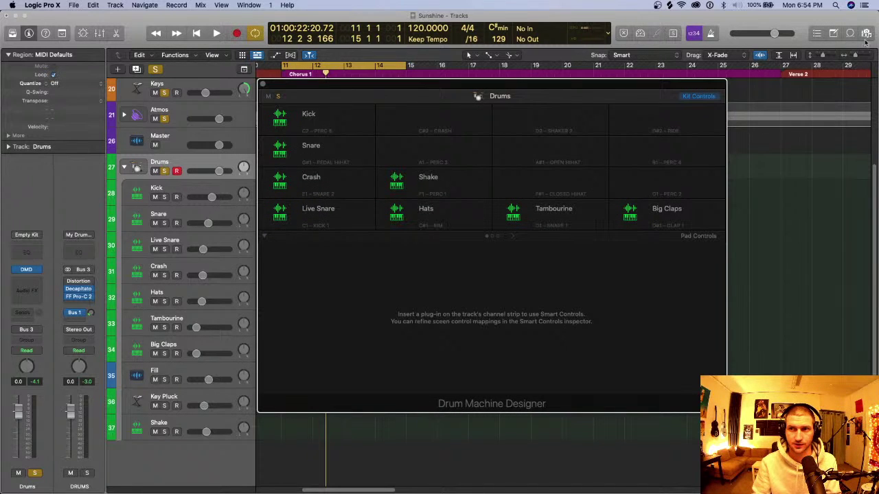
pyautogui.click(13, 34)
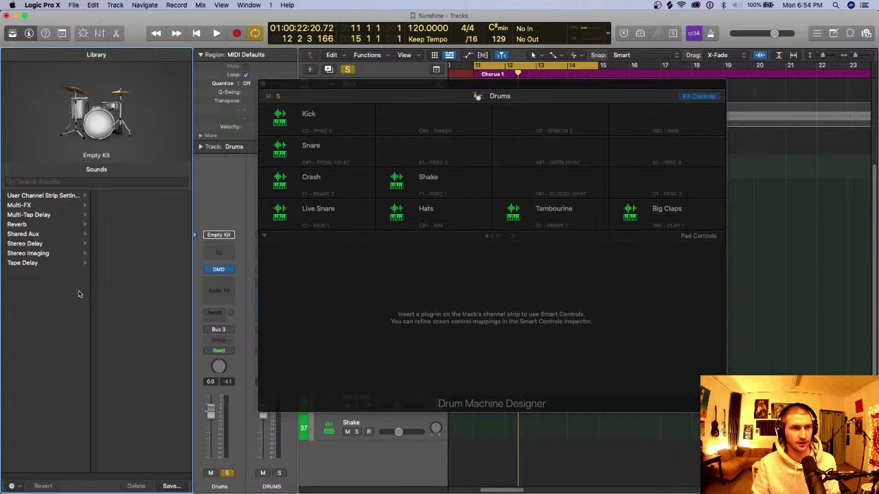
pyautogui.click(12, 34)
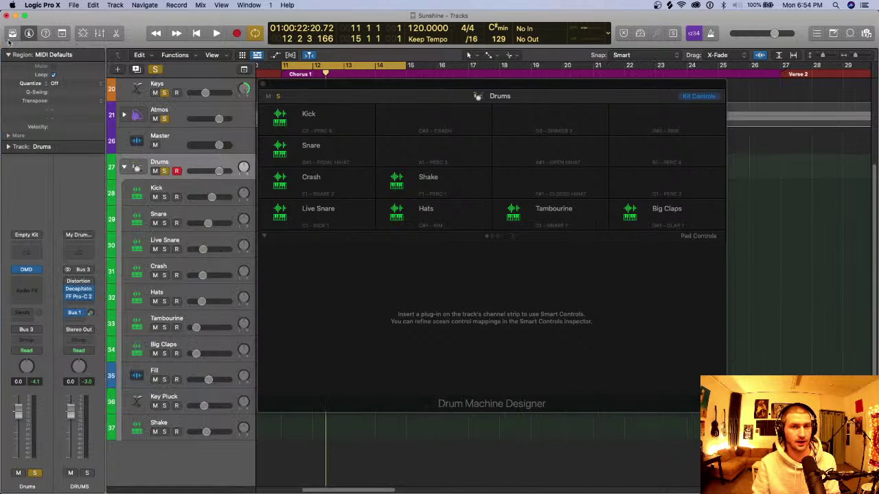
# Look briefly into the All Files browser, and close it and the Drum Machine Designer window.
pyautogui.click(867, 34)
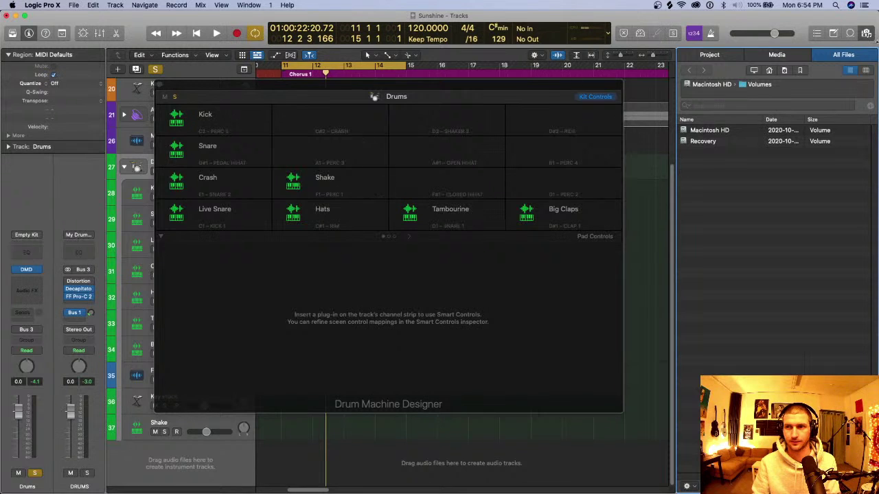
pyautogui.click(867, 32)
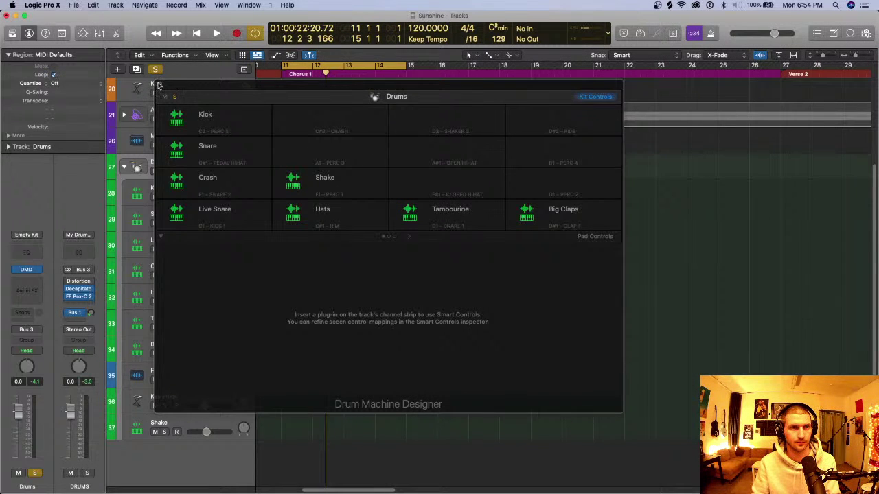
pyautogui.click(158, 85)
# Select the Drums pattern region, play it briefly from bar 11, and collapse the Drums stack.
pyautogui.click(330, 166)
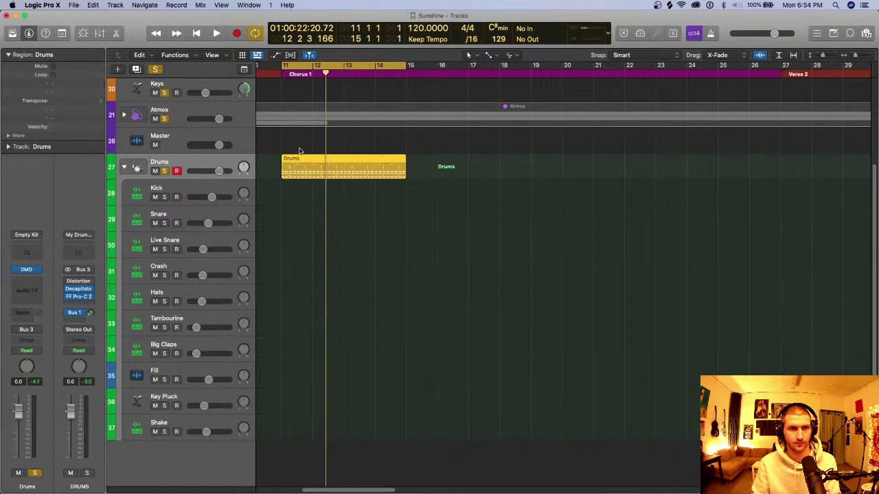
pyautogui.hscroll(-2, 343, 226)
pyautogui.press('space')
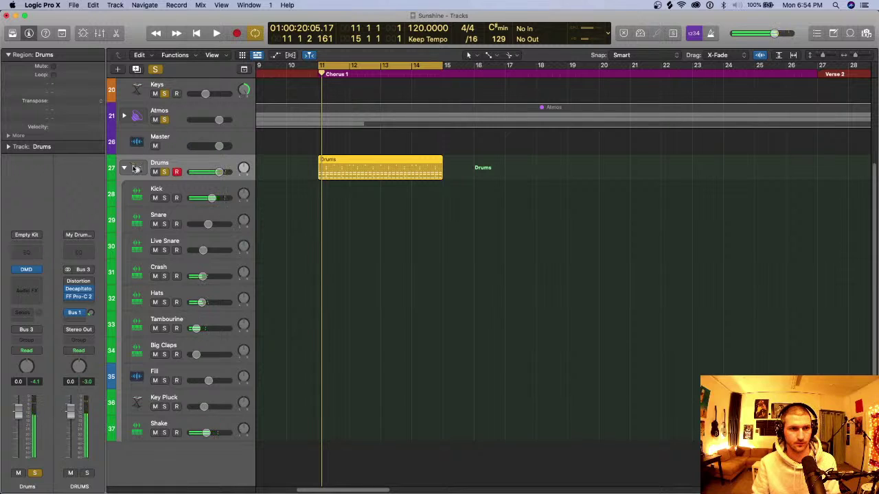
pyautogui.click(123, 169)
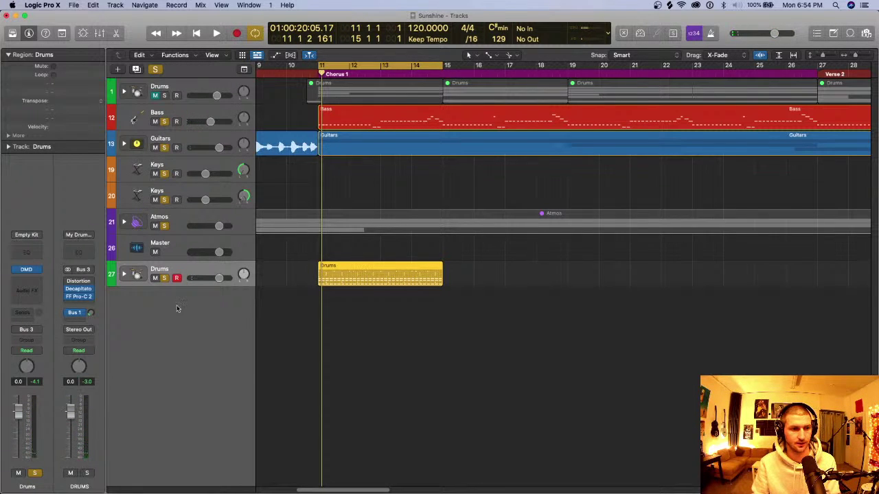
# Lower the Master track's volume to -5.0 dB while the soloed tracks play from bar 11.
pyautogui.click(170, 250)
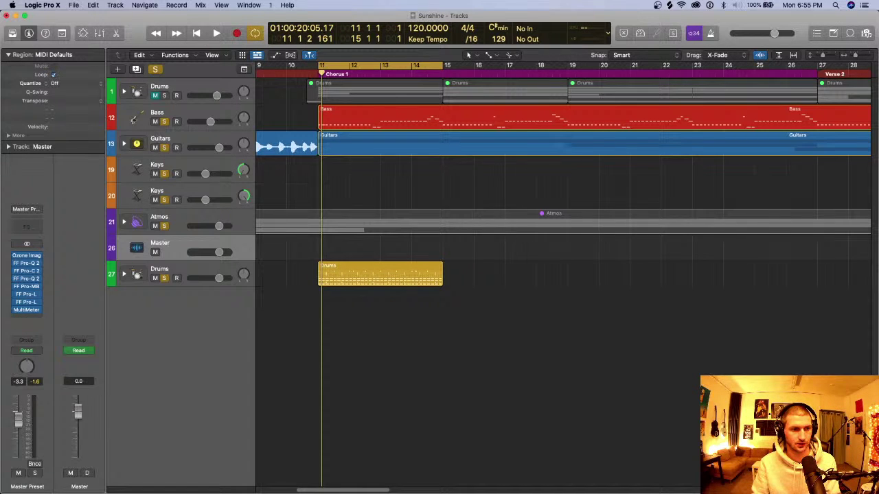
pyautogui.press('space')
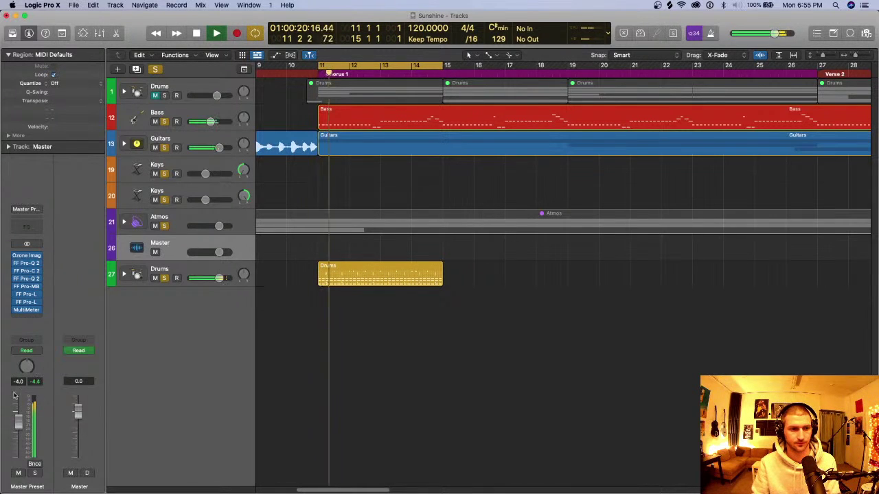
pyautogui.moveTo(23, 420); pyautogui.dragTo(20, 426)
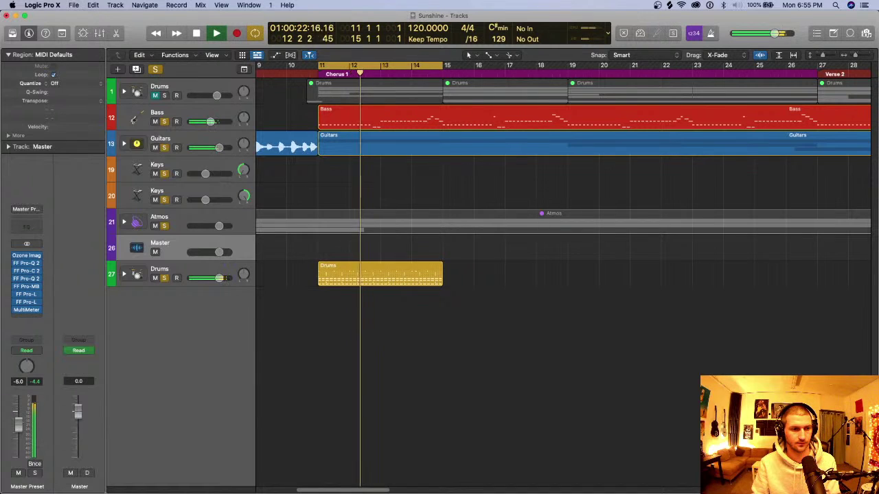
pyautogui.press('super+Left')
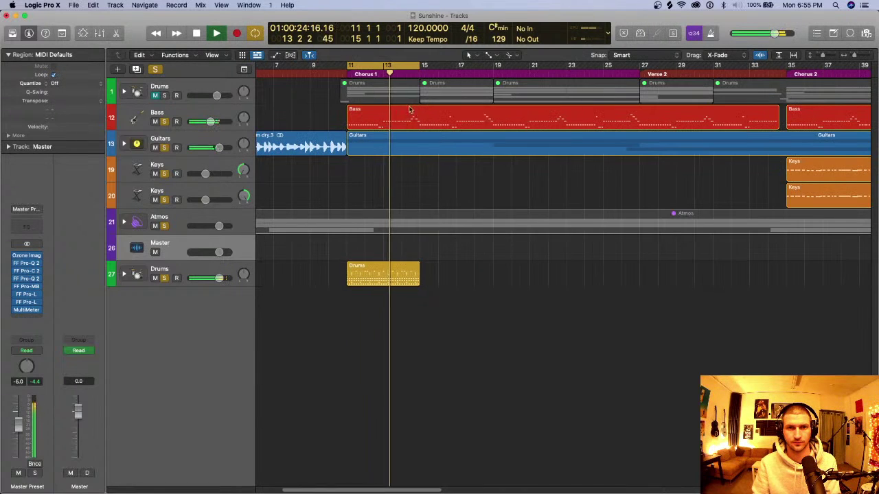
pyautogui.press('space')
# Move the cycle range to bars 19–23 and play only the original Drums stack there.
pyautogui.moveTo(407, 67); pyautogui.dragTo(485, 74)
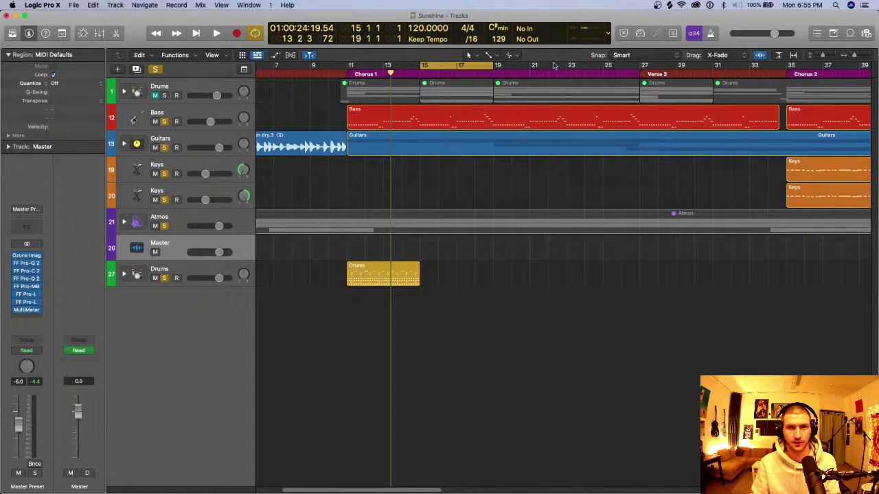
pyautogui.moveTo(439, 68); pyautogui.dragTo(512, 69)
pyautogui.click(164, 96)
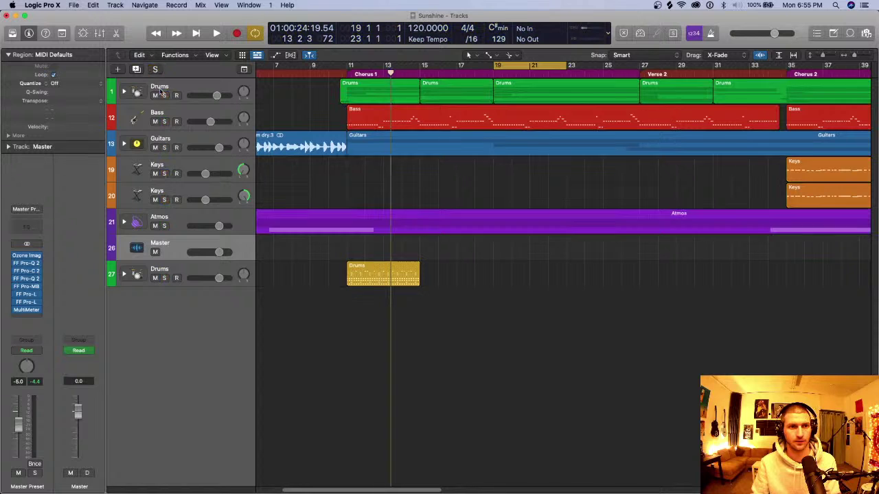
pyautogui.press('space')
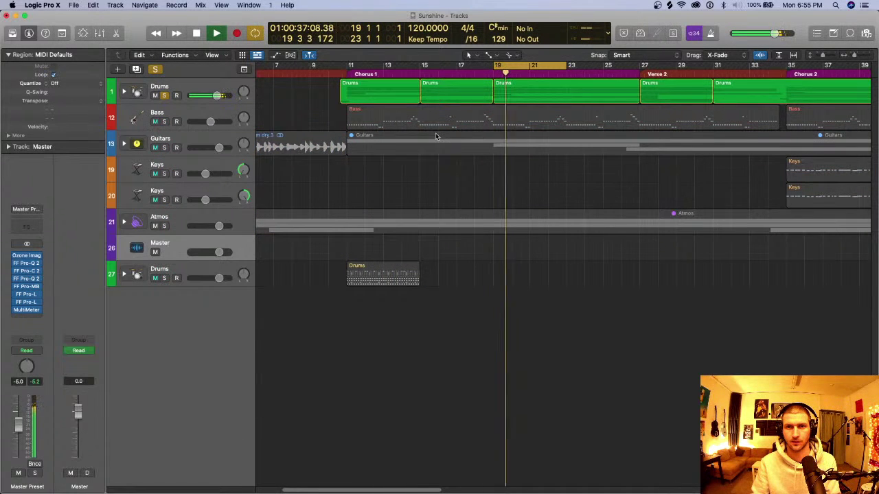
pyautogui.hscroll(3, 440, 134)
pyautogui.hscroll(3, 450, 128)
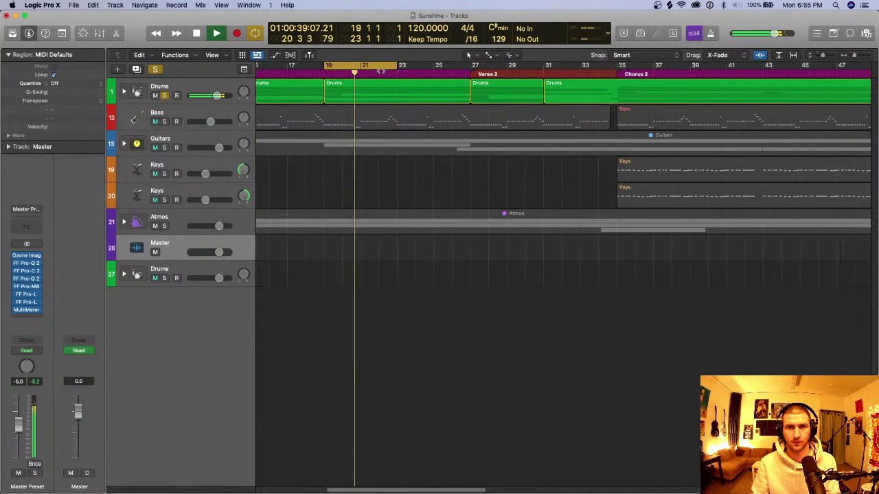
# Play the original drums in Verse 2 with the cycle range at bars 27–31.
pyautogui.moveTo(359, 65); pyautogui.dragTo(514, 65)
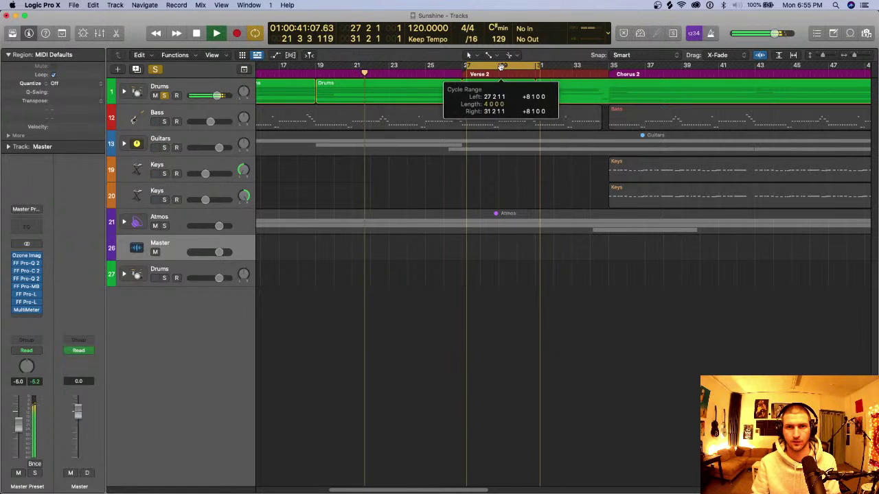
pyautogui.press('super+t')
pyautogui.press('space')
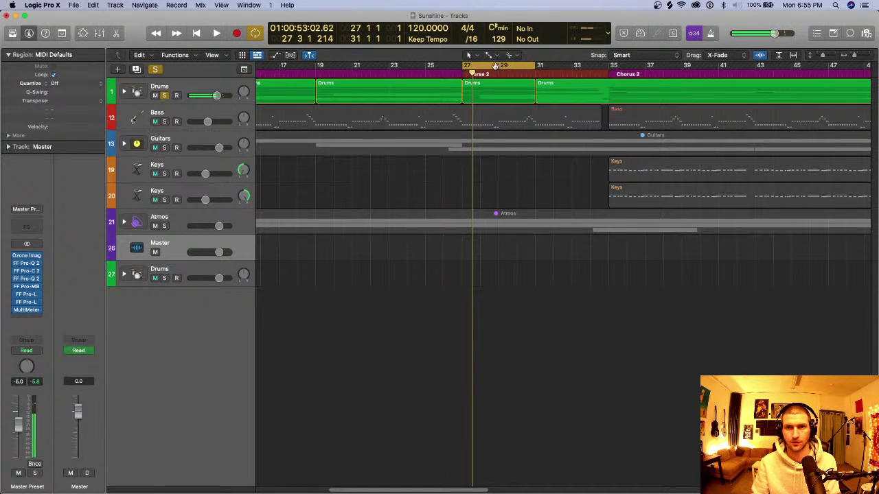
# Play the original drums in Chorus 2 with the cycle at bars 35–39, including a brief lead-in from bar 34.
pyautogui.moveTo(491, 65); pyautogui.dragTo(629, 67)
pyautogui.press('space')
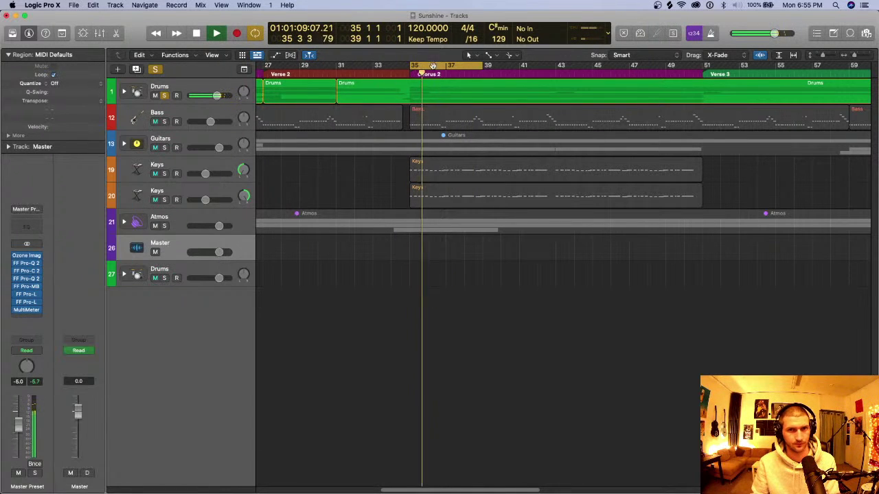
pyautogui.moveTo(414, 66); pyautogui.dragTo(399, 66)
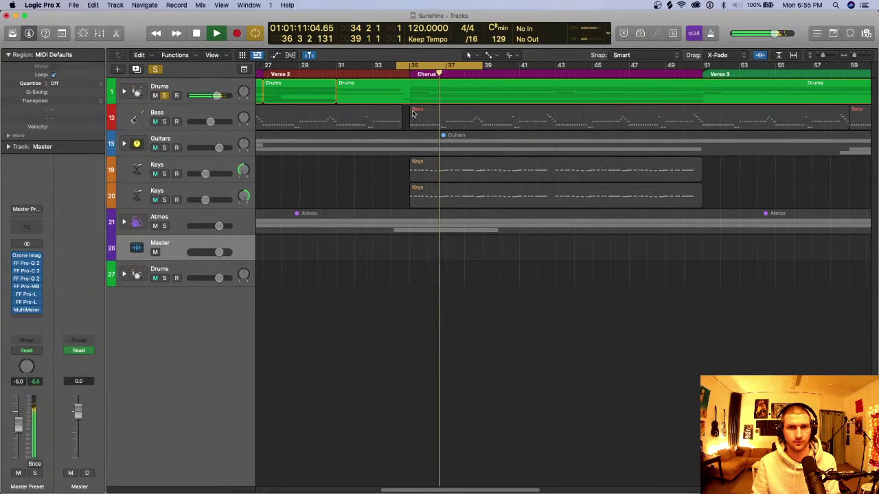
pyautogui.press('space')
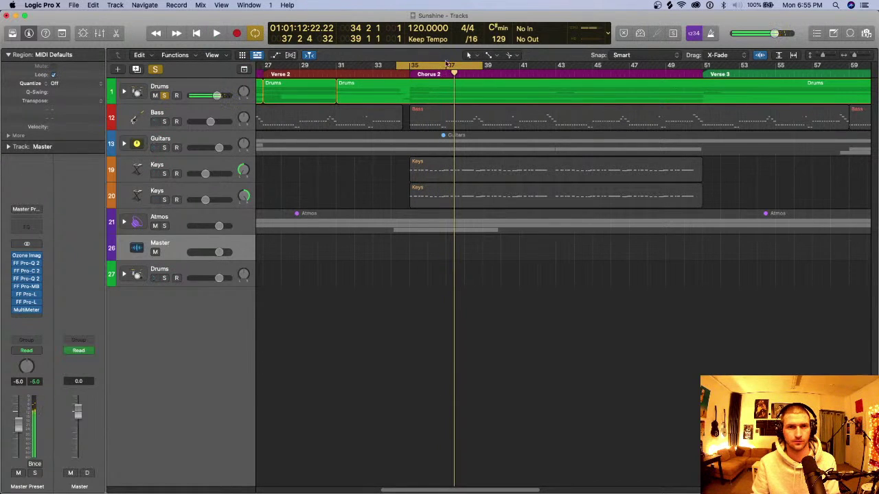
pyautogui.moveTo(402, 66); pyautogui.dragTo(414, 66)
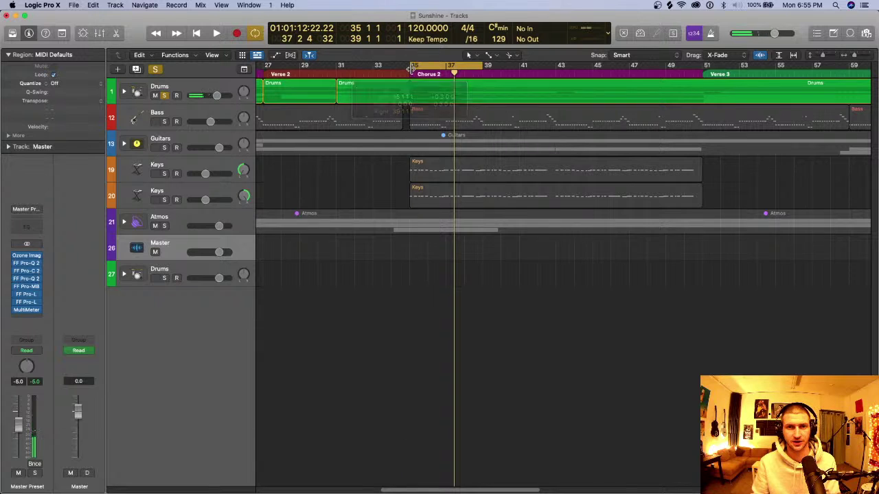
# Set the cycle range to bars 15–39, and expand and solo the duplicated Drums stack.
pyautogui.press('super+Left')
pyautogui.press('super+Left')
pyautogui.moveTo(337, 67); pyautogui.dragTo(332, 67)
pyautogui.click(191, 266)
pyautogui.click(123, 274)
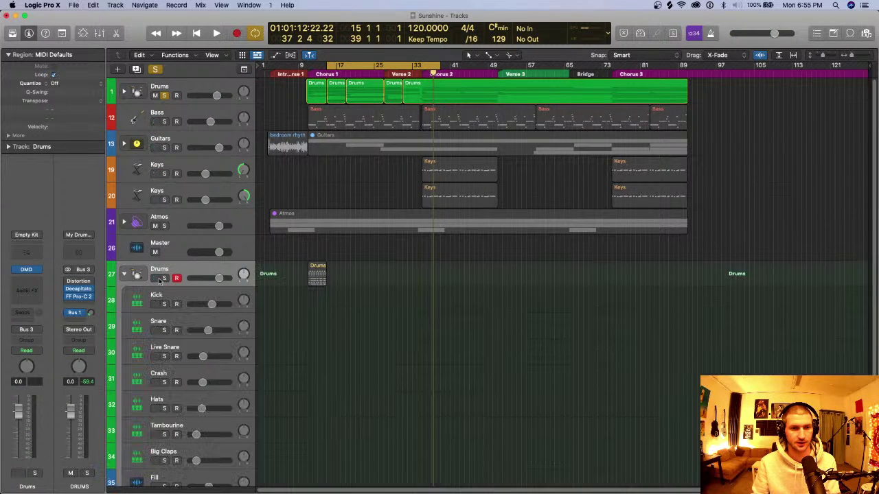
pyautogui.press('super+Right')
pyautogui.press('super+Right')
pyautogui.hscroll(-10, 319, 274)
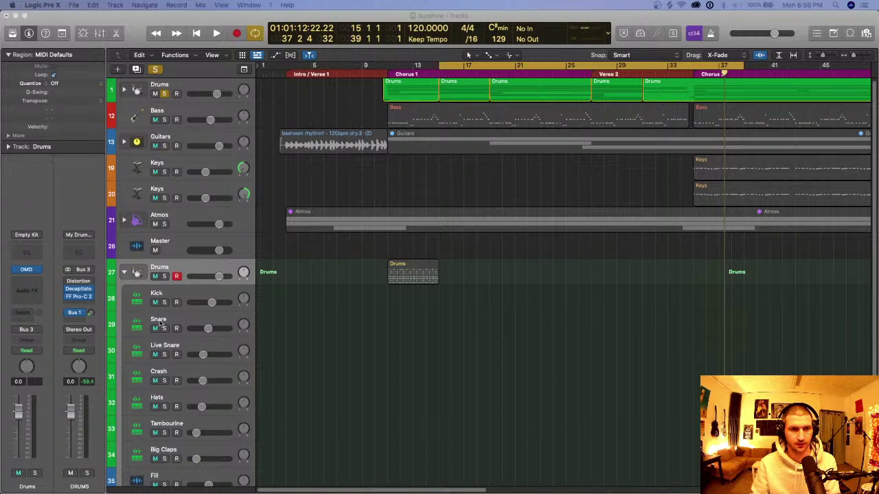
pyautogui.click(164, 276)
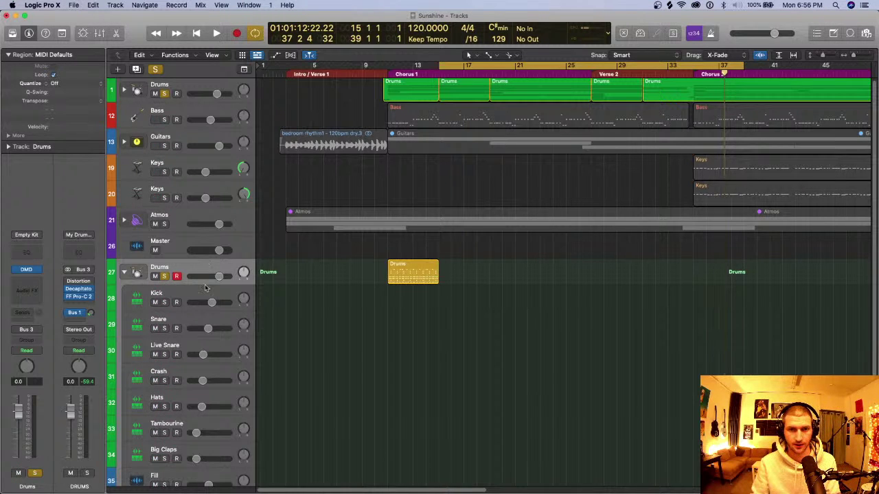
# Open the Step Sequencer and reduce its height to leave more room for the tracks.
pyautogui.press('e')
pyautogui.moveTo(346, 185); pyautogui.dragTo(345, 343)
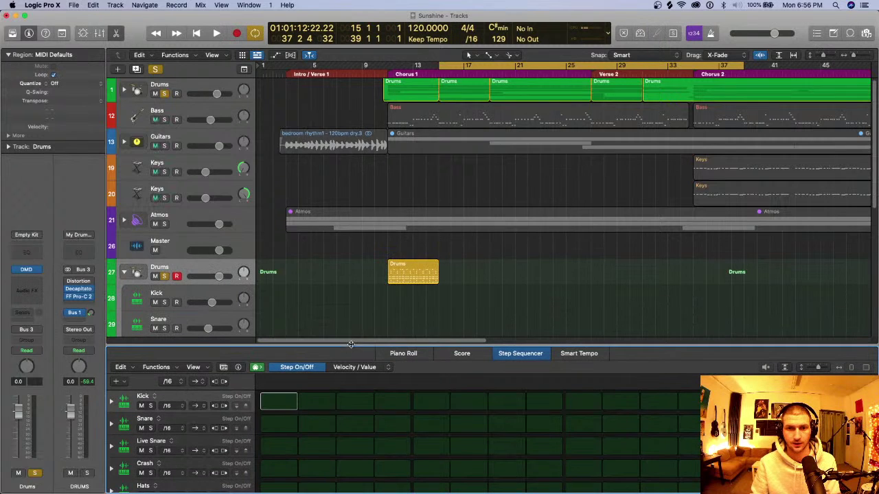
pyautogui.scroll(-5, 401, 222)
pyautogui.press('super+Left')
pyautogui.press('super+Left')
pyautogui.press('super+Left')
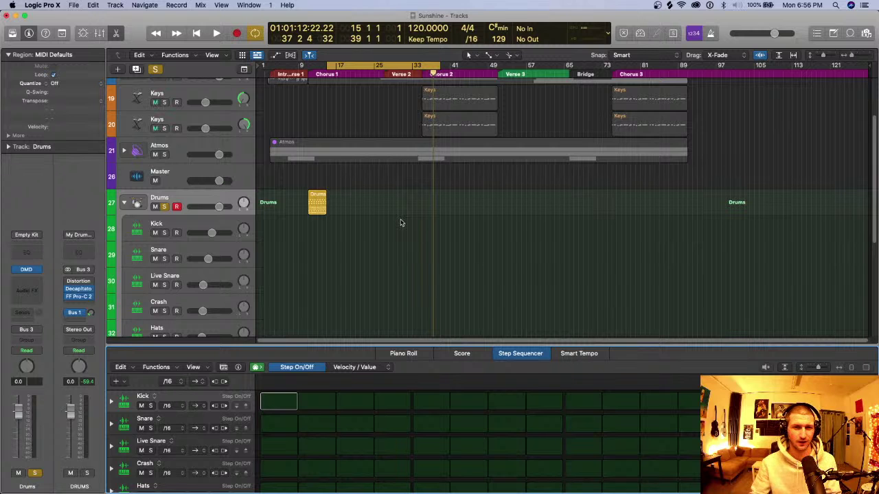
# Expand the Guitars stack, and solo and play its first Main Electric track.
pyautogui.scroll(3, 199, 212)
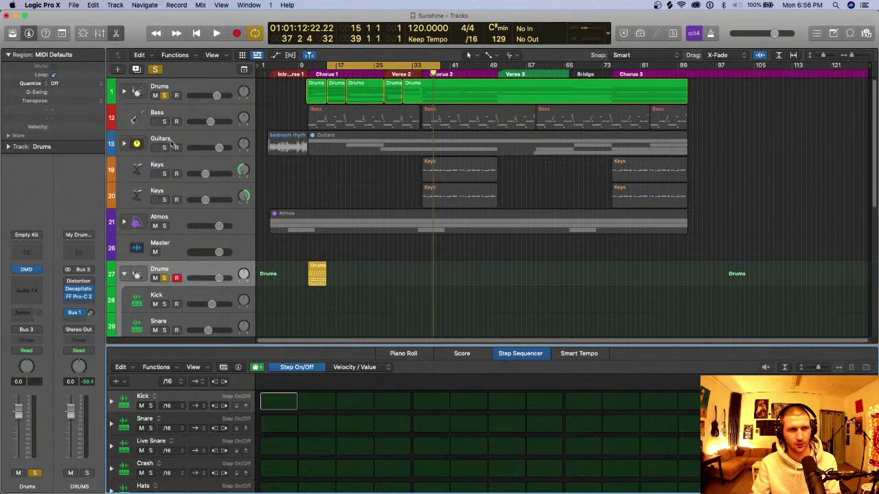
pyautogui.click(121, 147)
pyautogui.click(125, 145)
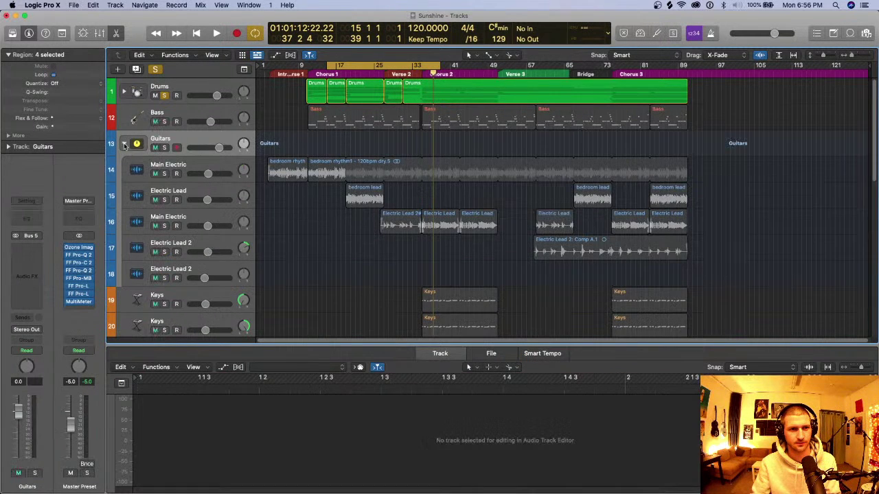
pyautogui.click(164, 174)
pyautogui.press('space')
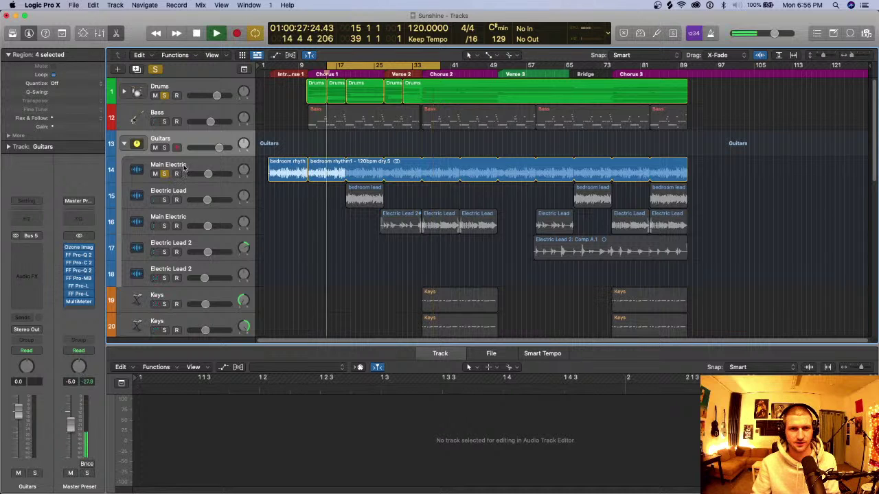
# Play the first Main Electric track as the only soloed track up to bar 19, and collapse the Guitars stack.
pyautogui.keyDown('alt'); pyautogui.click(164, 174); pyautogui.keyUp('alt')
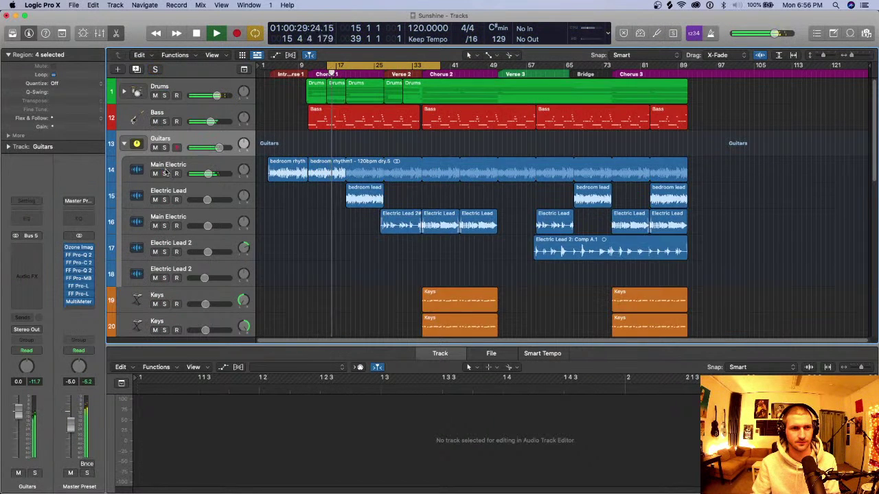
pyautogui.click(165, 174)
pyautogui.press('super+Right')
pyautogui.press('super+Right')
pyautogui.press('super+Right')
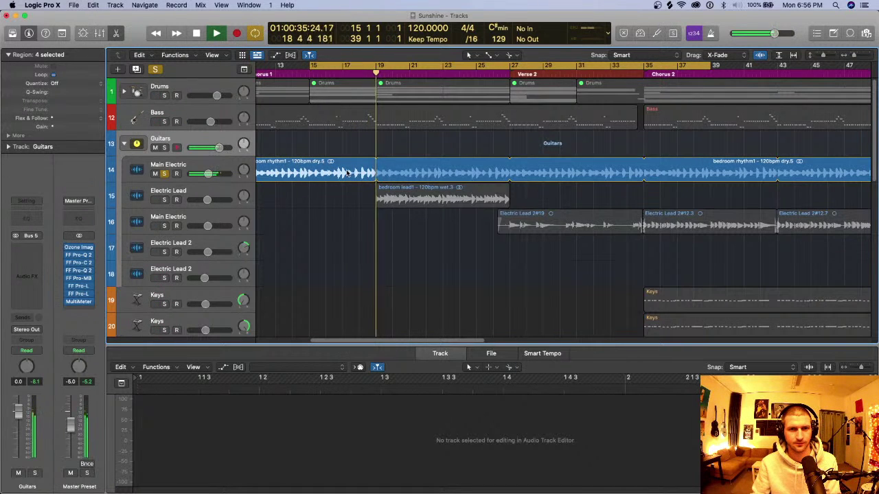
pyautogui.press('space')
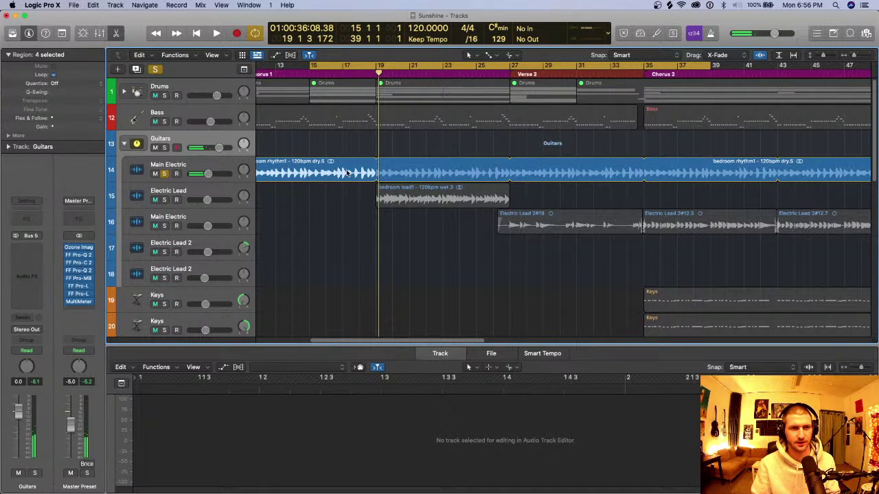
pyautogui.click(125, 145)
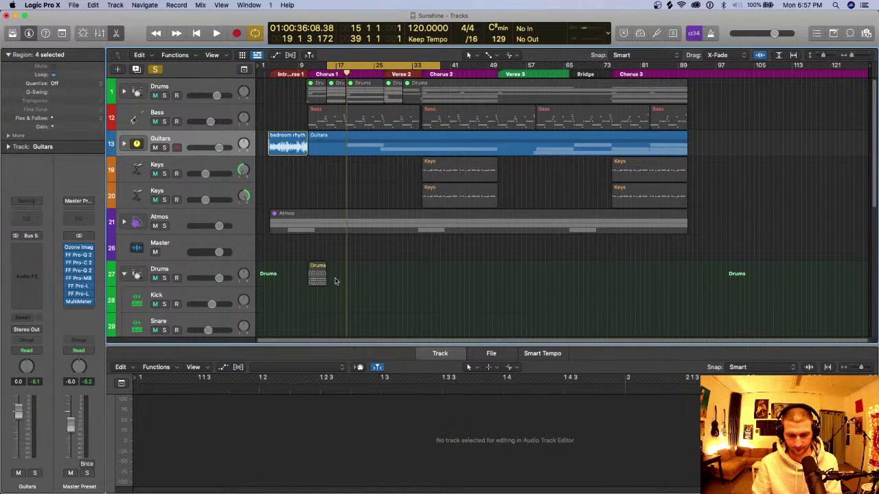
# Reopen the editor as a taller Step Sequencer and show the duplicated Drums stack's kit rows in it.
pyautogui.press('e')
pyautogui.press('e')
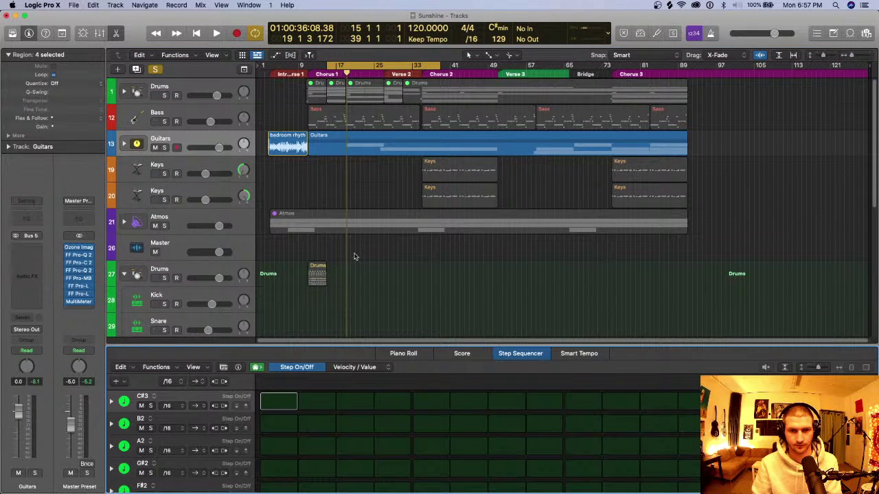
pyautogui.scroll(-5, 354, 257)
pyautogui.moveTo(475, 345); pyautogui.dragTo(460, 231)
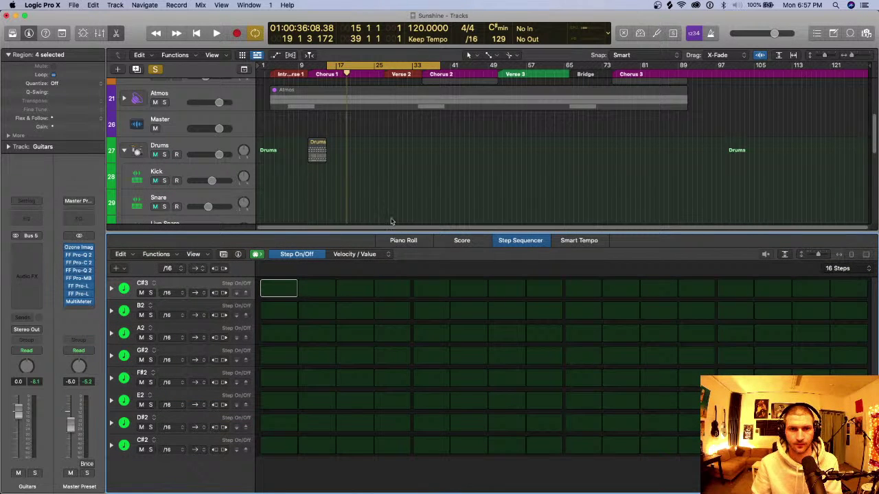
pyautogui.scroll(5, 391, 221)
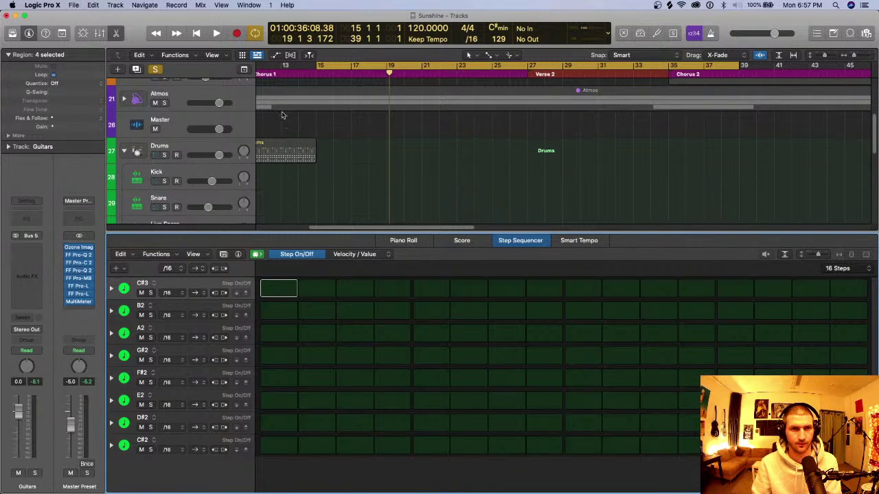
pyautogui.click(193, 144)
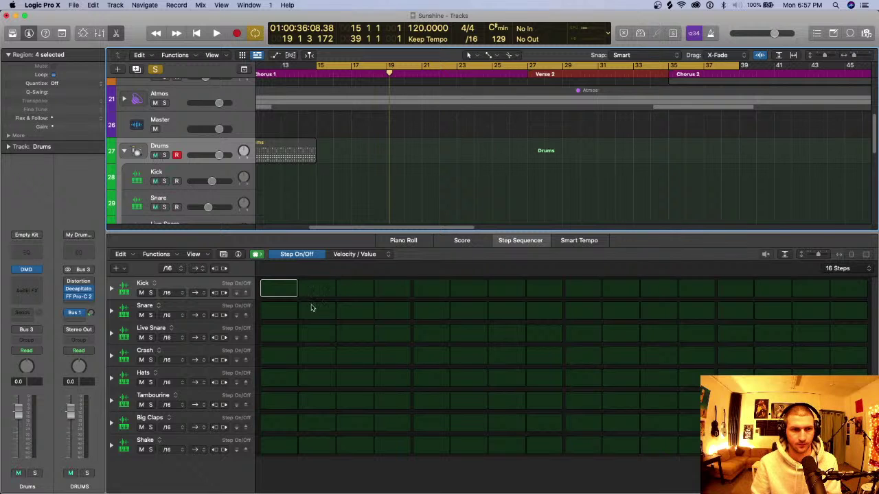
# Create a drum pattern at bar 19 with a kick on step 1, and play it soloed with bars 19–23 cycled.
pyautogui.click(276, 294)
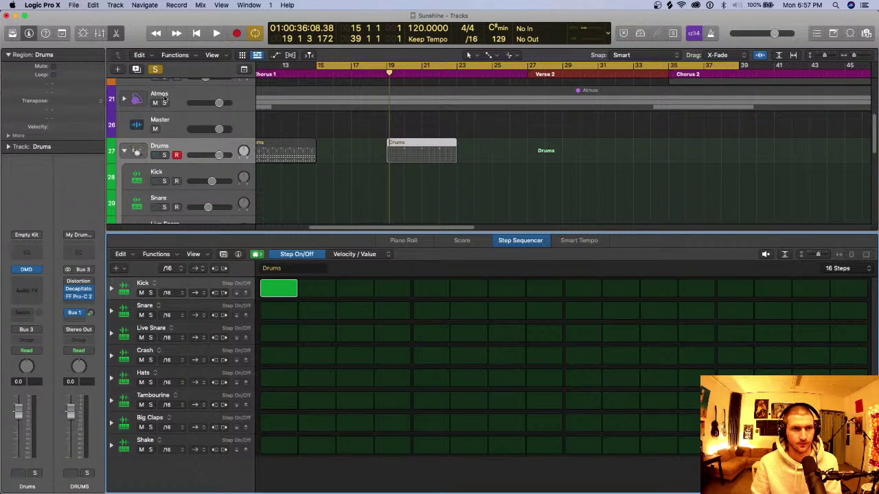
pyautogui.click(155, 70)
pyautogui.click(165, 155)
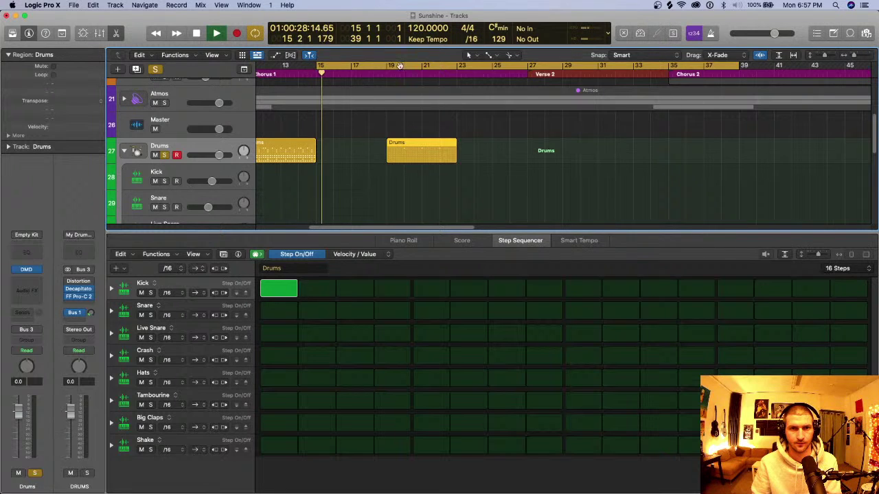
pyautogui.moveTo(390, 66); pyautogui.dragTo(458, 68)
pyautogui.press('space')
pyautogui.press('space')
# Add snares on steps 5 and 13 and a kick on step 9, and set the pattern length to 64 steps.
pyautogui.click(431, 311)
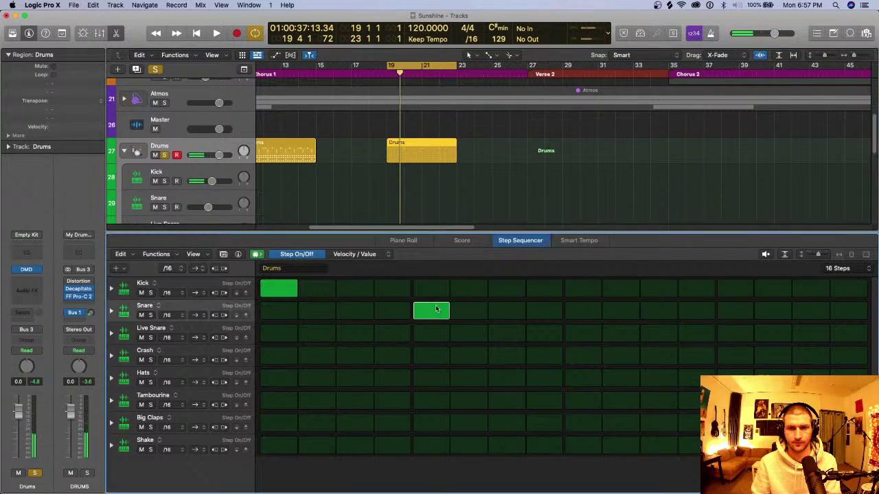
pyautogui.click(583, 289)
pyautogui.click(735, 311)
pyautogui.click(837, 269)
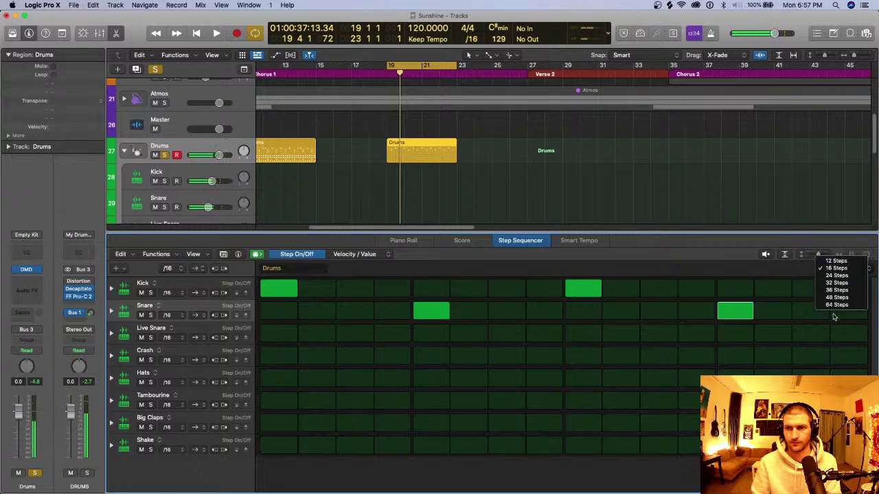
pyautogui.click(834, 306)
pyautogui.press('space')
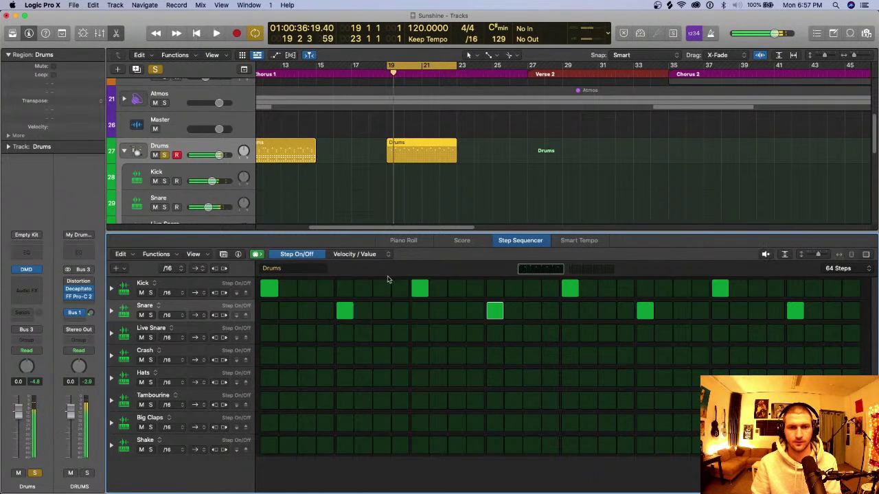
# Add a kick on step 7 of the bar 19 drum pattern.
pyautogui.click(383, 289)
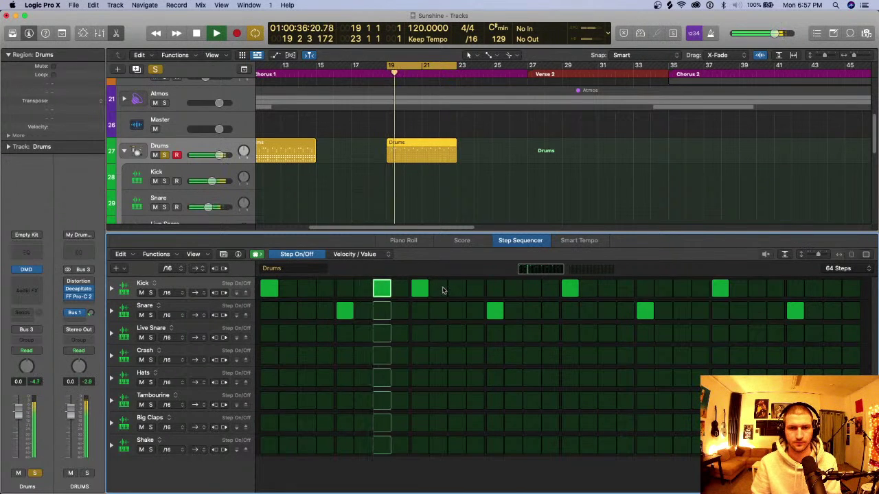
pyautogui.click(608, 289)
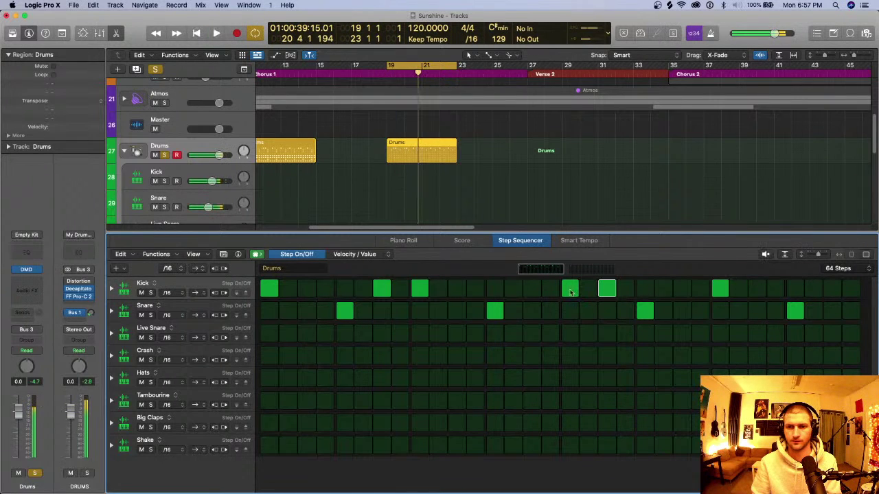
pyautogui.click(538, 290)
pyautogui.click(607, 289)
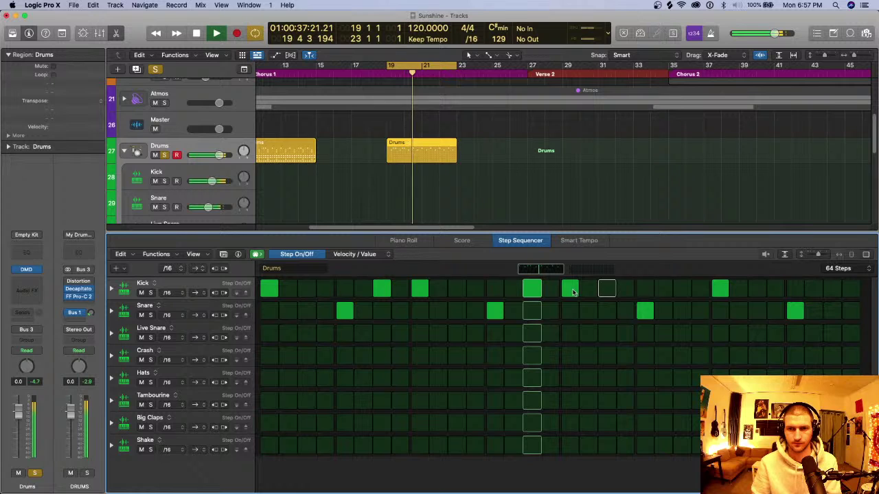
pyautogui.click(534, 289)
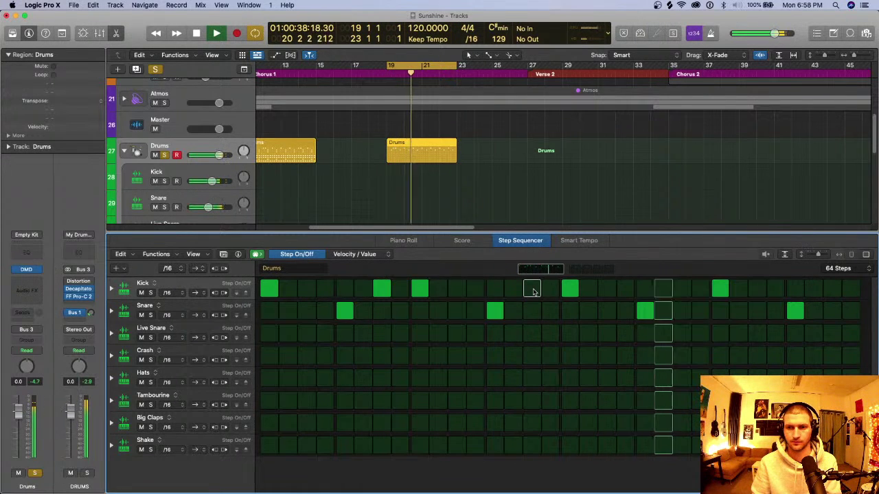
# Add kicks on steps 23, 27 and 31, remove the kick on step 25, and play the pattern.
pyautogui.click(683, 289)
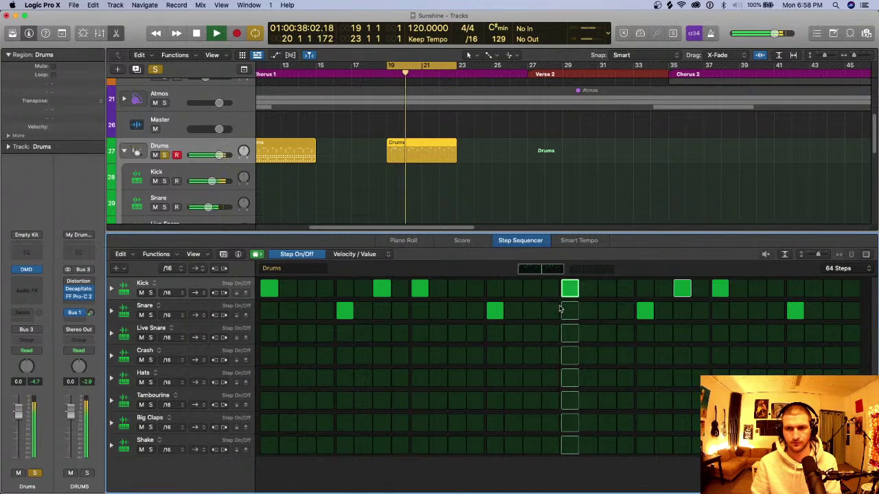
pyautogui.press('space')
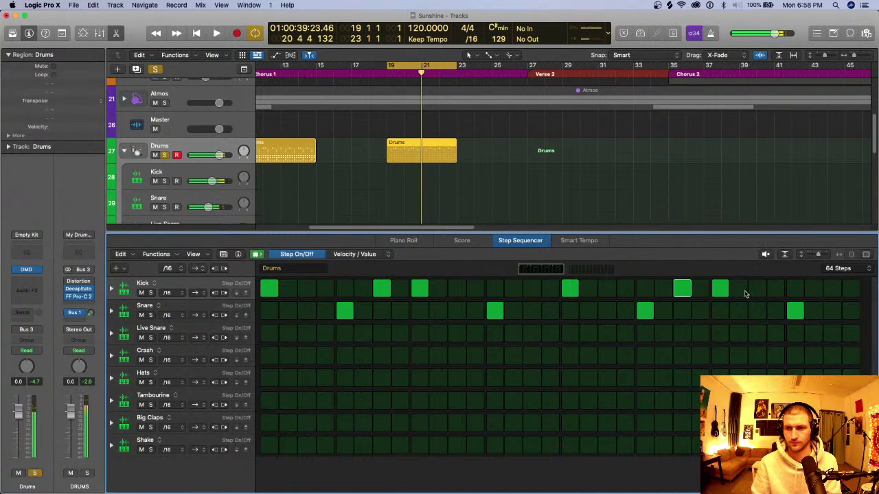
pyautogui.click(721, 290)
pyautogui.click(758, 289)
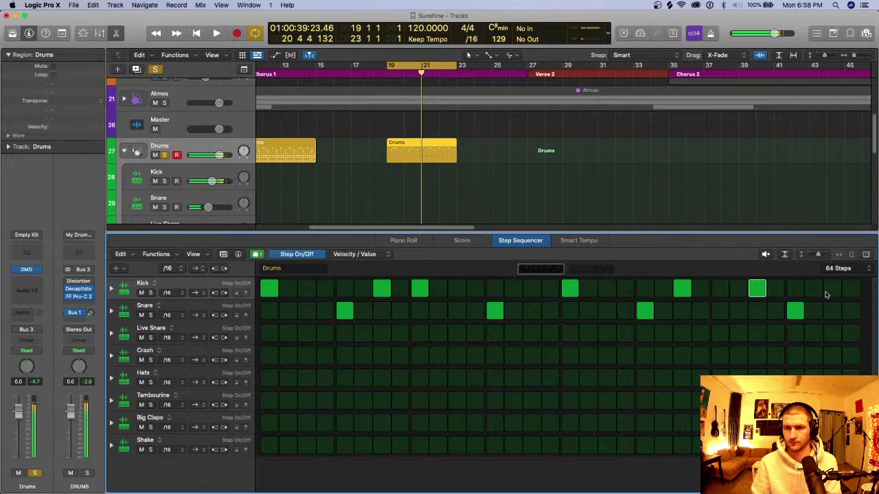
pyautogui.click(832, 289)
pyautogui.press('space')
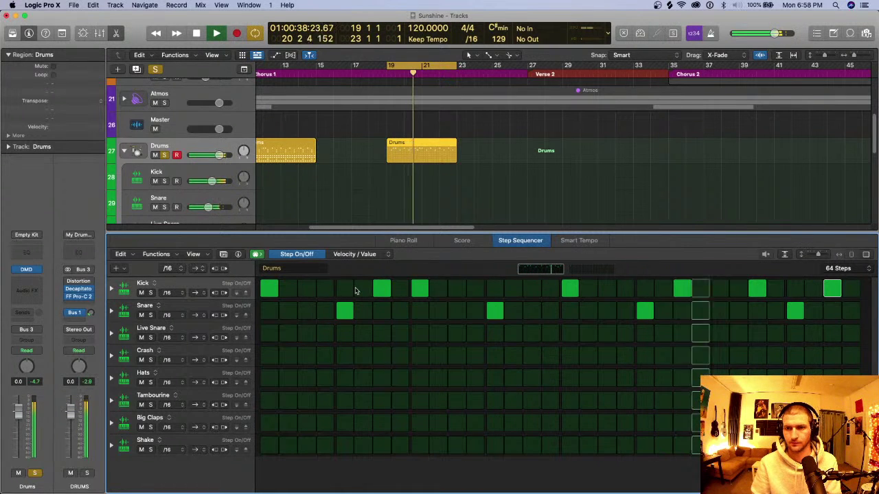
pyautogui.press('space')
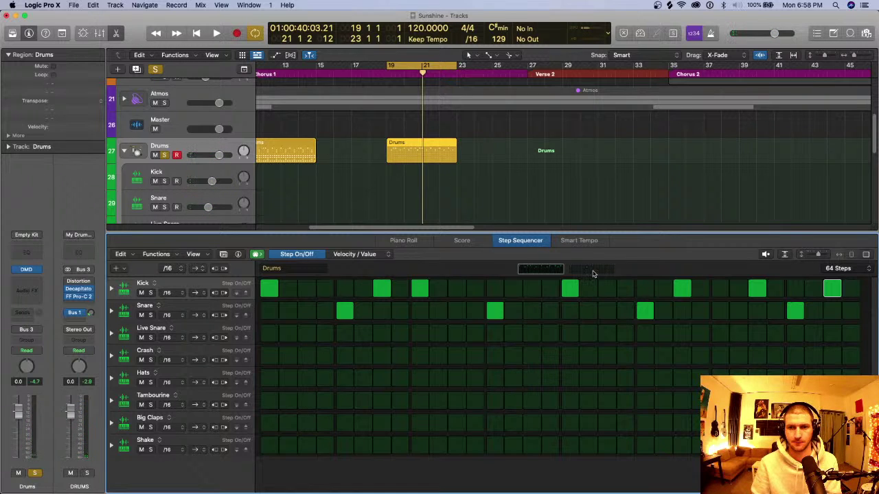
# Copy the Kick row and try to paste it while viewing the pattern's second half, steps 33–64.
pyautogui.rightClick(207, 287)
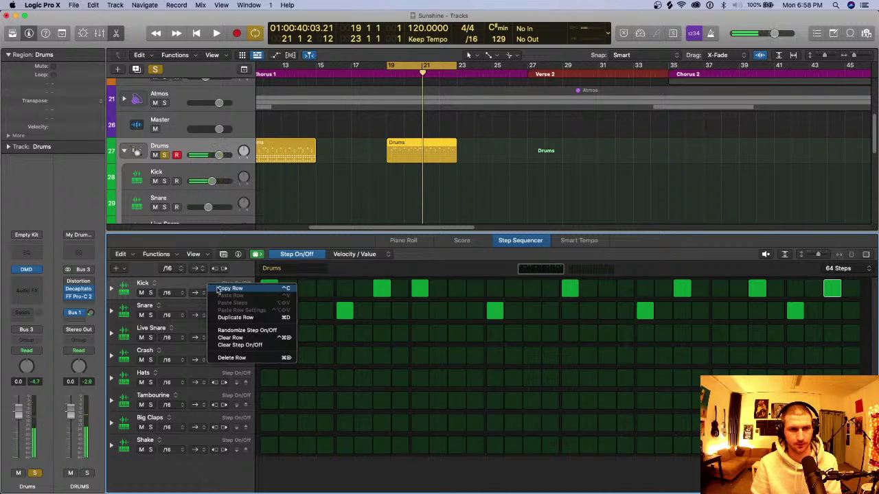
pyautogui.click(218, 290)
pyautogui.click(580, 270)
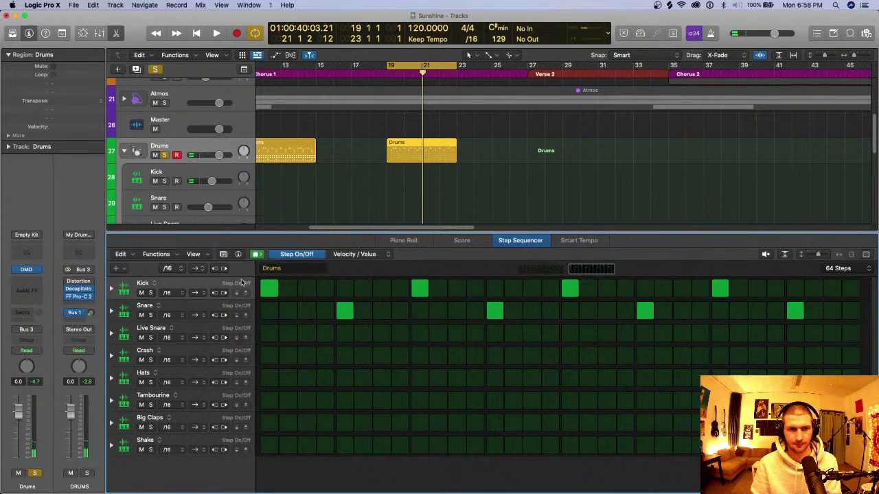
pyautogui.rightClick(208, 287)
pyautogui.click(220, 295)
pyautogui.click(539, 270)
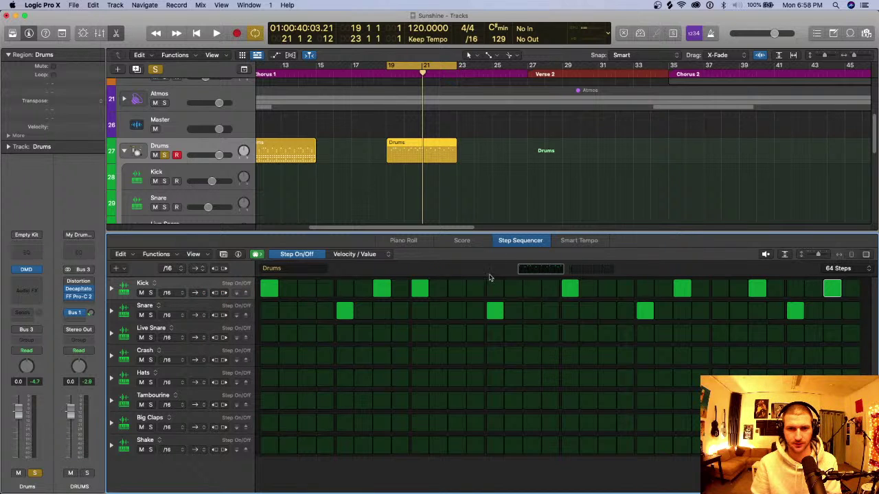
# Match the first half's kicks by adding steps 39, 55, 59 and 63 and removing step 57, and play the pattern.
pyautogui.click(581, 270)
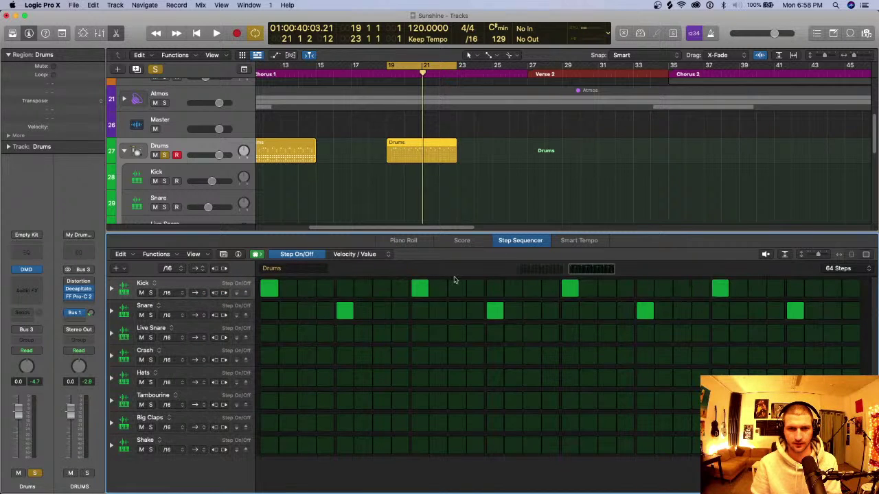
pyautogui.click(382, 289)
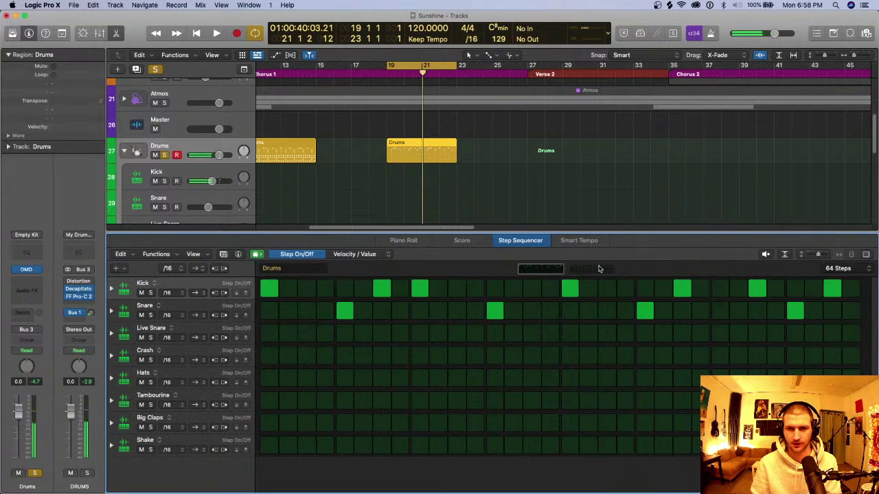
pyautogui.click(550, 269)
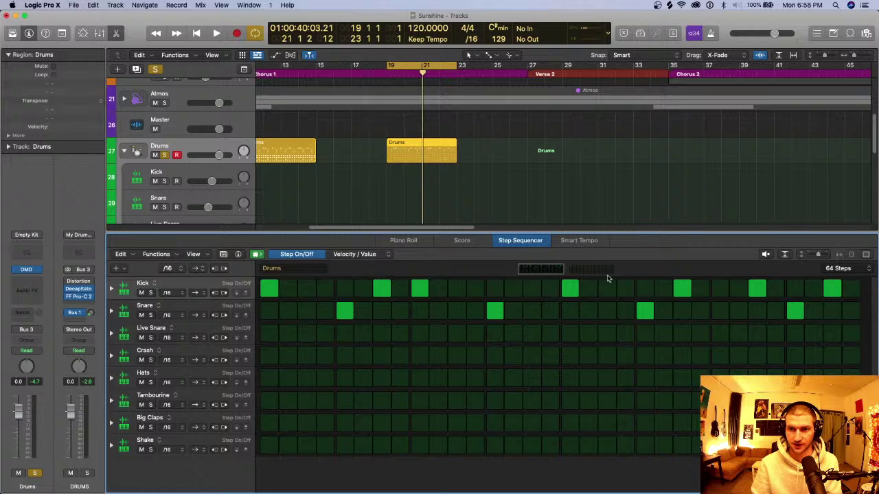
pyautogui.click(598, 270)
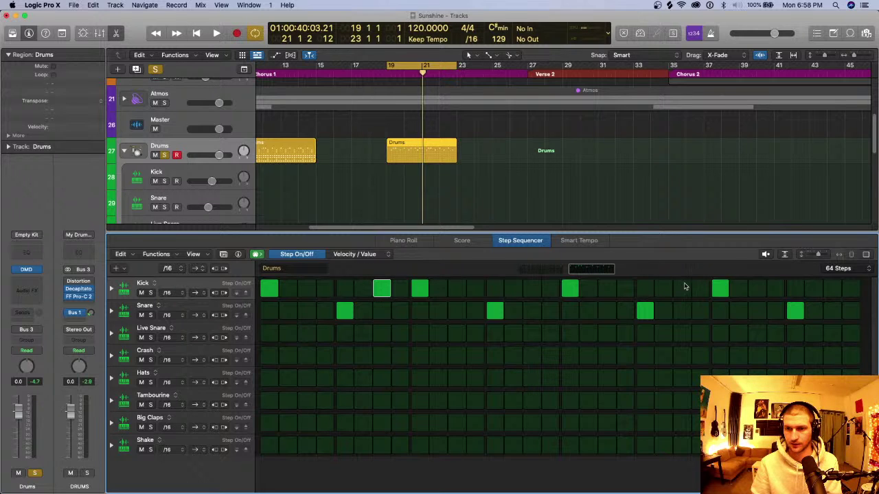
pyautogui.click(682, 288)
pyautogui.click(720, 288)
pyautogui.click(829, 288)
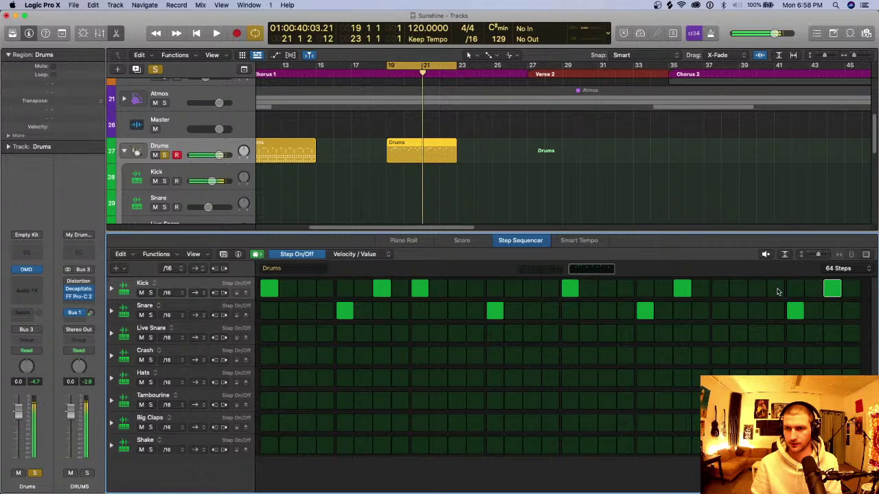
pyautogui.click(757, 288)
pyautogui.click(541, 270)
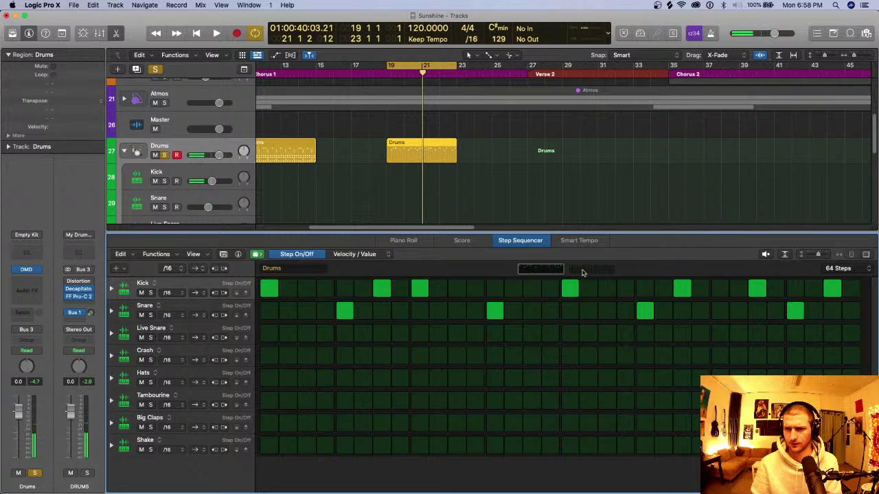
pyautogui.click(582, 270)
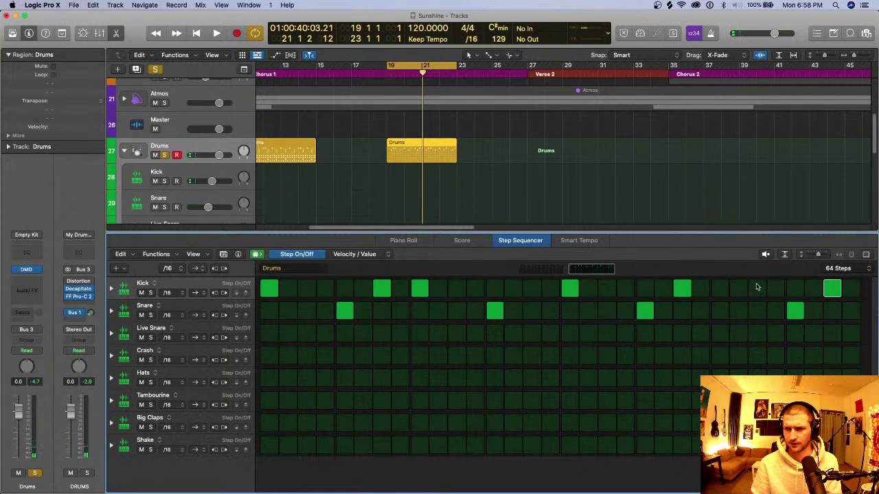
pyautogui.press('space')
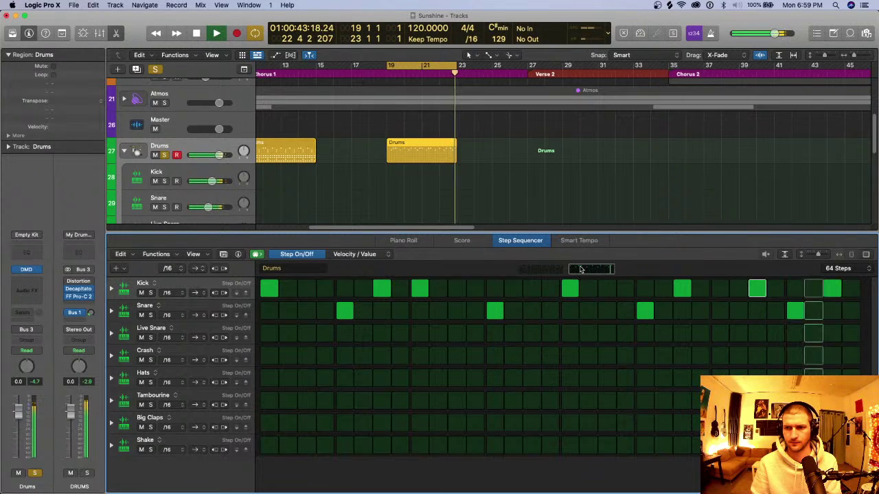
pyautogui.press('space')
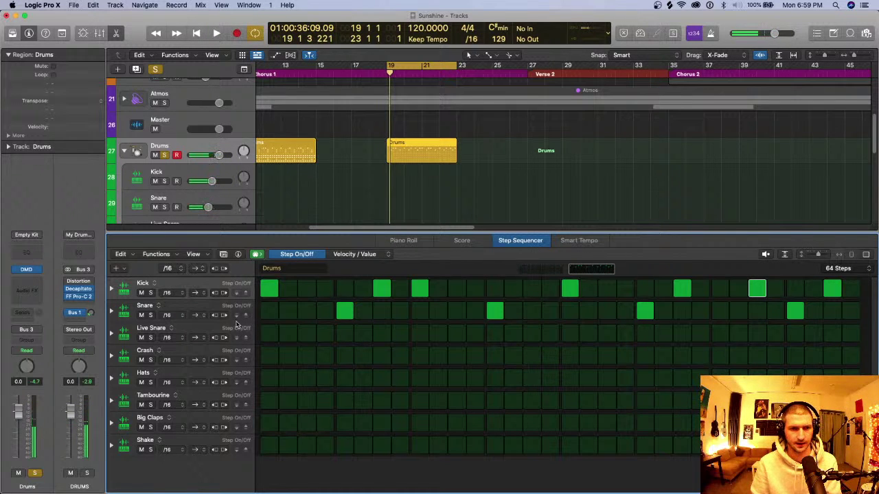
# Add live snares on steps 37, 45, 53 and 61, and a crash on step 33.
pyautogui.click(202, 327)
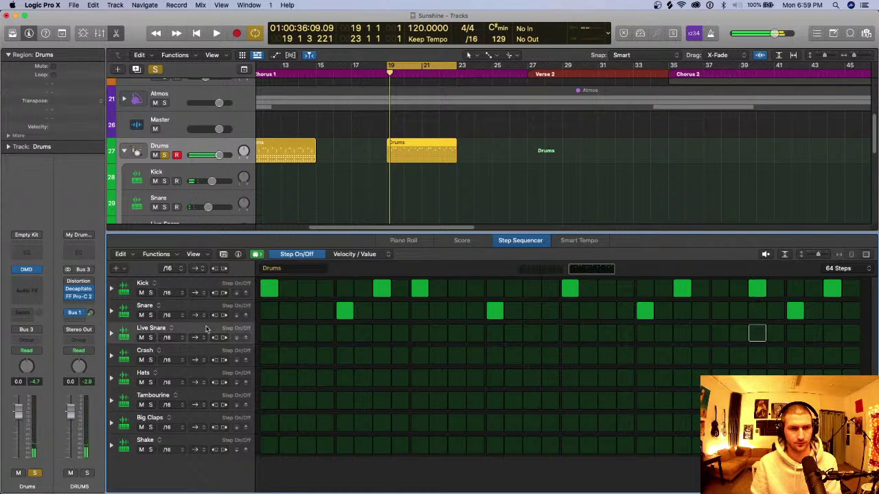
pyautogui.click(345, 333)
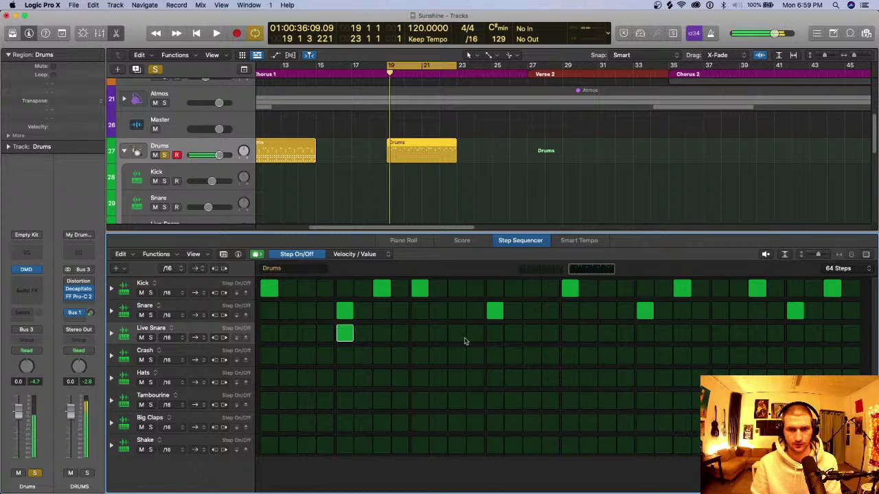
pyautogui.click(495, 333)
pyautogui.click(645, 334)
pyautogui.click(795, 334)
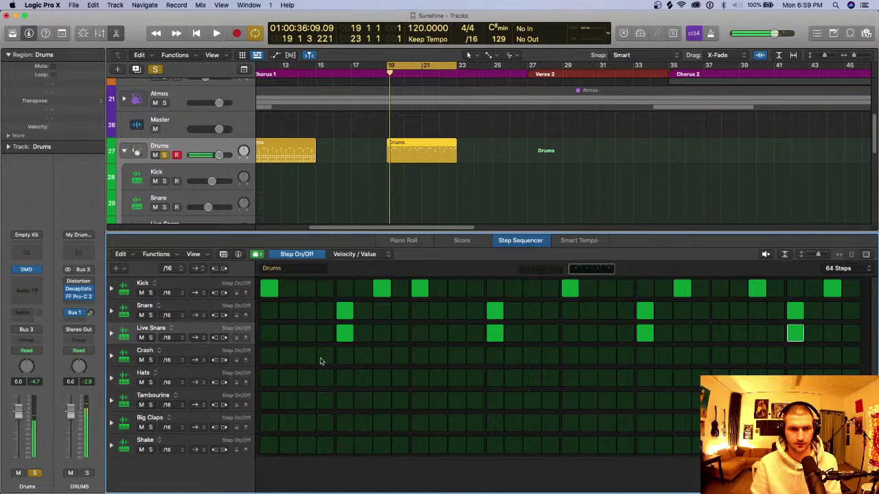
pyautogui.click(269, 359)
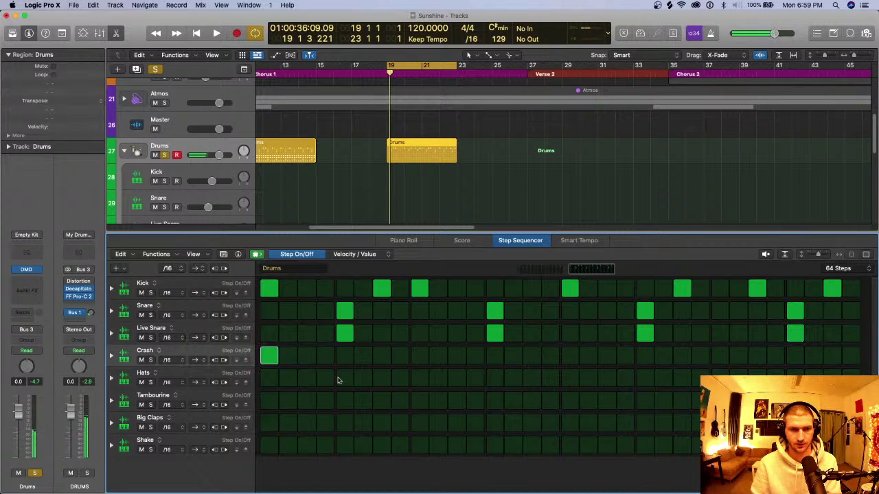
# Fill every step of the Hats row from 33 to 64, keeping its /16 step rate.
pyautogui.click(173, 382)
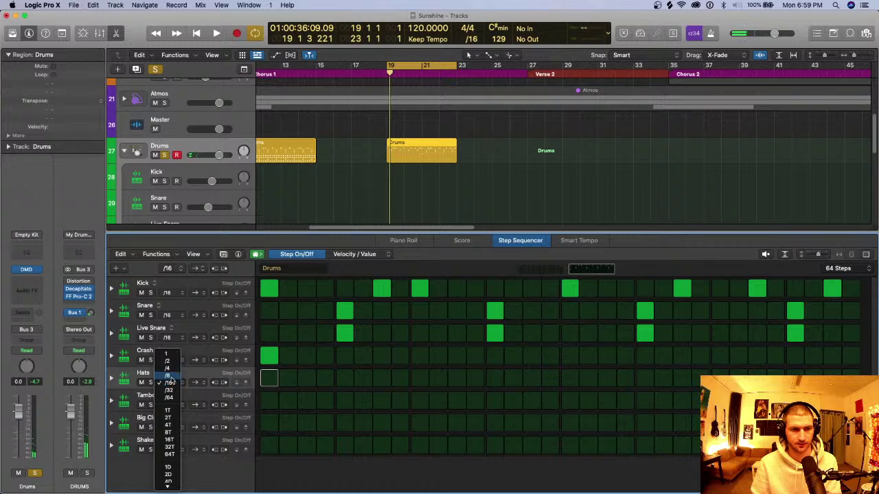
pyautogui.click(309, 364)
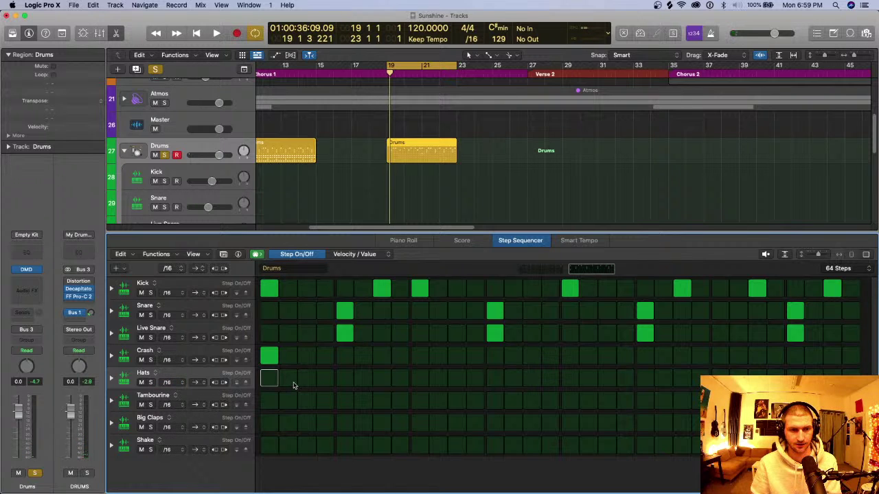
pyautogui.click(345, 379)
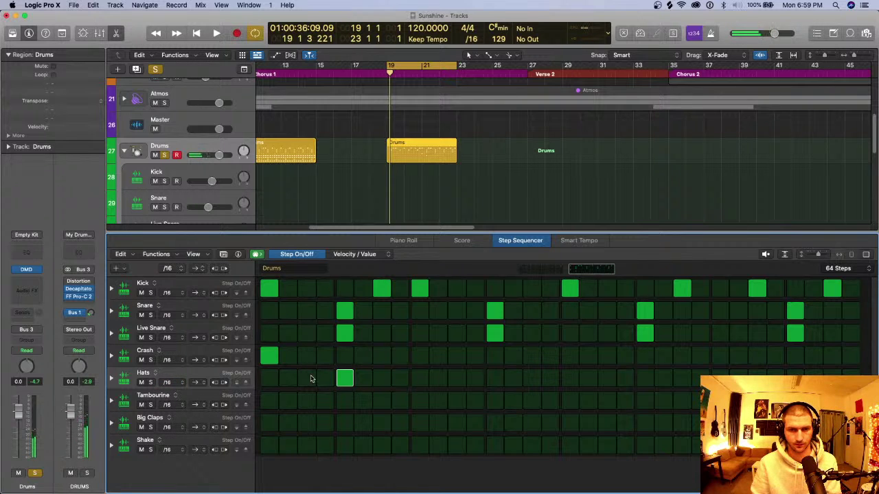
pyautogui.moveTo(278, 380); pyautogui.dragTo(849, 374)
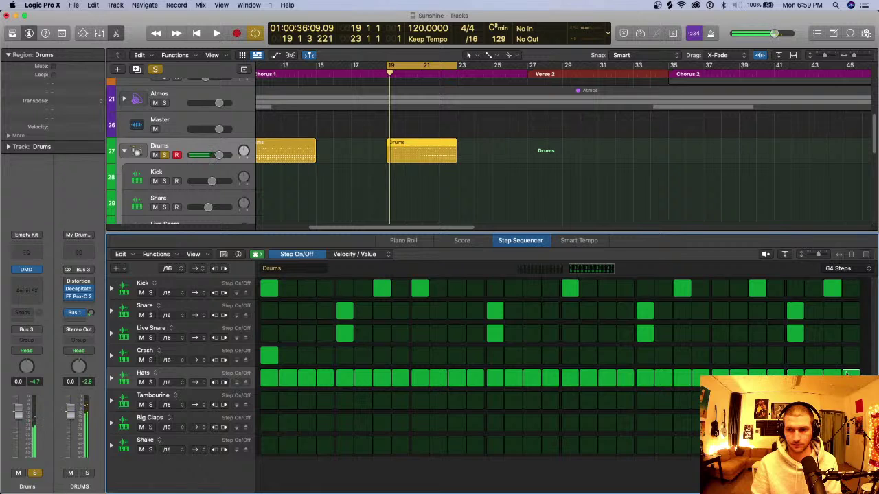
pyautogui.click(340, 357)
pyautogui.click(495, 356)
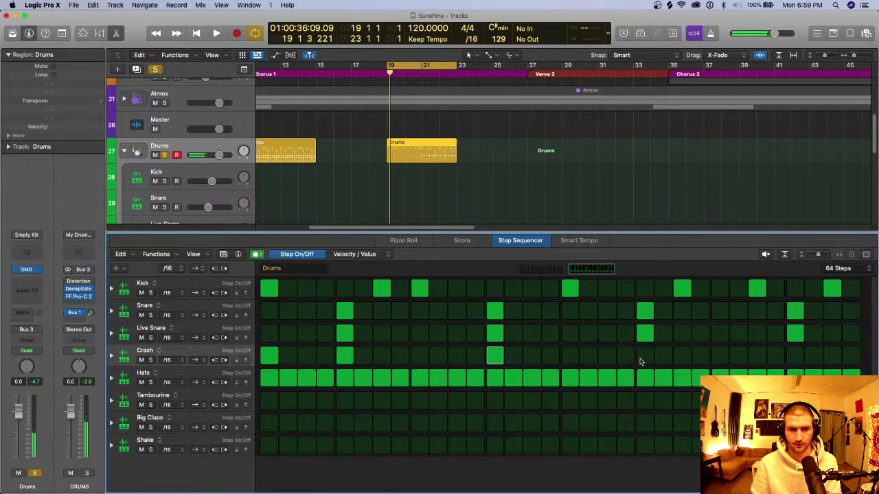
pyautogui.click(350, 363)
pyautogui.click(490, 359)
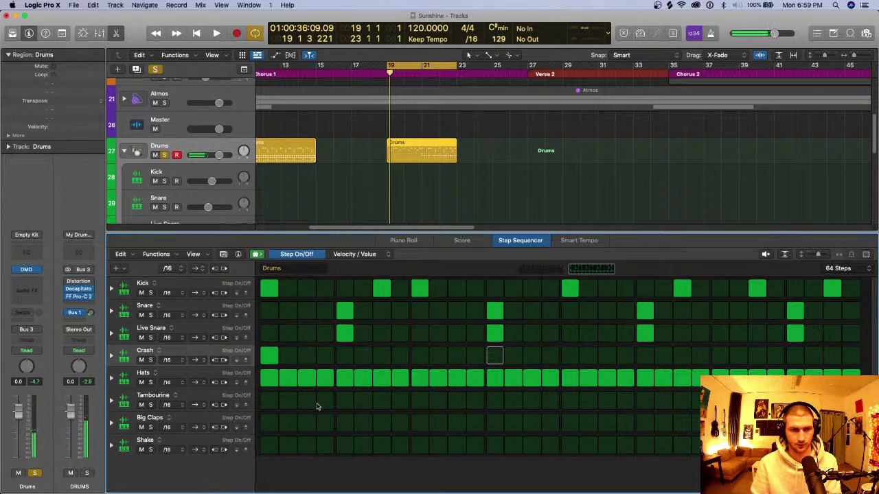
# Add big claps on steps 37, 45 and 53, and play the pattern.
pyautogui.click(344, 423)
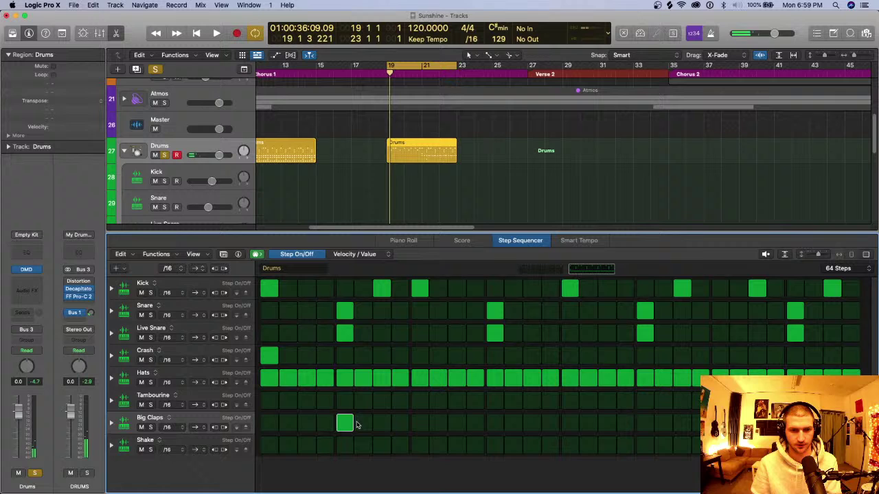
pyautogui.click(495, 423)
pyautogui.click(644, 422)
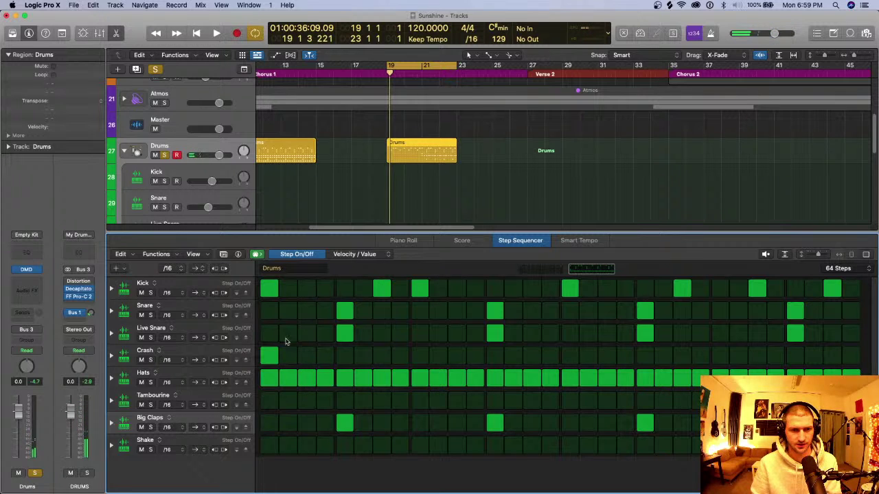
pyautogui.press('space')
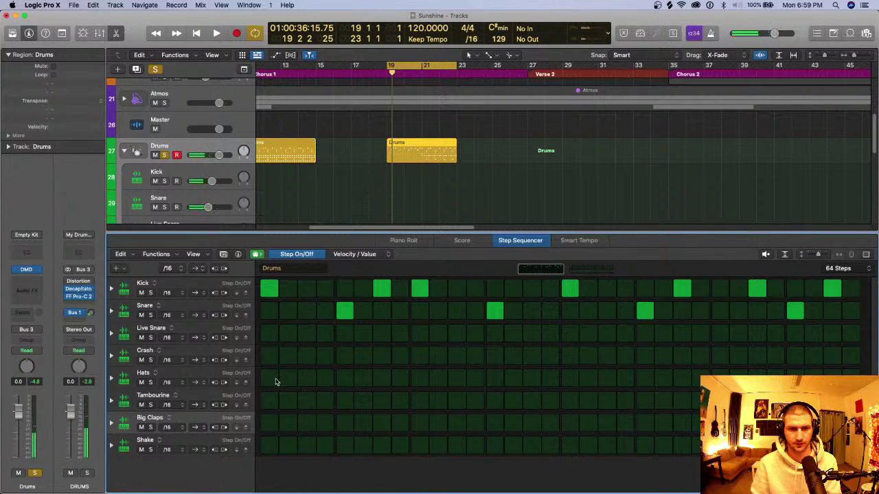
# Fill the Hats row on steps 1–32 in the pattern's first half and add a crash on step 1.
pyautogui.moveTo(276, 382); pyautogui.dragTo(851, 377)
pyautogui.moveTo(457, 379)
pyautogui.mouseDown()
pyautogui.moveTo(480, 378)
pyautogui.moveTo(344, 377)
pyautogui.moveTo(282, 364)
pyautogui.mouseUp()
pyautogui.click(271, 353)
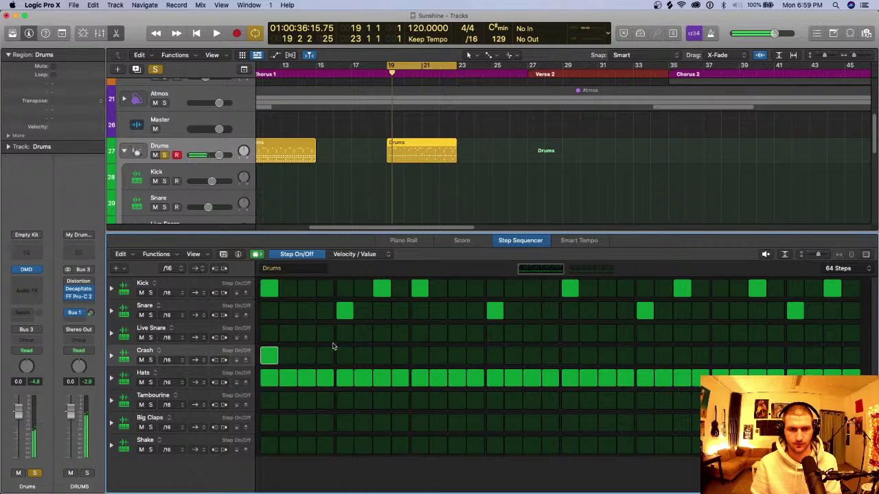
# Add live snares on steps 5, 13, 21 and 29 in the pattern's first half.
pyautogui.click(344, 333)
pyautogui.click(511, 335)
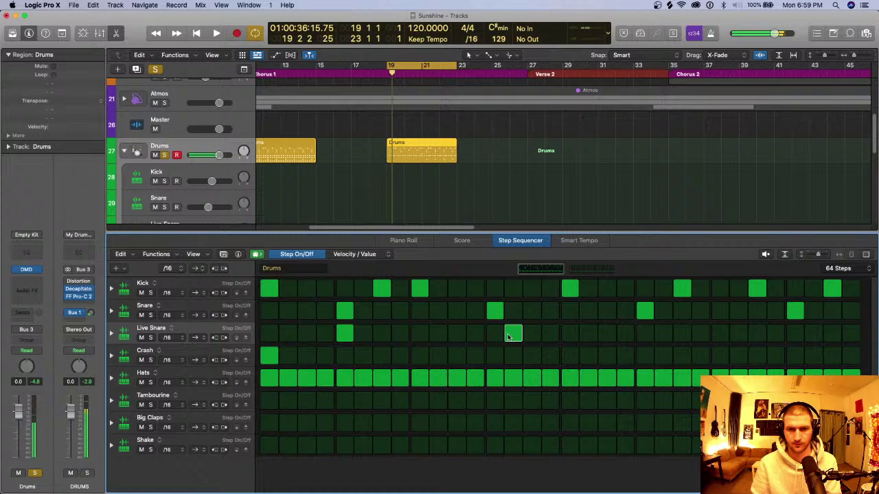
pyautogui.click(645, 334)
pyautogui.click(495, 334)
pyautogui.click(514, 334)
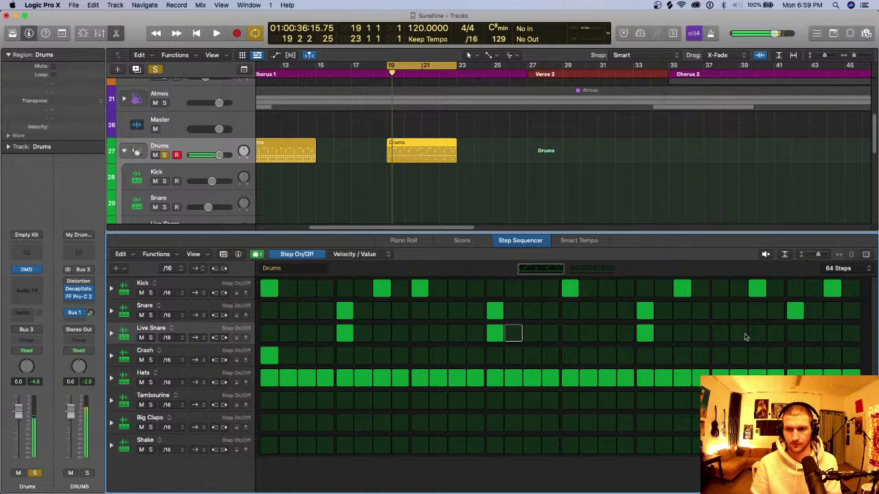
pyautogui.click(795, 334)
# Add big claps on steps 5, 13 and 21, and play the pattern.
pyautogui.click(345, 422)
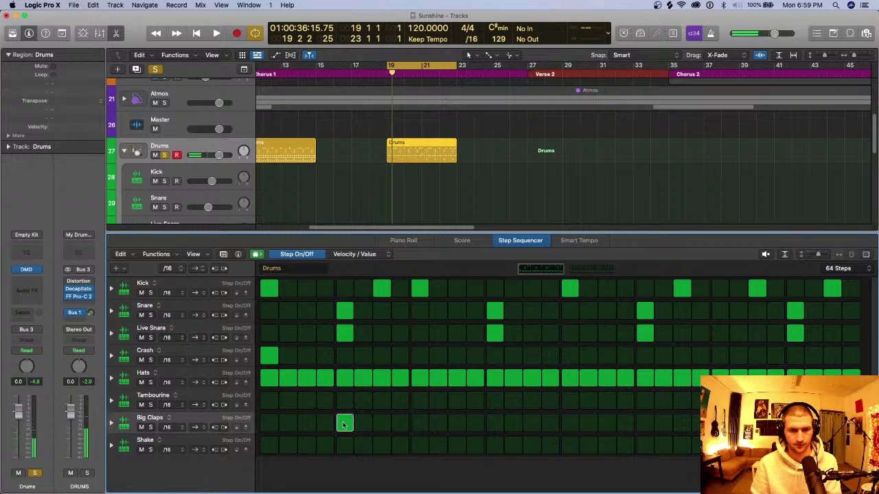
pyautogui.click(495, 423)
pyautogui.click(645, 424)
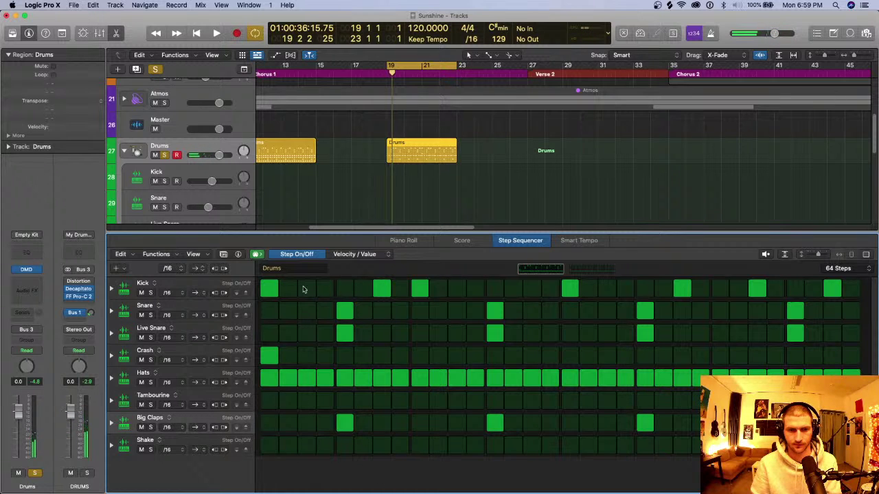
pyautogui.press('space')
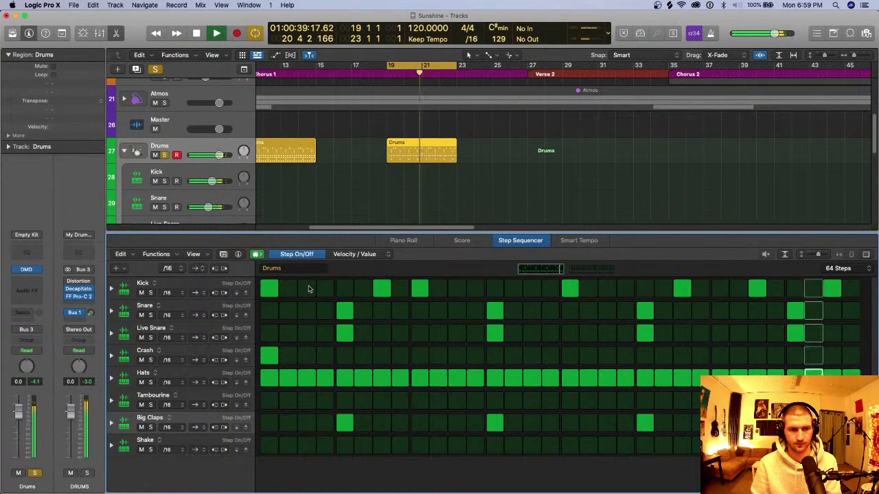
pyautogui.press('space')
# Set the Hats row's step rate to /8 and listen to the pattern.
pyautogui.click(166, 382)
pyautogui.click(168, 377)
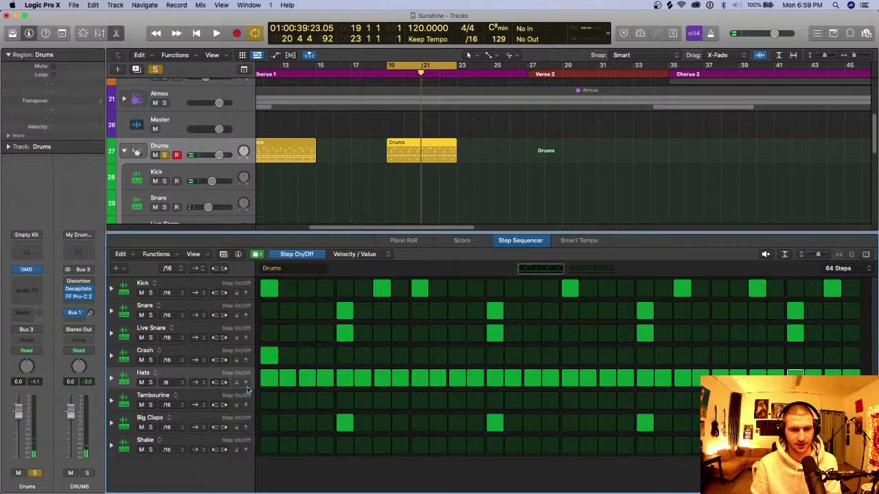
pyautogui.press('space')
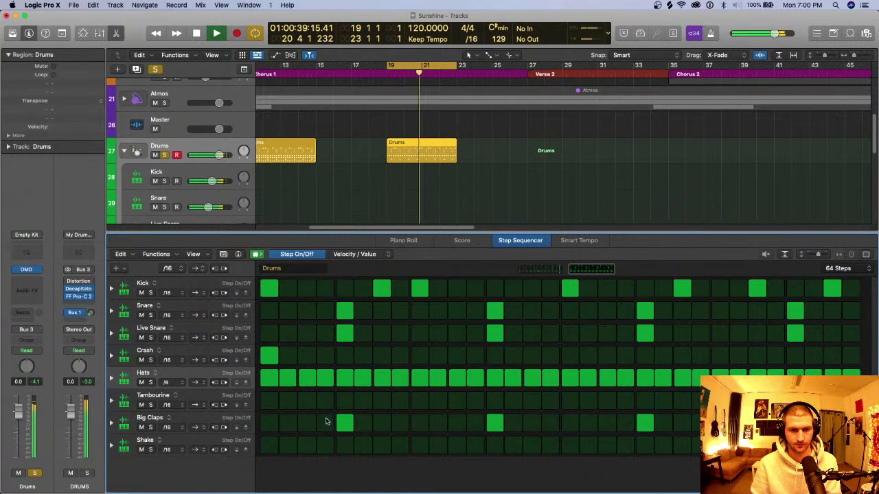
pyautogui.press('space')
# Fill every step of the Shake and Tambourine rows in the pattern's second half, steps 33–64.
pyautogui.moveTo(274, 445); pyautogui.dragTo(682, 445)
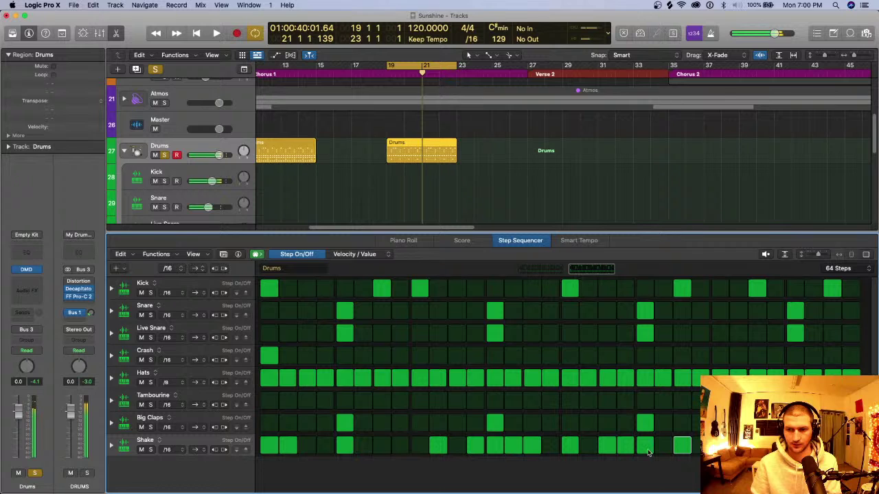
pyautogui.moveTo(306, 445); pyautogui.dragTo(670, 445)
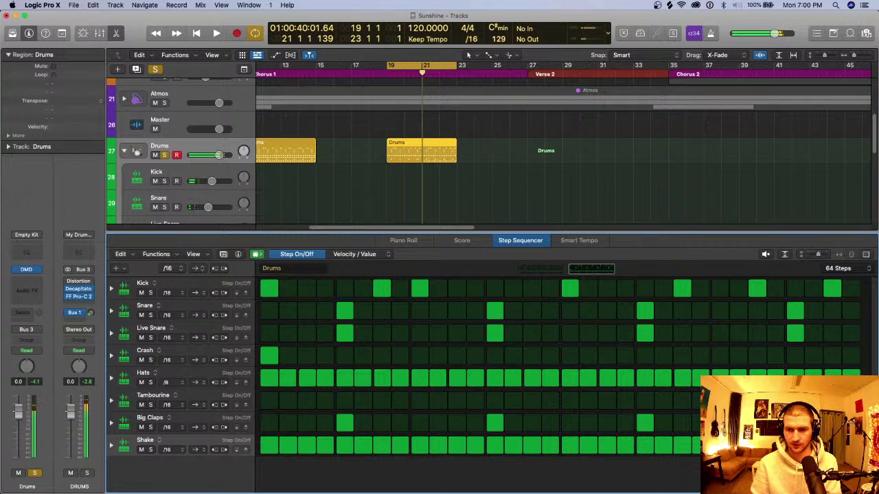
pyautogui.moveTo(271, 398); pyautogui.dragTo(690, 400)
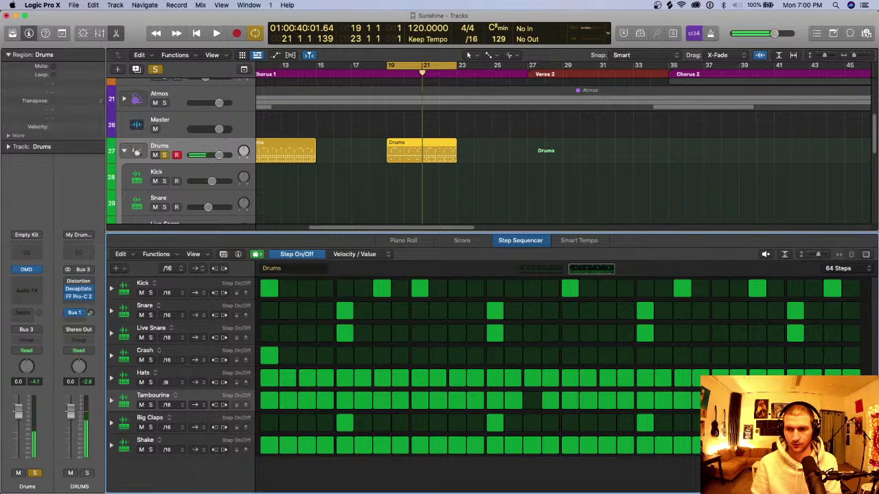
pyautogui.click(534, 401)
# Fill the Tambourine and Shake rows on steps 1–32 in the pattern's first half.
pyautogui.click(554, 271)
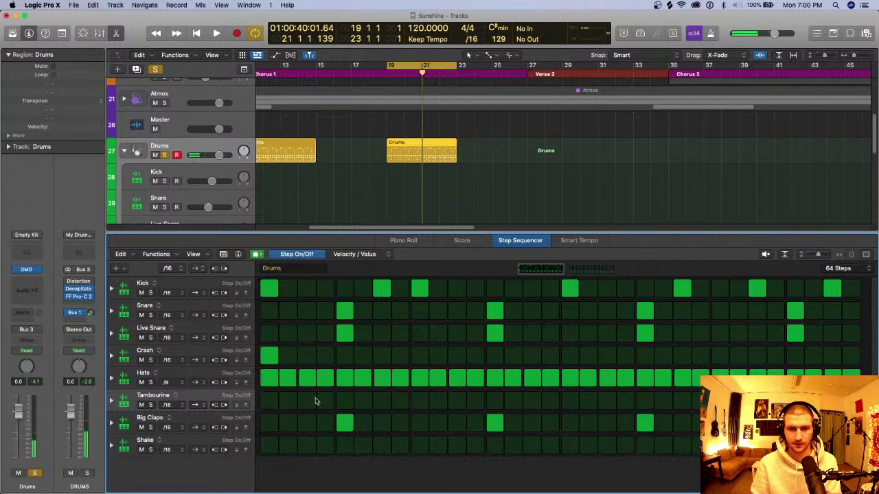
pyautogui.moveTo(271, 400); pyautogui.dragTo(695, 400)
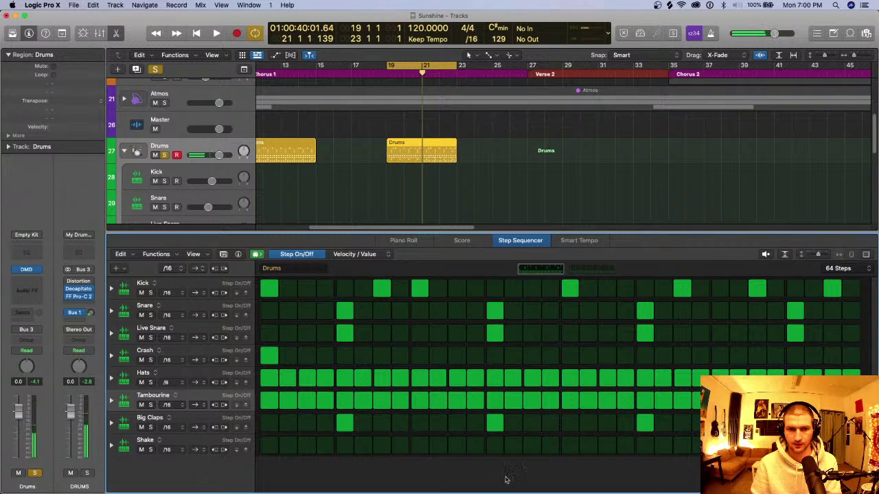
pyautogui.moveTo(270, 446); pyautogui.dragTo(694, 446)
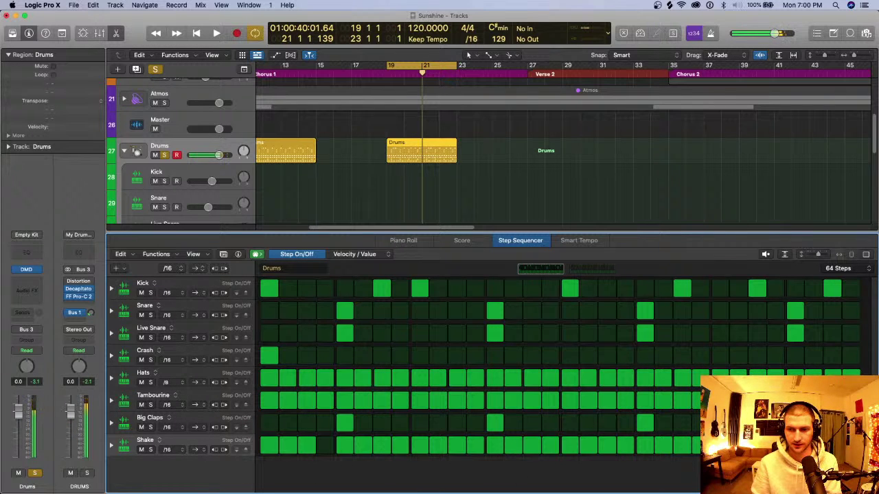
pyautogui.click(326, 445)
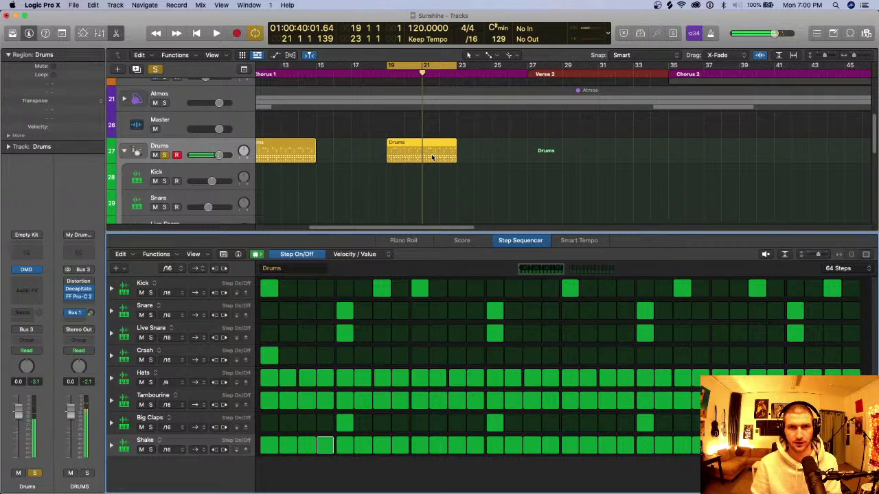
# Set the step rate of the Shake and Tambourine rows to /8 and play back the pattern.
pyautogui.press('space')
pyautogui.press('space')
pyautogui.click(167, 450)
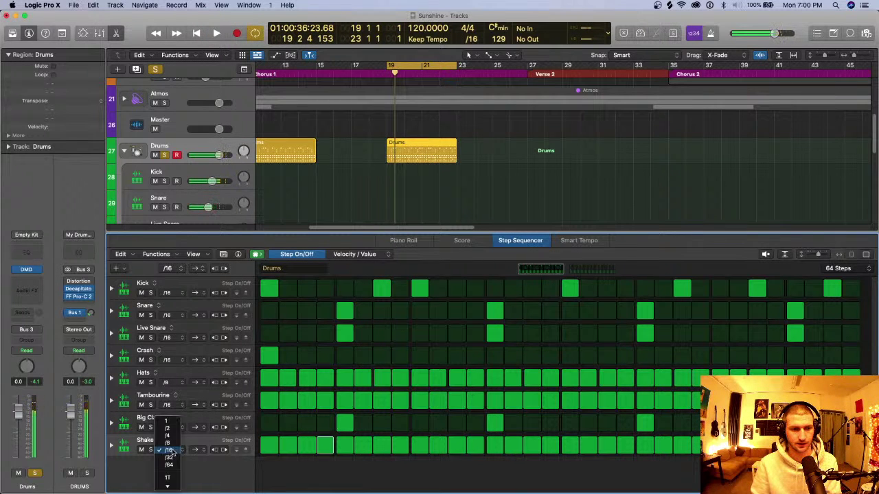
pyautogui.click(169, 443)
pyautogui.click(167, 404)
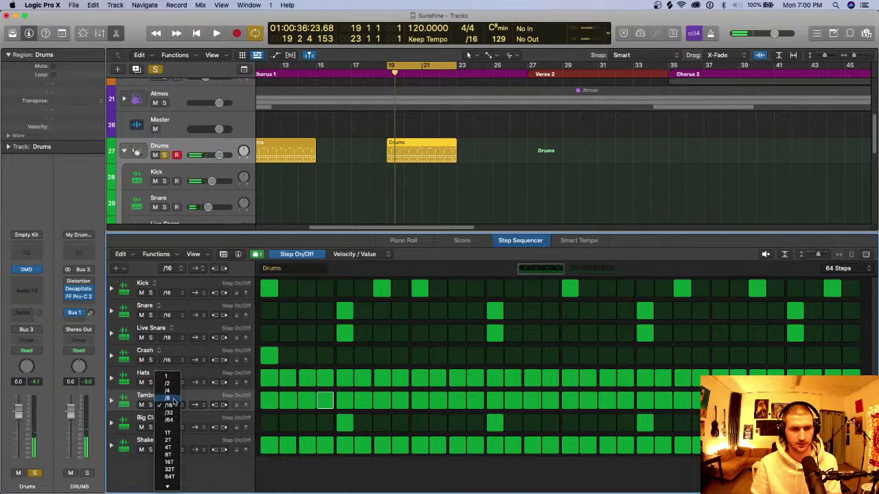
pyautogui.click(168, 397)
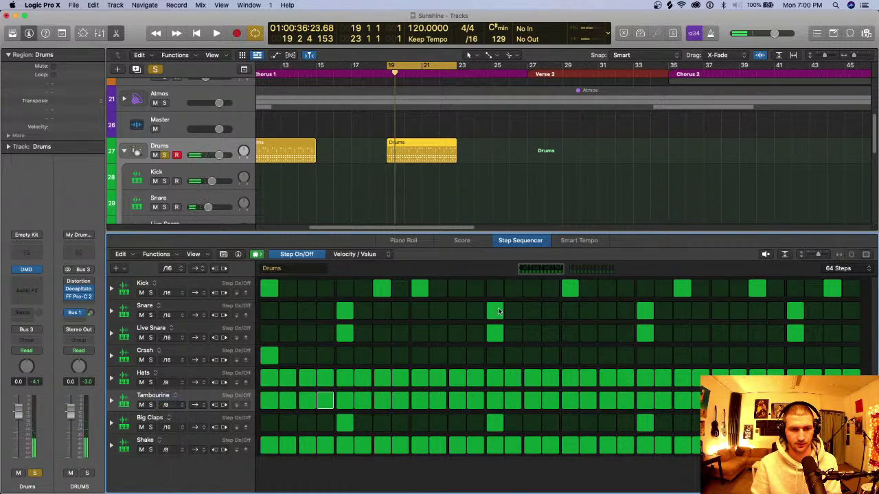
pyautogui.click(167, 383)
pyautogui.click(167, 376)
pyautogui.press('space')
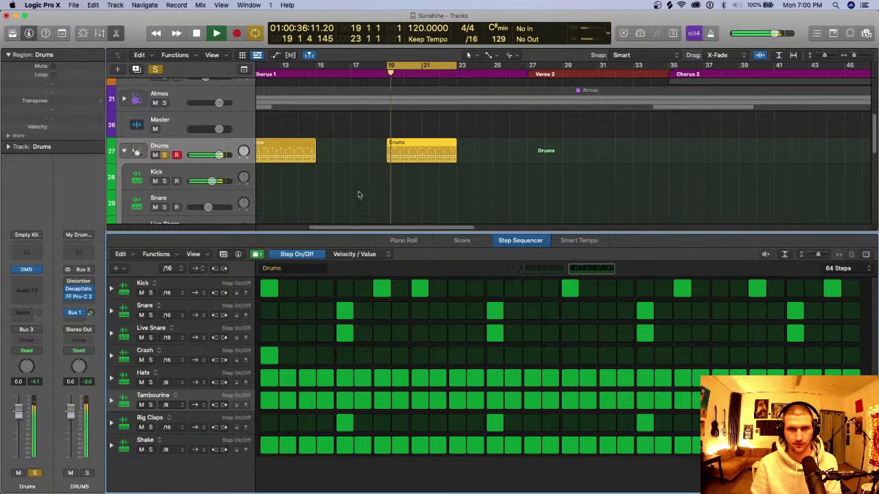
pyautogui.press('space')
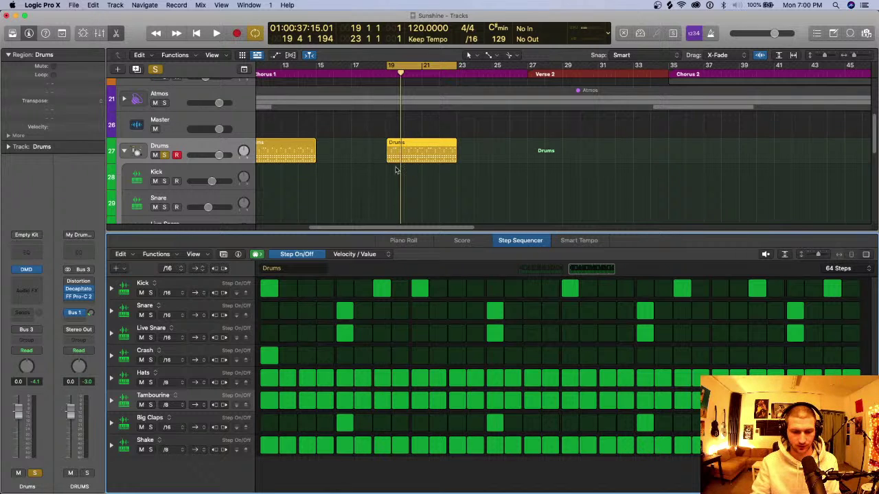
# Close the pattern editor and convert both Drums pattern regions, at bars 11 and 19, to MIDI regions.
pyautogui.scroll(-3, 391, 165)
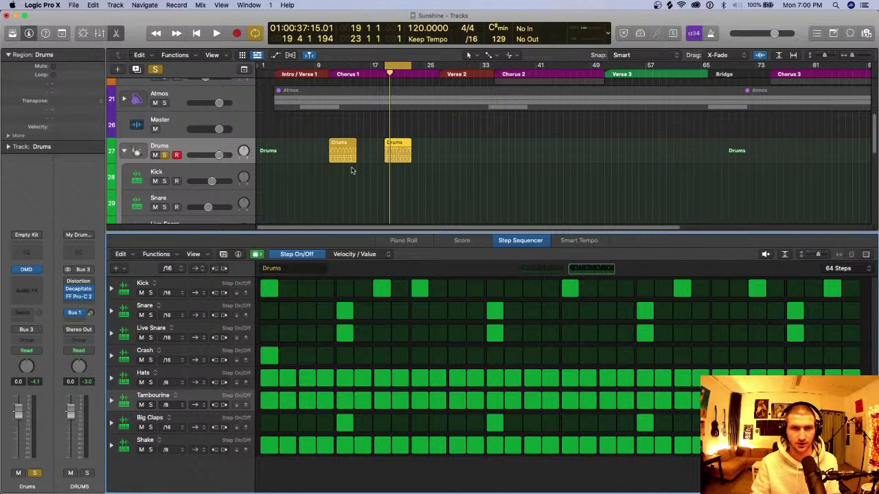
pyautogui.press('e')
pyautogui.scroll(5, 405, 168)
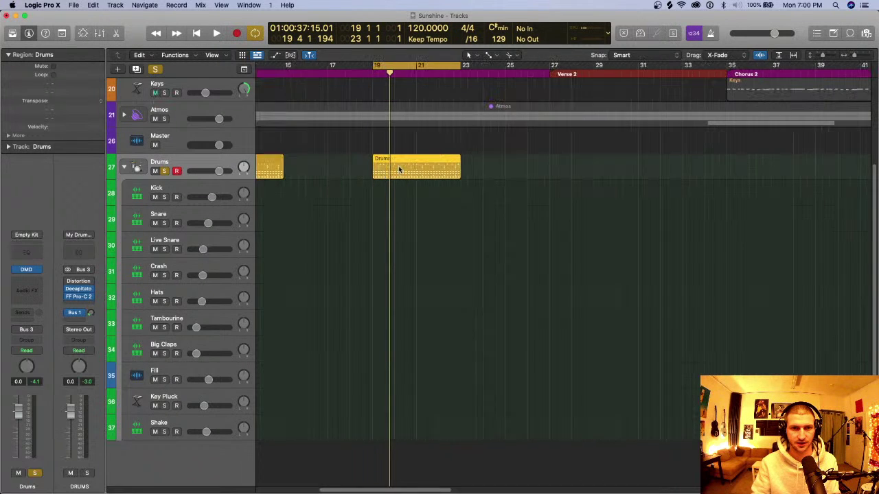
pyautogui.hscroll(-3, 376, 152)
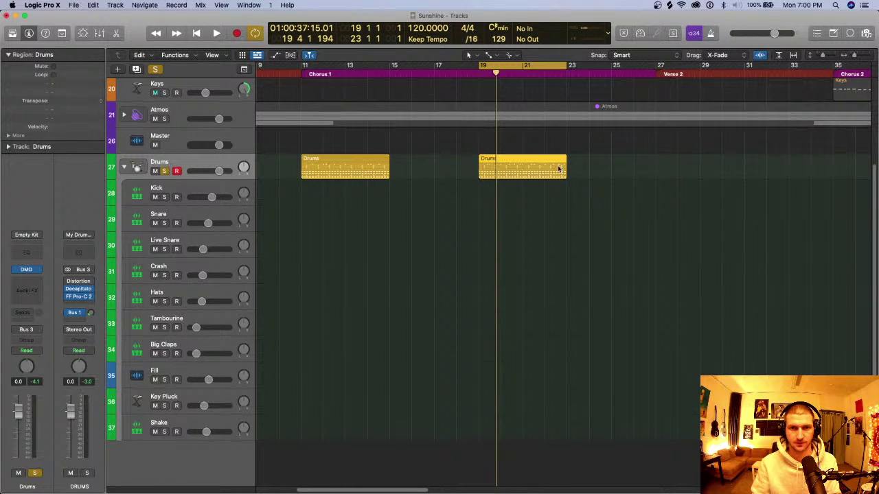
pyautogui.click(358, 162)
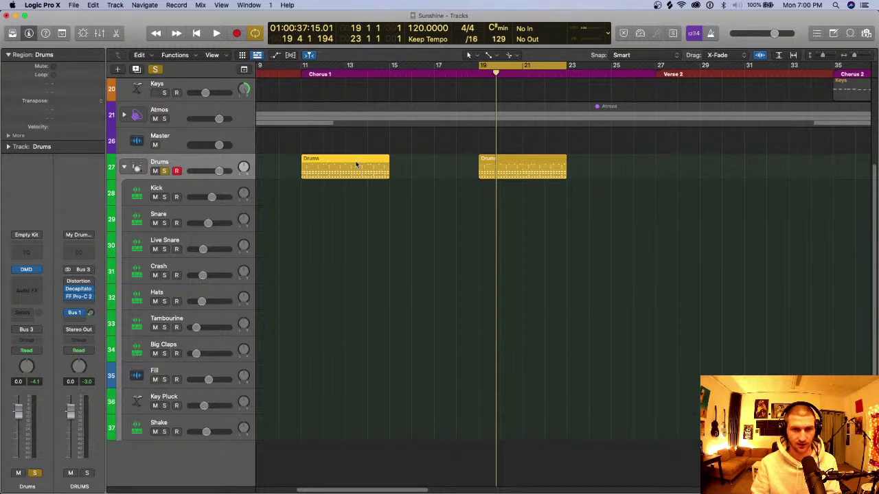
pyautogui.moveTo(660, 162); pyautogui.dragTo(296, 162)
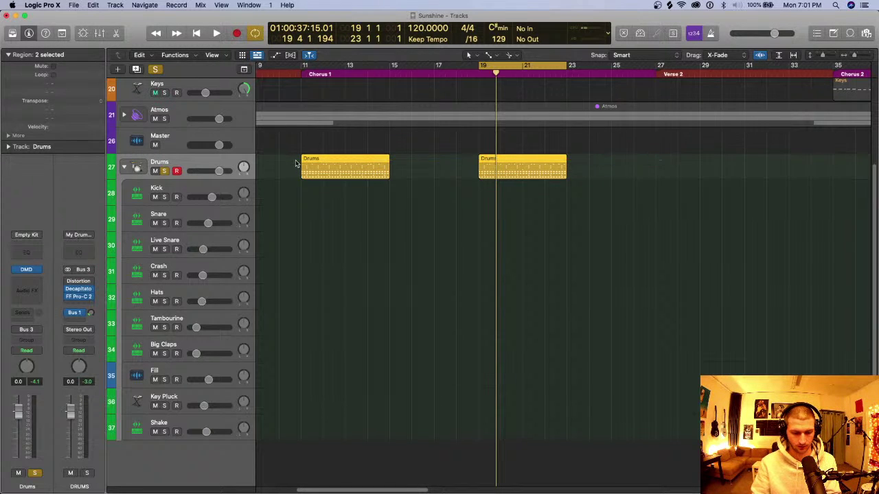
pyautogui.rightClick(336, 171)
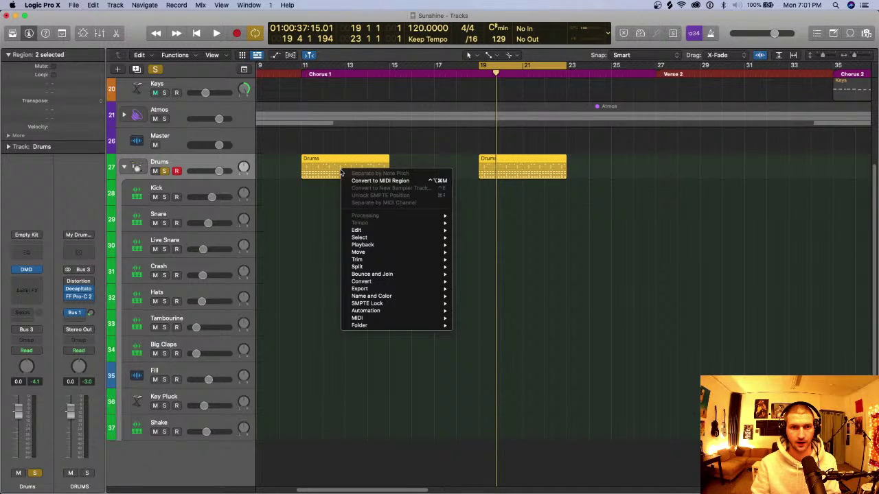
pyautogui.click(374, 180)
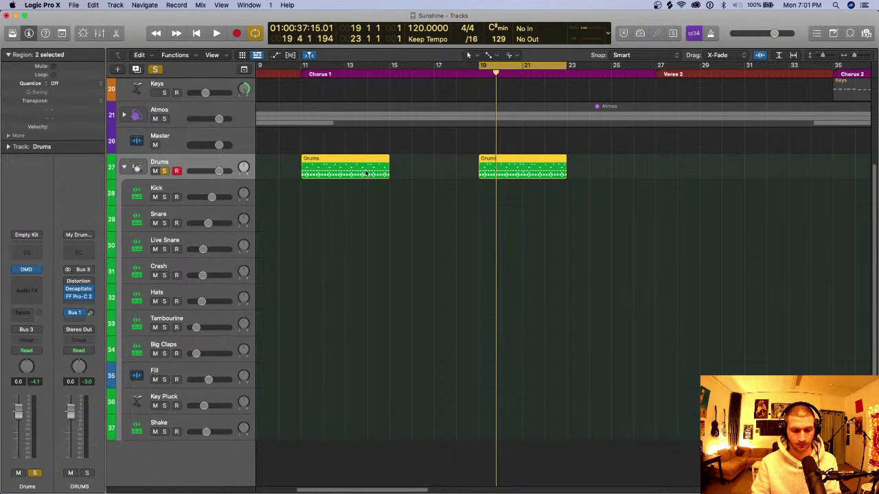
# Separate the two Drums MIDI regions by note pitch onto the individual kit tracks.
pyautogui.rightClick(362, 172)
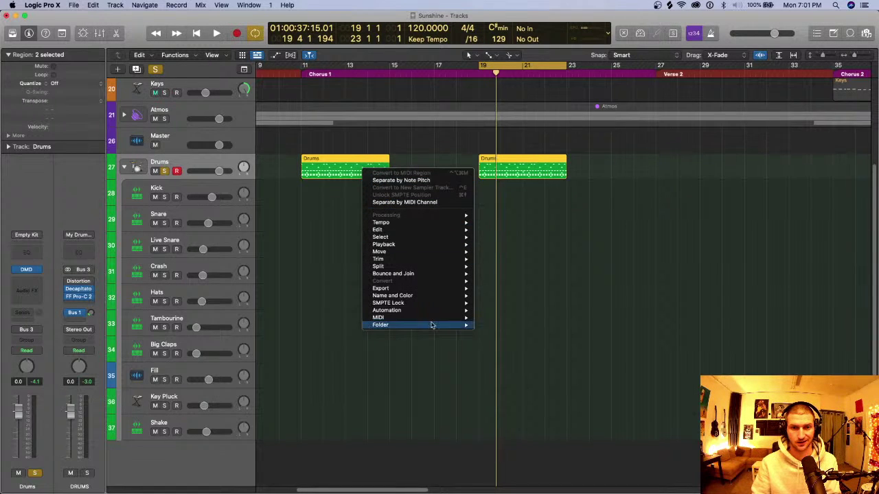
pyautogui.moveTo(432, 318)
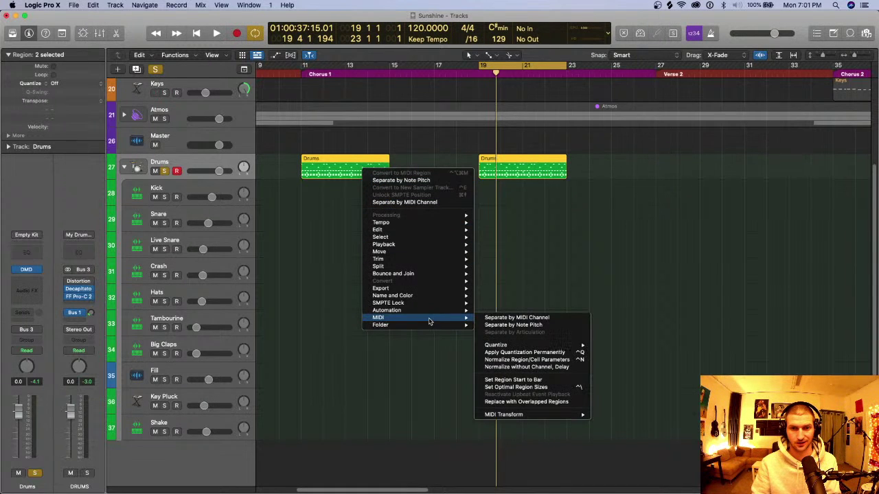
pyautogui.click(532, 326)
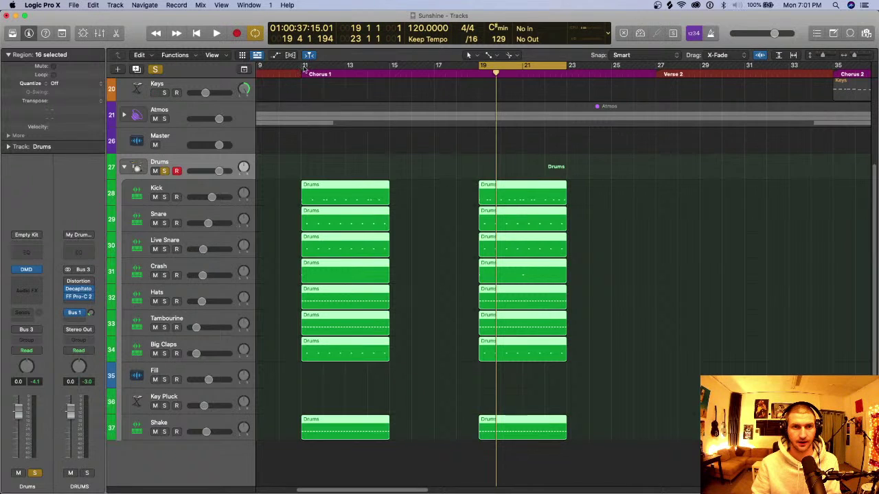
# Extend the cycle range to bars 11–23, deselect the regions and play the separated drums.
pyautogui.click(304, 68)
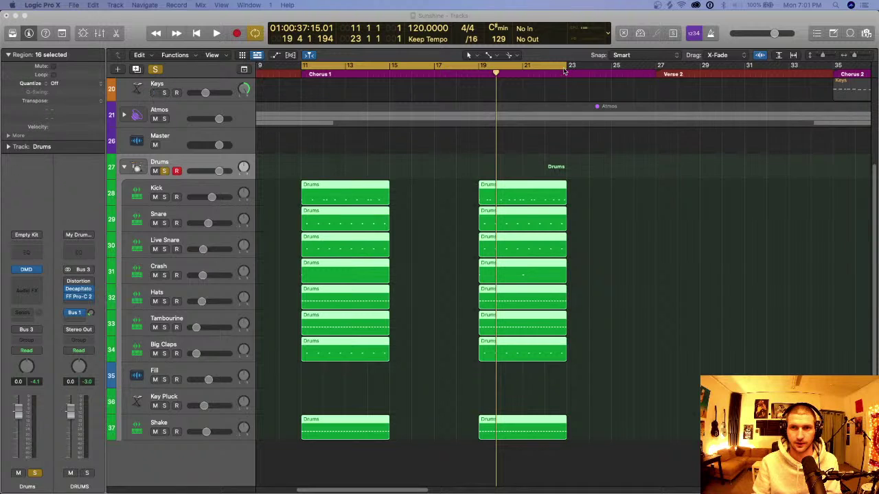
pyautogui.click(347, 173)
pyautogui.press('space')
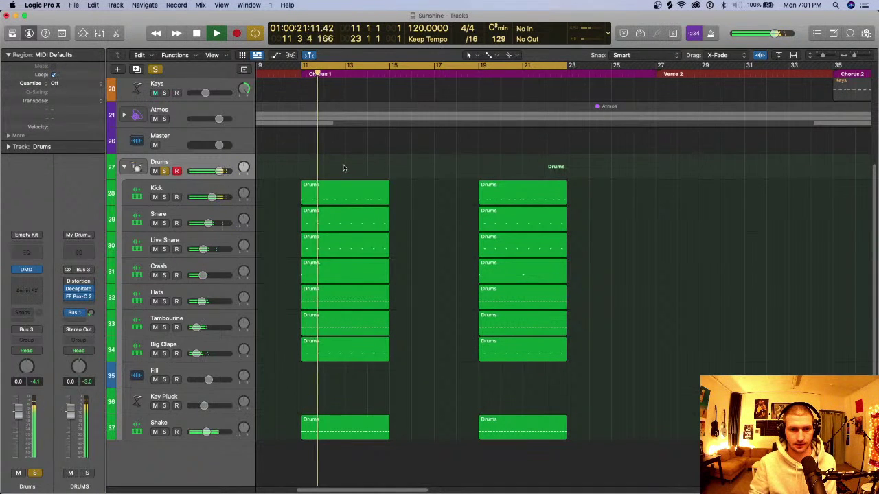
# Move the Shake track directly below Big Claps, above the Fill track, and stop playback.
pyautogui.click(164, 426)
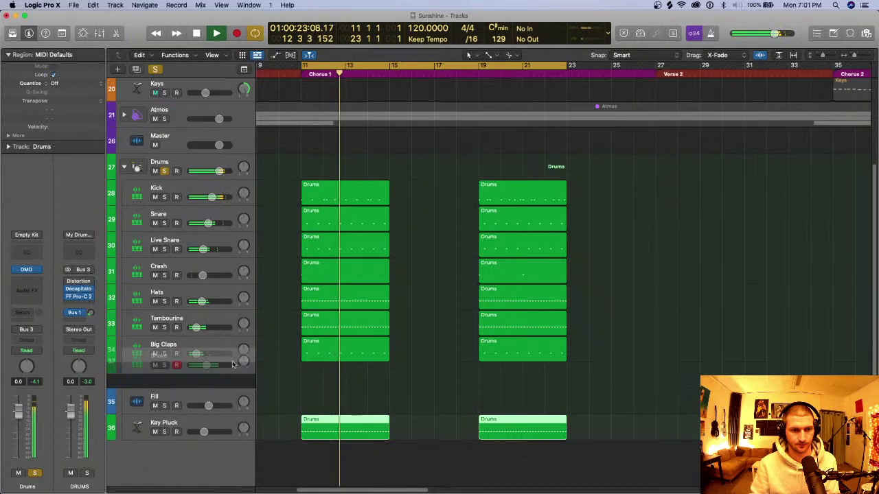
pyautogui.moveTo(165, 426); pyautogui.dragTo(165, 376)
pyautogui.press('space')
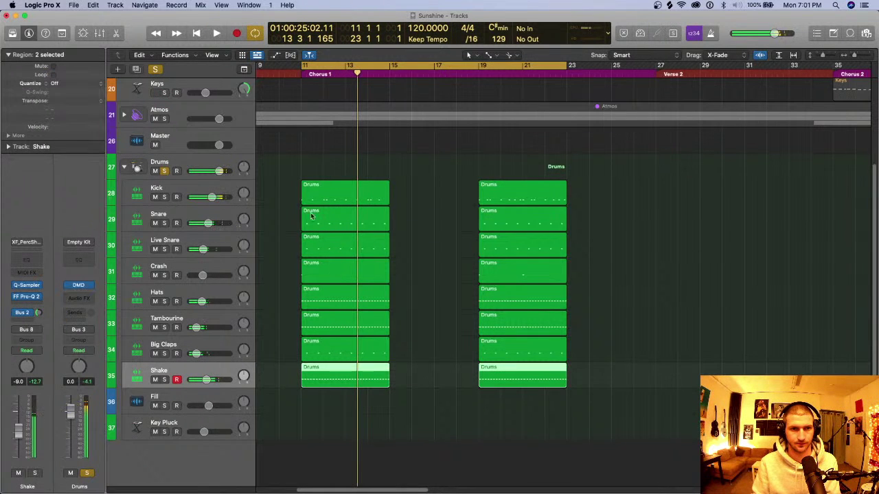
# Examine the notes of the Kick, Snare and Live Snare regions at bar 11, then close the editor and deselect the regions.
pyautogui.doubleClick(332, 187)
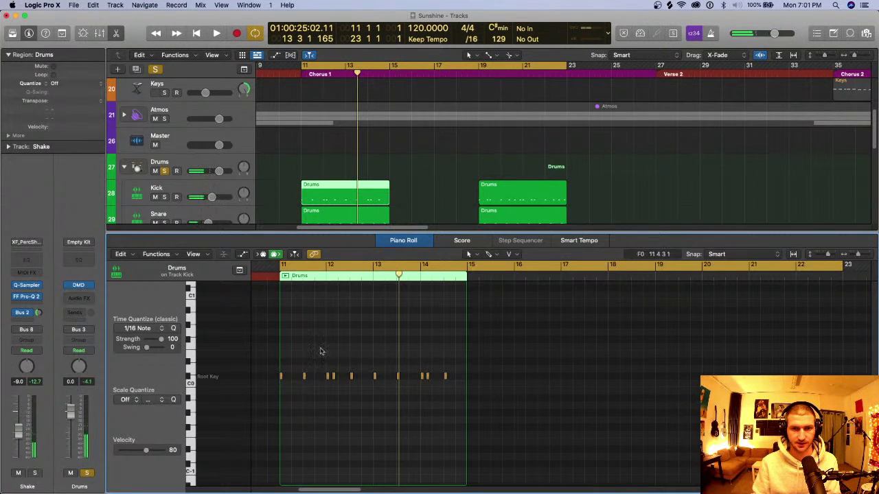
pyautogui.hscroll(-3, 335, 347)
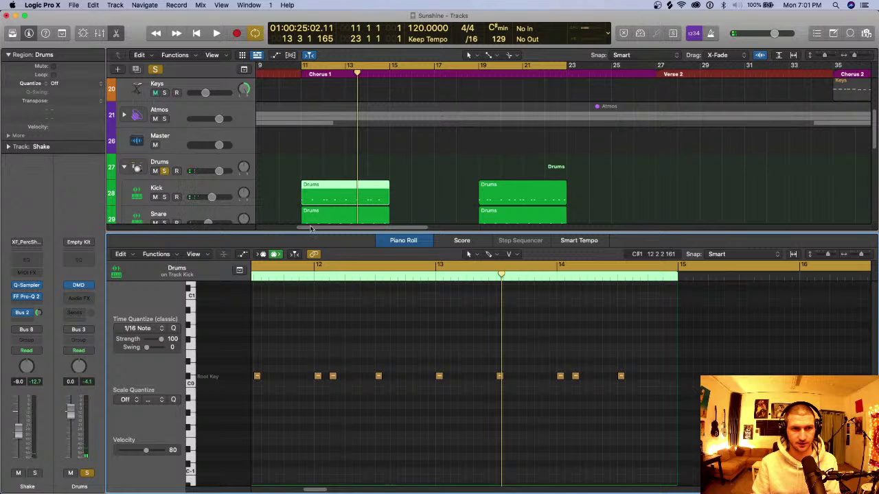
pyautogui.hscroll(-4, 363, 358)
pyautogui.click(383, 379)
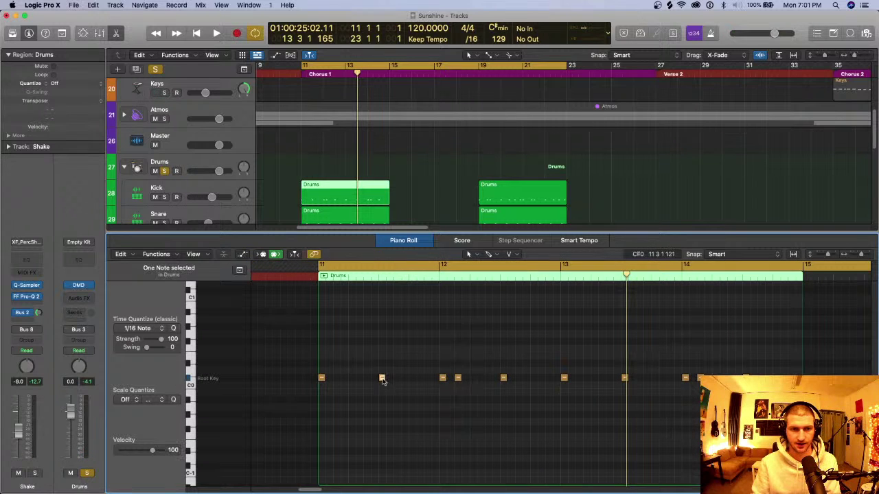
pyautogui.scroll(-3, 333, 172)
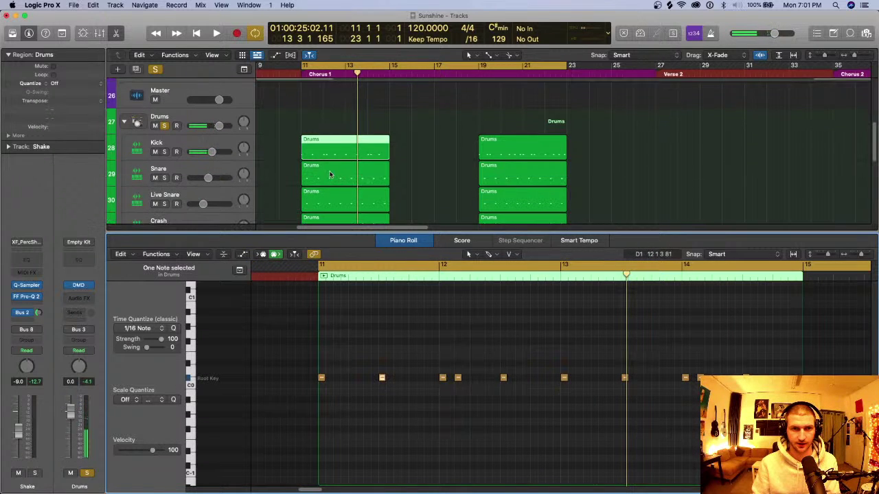
pyautogui.click(332, 177)
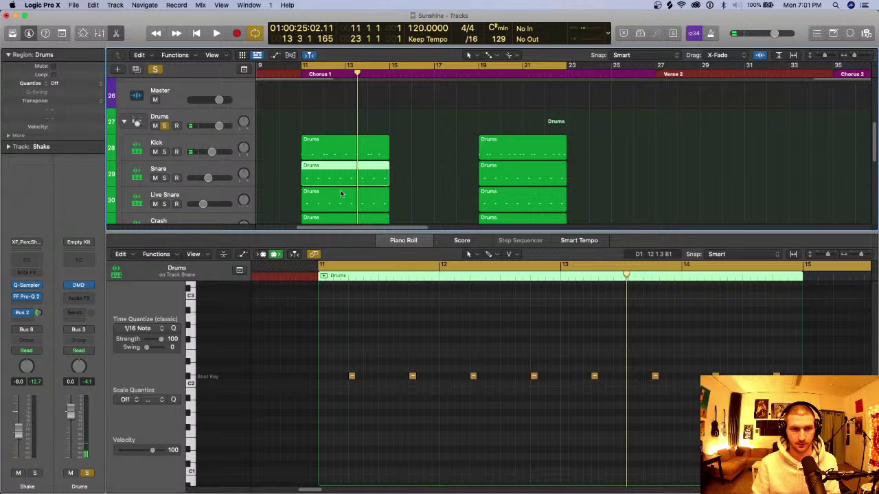
pyautogui.click(338, 208)
pyautogui.scroll(3, 340, 209)
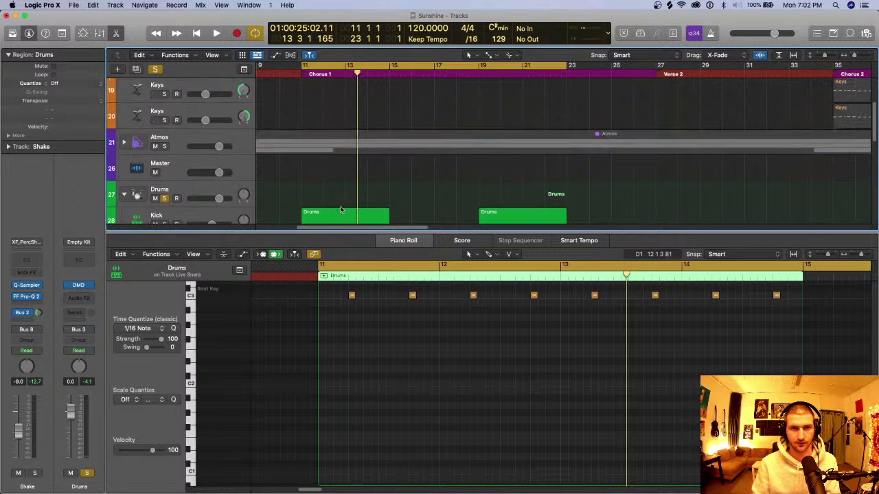
pyautogui.scroll(-3, 342, 184)
pyautogui.press('e')
pyautogui.click(296, 166)
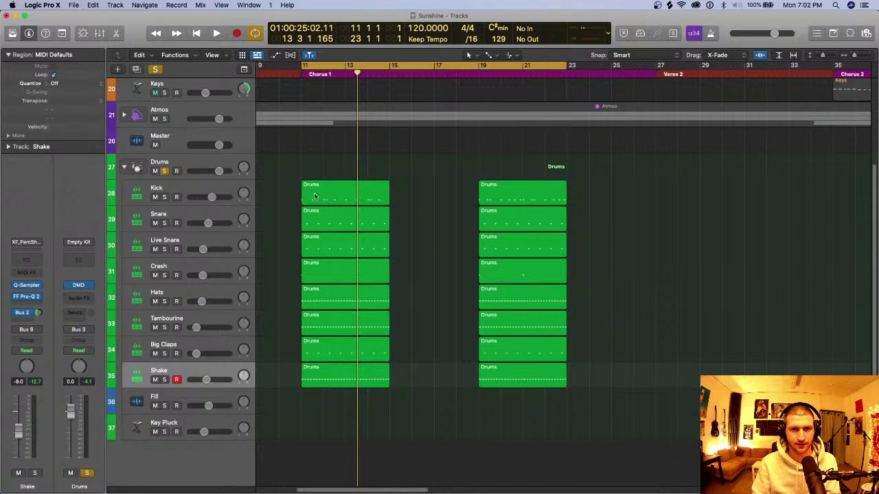
# Examine the samples loaded in Quick Sampler on the Kick and Snare tracks, closing each plug-in window.
pyautogui.click(221, 190)
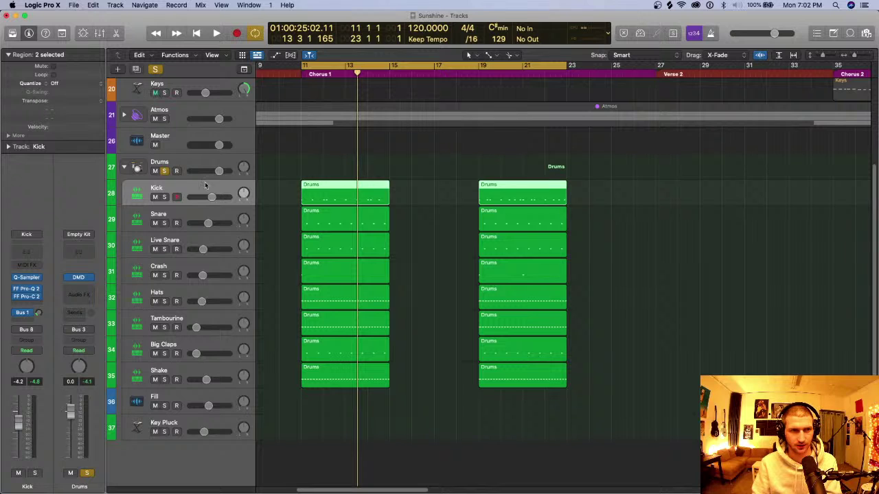
pyautogui.moveTo(30, 280)
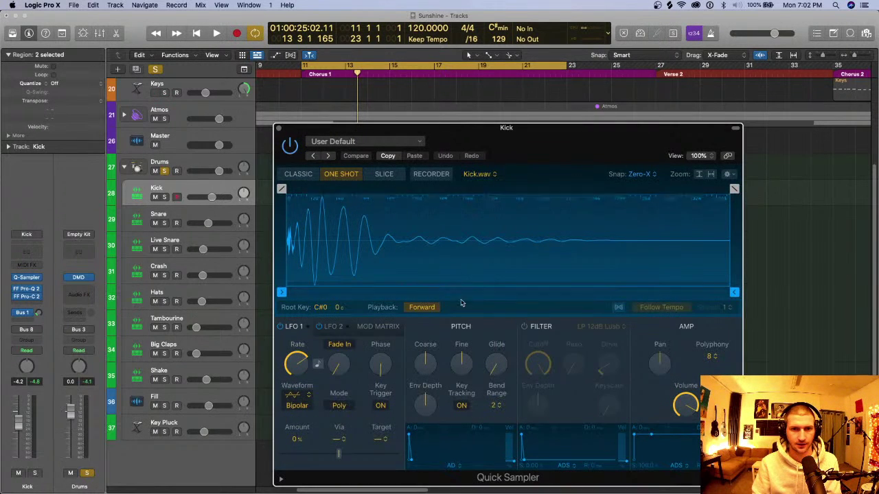
pyautogui.moveTo(530, 139); pyautogui.dragTo(514, 94)
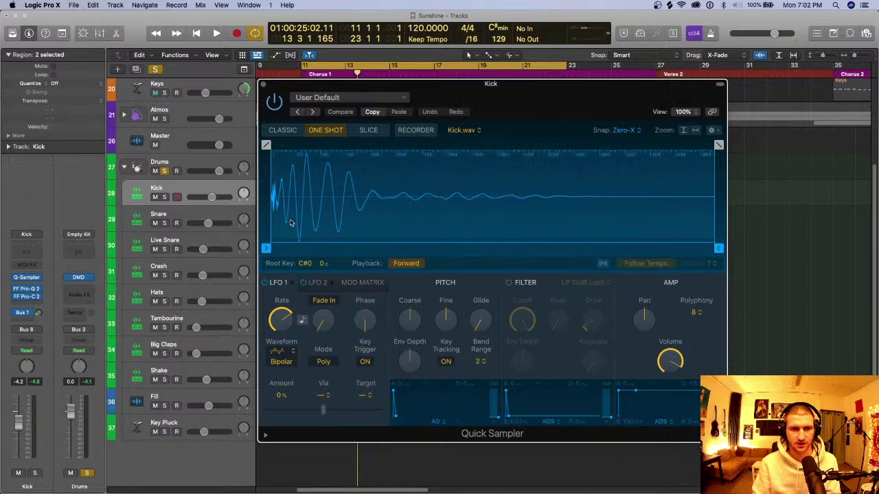
pyautogui.click(263, 83)
pyautogui.click(225, 219)
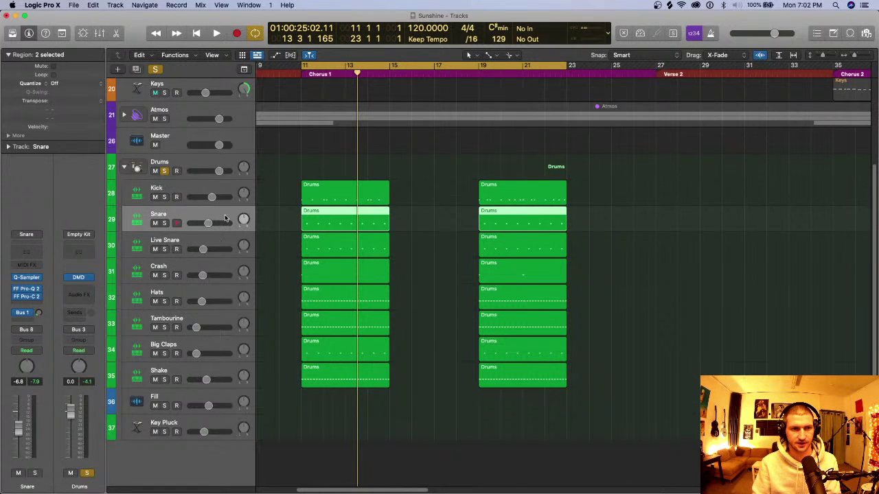
pyautogui.click(26, 277)
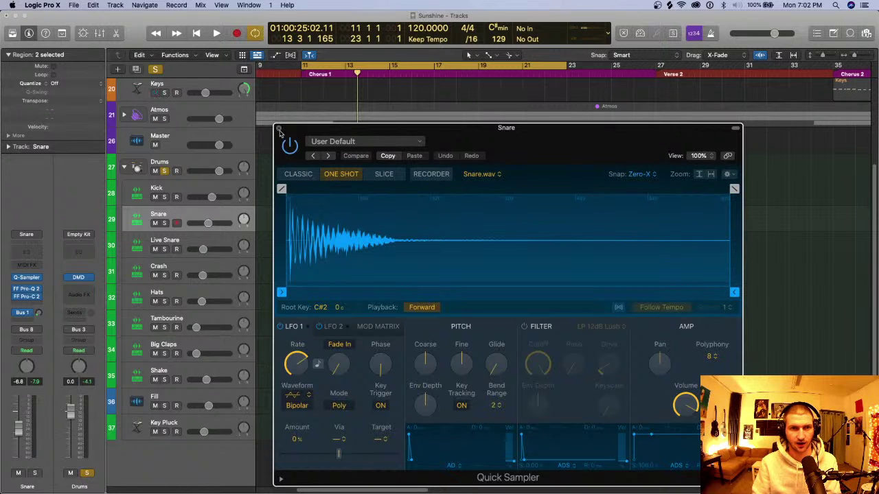
pyautogui.click(278, 129)
# Examine the samples loaded in Quick Sampler on the Live Snare and Crash tracks, closing each plug-in window.
pyautogui.click(223, 246)
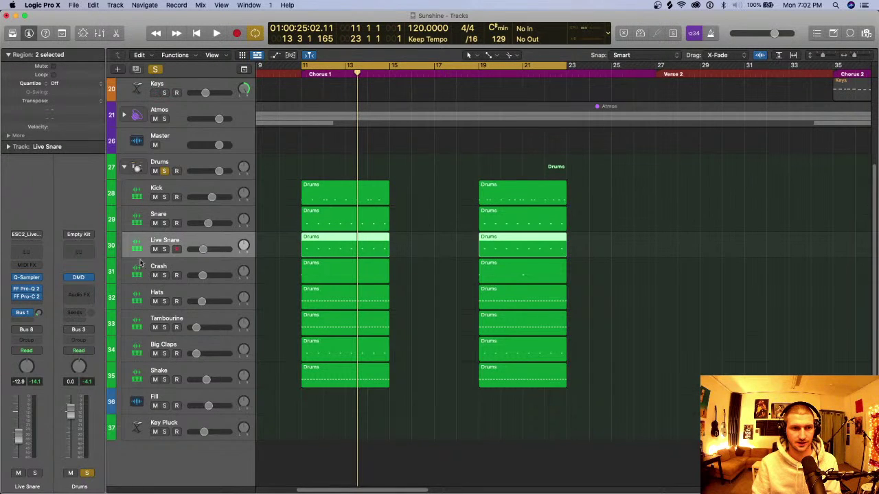
pyautogui.click(28, 277)
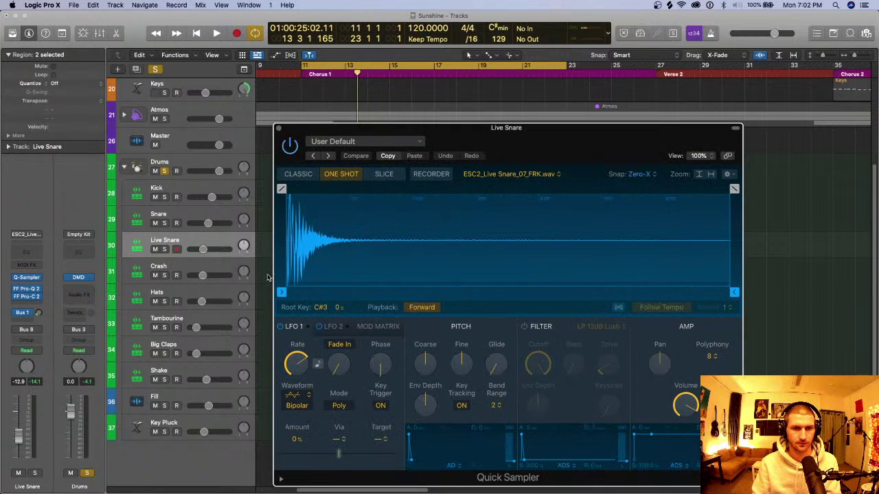
pyautogui.click(278, 129)
pyautogui.click(197, 267)
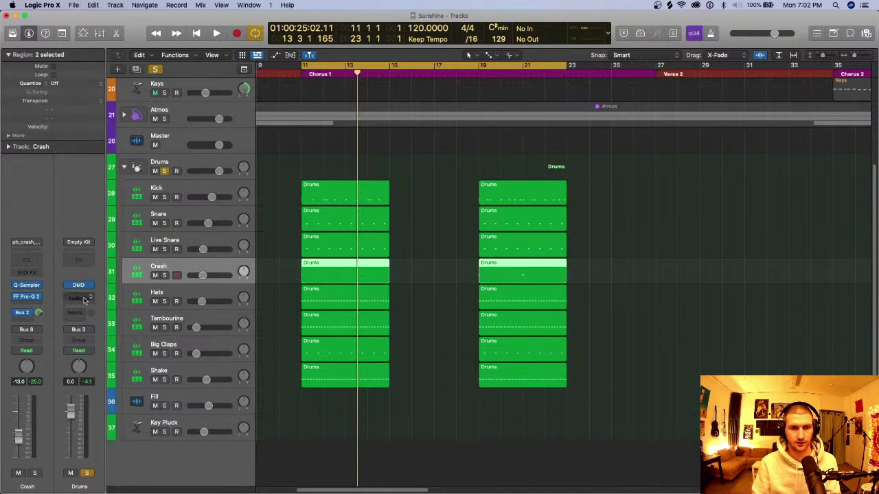
pyautogui.click(26, 285)
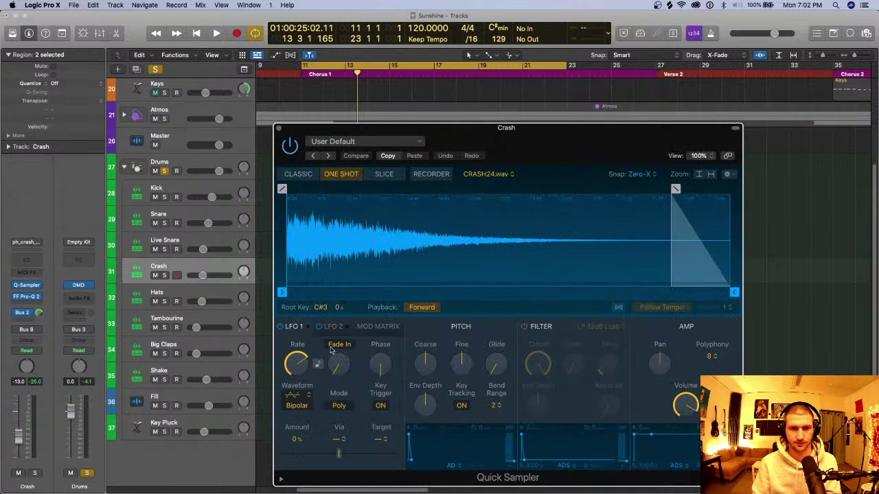
pyautogui.click(278, 129)
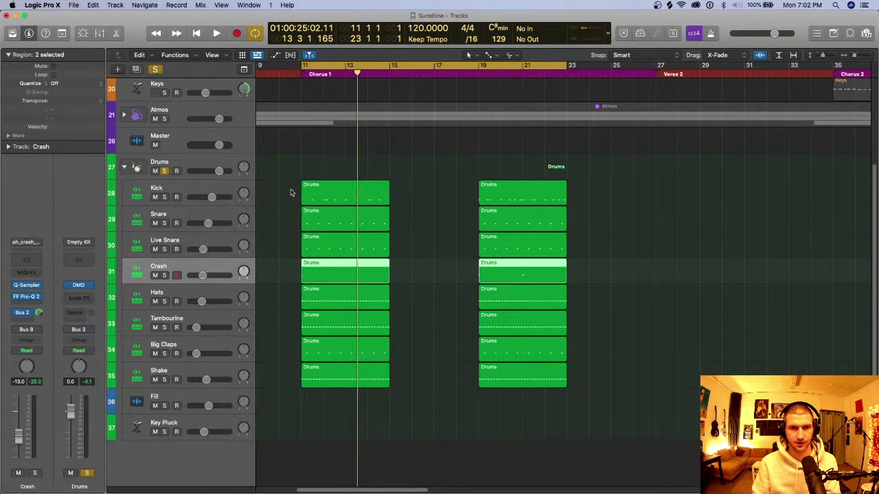
# Collapse the Drums track stack on track 27 and clear the region selection.
pyautogui.moveTo(290, 189); pyautogui.dragTo(610, 398)
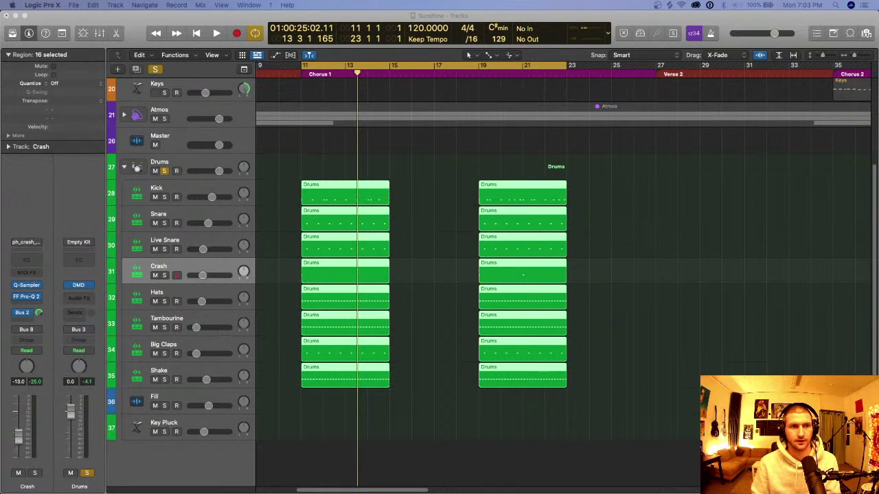
pyautogui.click(124, 166)
pyautogui.press('super+Left')
pyautogui.press('super+Left')
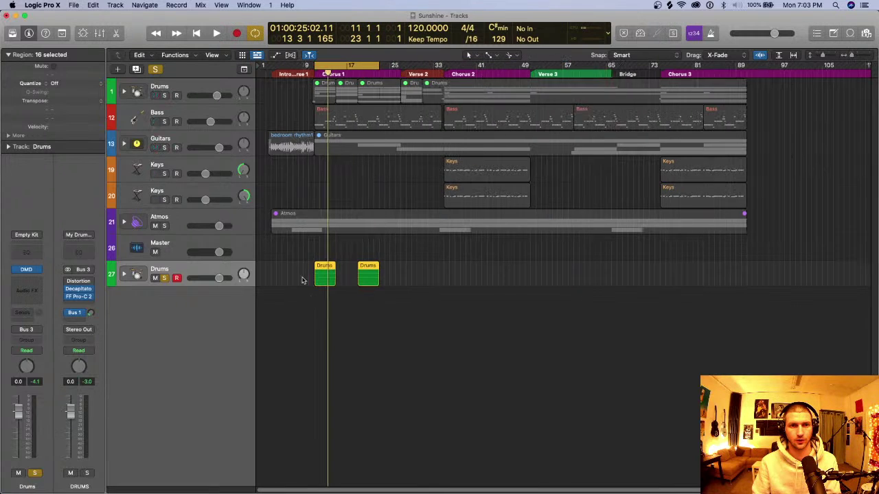
pyautogui.click(326, 351)
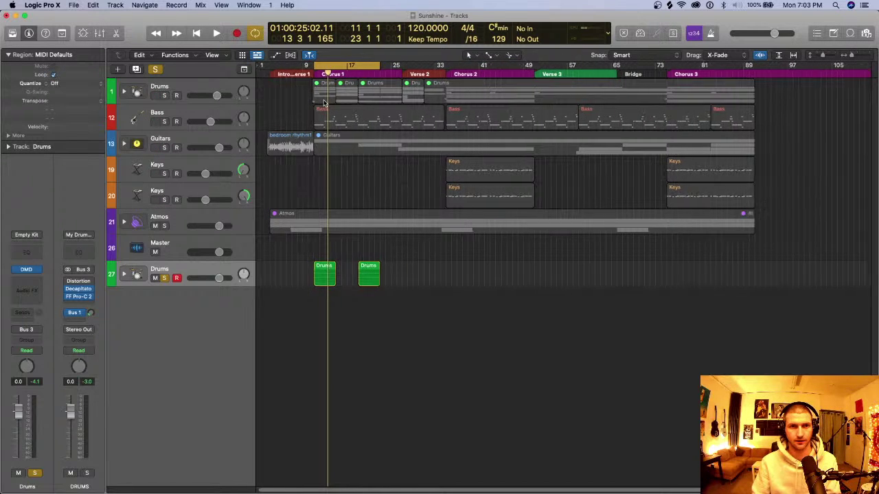
pyautogui.press('super+Right')
pyautogui.press('super+Right')
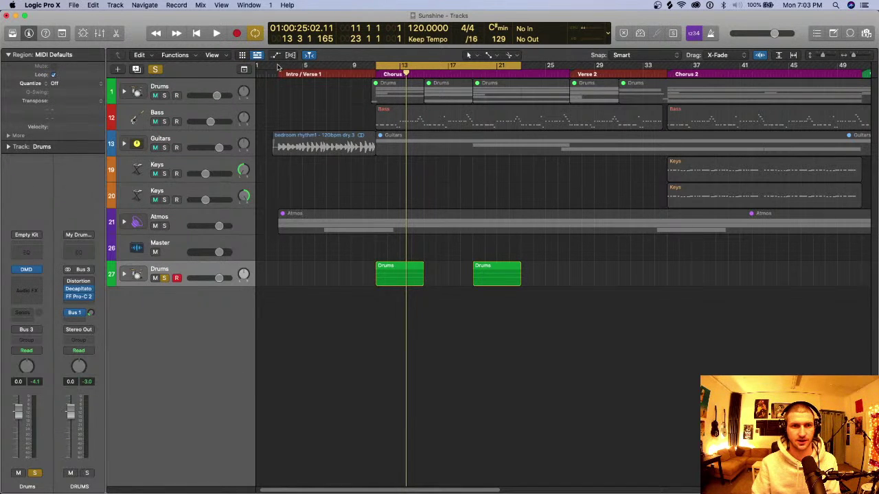
# Set the cycle range to bars 3–11 over Intro / Verse 1, solo the Guitars stack and play the section through.
pyautogui.moveTo(279, 66); pyautogui.dragTo(375, 67)
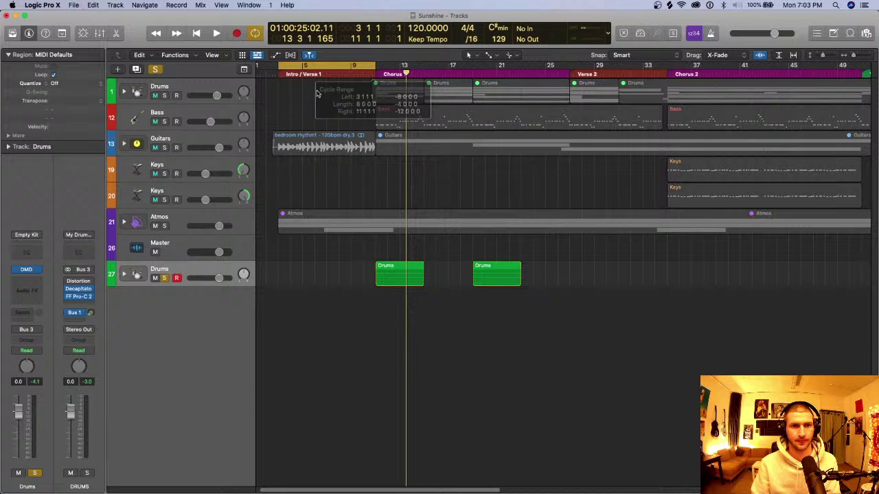
pyautogui.click(164, 148)
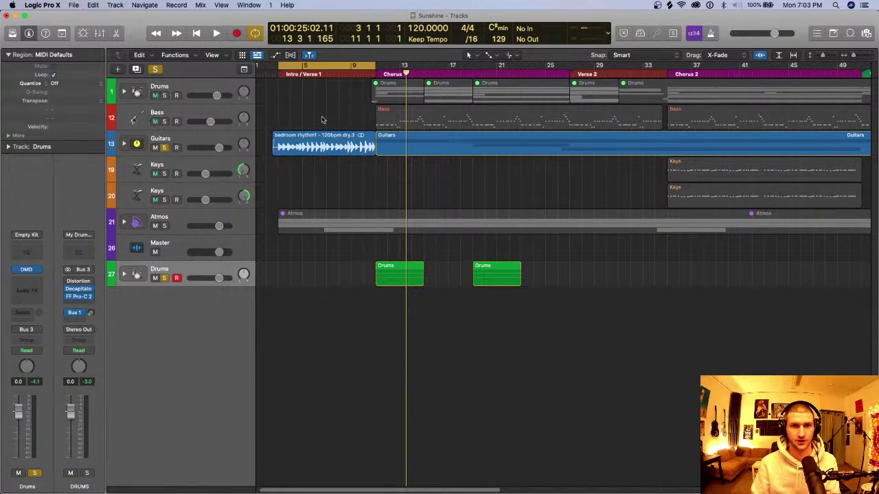
pyautogui.press('space')
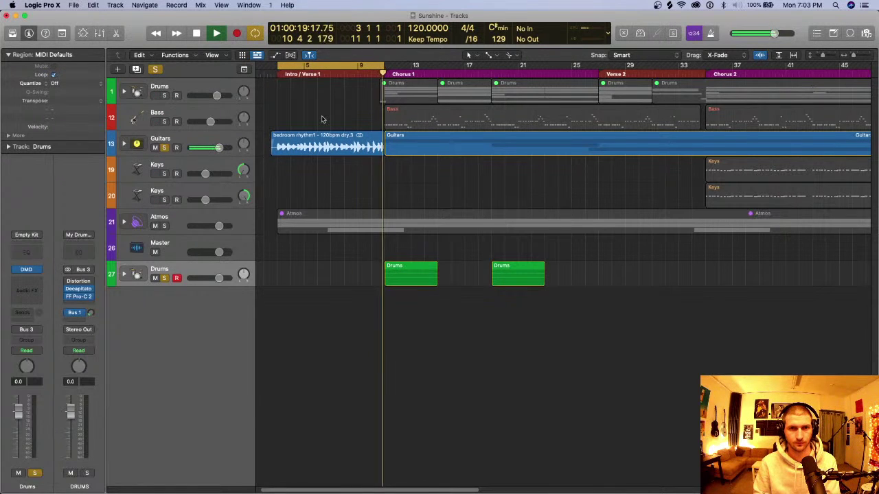
pyautogui.press('space')
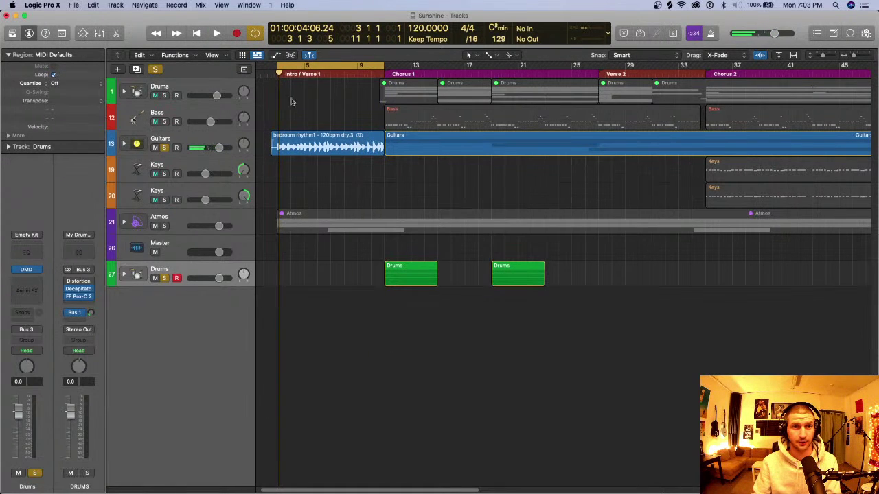
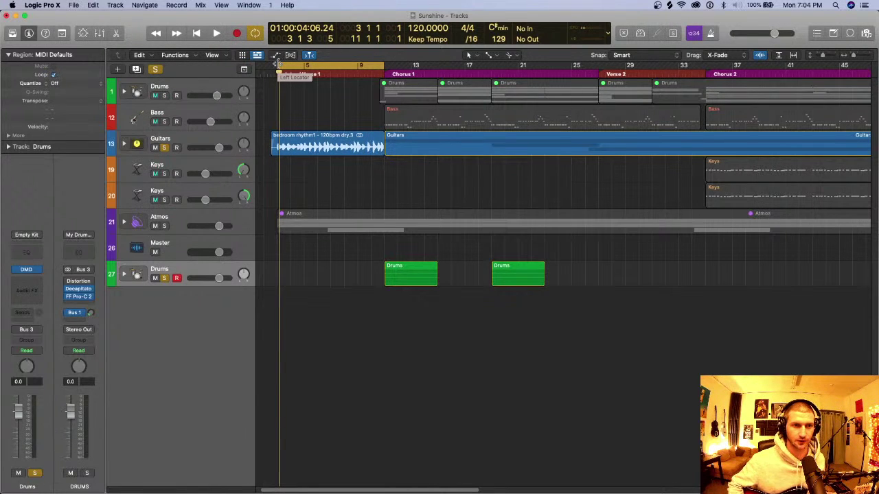
# Add a stereo Pitch Correction effect to the Guitars stack.
pyautogui.click(204, 141)
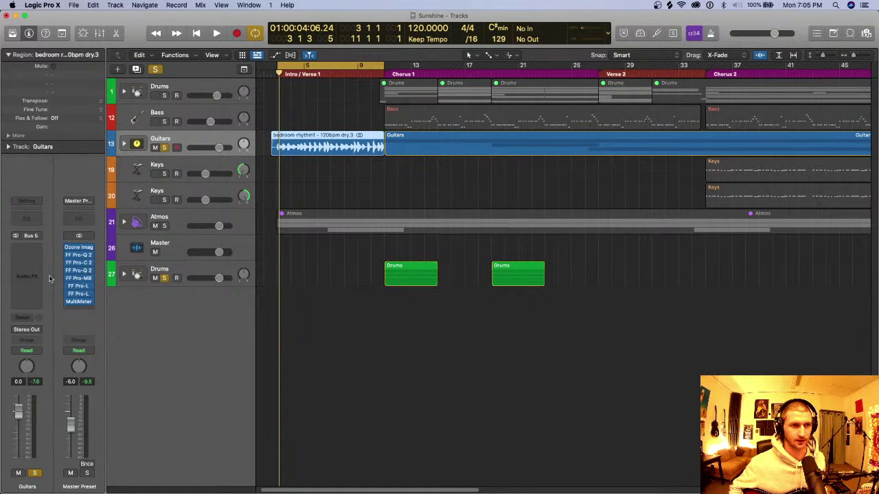
pyautogui.click(33, 248)
pyautogui.moveTo(53, 417)
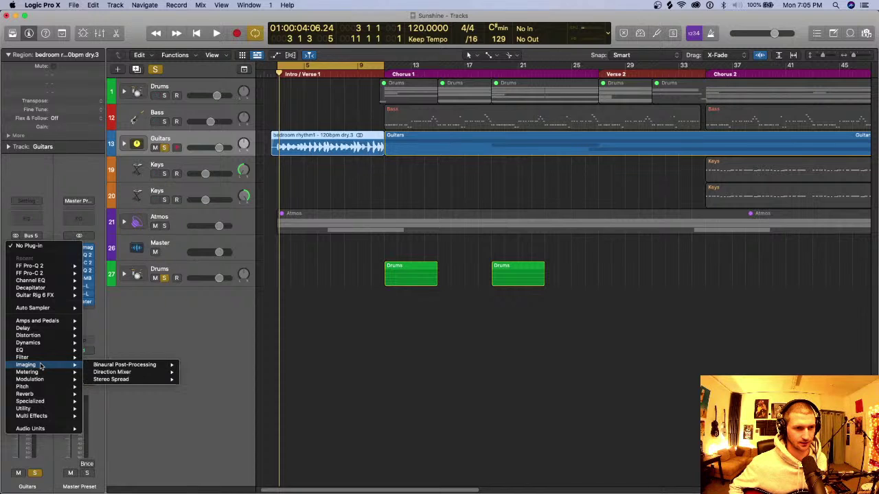
pyautogui.moveTo(40, 364)
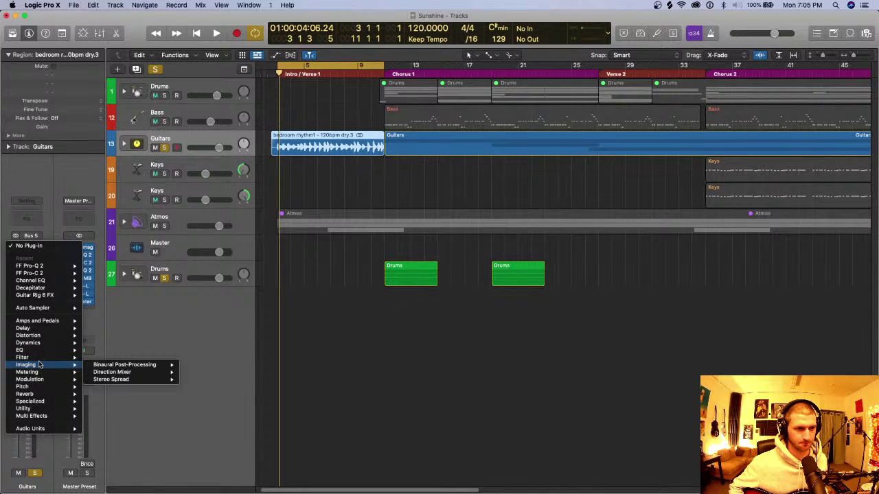
pyautogui.moveTo(45, 383)
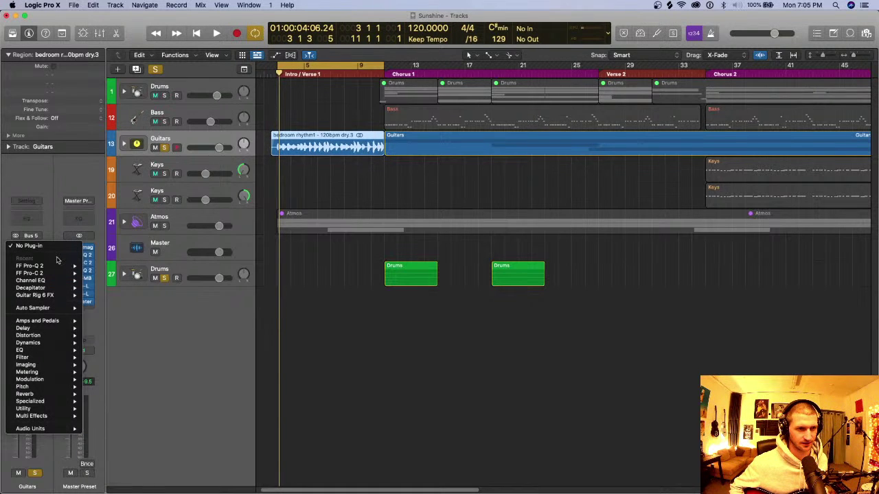
pyautogui.moveTo(128, 390)
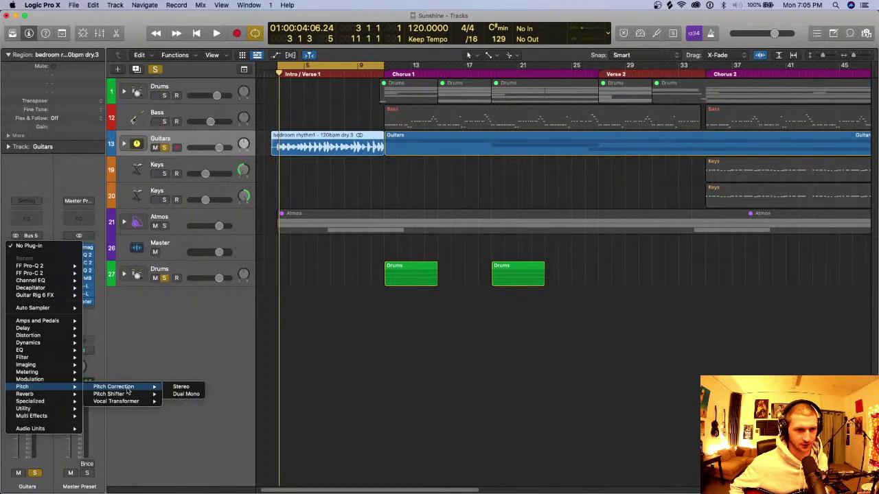
pyautogui.click(180, 388)
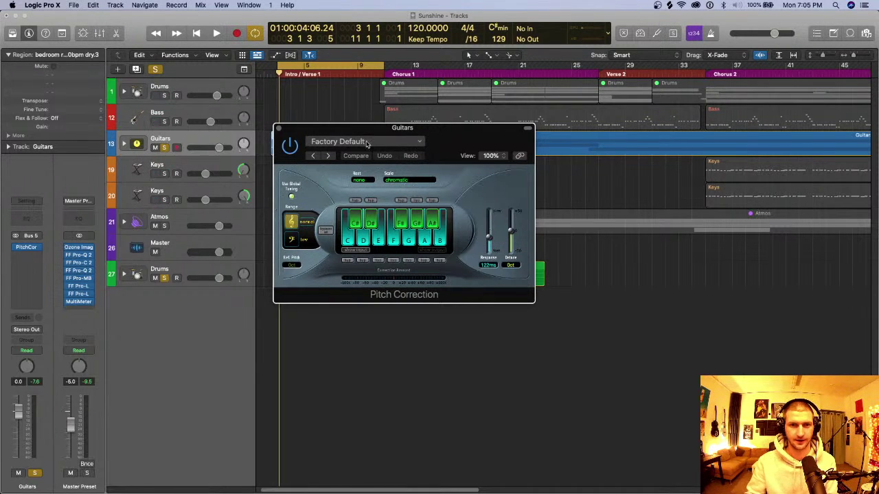
# Set the Guitars Pitch Correction to the major scale with a response time of 0.00 ms.
pyautogui.moveTo(371, 131); pyautogui.dragTo(257, 226)
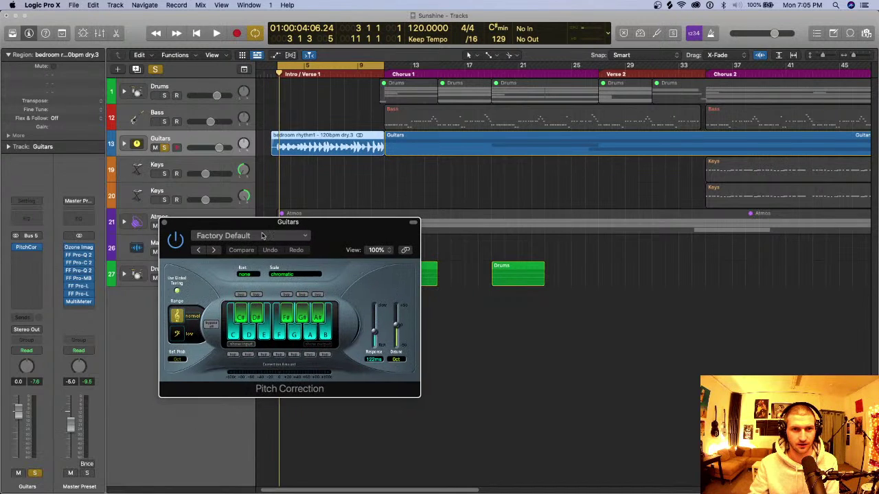
pyautogui.click(290, 274)
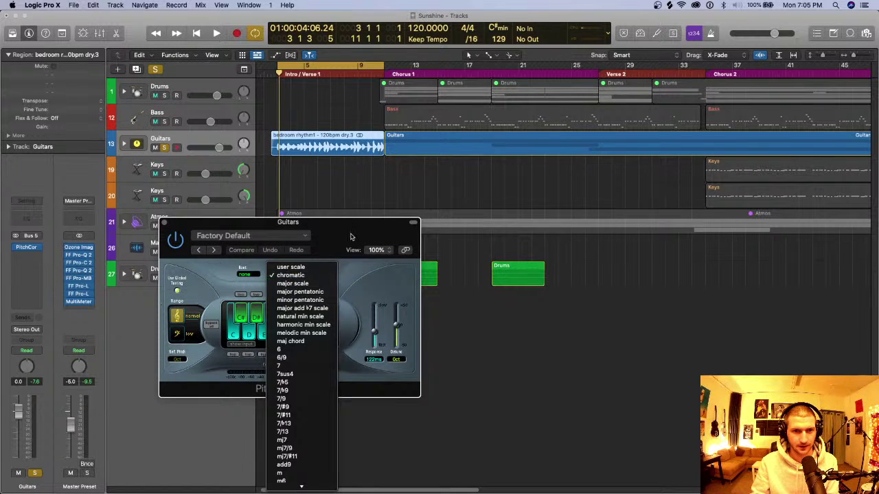
pyautogui.click(351, 237)
pyautogui.moveTo(351, 236); pyautogui.dragTo(280, 211)
pyautogui.click(230, 250)
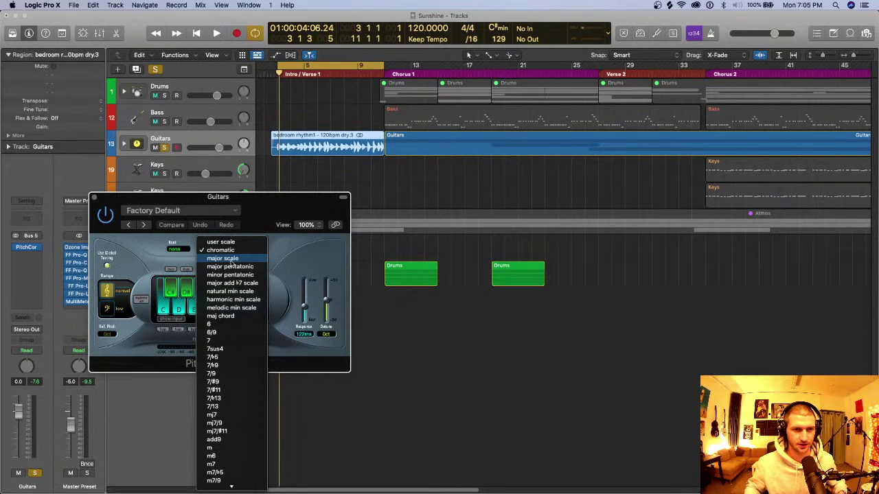
pyautogui.click(231, 260)
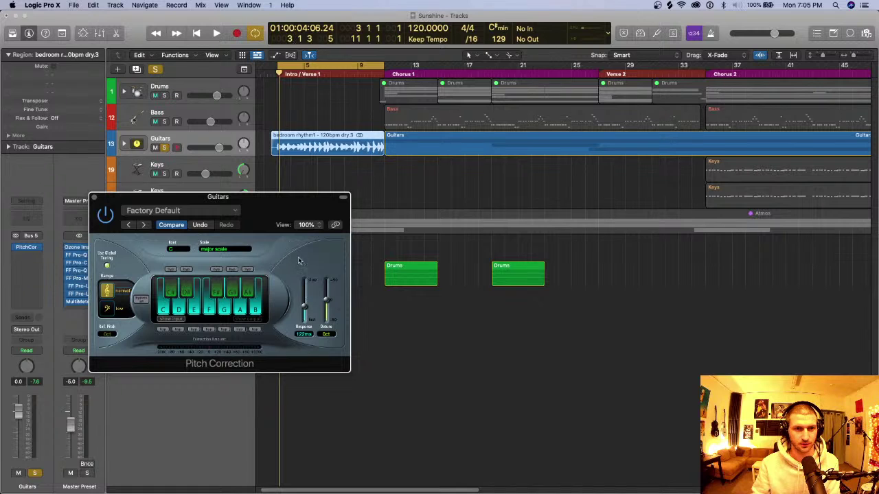
pyautogui.moveTo(307, 307); pyautogui.dragTo(305, 324)
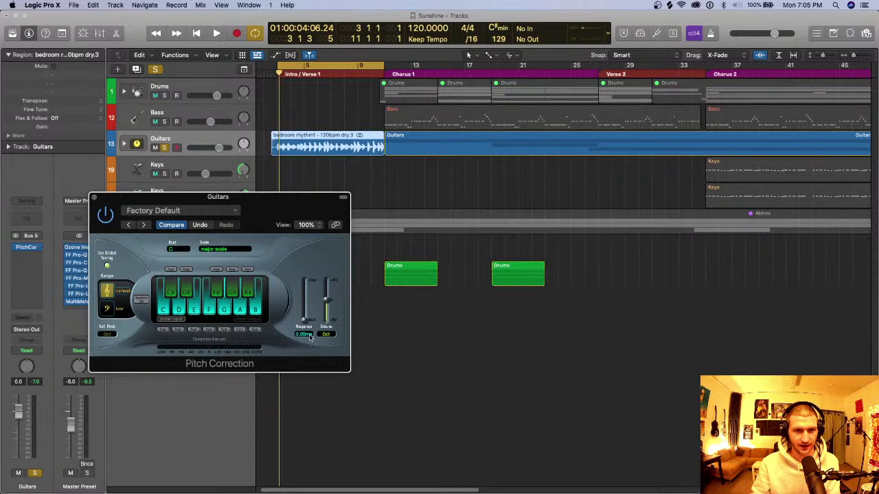
# Play the guitars through the C major correction, and again with the root set to C#.
pyautogui.press('space')
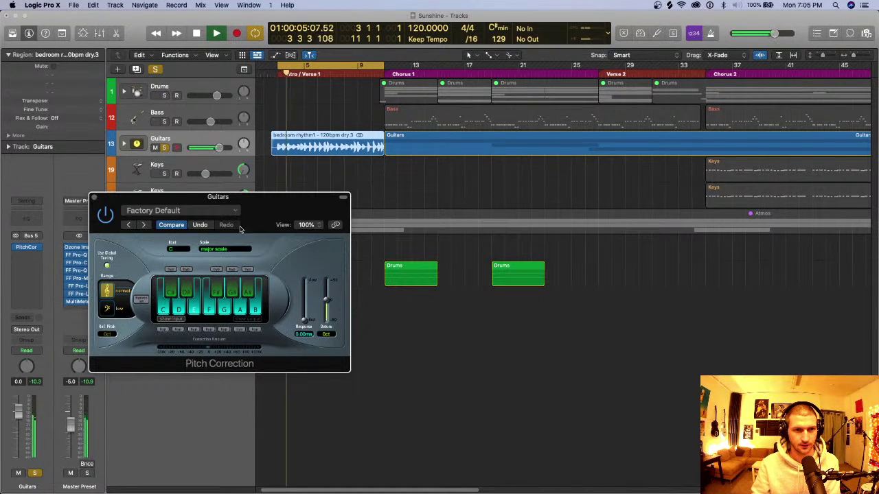
pyautogui.moveTo(277, 203); pyautogui.dragTo(326, 180)
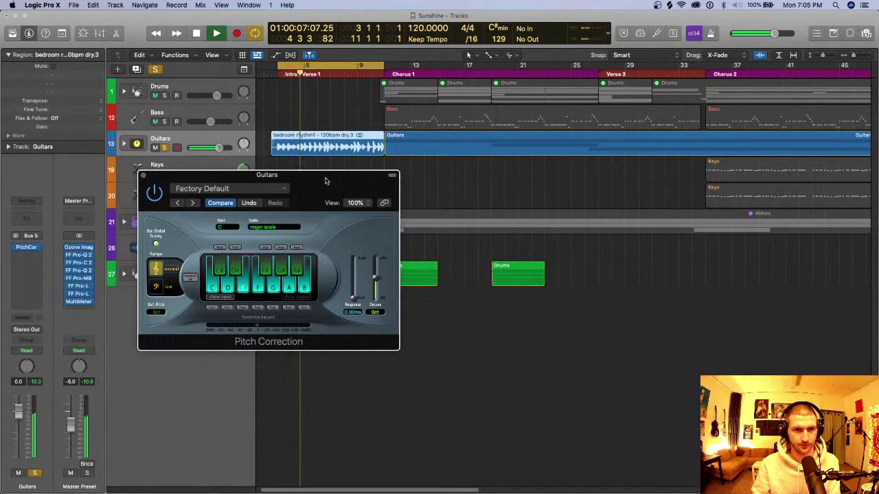
pyautogui.press('space')
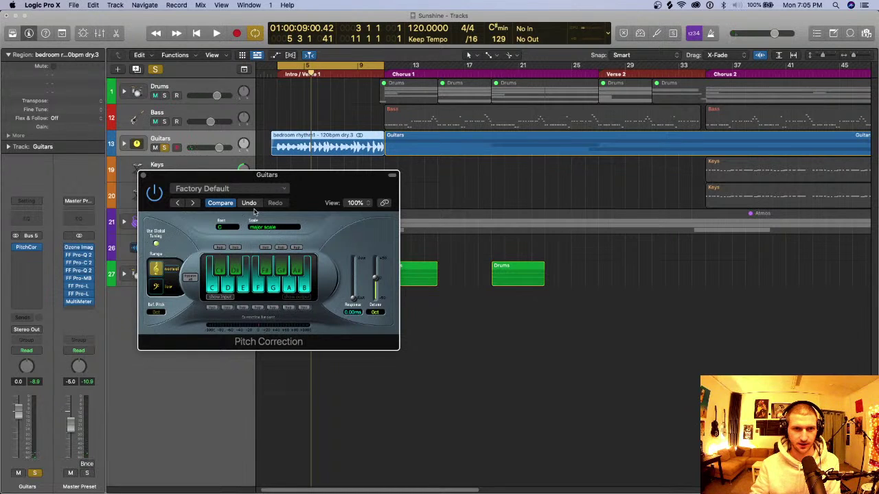
pyautogui.click(223, 231)
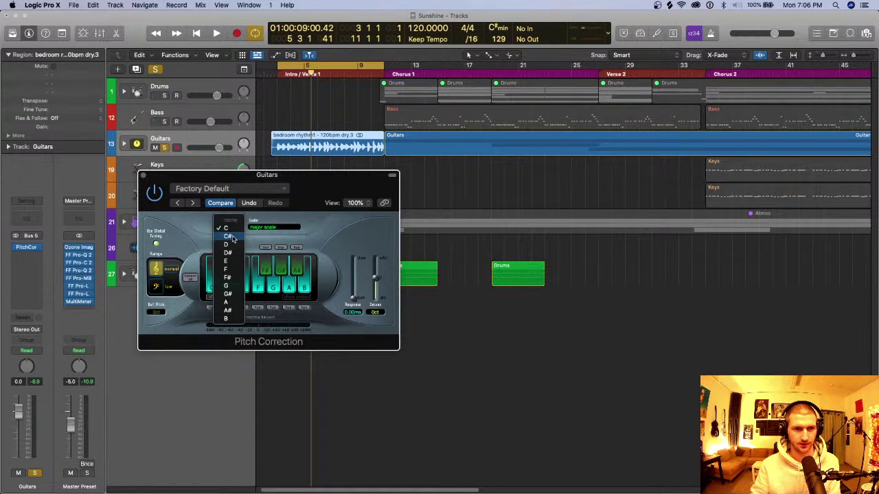
pyautogui.click(232, 237)
pyautogui.press('space')
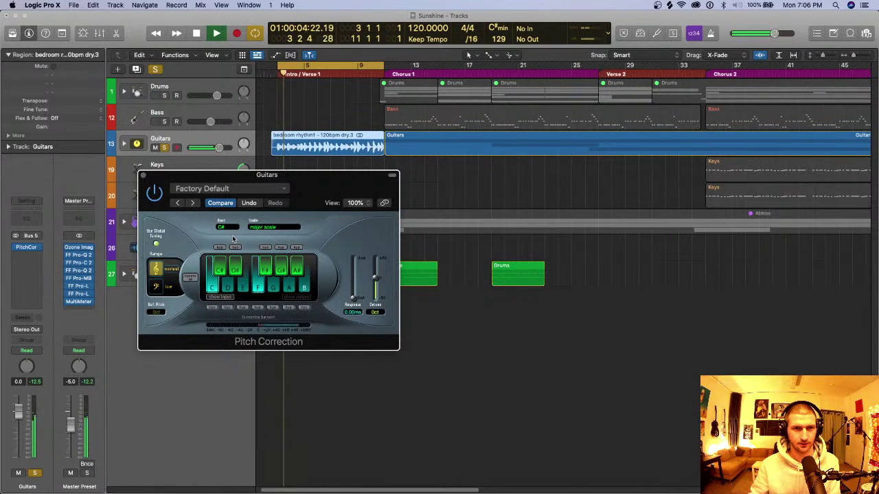
# Audition the guitars with the major-scale root set to D, D# and E in turn.
pyautogui.click(231, 228)
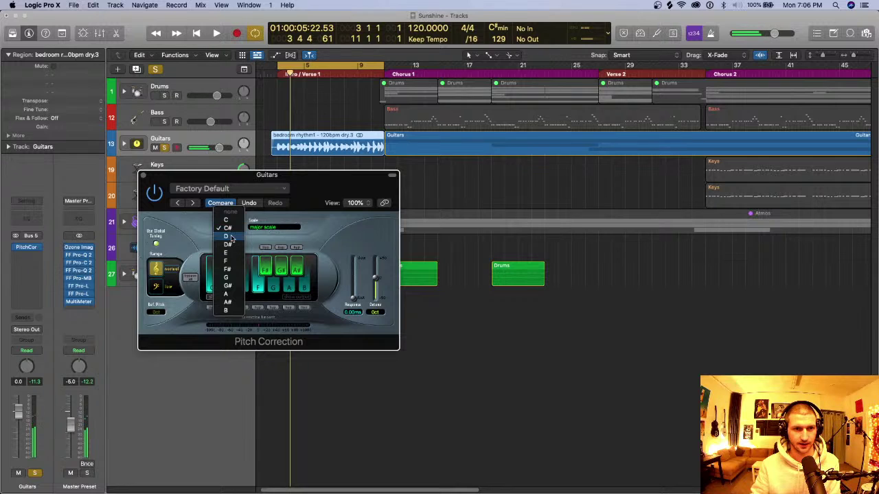
pyautogui.click(231, 238)
pyautogui.press('space')
pyautogui.click(231, 227)
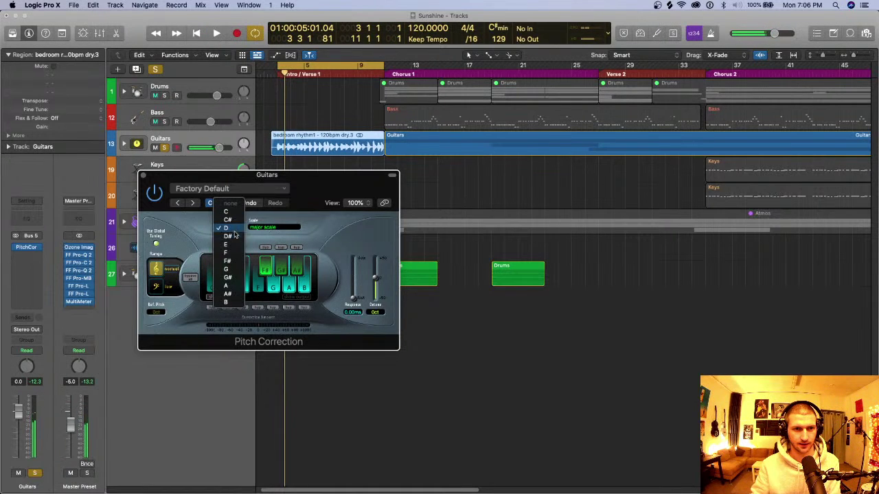
pyautogui.click(236, 237)
pyautogui.press('space')
pyautogui.press('space')
pyautogui.click(231, 228)
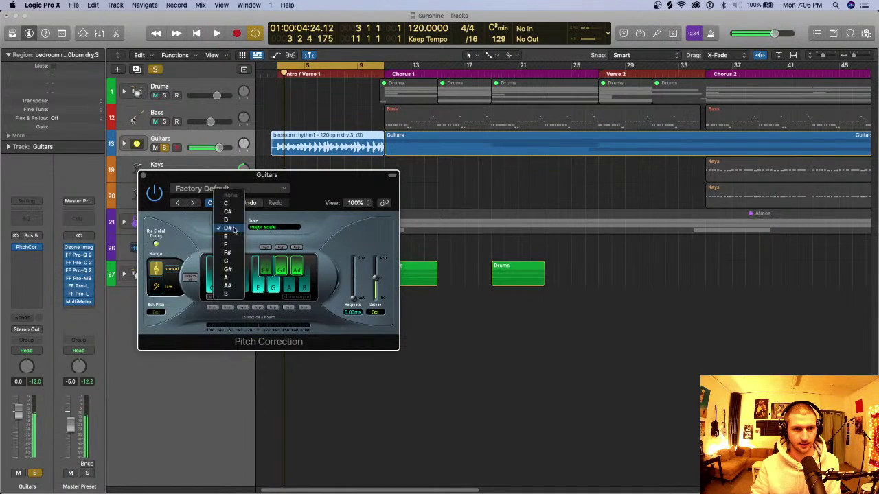
pyautogui.click(235, 237)
pyautogui.press('space')
pyautogui.press('space')
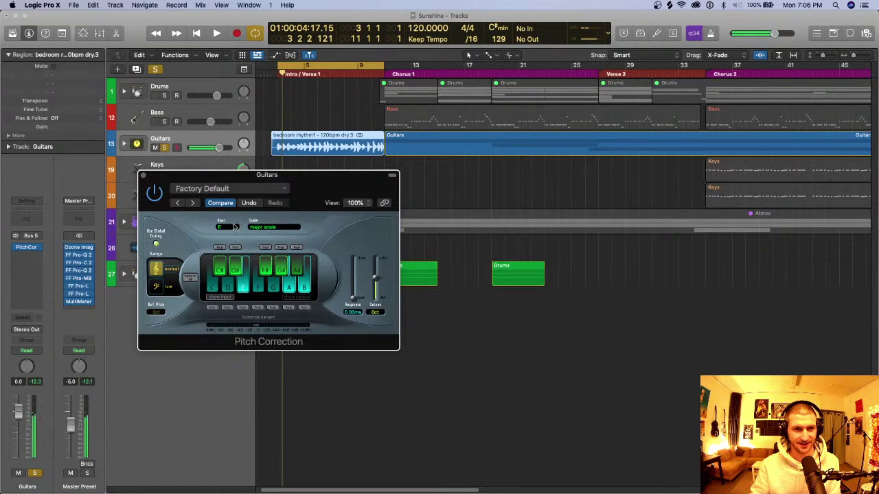
# Audition the guitars with the major-scale root set to F and F#.
pyautogui.click(234, 228)
pyautogui.click(235, 240)
pyautogui.press('space')
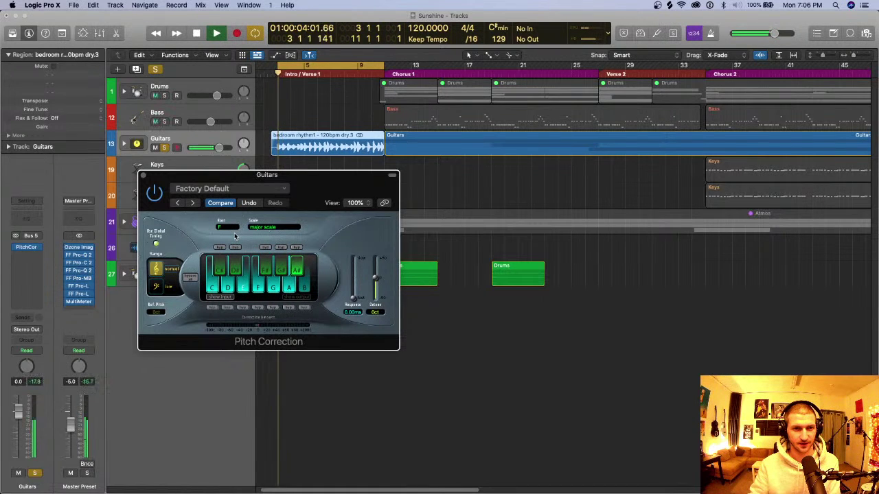
pyautogui.press('space')
pyautogui.click(232, 228)
pyautogui.click(233, 238)
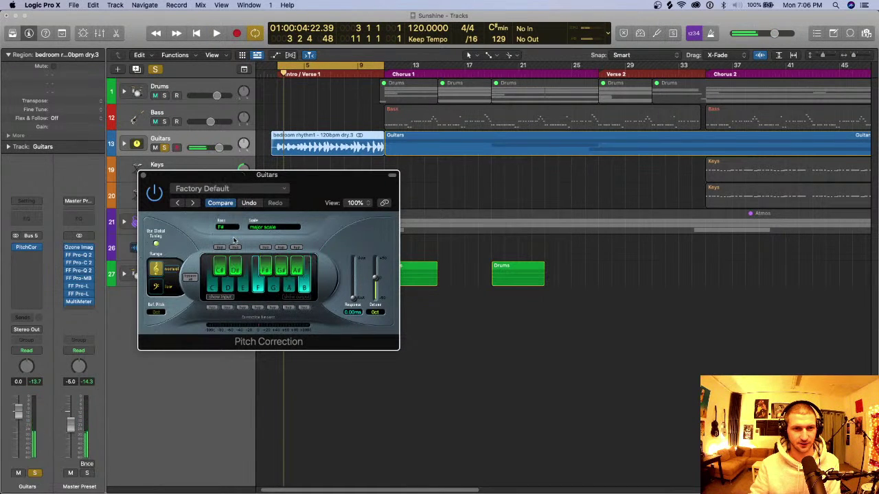
pyautogui.press('space')
pyautogui.press('space')
# Audition the guitars with the major-scale root set to G and G#.
pyautogui.click(231, 228)
pyautogui.click(236, 240)
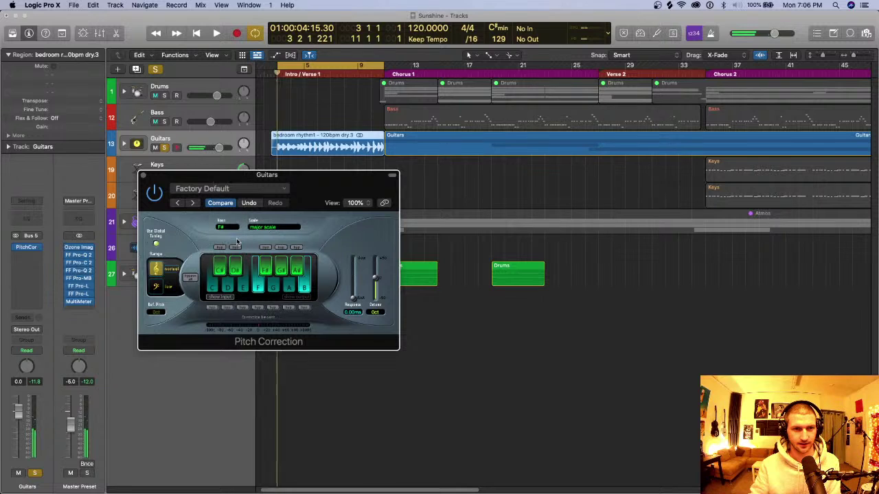
pyautogui.press('space')
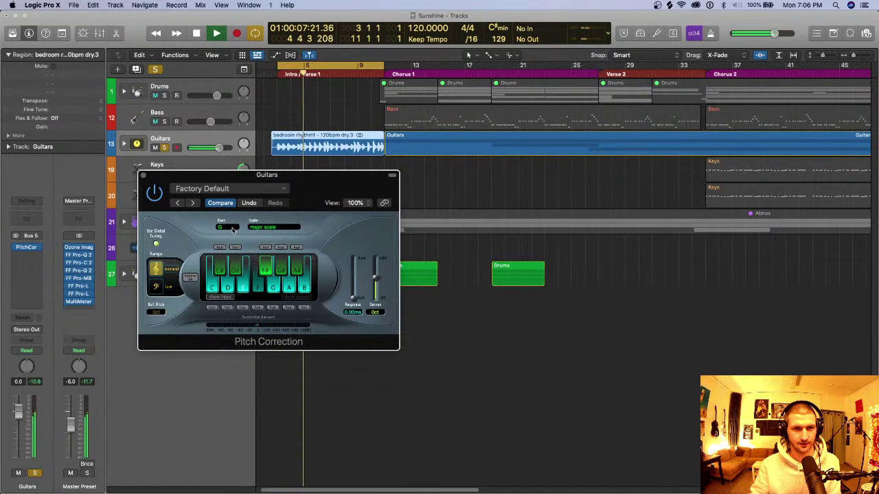
pyautogui.press('space')
pyautogui.click(232, 229)
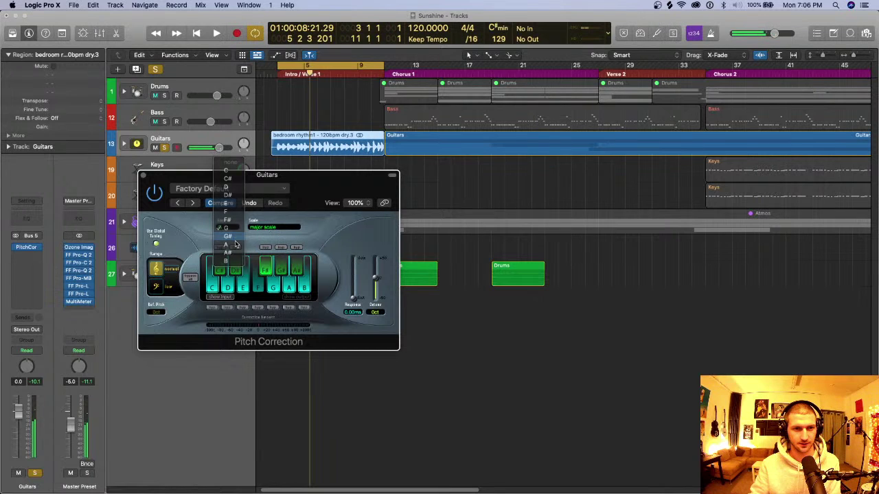
pyautogui.click(236, 243)
pyautogui.press('space')
# Switch the correction to the natural min scale with root C and play the guitars through it.
pyautogui.click(231, 227)
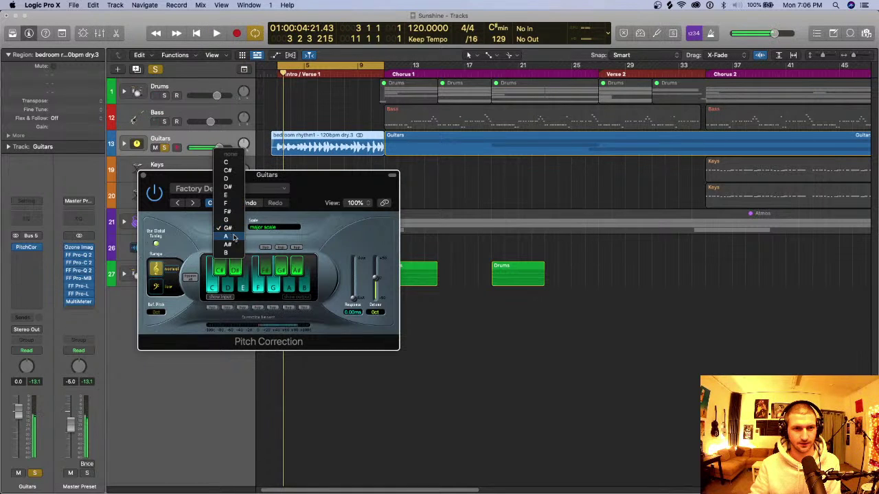
pyautogui.click(302, 231)
pyautogui.click(300, 230)
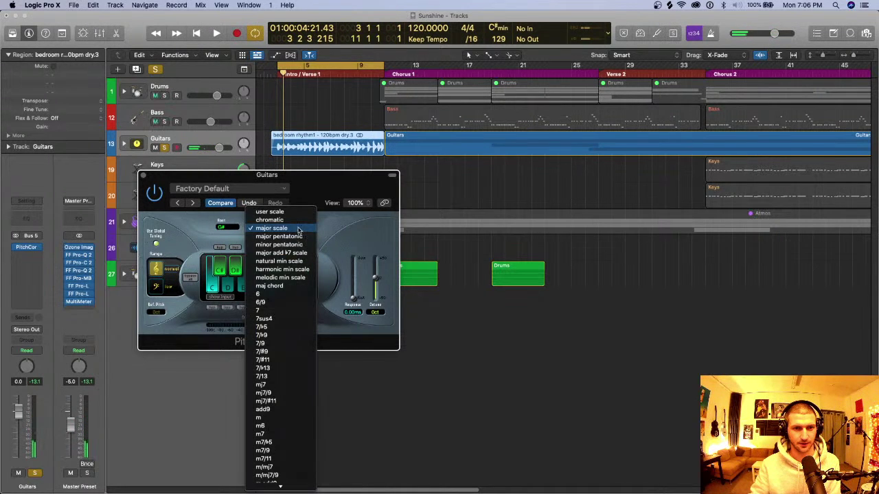
pyautogui.click(279, 261)
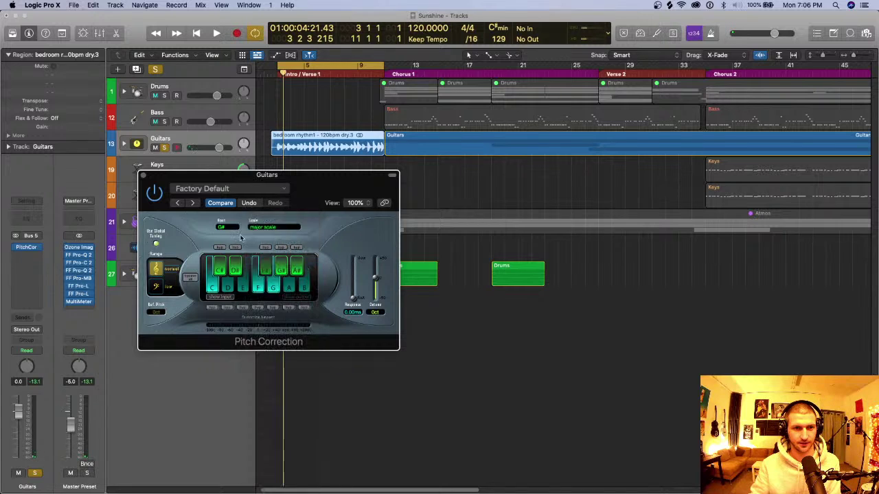
pyautogui.click(227, 229)
pyautogui.click(226, 162)
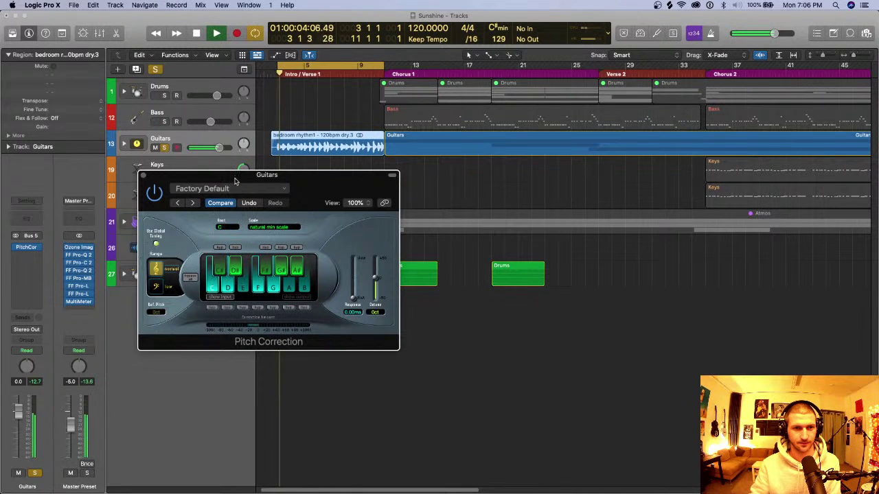
pyautogui.press('space')
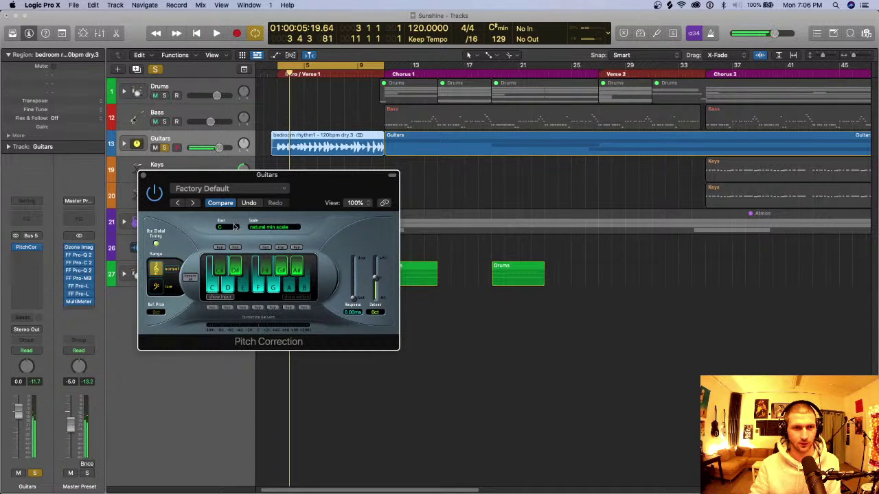
# Set the correction root to C# in the natural min scale, play the guitars through it and close the plug-in window.
pyautogui.click(230, 227)
pyautogui.click(227, 236)
pyautogui.press('space')
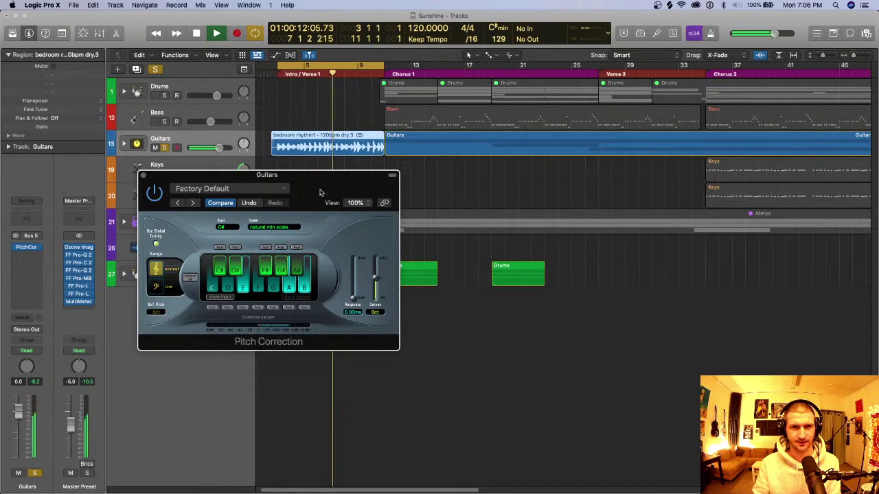
pyautogui.press('space')
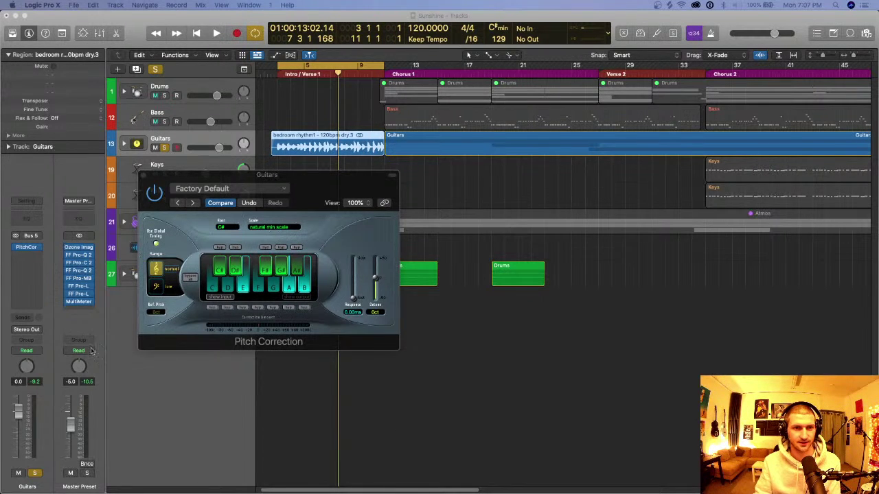
pyautogui.click(143, 175)
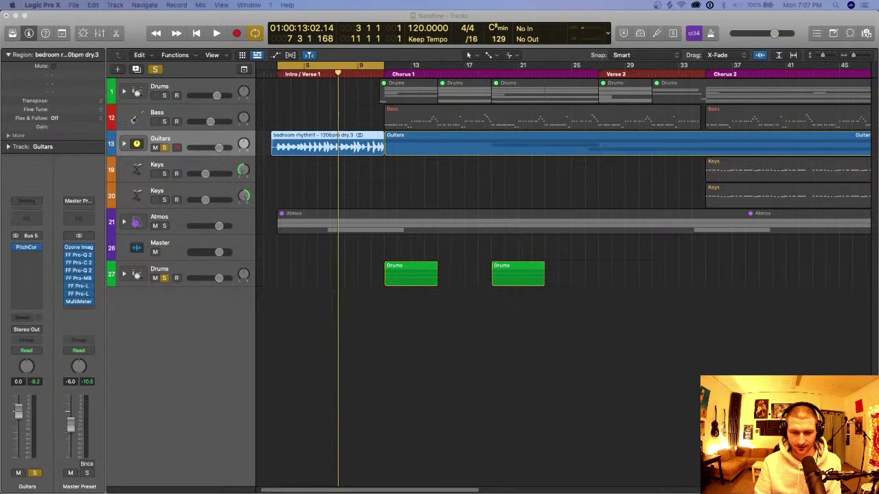
# Extend the cycle range so it runs from bar 2 beat 3 to bar 12.
pyautogui.click(231, 443)
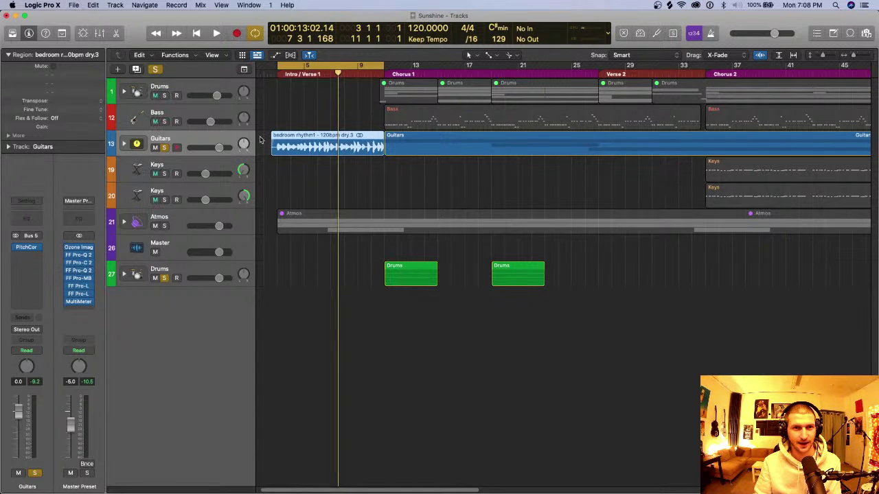
pyautogui.press('super+Right')
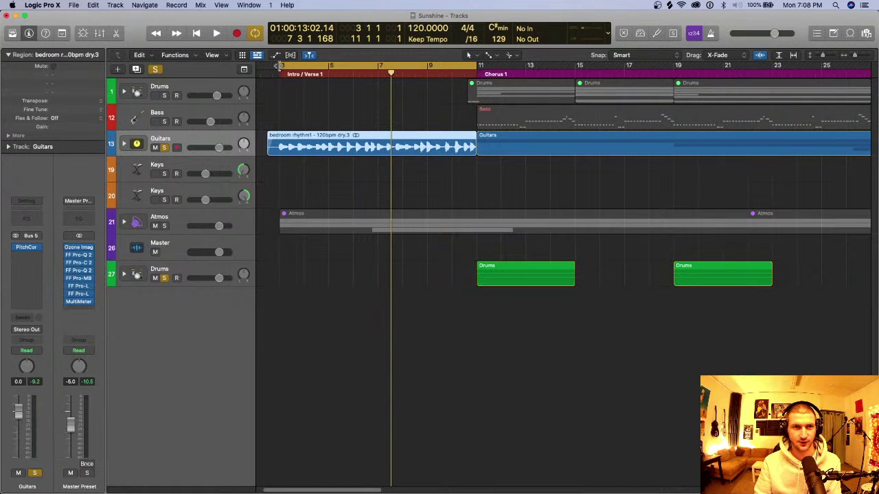
pyautogui.moveTo(277, 65); pyautogui.dragTo(267, 68)
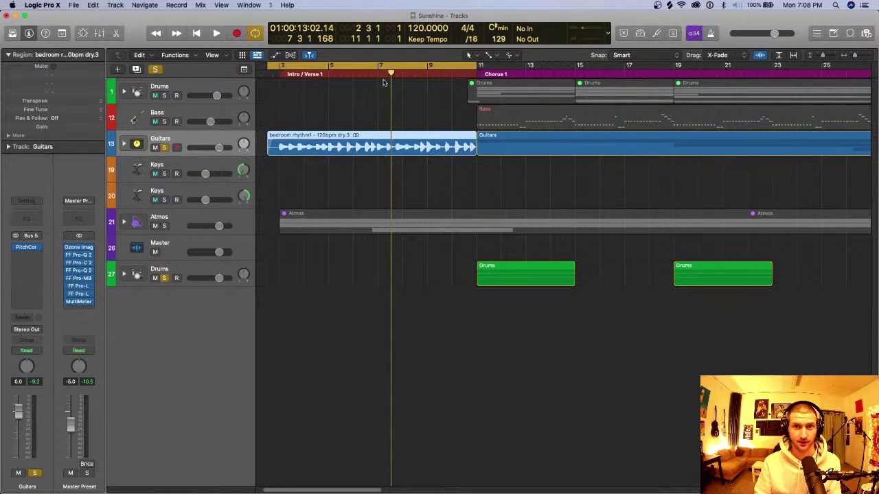
pyautogui.moveTo(475, 66); pyautogui.dragTo(500, 65)
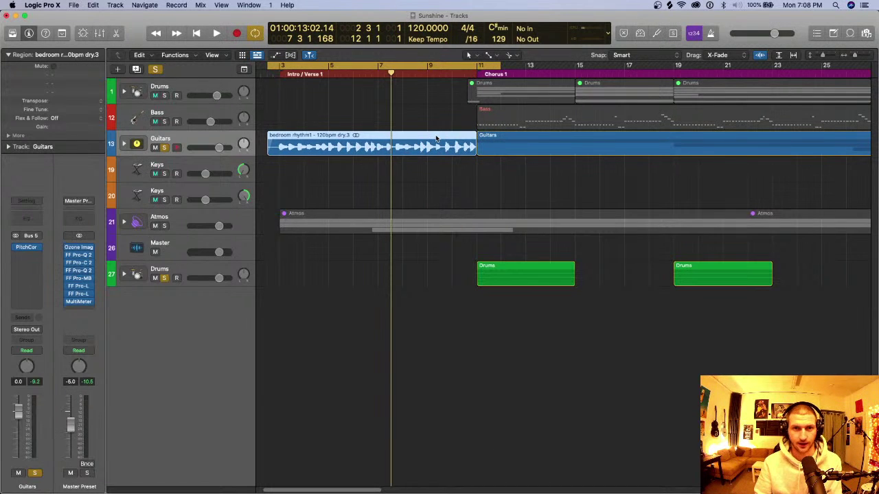
# Remove the Pitch Correction effect from the Guitars stack and set the cycle range back to bars 3–11.
pyautogui.press('super+Down')
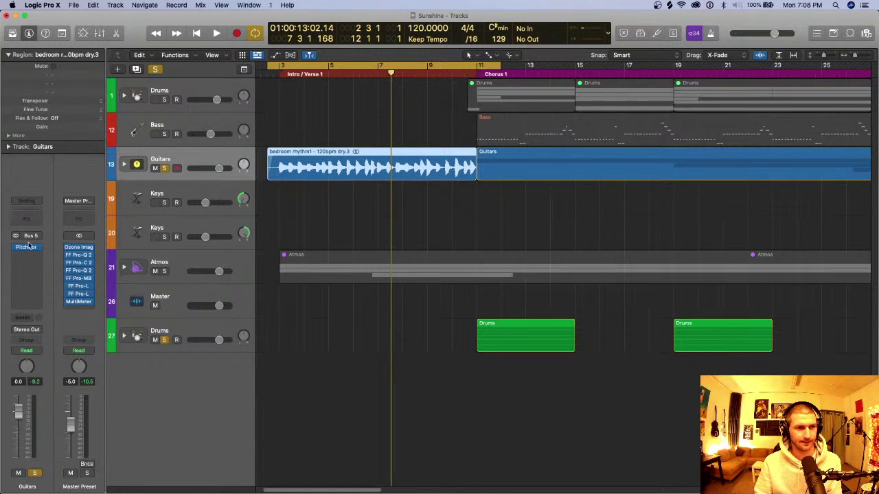
pyautogui.moveTo(19, 248)
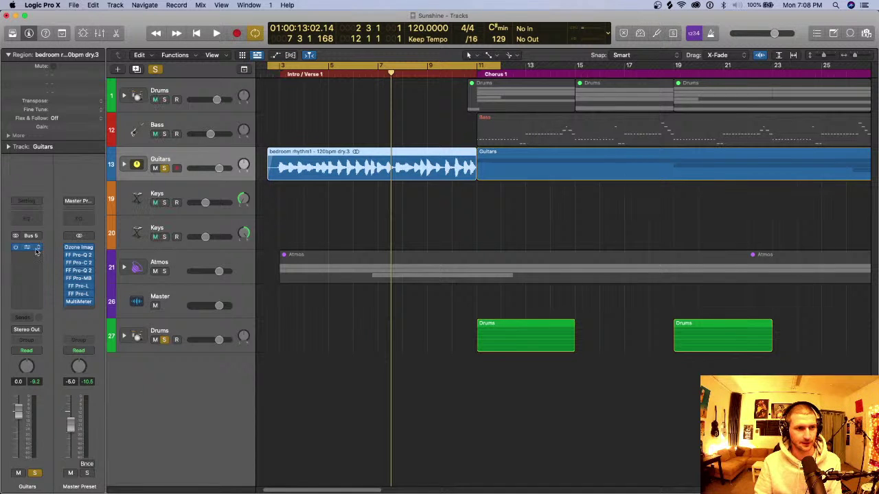
pyautogui.click(40, 250)
pyautogui.click(46, 259)
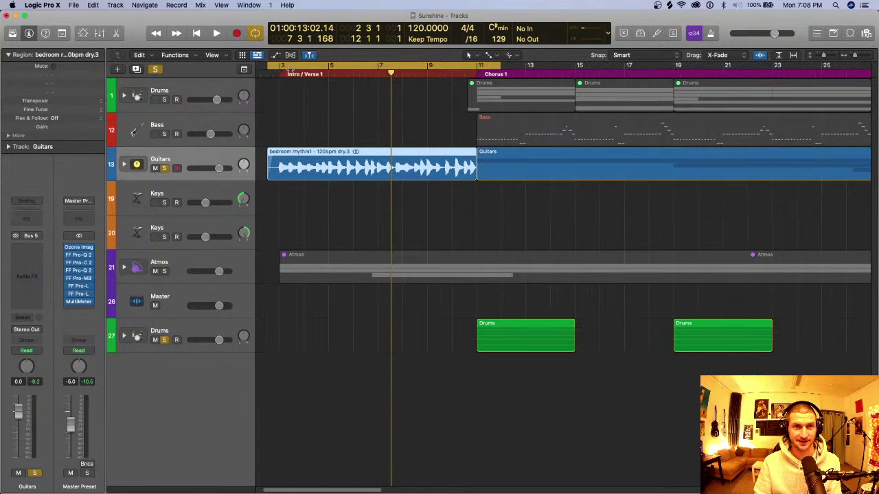
pyautogui.moveTo(285, 67); pyautogui.dragTo(425, 112)
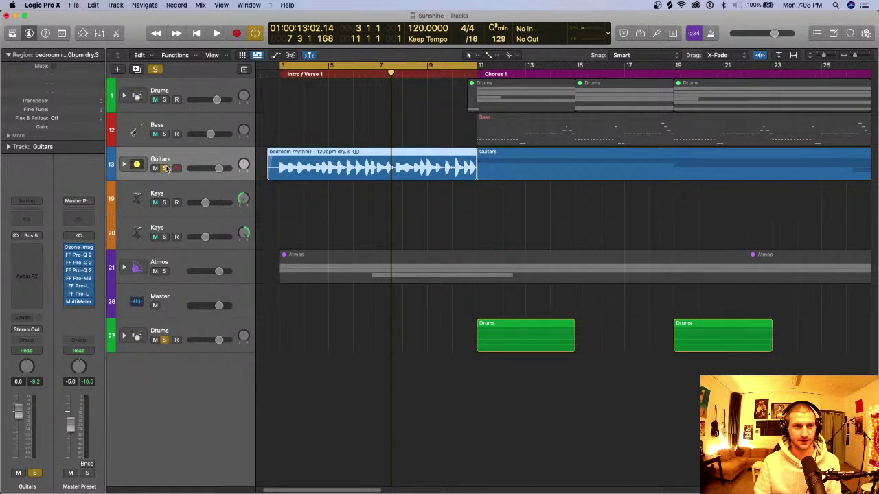
# Take the Guitars stack out of solo and set the cycle range to bars 11–15.
pyautogui.click(299, 137)
pyautogui.press('z')
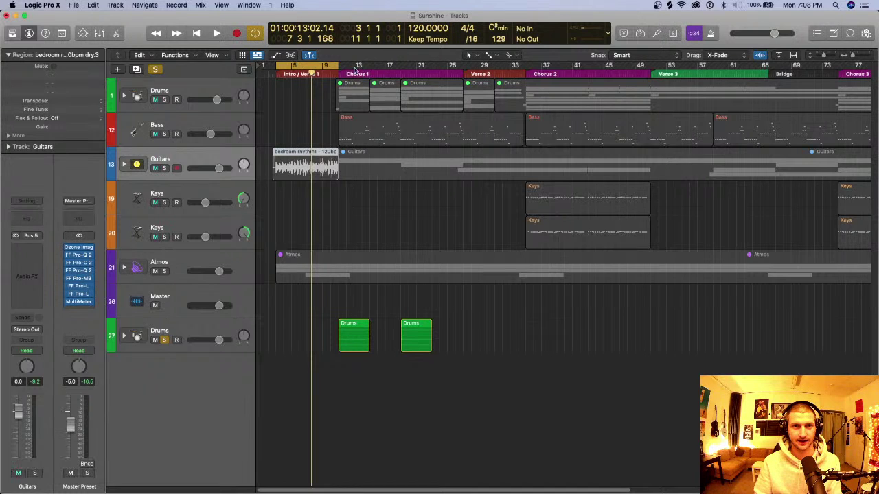
pyautogui.moveTo(334, 66); pyautogui.dragTo(370, 84)
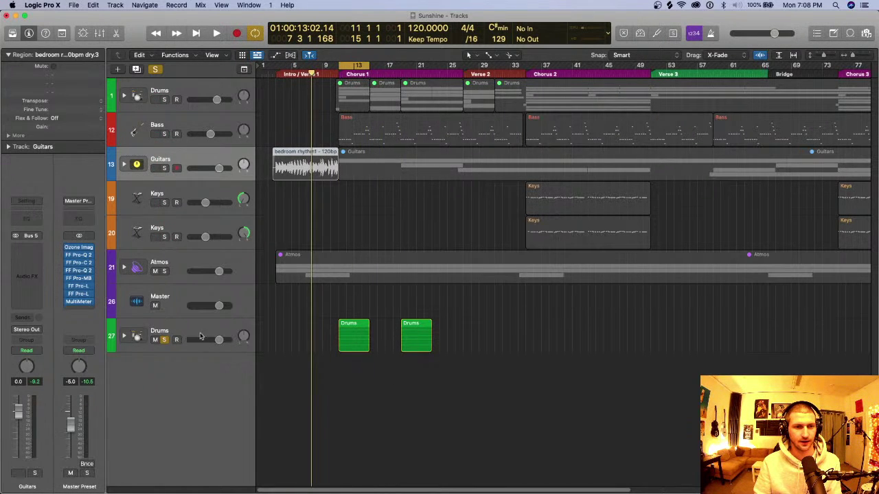
# Mute the original Drums stack on track 1 and clear all active solos.
pyautogui.click(201, 333)
pyautogui.click(213, 84)
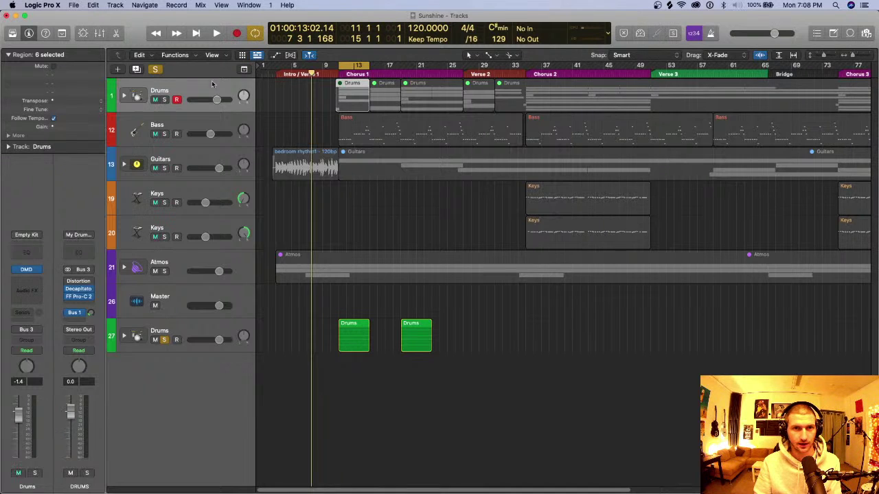
pyautogui.click(164, 99)
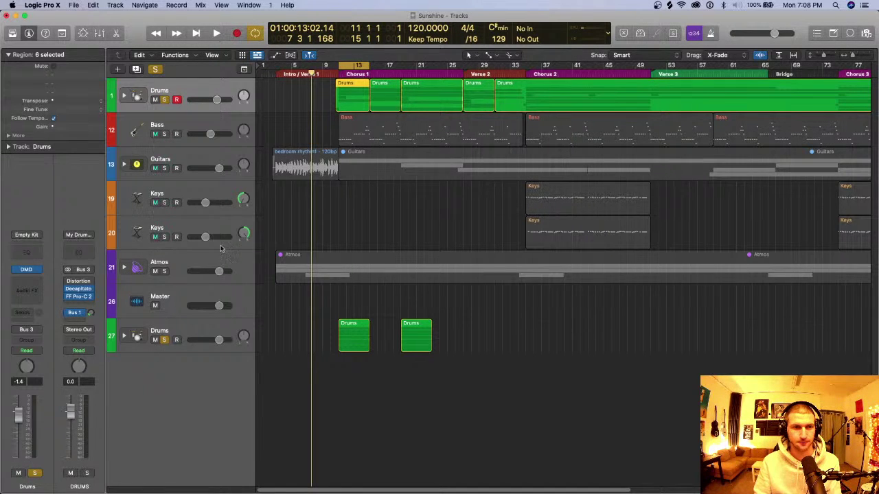
pyautogui.click(214, 332)
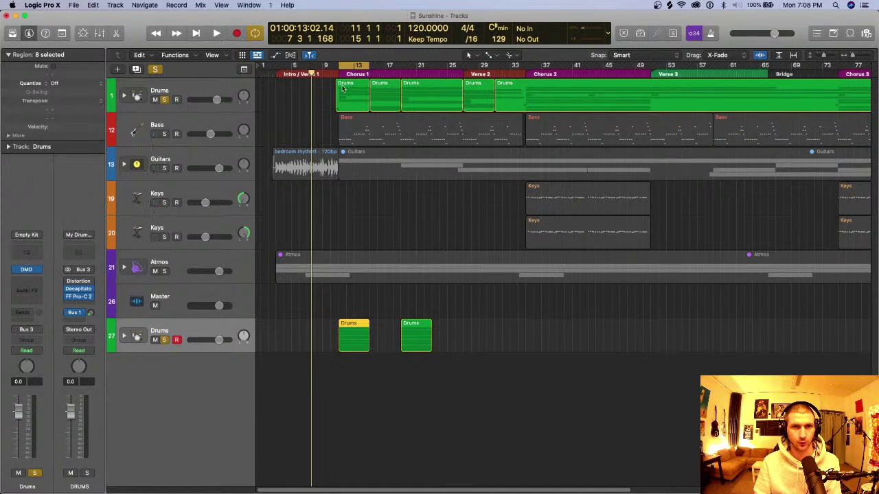
pyautogui.click(166, 105)
pyautogui.click(155, 100)
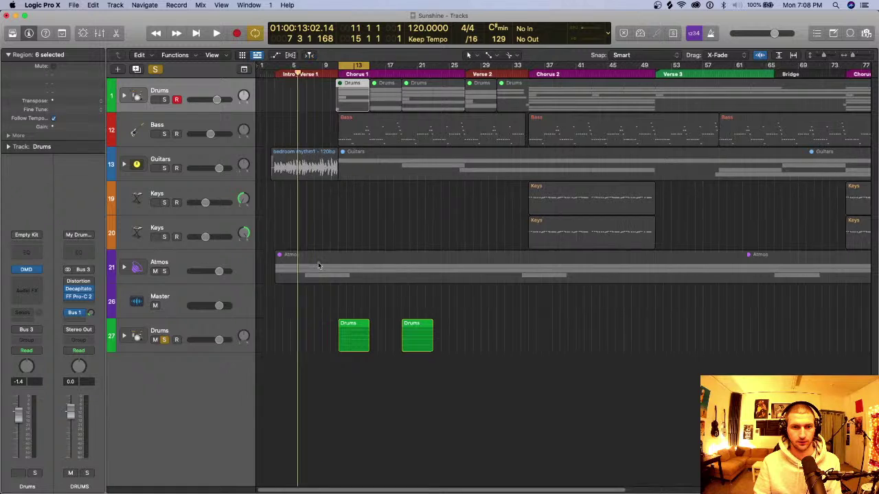
pyautogui.press('super+Right')
pyautogui.click(155, 70)
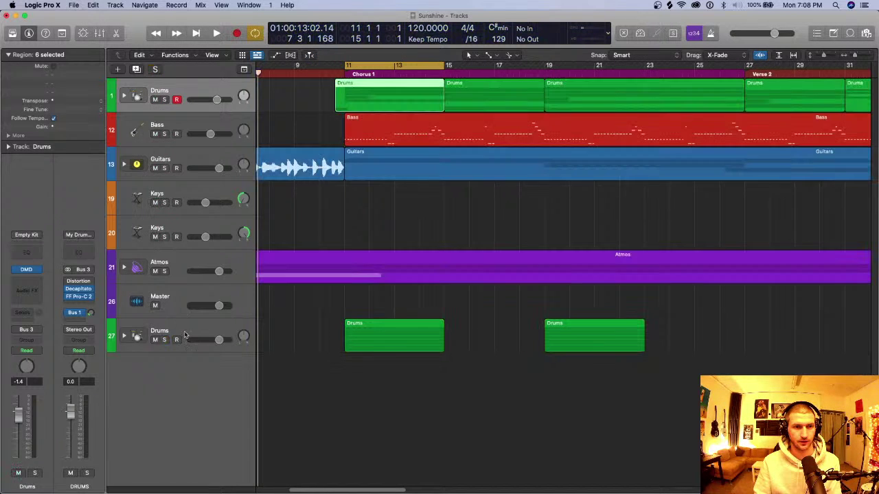
# Play the start of Chorus 1 to hear the rebuilt drums with the bass, guitars and atmos, and stop playback.
pyautogui.press('space')
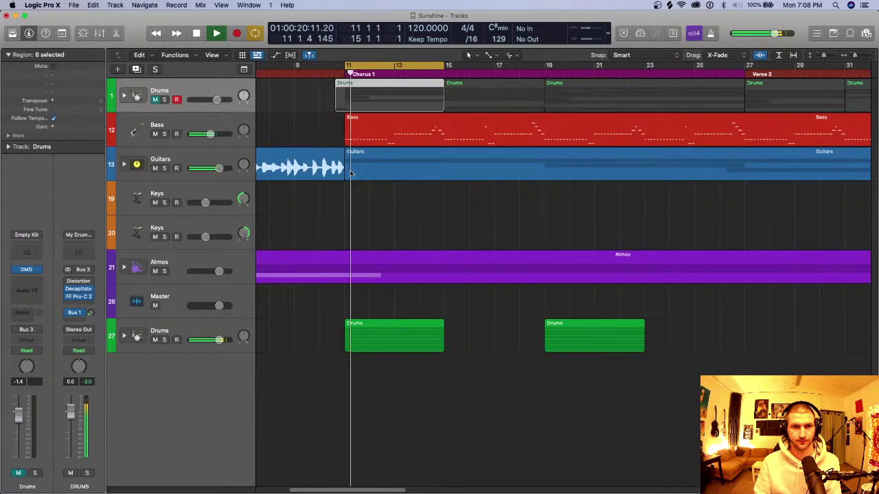
pyautogui.press('super+Right')
pyautogui.hscroll(5, 351, 175)
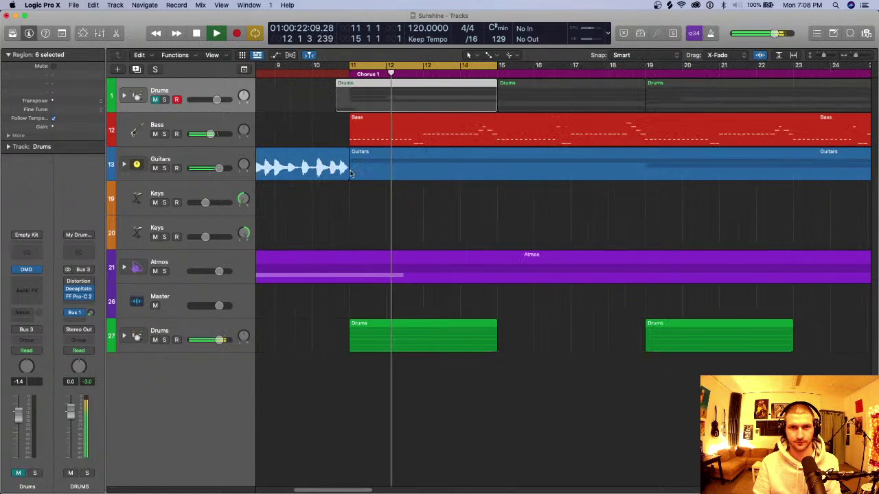
pyautogui.hscroll(-5, 357, 165)
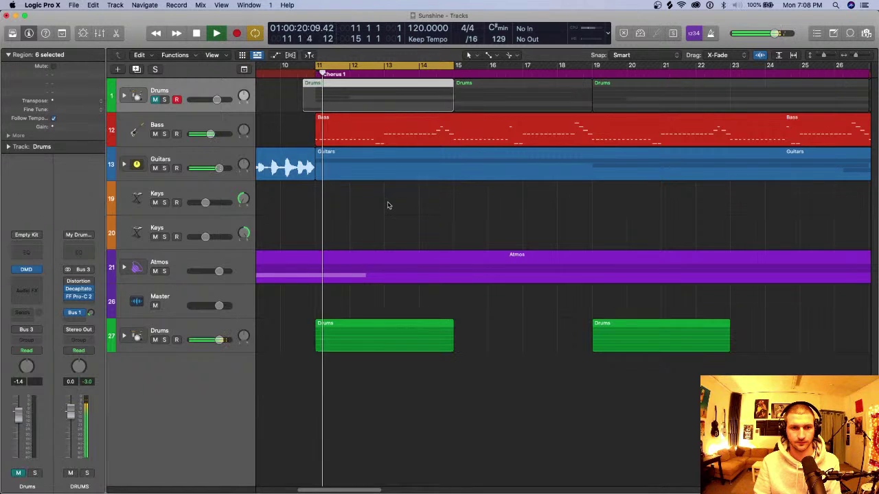
pyautogui.press('space')
# Expand the rebuilt Drums stack on track 27 to show its kit tracks and their MIDI regions.
pyautogui.click(197, 327)
pyautogui.click(124, 336)
pyautogui.scroll(-8, 274, 206)
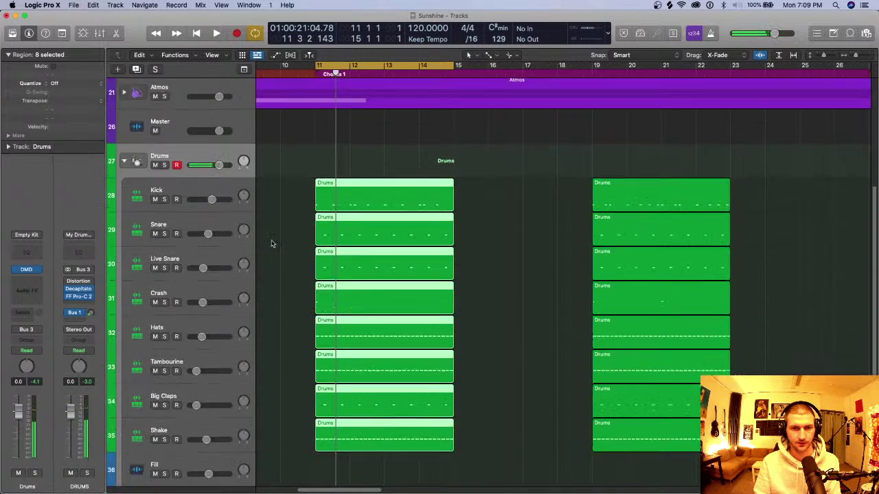
pyautogui.moveTo(280, 103); pyautogui.dragTo(465, 365)
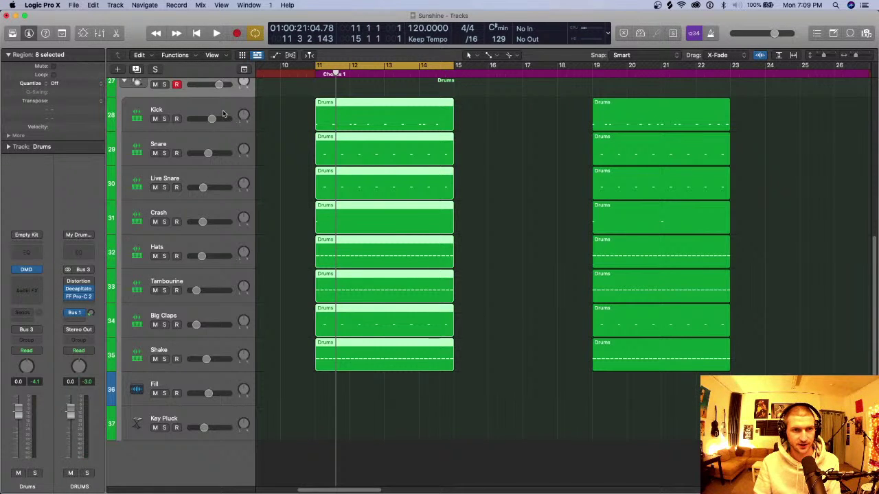
# Examine the Kick track's bar 11 region in the Piano Roll and close the editor.
pyautogui.click(353, 120)
pyautogui.doubleClick(354, 120)
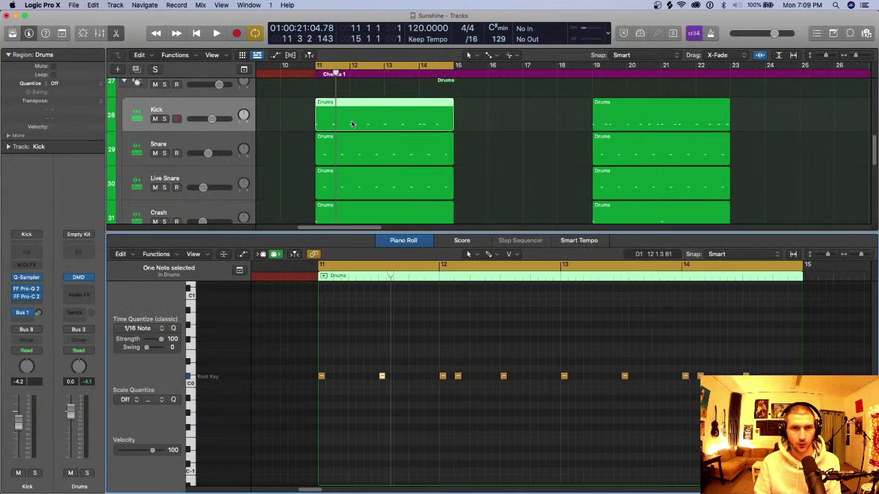
pyautogui.hscroll(10, 350, 296)
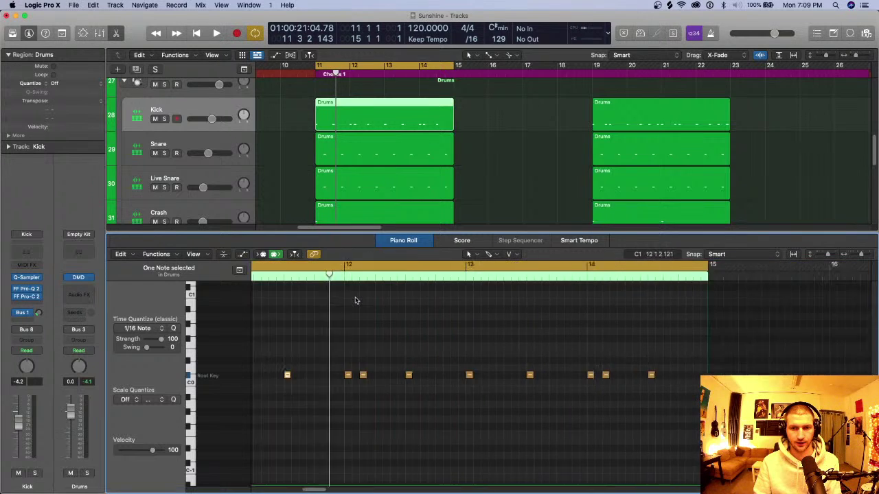
pyautogui.hscroll(-6, 364, 301)
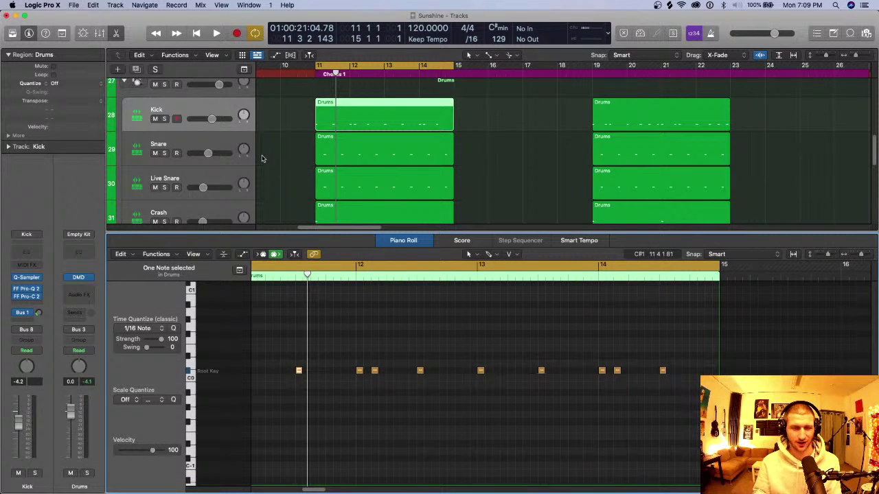
pyautogui.press('e')
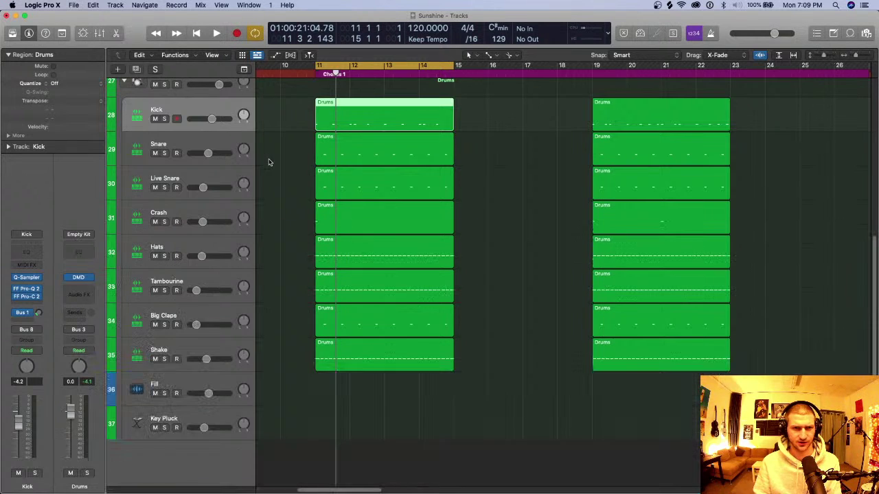
# Solo the Hats track and play its pattern.
pyautogui.click(211, 247)
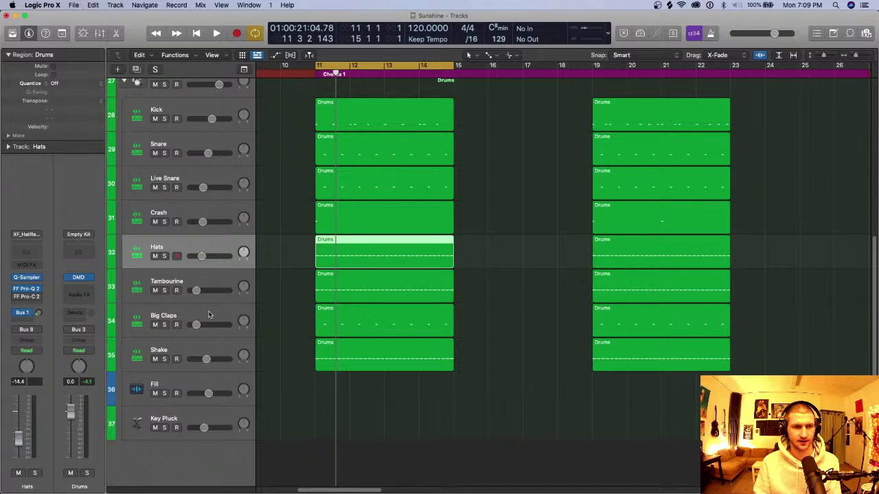
pyautogui.click(179, 113)
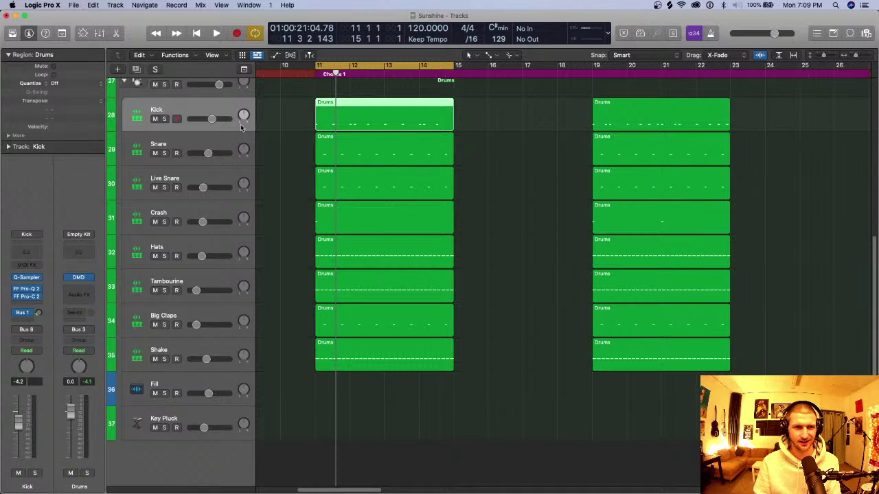
pyautogui.click(220, 246)
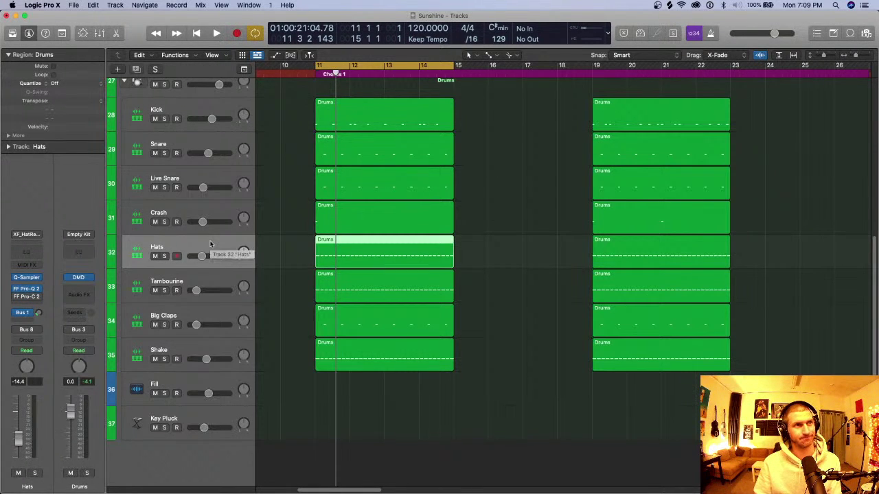
pyautogui.press('s')
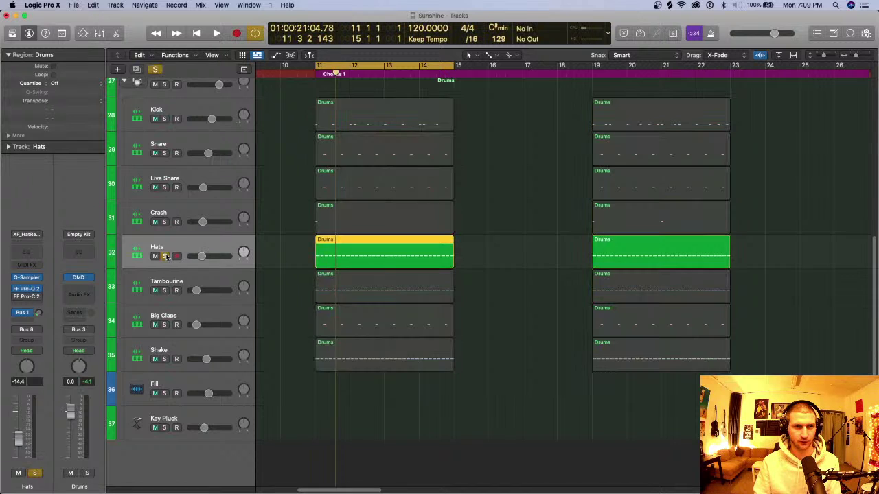
pyautogui.press('space')
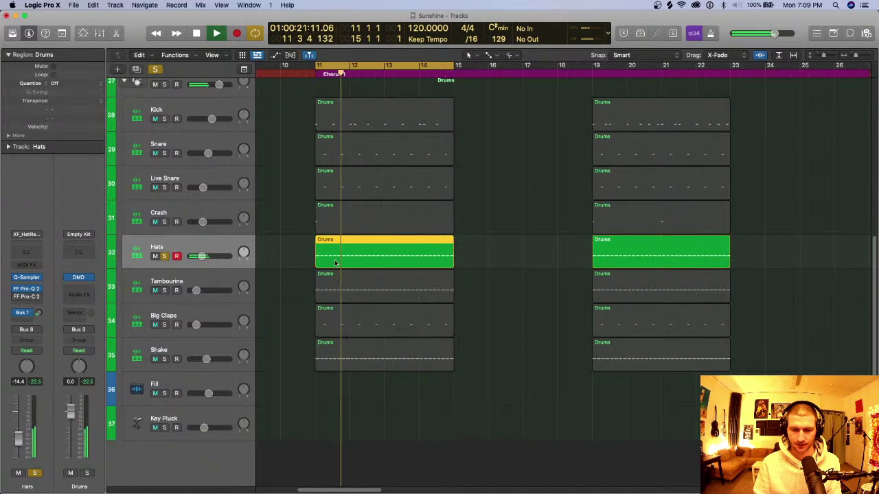
# Open the Hats track's bar 11 region in the Piano Roll and listen to its repeating notes.
pyautogui.doubleClick(361, 244)
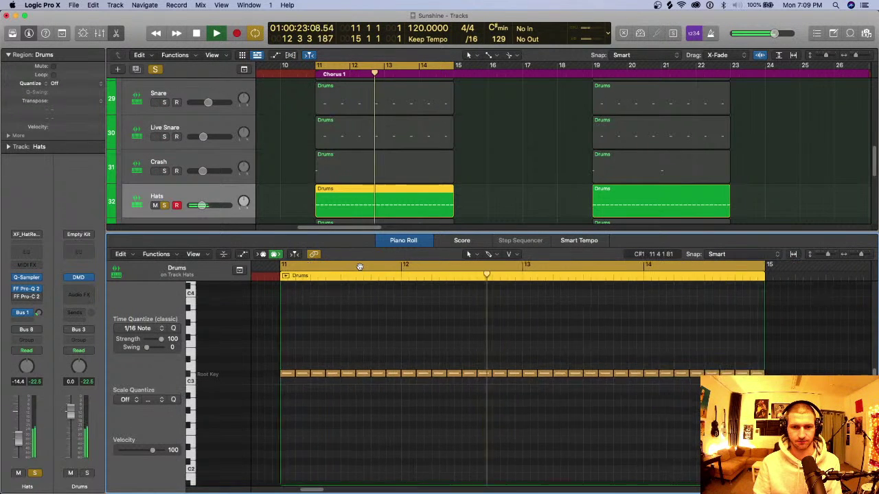
pyautogui.hscroll(2, 359, 267)
pyautogui.press('space')
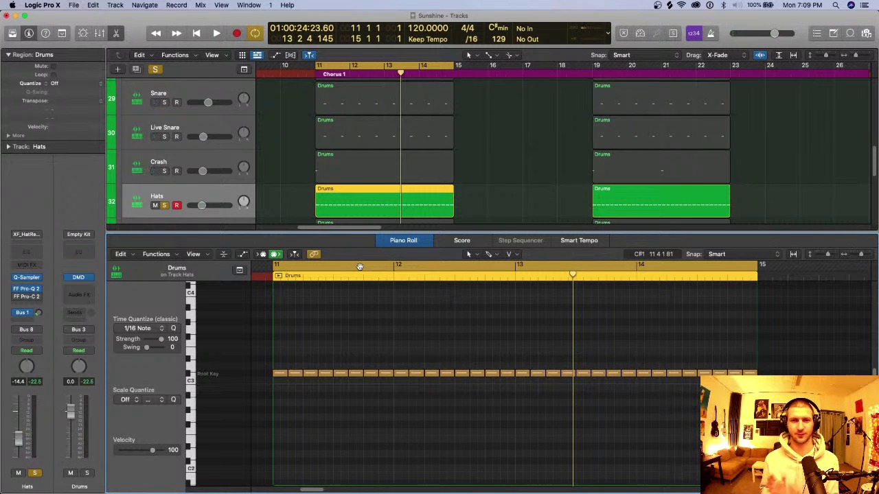
pyautogui.hotkey('shift', 'space')
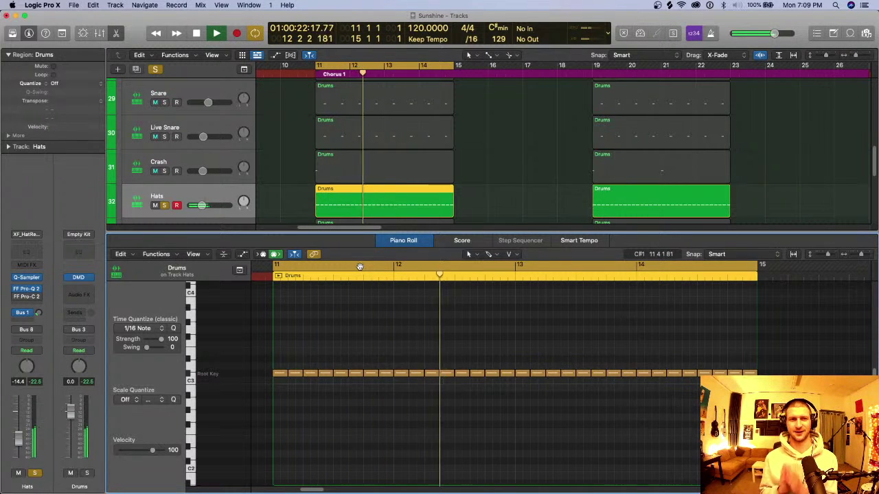
pyautogui.press('space')
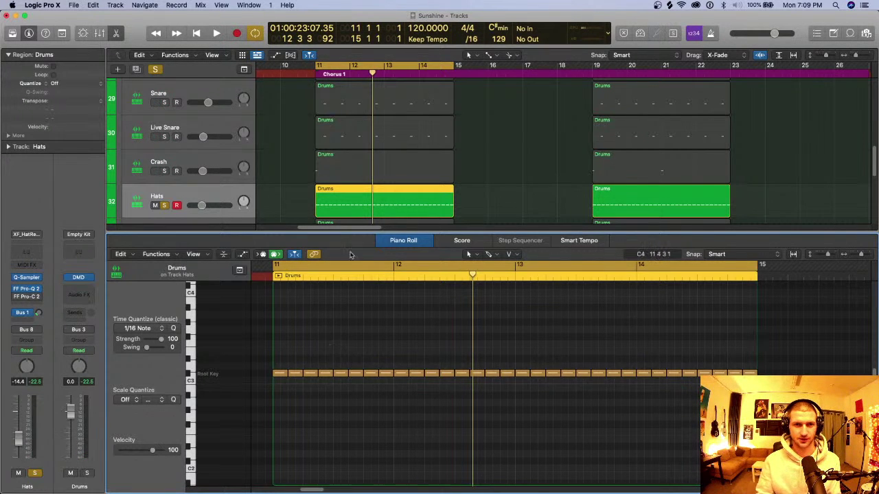
# Delete all hat notes from bar 12 to bar 15, keeping only those in bar 11.
pyautogui.click(304, 198)
pyautogui.click(340, 206)
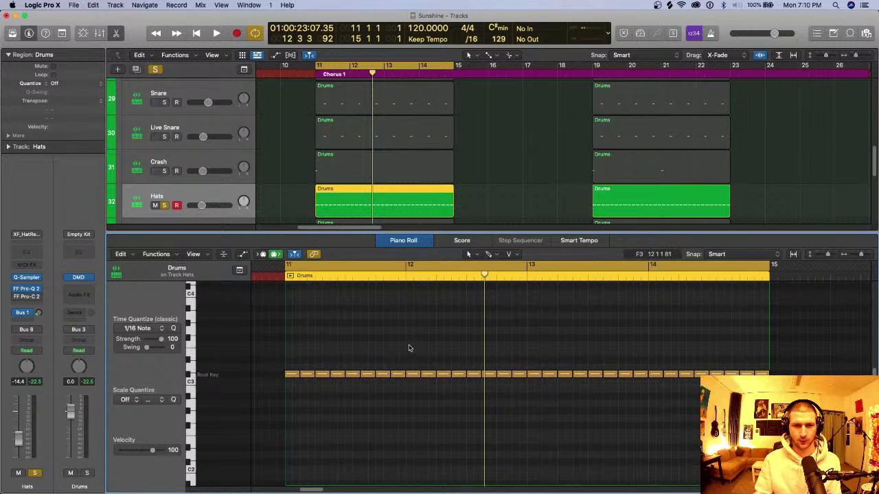
pyautogui.moveTo(409, 346); pyautogui.dragTo(767, 408)
pyautogui.press('Delete')
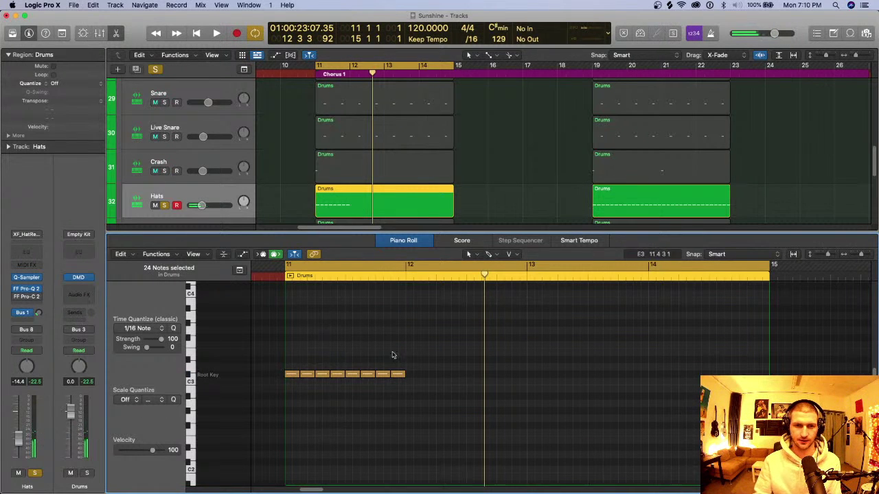
# Select the first hat note in bar 11 and choose the Velocity Tool as the Piano Roll's third tool.
pyautogui.click(295, 375)
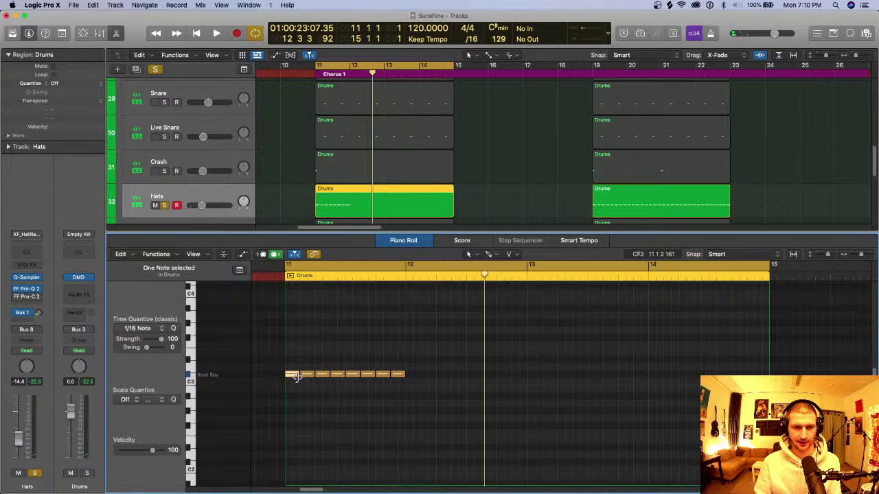
pyautogui.click(518, 255)
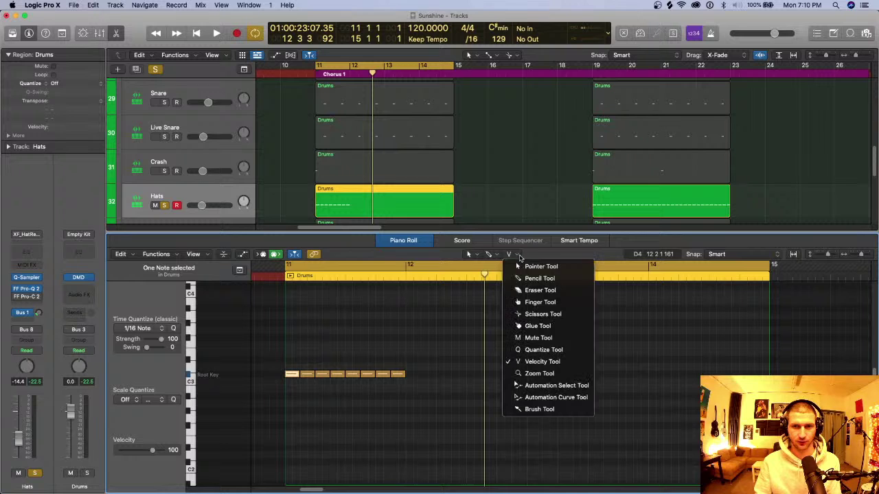
pyautogui.click(527, 257)
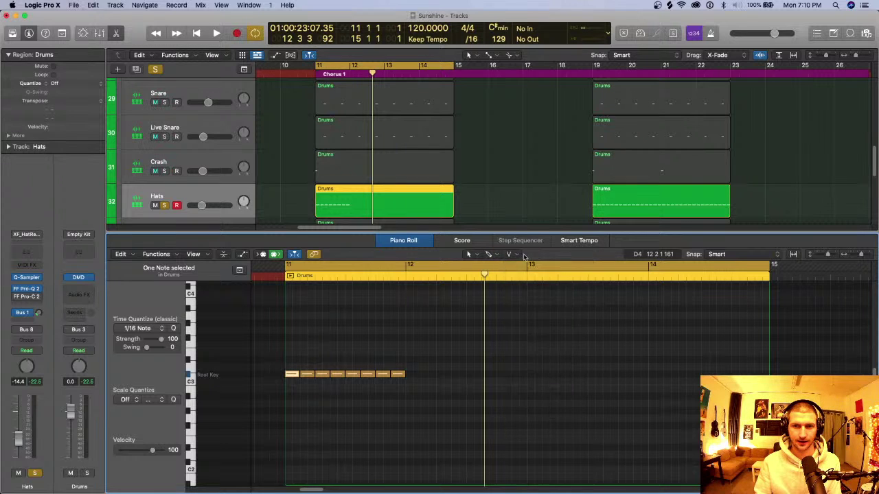
pyautogui.click(512, 255)
pyautogui.click(534, 363)
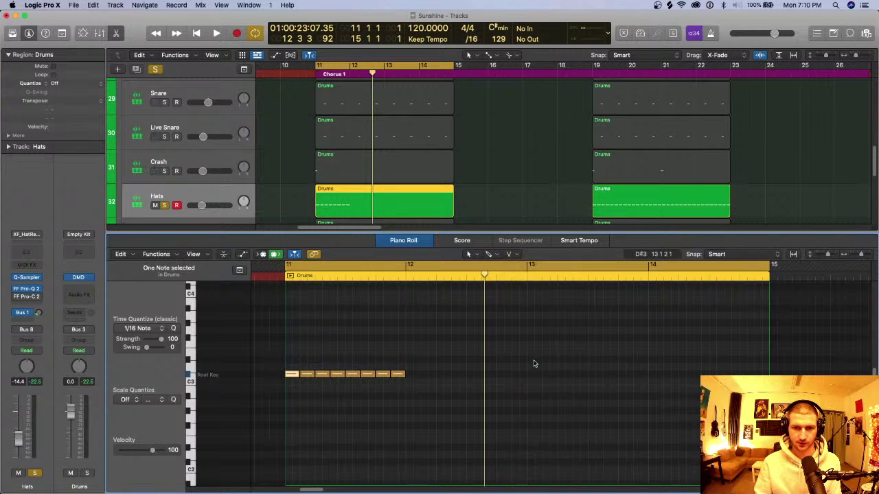
# Look through the Devices, General, Sampler and Editing pages of the Audio preferences for the right mouse button setting.
pyautogui.click(74, 4)
pyautogui.moveTo(42, 5)
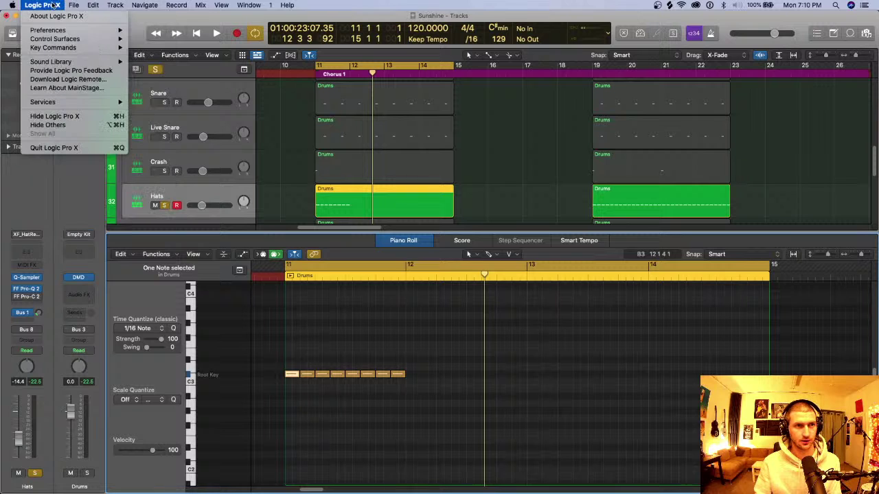
pyautogui.moveTo(55, 32)
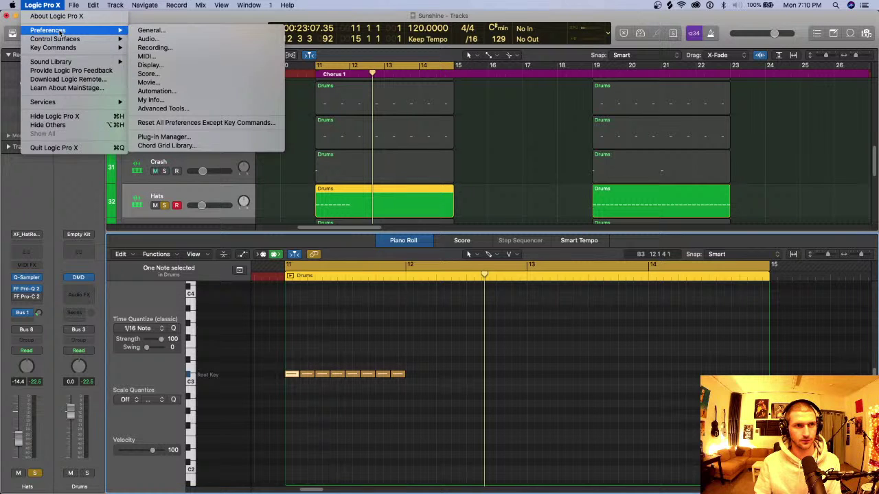
pyautogui.press('Escape')
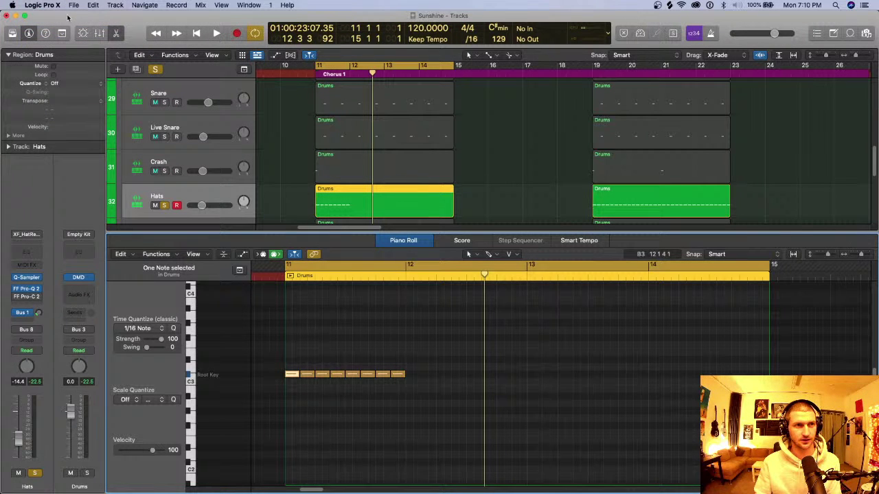
pyautogui.click(42, 5)
pyautogui.moveTo(55, 30)
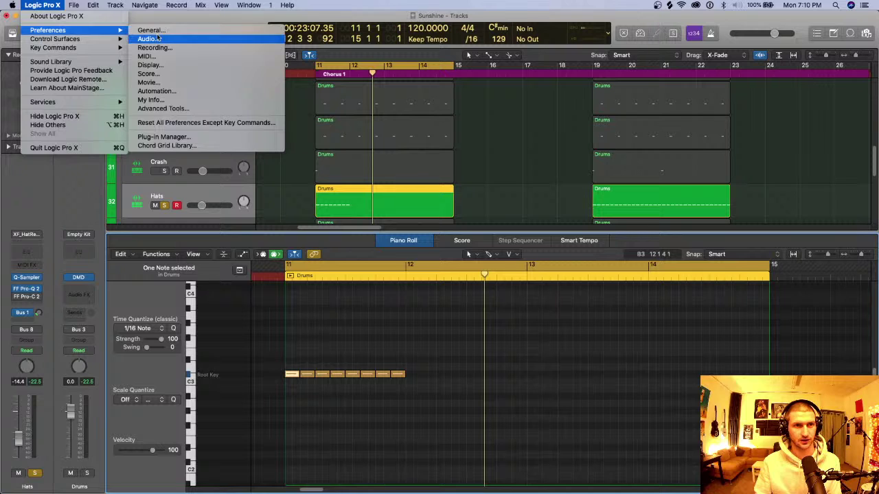
pyautogui.press('Escape')
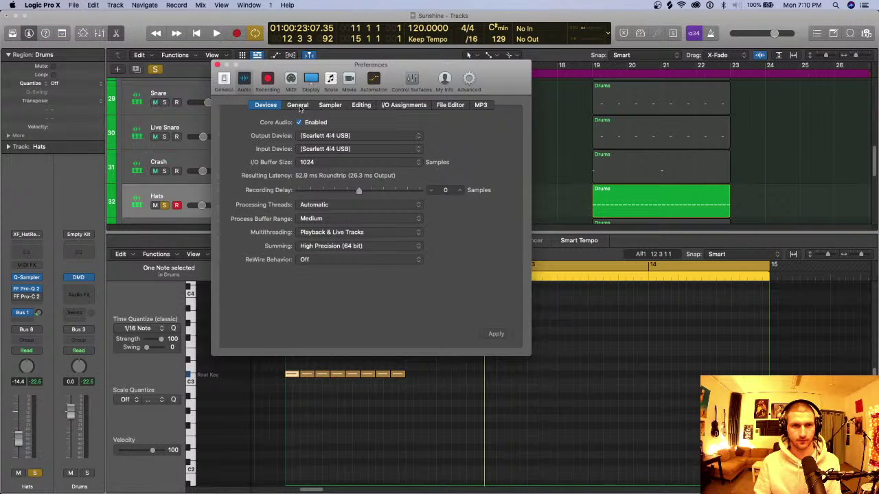
pyautogui.click(353, 105)
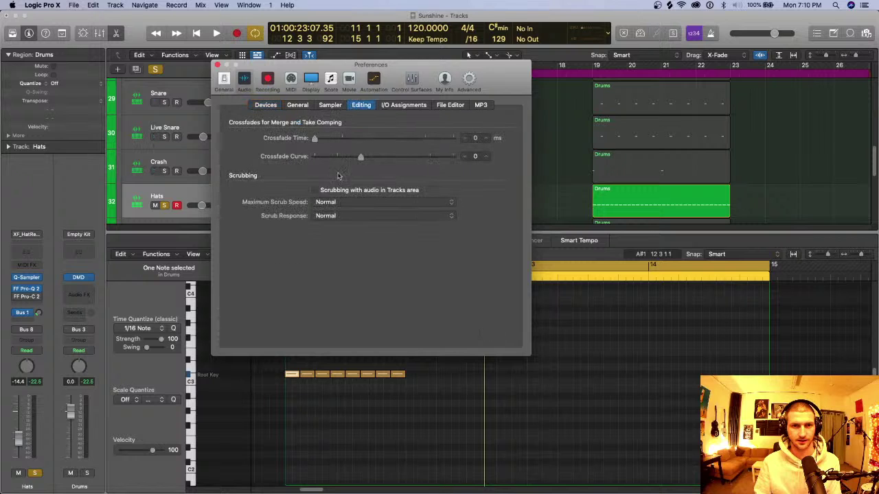
pyautogui.click(331, 105)
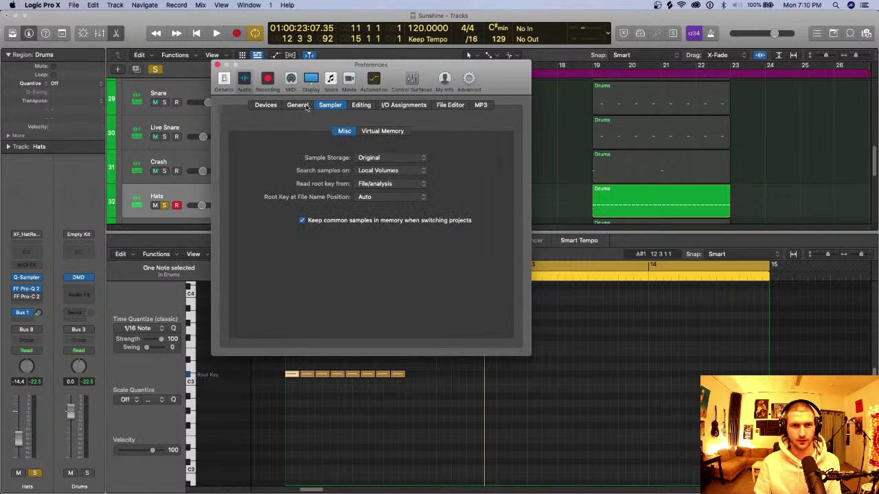
pyautogui.click(362, 105)
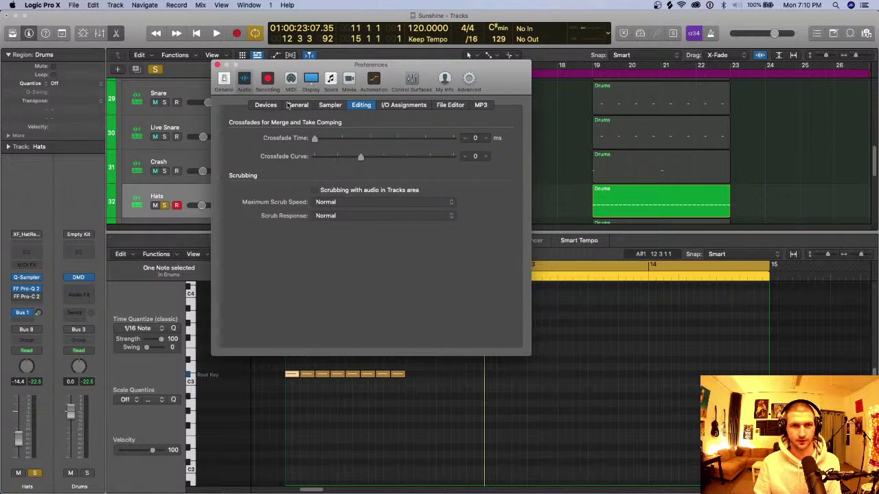
pyautogui.click(272, 105)
pyautogui.click(298, 105)
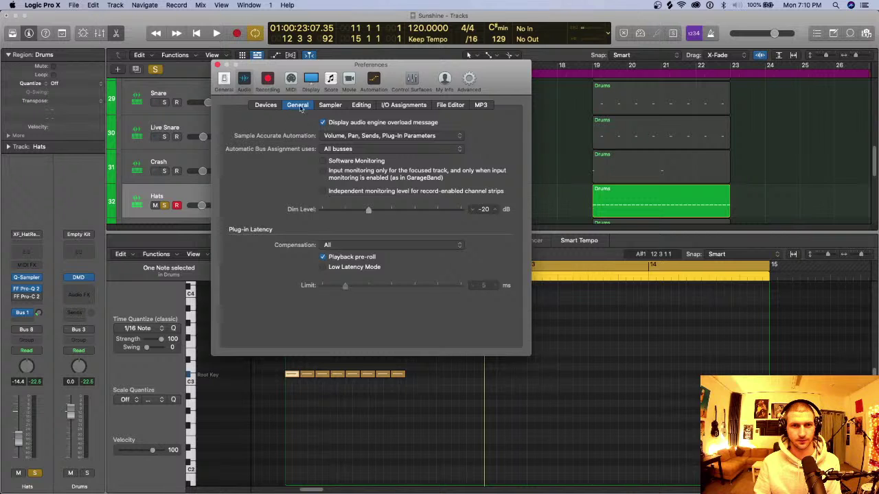
# In the General Editing preferences, set Right Mouse Button to Is Assignable to a Tool and close the preferences.
pyautogui.click(225, 81)
pyautogui.click(342, 110)
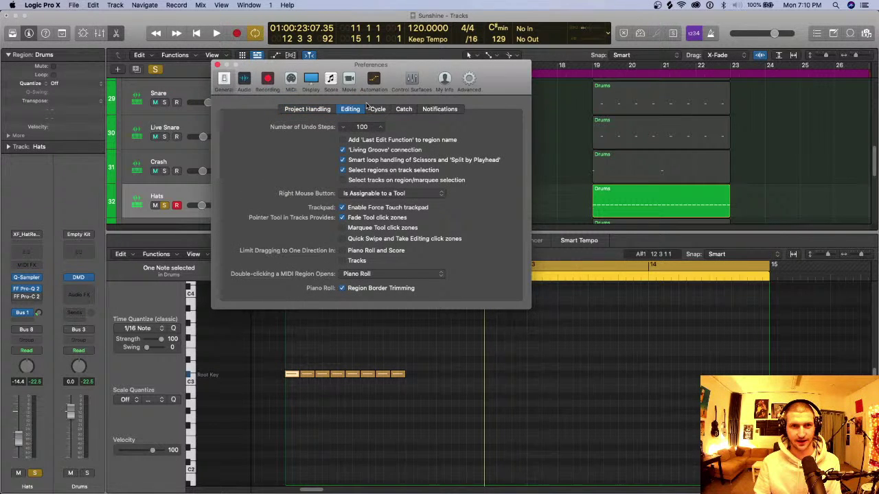
pyautogui.click(346, 195)
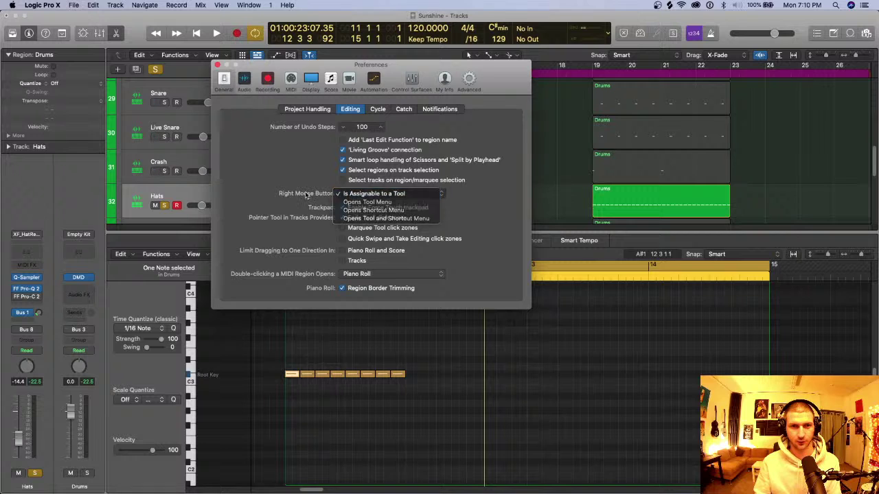
pyautogui.click(369, 194)
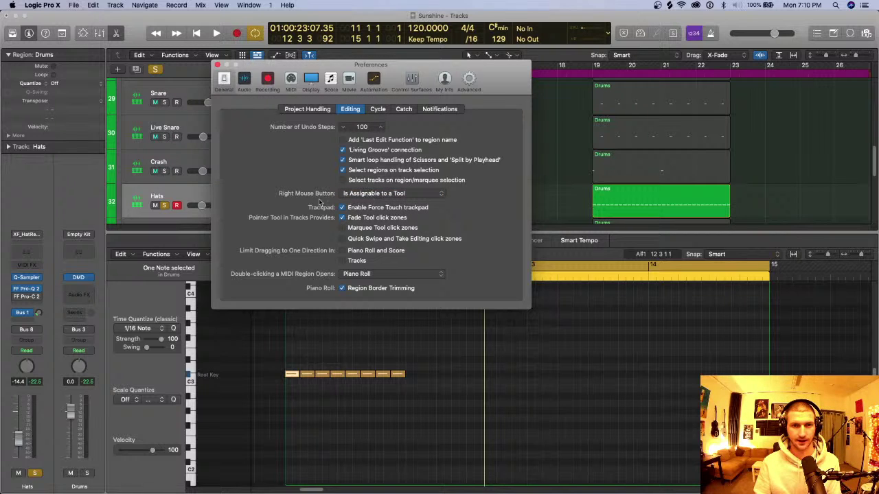
pyautogui.click(217, 65)
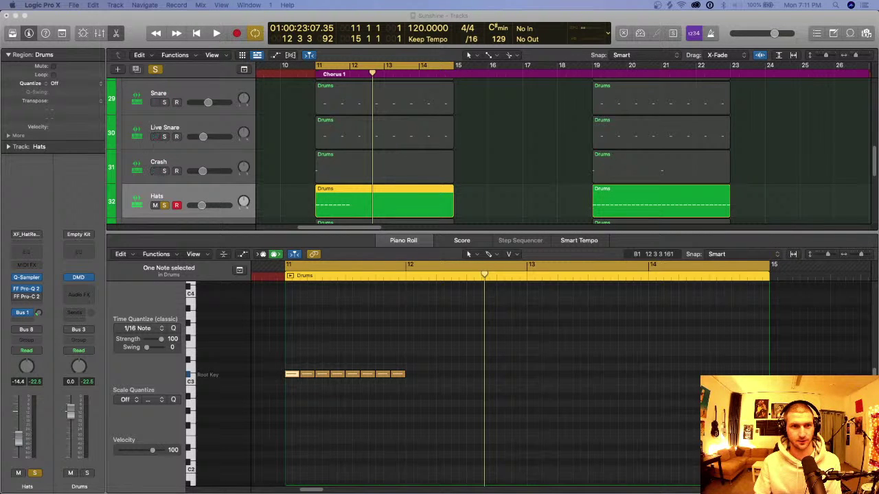
# Return the playhead to bar 11 and vary the velocities of the first six hat notes, setting the sixth to 92.
pyautogui.click(254, 241)
pyautogui.click(315, 66)
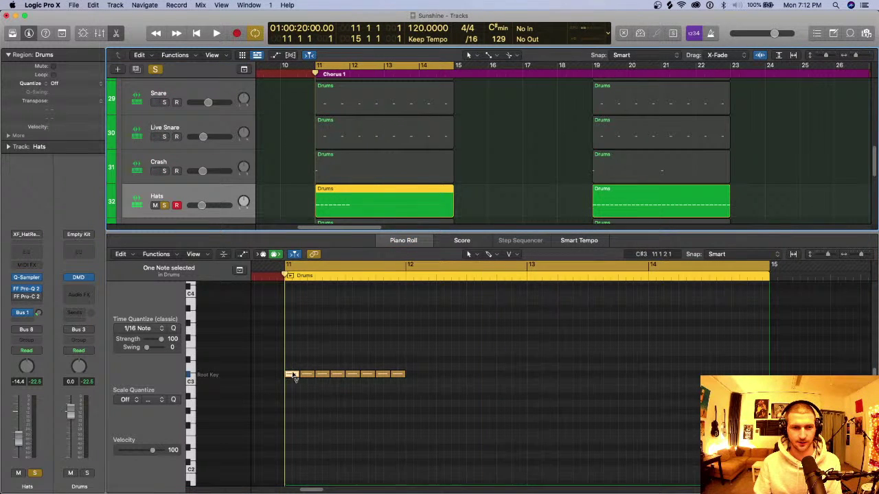
pyautogui.moveTo(292, 371); pyautogui.dragTo(373, 383)
pyautogui.click(349, 375)
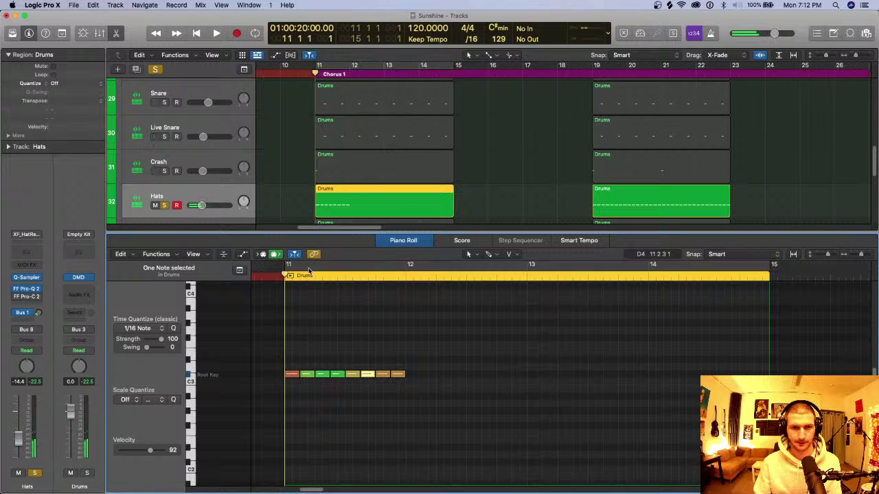
# Set the cycle range to bar 11 only and listen to the soloed hats.
pyautogui.moveTo(288, 272); pyautogui.dragTo(397, 274)
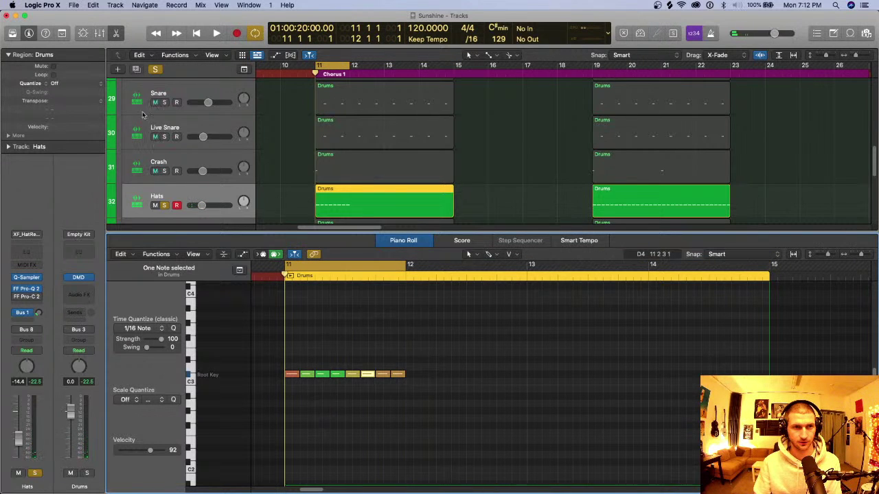
pyautogui.click(155, 70)
pyautogui.click(164, 204)
pyautogui.press('space')
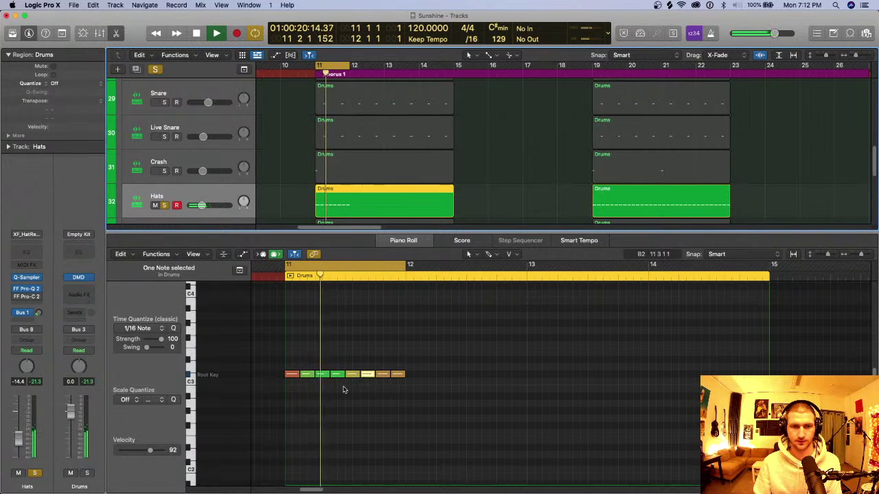
pyautogui.press('space')
# Set the fourth hat note's velocity to 92 and lower the fifth and sixth, with the sixth at 75.
pyautogui.click(338, 376)
pyautogui.press('space')
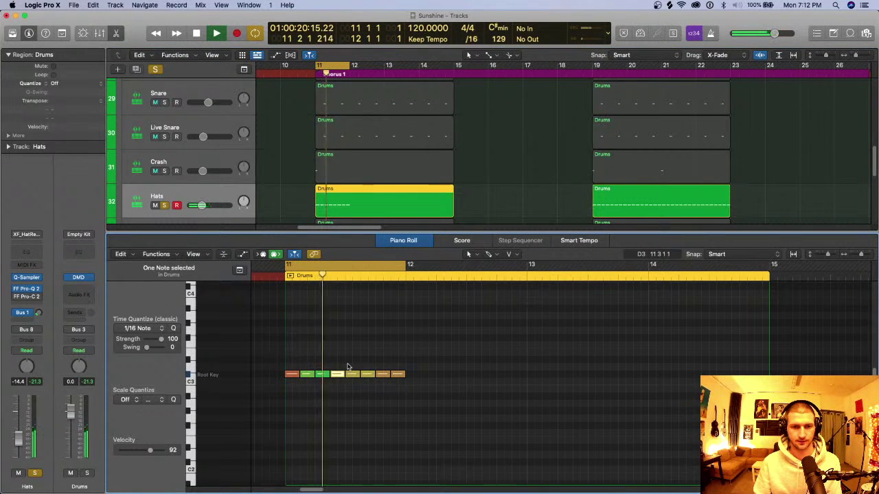
pyautogui.moveTo(353, 383)
pyautogui.mouseDown()
pyautogui.moveTo(355, 400)
pyautogui.moveTo(367, 392)
pyautogui.mouseUp()
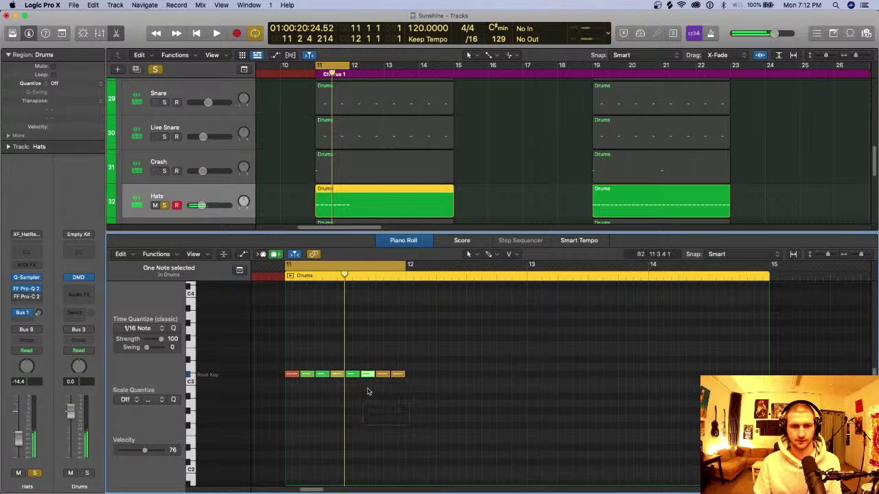
pyautogui.press('space')
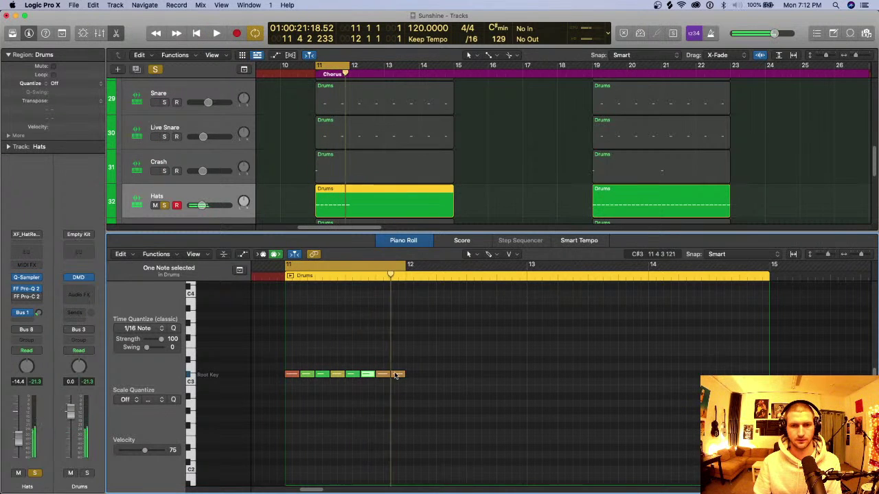
# Raise the seventh hat note's velocity, set the eighth's to 79, and listen to the looped bar.
pyautogui.press('space')
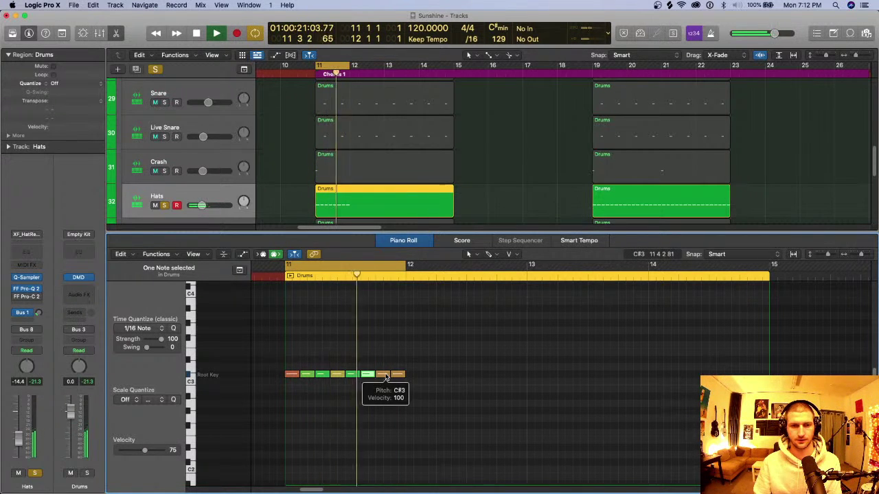
pyautogui.press('space')
pyautogui.moveTo(386, 376); pyautogui.dragTo(397, 392)
pyautogui.press('space')
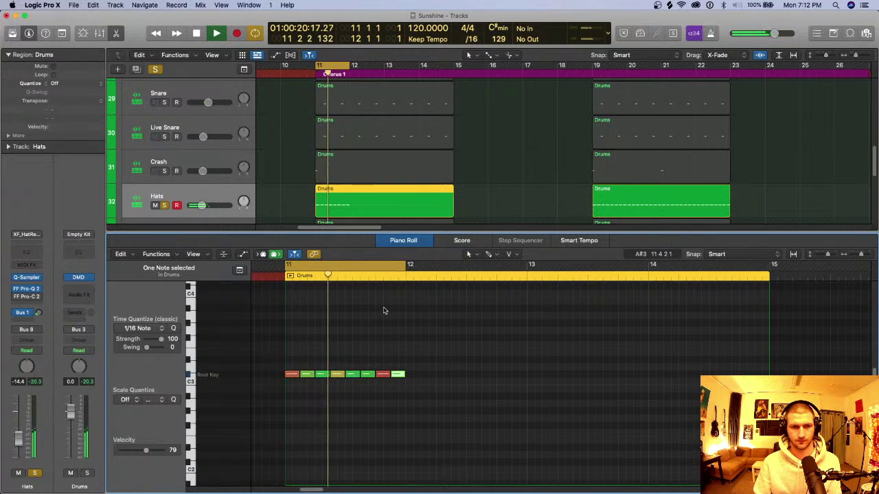
pyautogui.press('space')
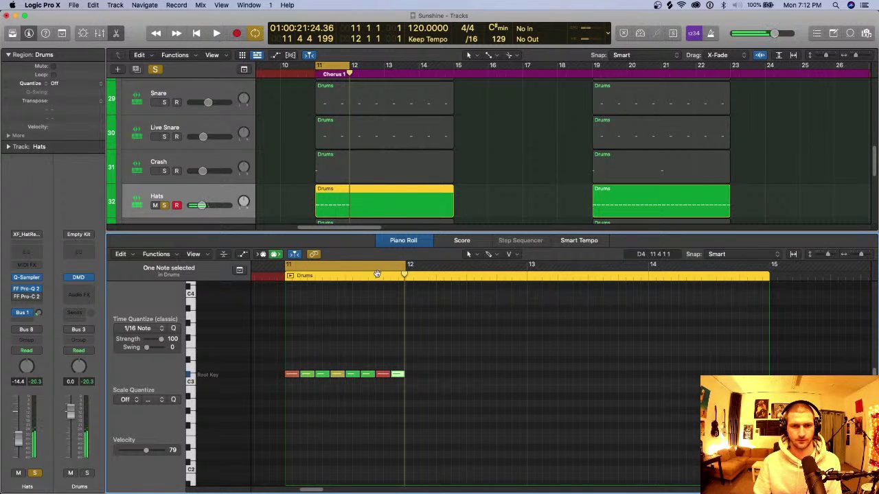
# Select the eight hat notes in bar 11 and repeat them through bars 12, 13 and 14.
pyautogui.moveTo(371, 265); pyautogui.dragTo(399, 382)
pyautogui.moveTo(456, 388); pyautogui.dragTo(285, 371)
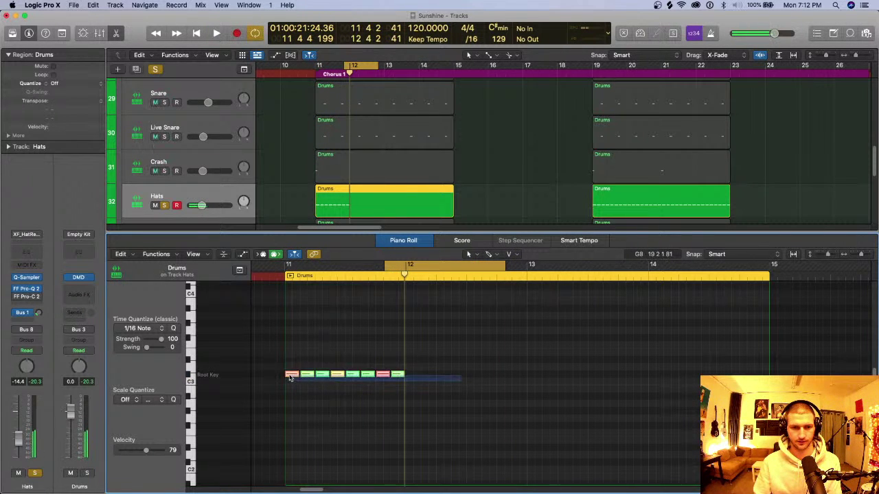
pyautogui.press('super+r')
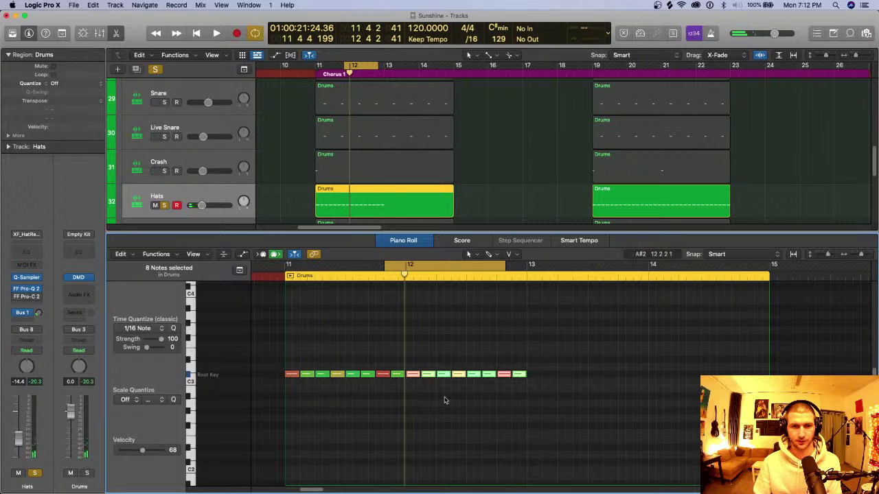
pyautogui.press('super+r')
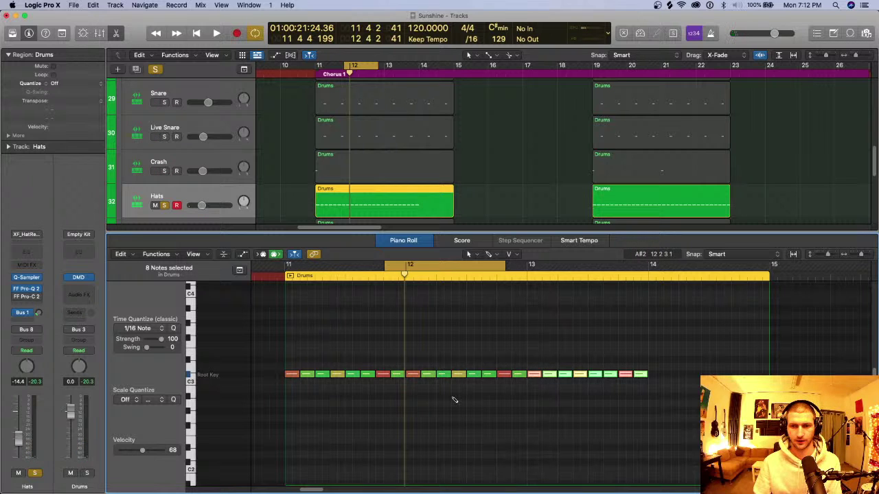
pyautogui.press('super+r')
pyautogui.press('super+r')
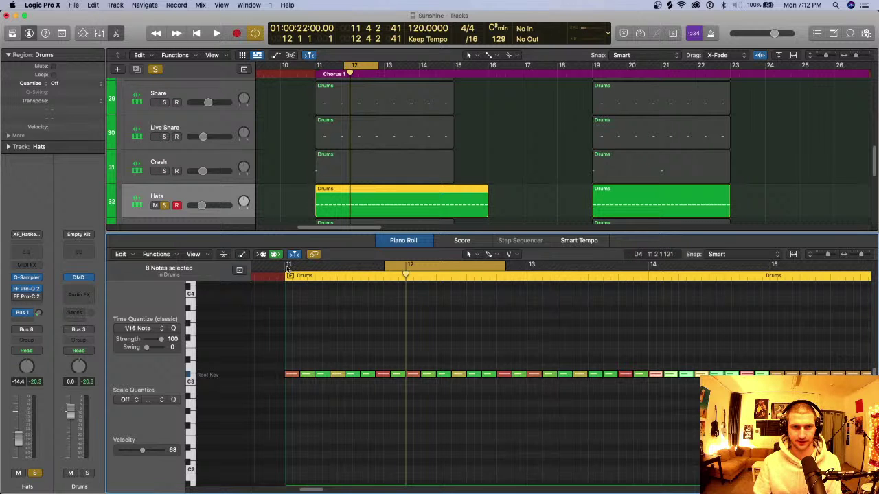
# Cycle the range from bar 11 to bar 13 and listen to the repeated hats.
pyautogui.moveTo(288, 267); pyautogui.dragTo(531, 266)
pyautogui.press('space')
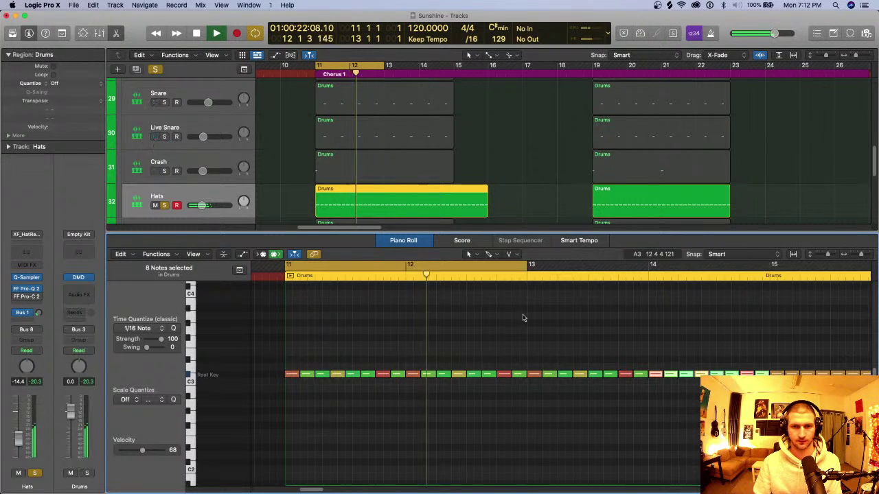
pyautogui.press('c')
# Set the cycle range from bar 11 to bar 15 and trim the Hats region's end back to bar 15.
pyautogui.press('super+Left')
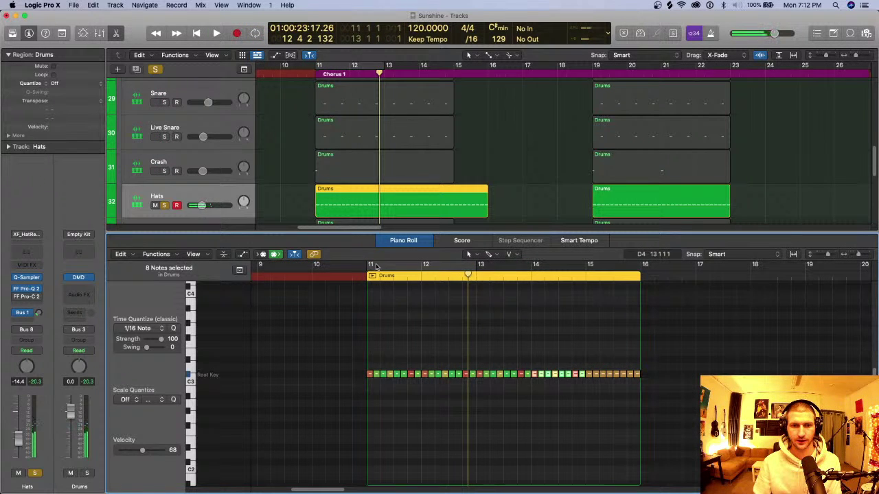
pyautogui.moveTo(376, 267); pyautogui.dragTo(590, 267)
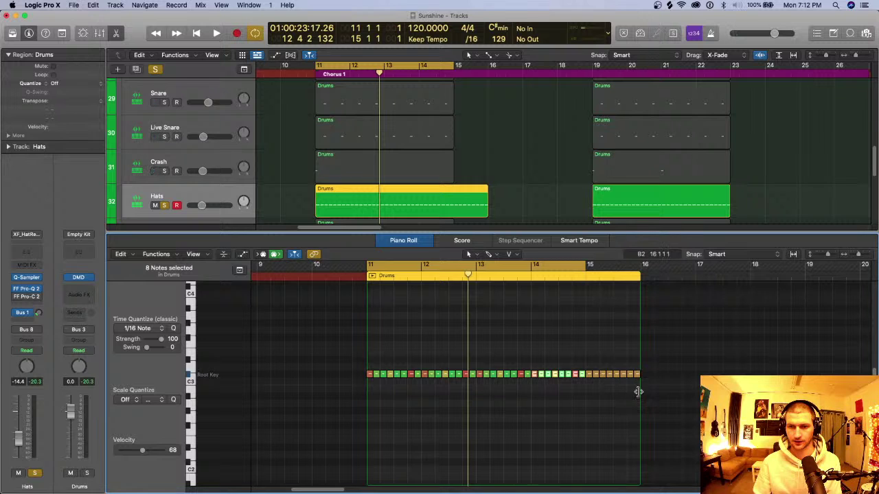
pyautogui.moveTo(638, 391); pyautogui.dragTo(585, 392)
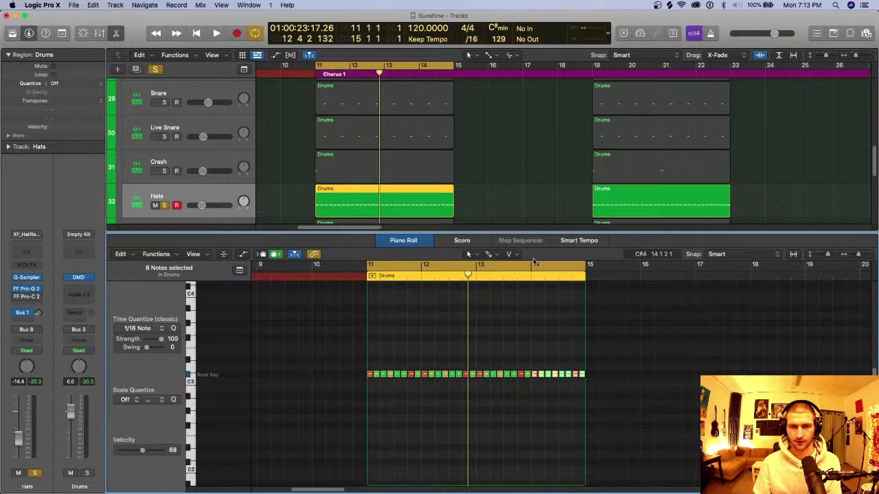
pyautogui.press('z')
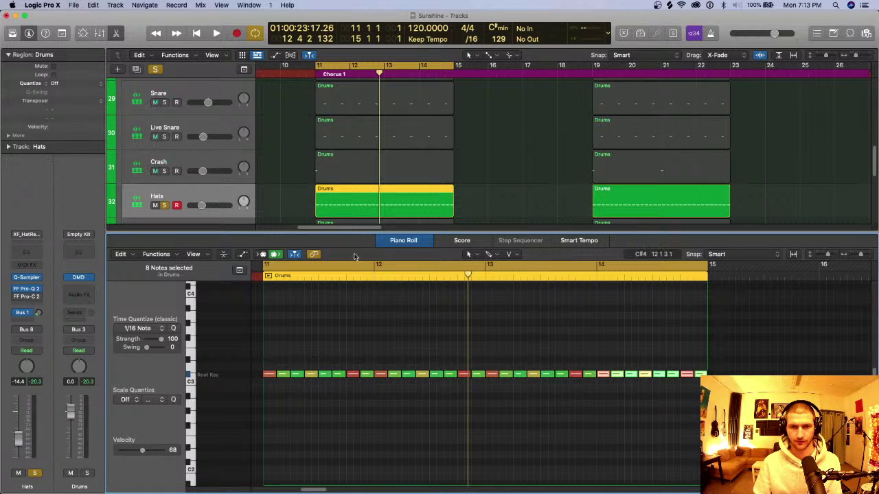
# Delete the Hats region at bar 11 and create a Step Sequencer pattern with the C#3 row's step rate at /8.
pyautogui.click(349, 198)
pyautogui.press('Delete')
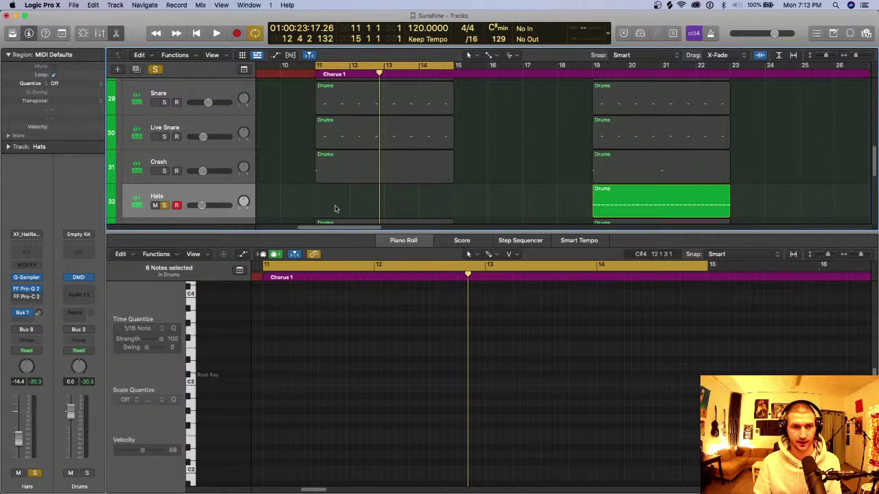
pyautogui.click(519, 241)
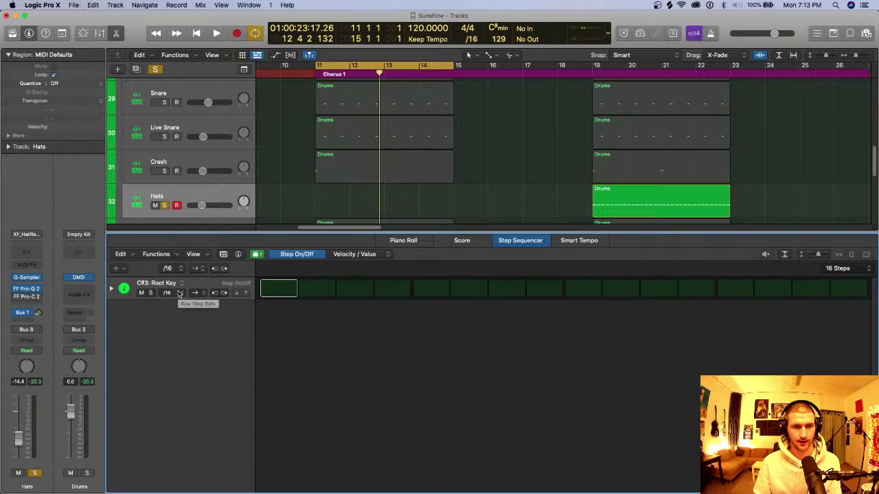
pyautogui.click(178, 293)
pyautogui.click(177, 286)
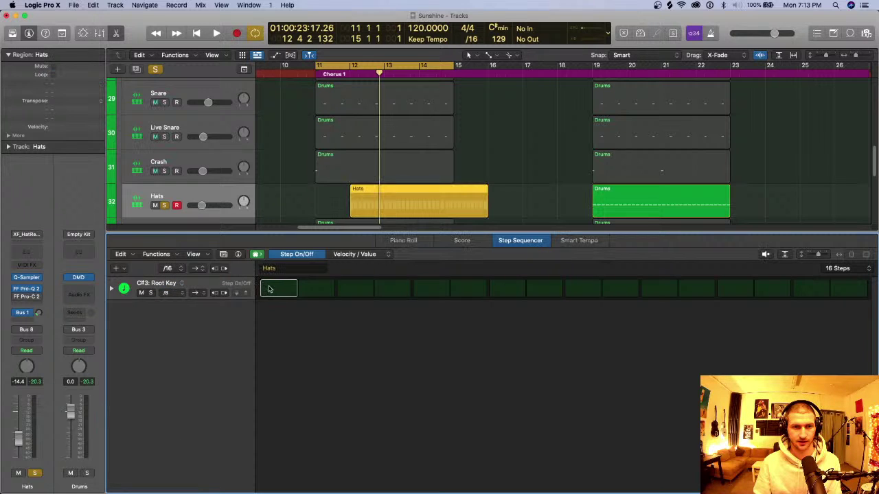
# Turn on all 16 steps of the C#3 row and move the Hats pattern region to start at bar 11.
pyautogui.moveTo(287, 288); pyautogui.dragTo(738, 288)
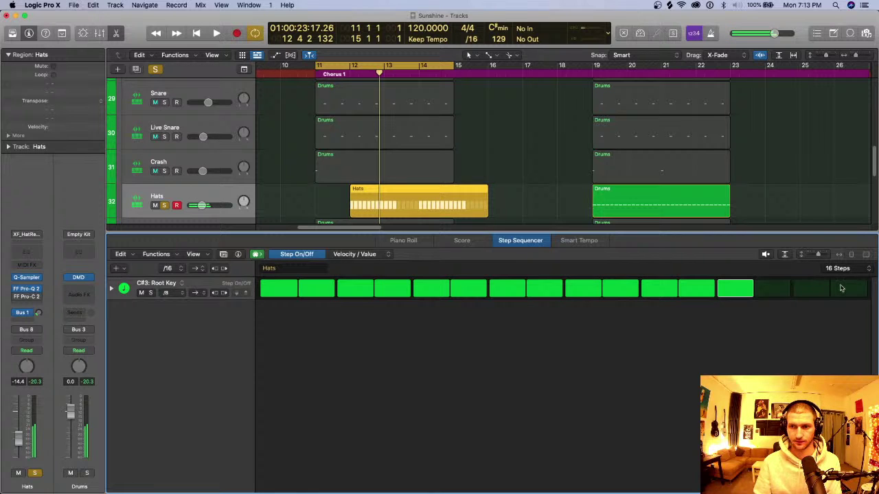
pyautogui.moveTo(841, 289); pyautogui.dragTo(779, 288)
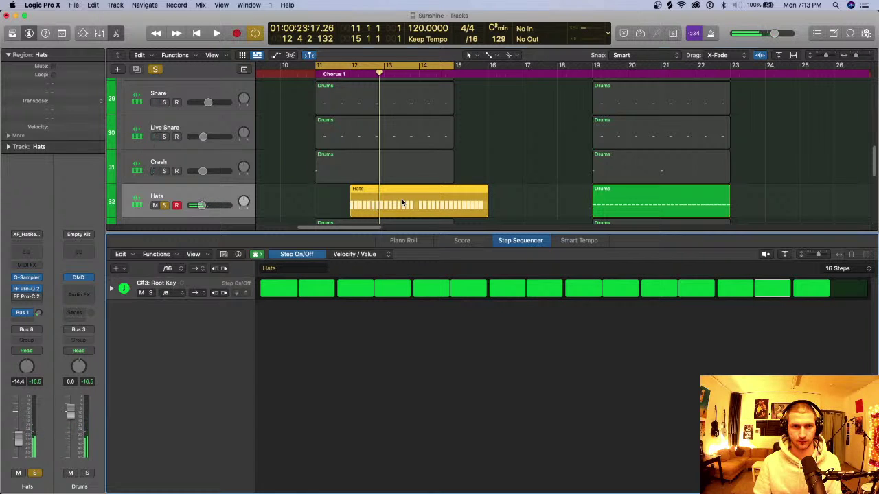
pyautogui.moveTo(402, 204); pyautogui.dragTo(367, 203)
pyautogui.moveTo(369, 214); pyautogui.dragTo(385, 203)
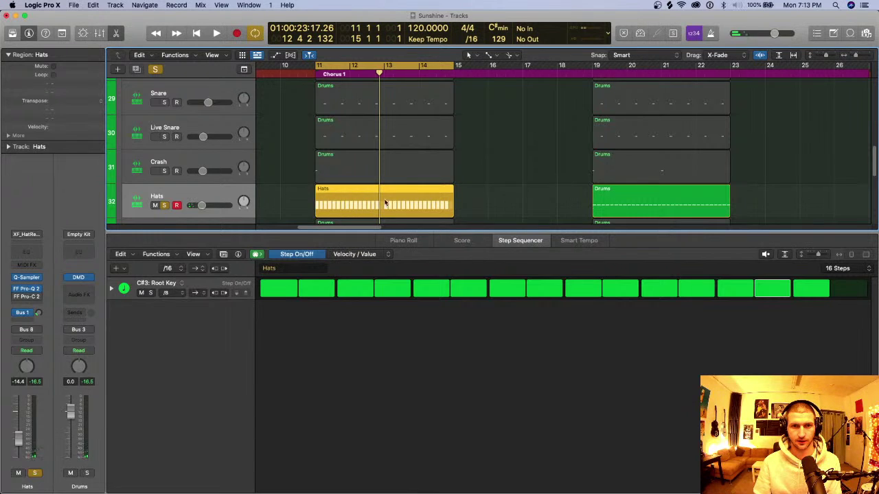
pyautogui.click(849, 288)
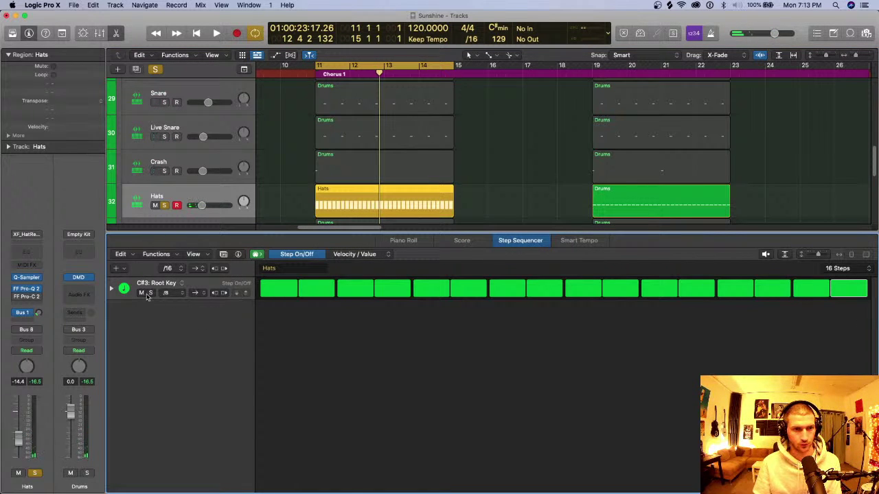
# Show the hat pattern's Velocity and Note Repeat rows, lower every step's velocity to 80, and audition the pattern.
pyautogui.click(112, 289)
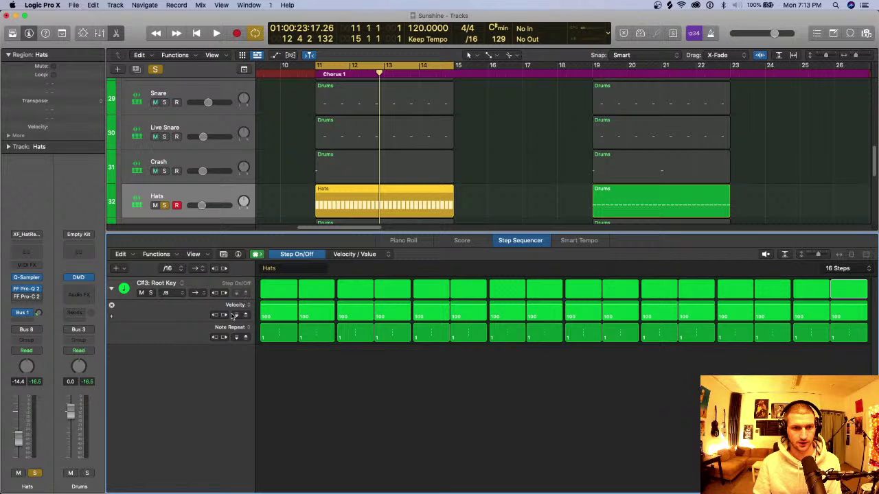
pyautogui.moveTo(232, 315); pyautogui.dragTo(239, 337)
pyautogui.press('space')
pyautogui.press('space')
pyautogui.press('space')
pyautogui.press('space')
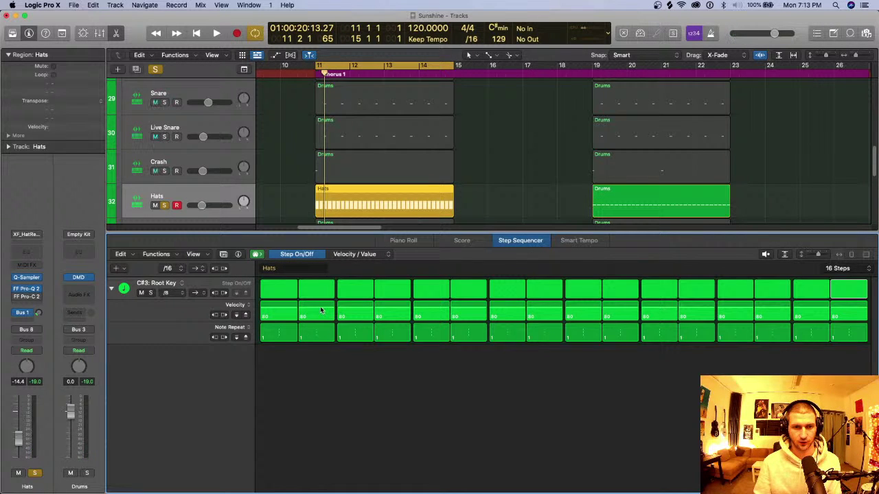
# Vary the velocities of hat steps 2 through 16 individually, mixing soft and loud hits up to 91, and audition the groove.
pyautogui.moveTo(320, 311); pyautogui.dragTo(393, 320)
pyautogui.moveTo(432, 310)
pyautogui.mouseDown()
pyautogui.moveTo(506, 319)
pyautogui.moveTo(775, 313)
pyautogui.mouseUp()
pyautogui.press('space')
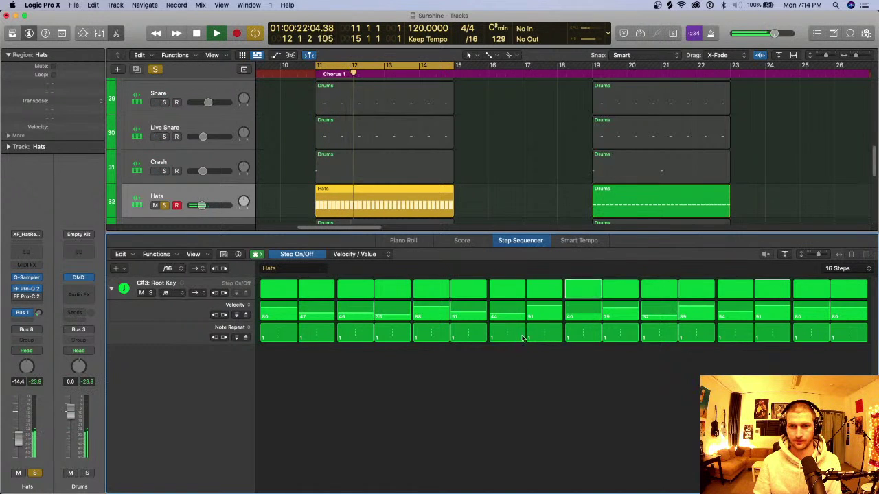
pyautogui.press('space')
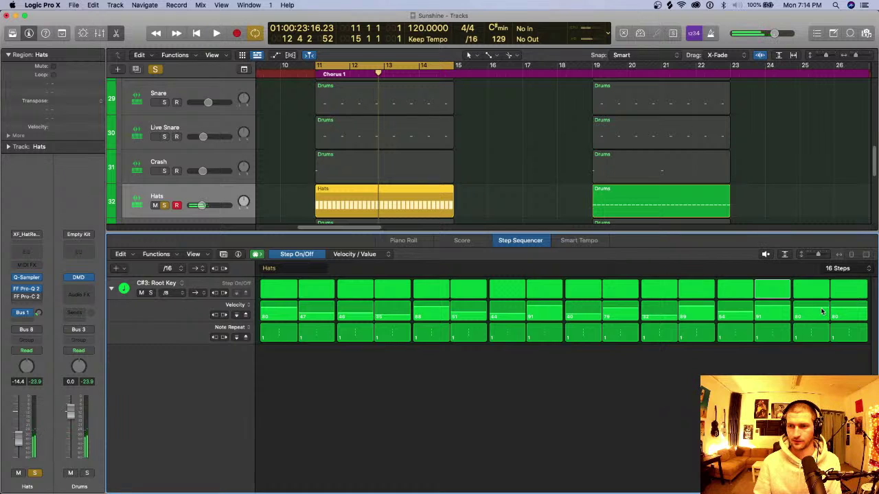
pyautogui.moveTo(821, 311)
pyautogui.mouseDown()
pyautogui.moveTo(810, 315)
pyautogui.moveTo(850, 313)
pyautogui.mouseUp()
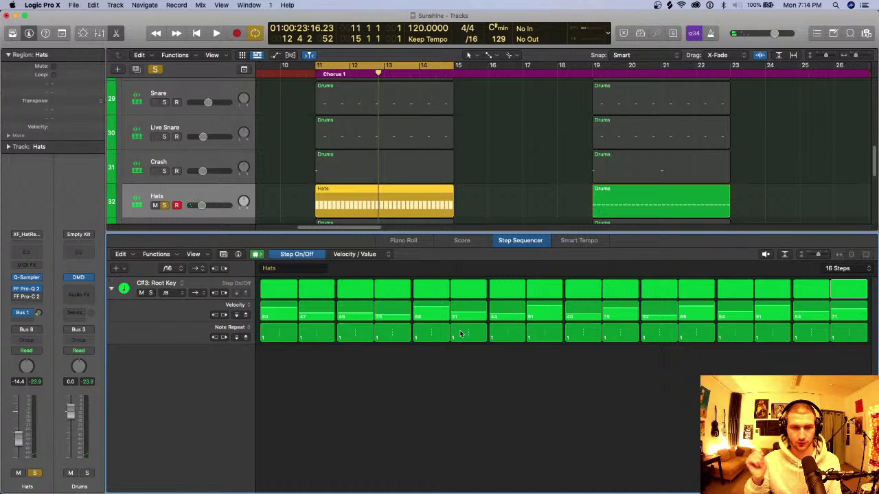
pyautogui.press('space')
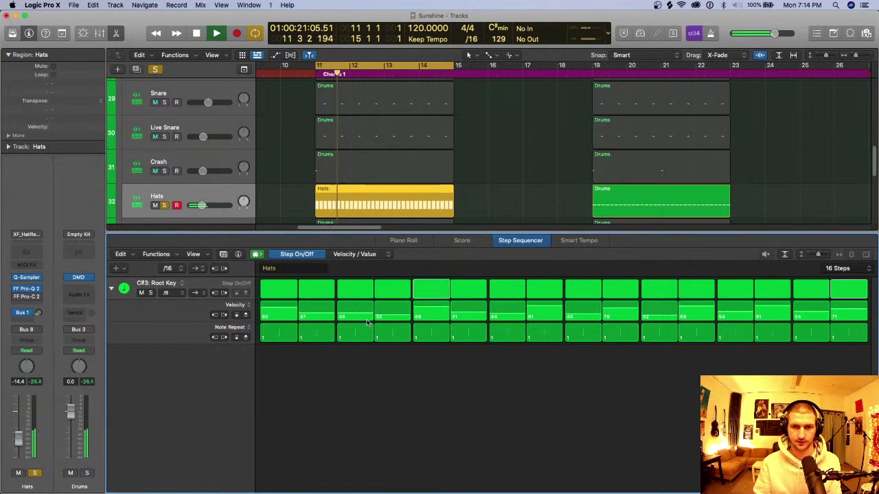
# Set the note repeat of the eighth hat step to 3 and play the pattern back.
pyautogui.press('space')
pyautogui.moveTo(552, 336); pyautogui.dragTo(552, 338)
pyautogui.press('space')
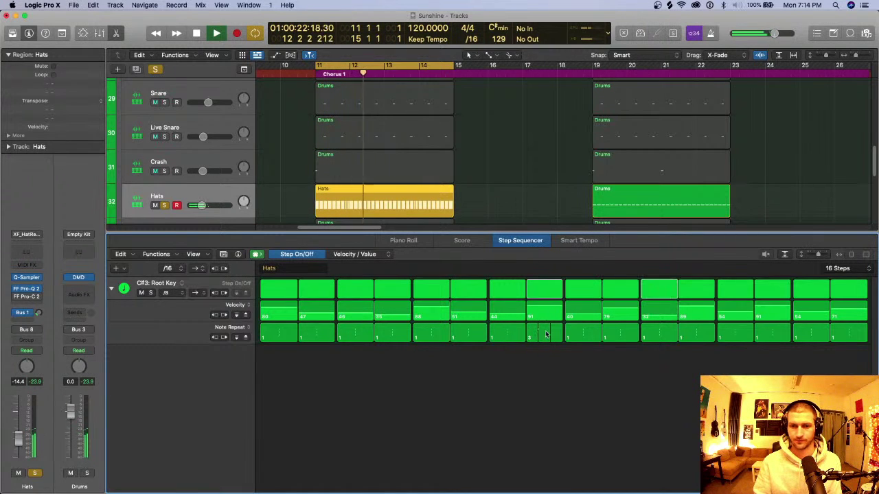
pyautogui.press('space')
# Try a note repeat of 2 on the eighth hat step and 16 or fewer on the ninth, cycling playback from bar 12.
pyautogui.moveTo(541, 334)
pyautogui.mouseDown()
pyautogui.moveTo(565, 336)
pyautogui.moveTo(555, 347)
pyautogui.moveTo(618, 337)
pyautogui.moveTo(589, 343)
pyautogui.moveTo(587, 323)
pyautogui.moveTo(587, 343)
pyautogui.moveTo(586, 294)
pyautogui.moveTo(523, 223)
pyautogui.mouseUp()
pyautogui.click(371, 64)
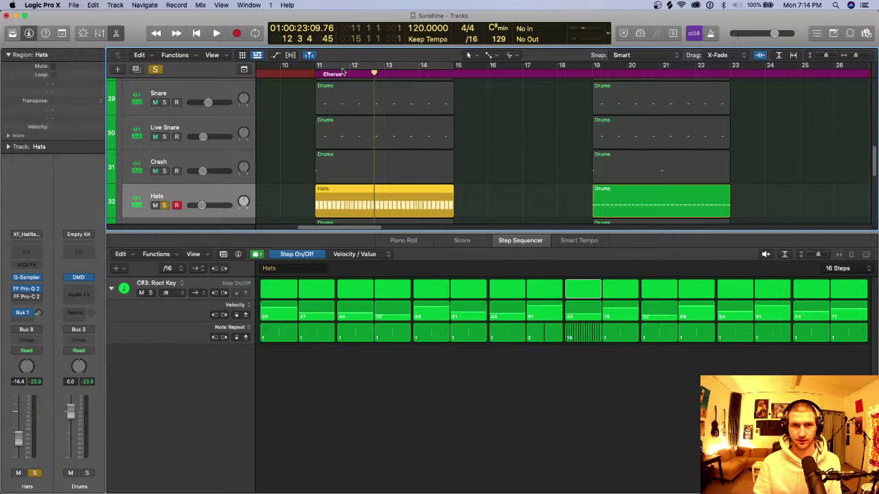
pyautogui.click(343, 71)
pyautogui.press('space')
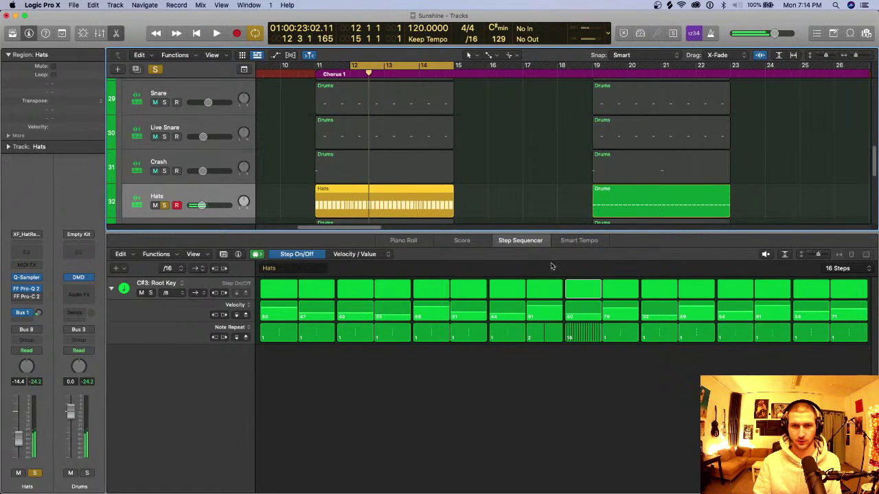
pyautogui.moveTo(585, 337); pyautogui.dragTo(586, 308)
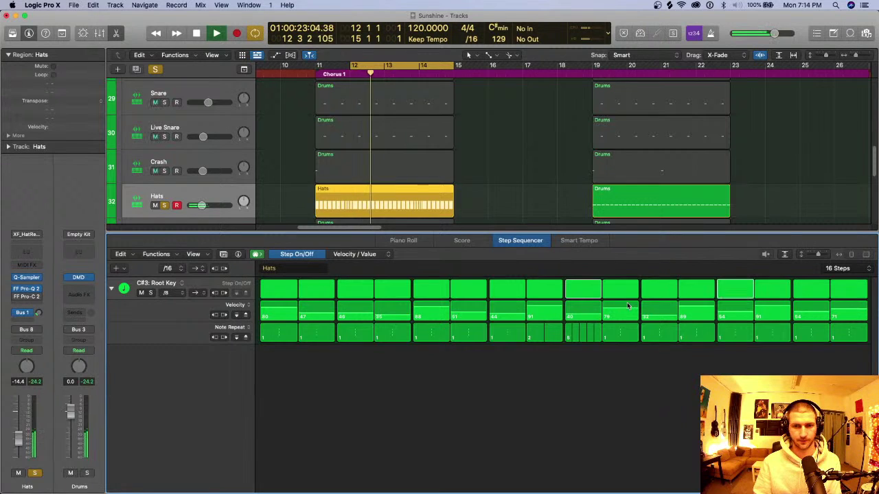
# Restore the cycle start to bar 11, the ninth step's note repeat to 1 and the eighth step's to 3.
pyautogui.click(348, 69)
pyautogui.moveTo(353, 66); pyautogui.dragTo(318, 66)
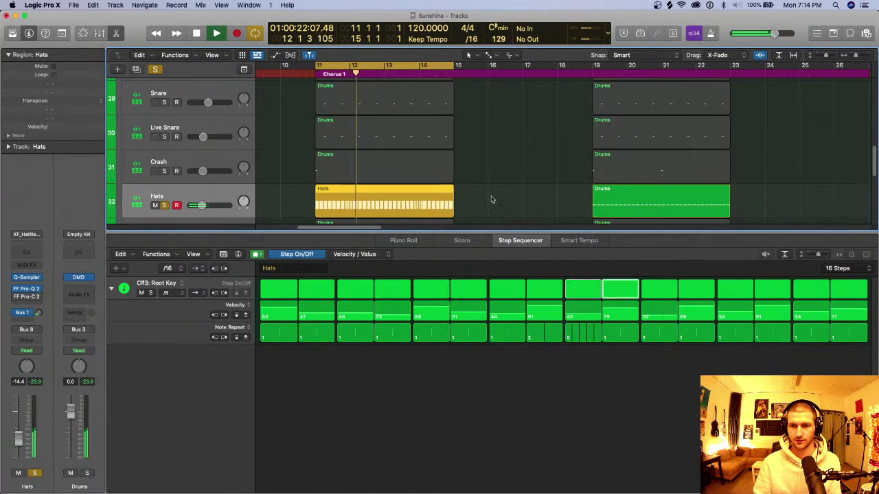
pyautogui.moveTo(585, 337); pyautogui.dragTo(575, 357)
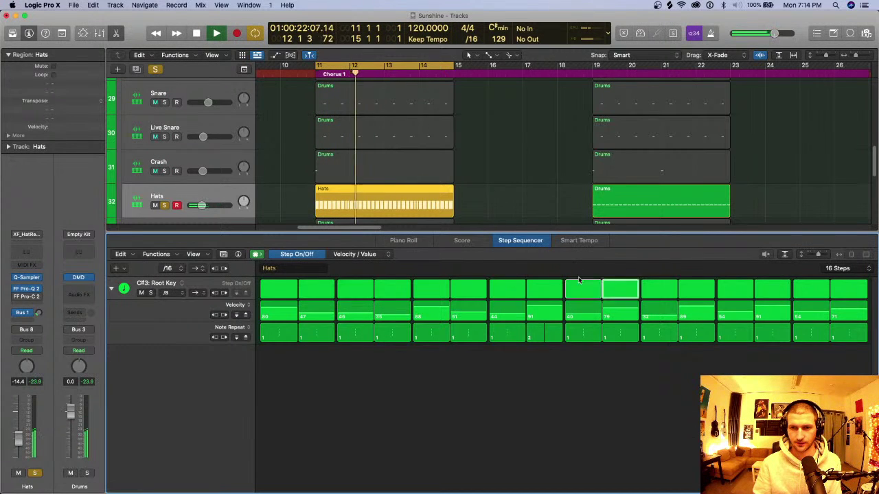
pyautogui.press('space')
pyautogui.moveTo(553, 337); pyautogui.dragTo(553, 339)
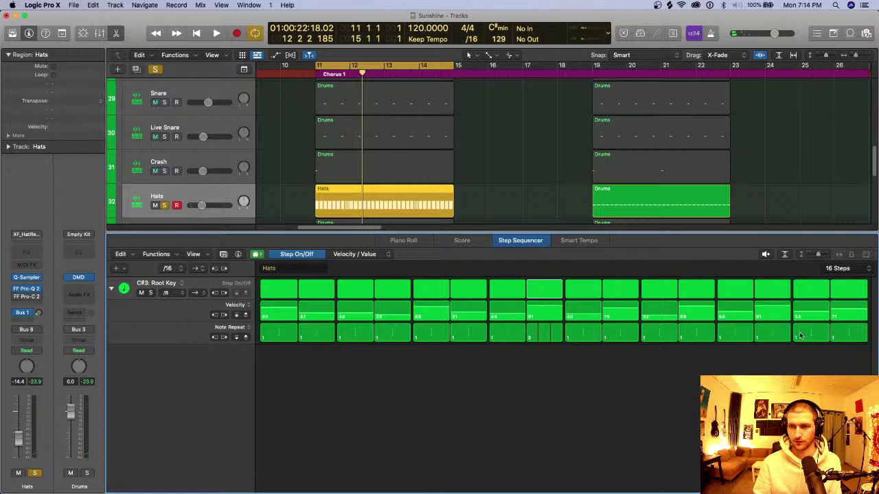
# Try a note repeat of 3 on the fourteenth hat step during playback, then reset it to 1.
pyautogui.moveTo(775, 337); pyautogui.dragTo(777, 339)
pyautogui.press('space')
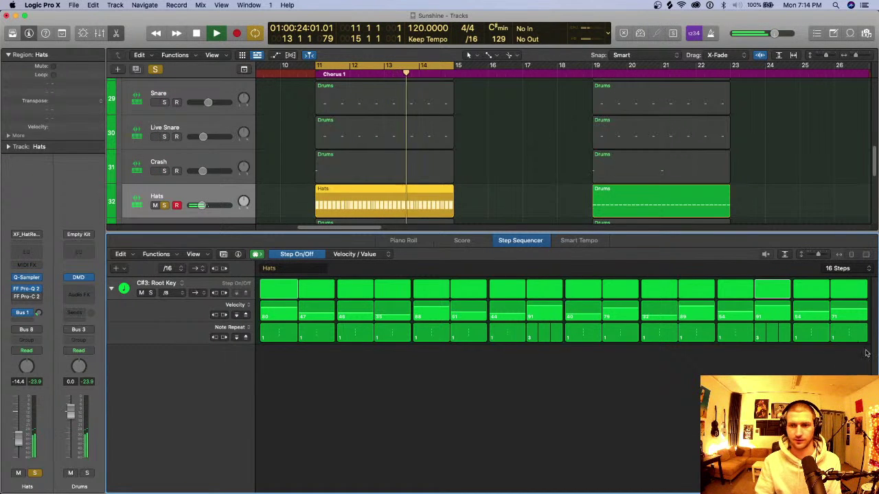
pyautogui.moveTo(764, 339); pyautogui.dragTo(760, 358)
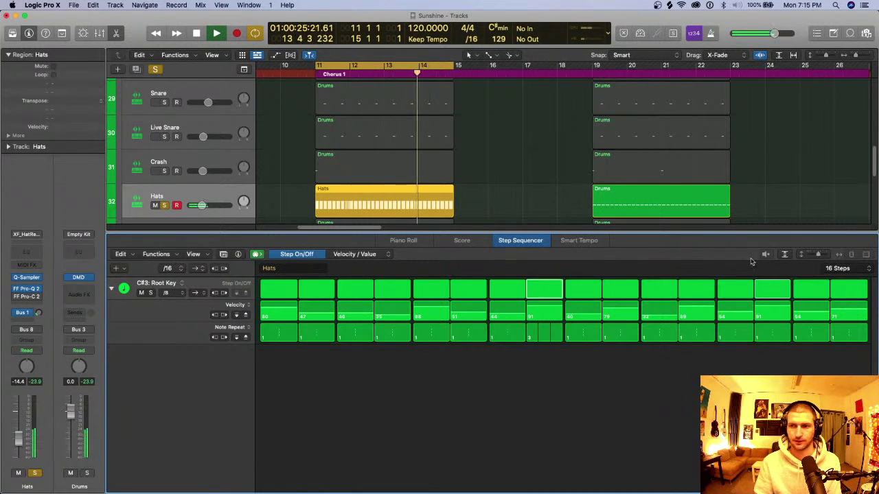
pyautogui.press('space')
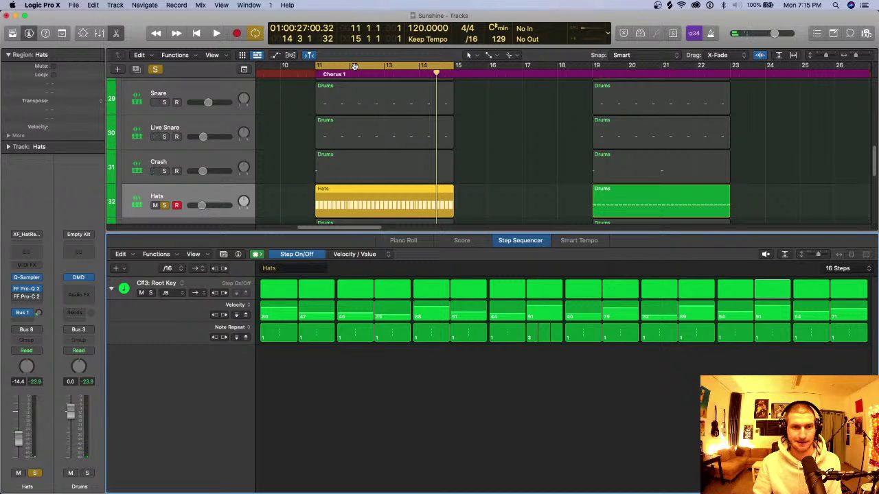
# Convert the Hats pattern region in Chorus 1 to a MIDI region and play it back.
pyautogui.press('t')
pyautogui.click(357, 197)
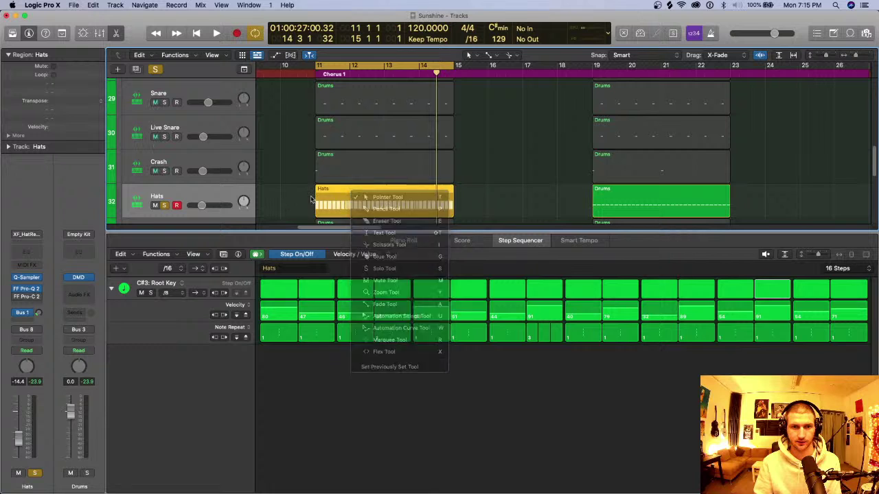
pyautogui.rightClick(327, 199)
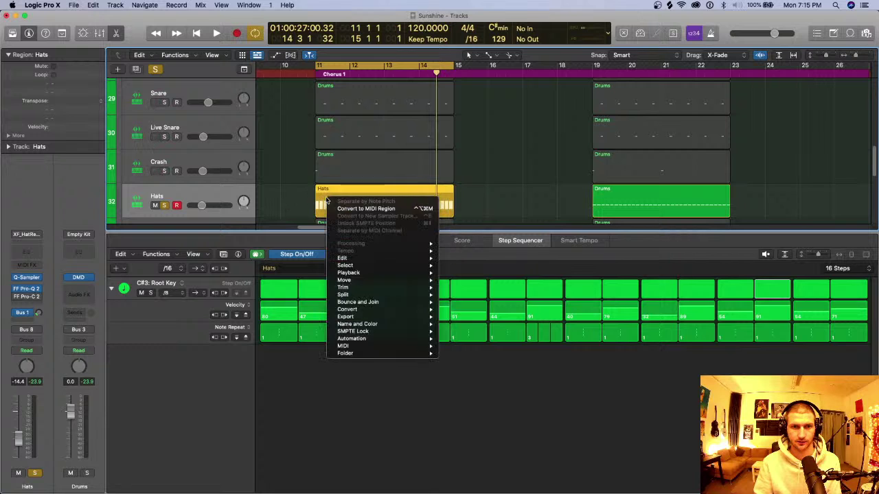
pyautogui.click(369, 208)
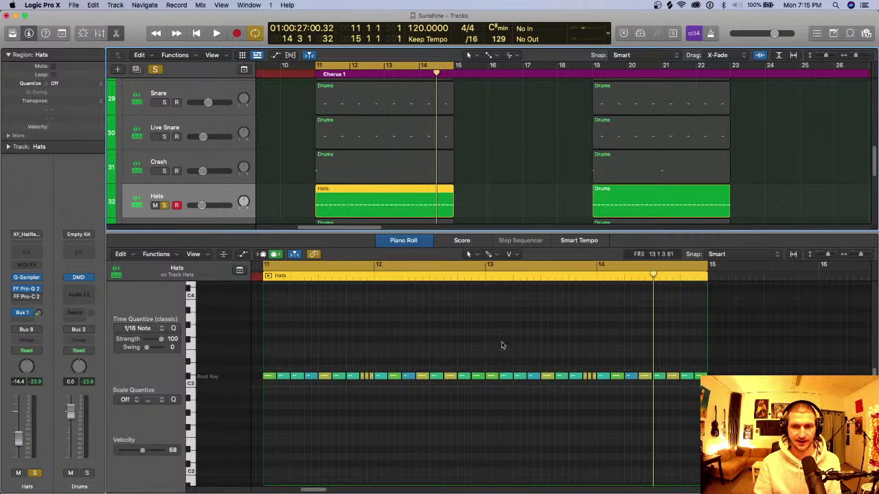
pyautogui.scroll(-1, 471, 406)
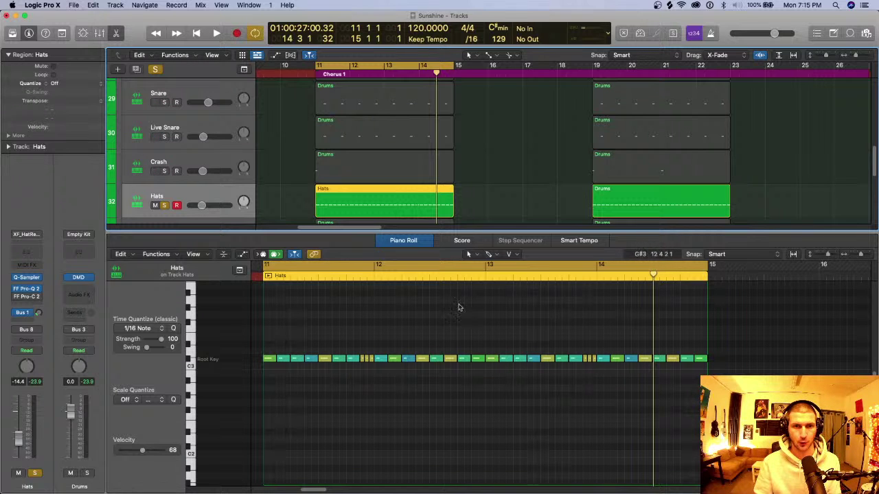
pyautogui.press('space')
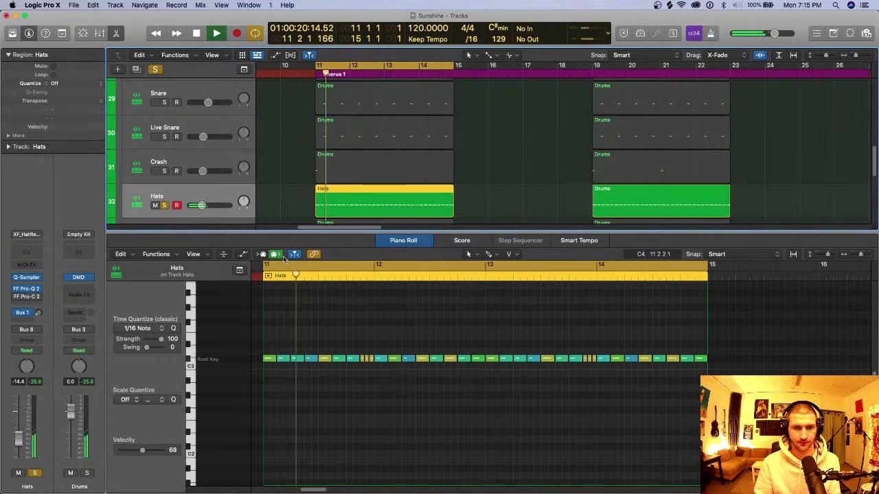
pyautogui.press('space')
# Copy the Chorus 1 Hats region onto the Tambourine track in place of its Drums region, and solo Tambourine.
pyautogui.press('p')
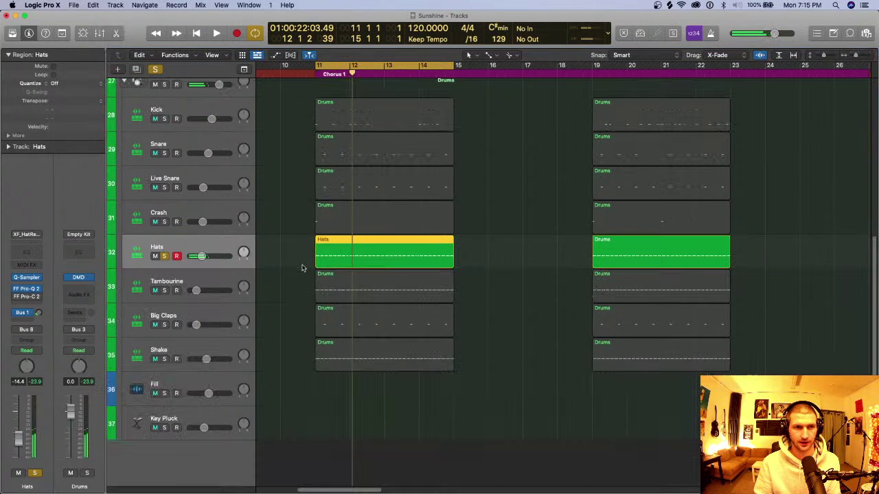
pyautogui.click(210, 281)
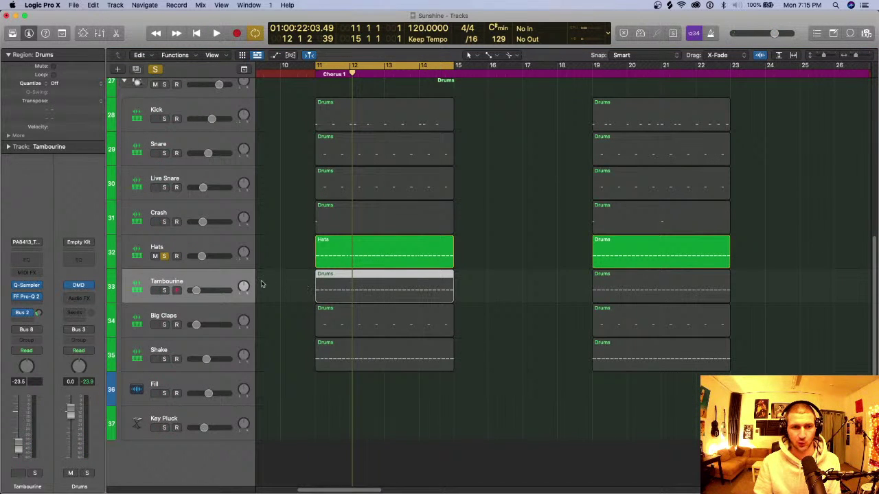
pyautogui.click(338, 269)
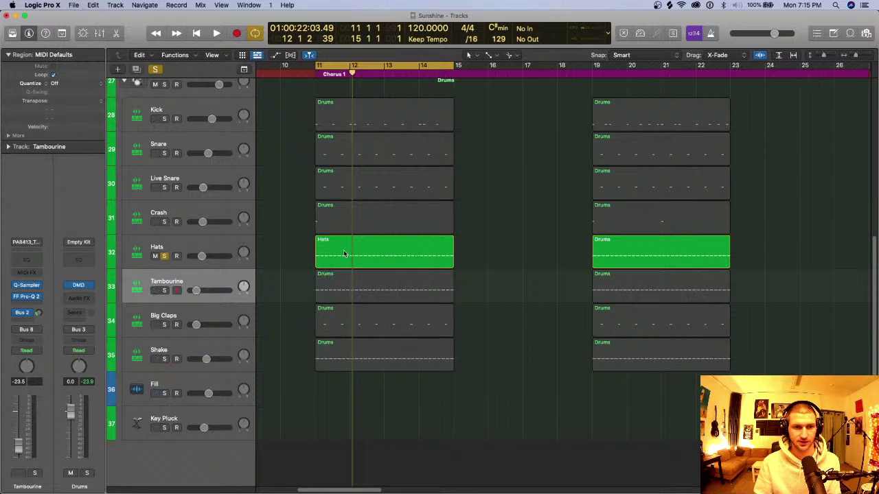
pyautogui.click(318, 289)
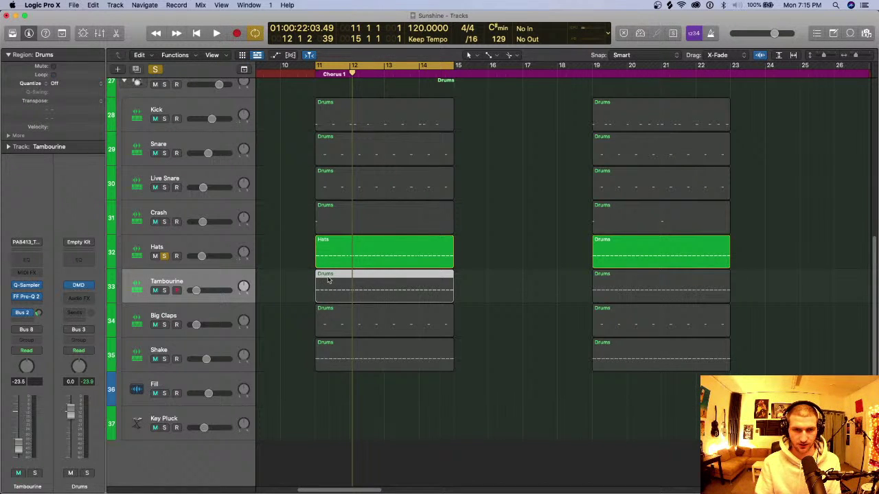
pyautogui.moveTo(355, 257); pyautogui.dragTo(358, 294)
pyautogui.click(167, 292)
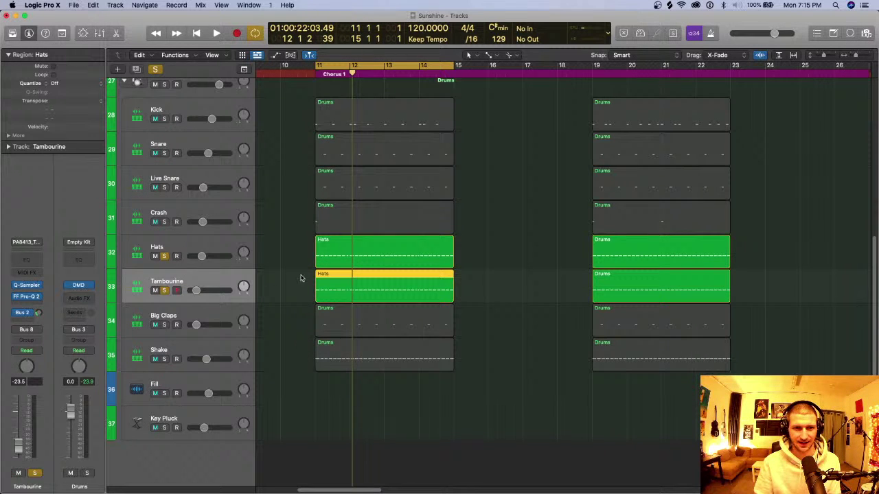
# In the tambourine copy, replace the triple-hit notes before bars 12 and 14 with one single note each.
pyautogui.doubleClick(343, 284)
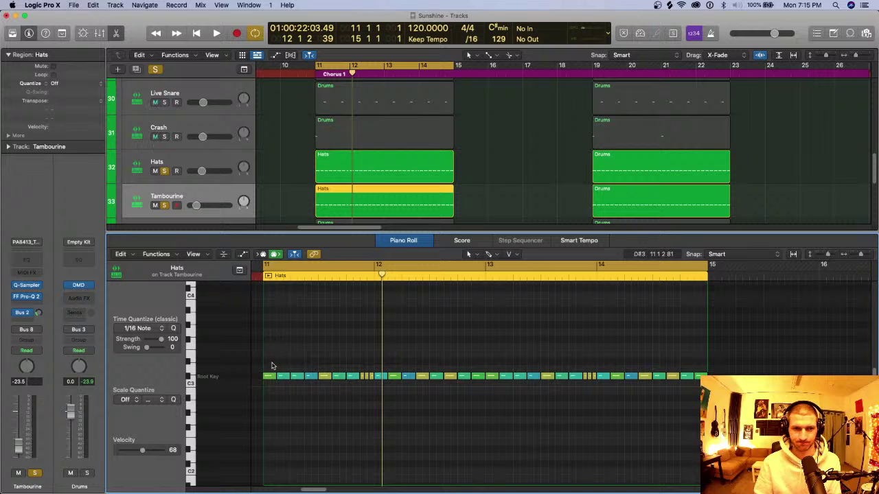
pyautogui.moveTo(271, 351); pyautogui.dragTo(697, 389)
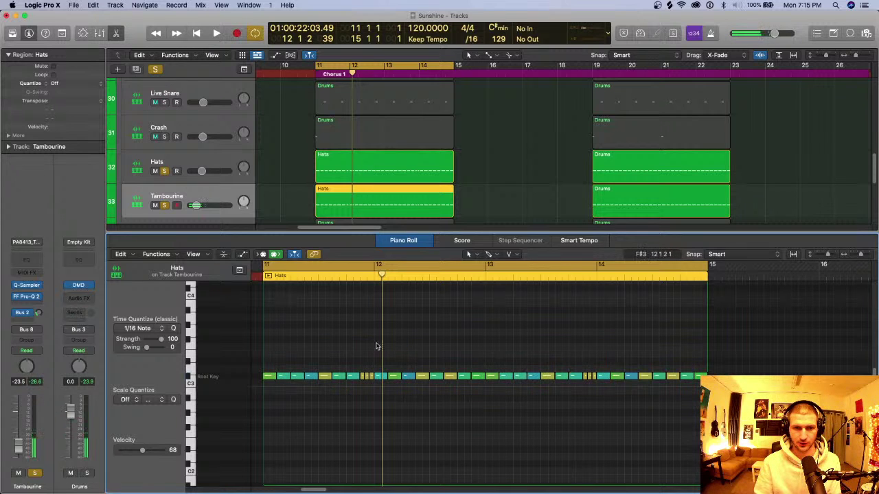
pyautogui.click(364, 375)
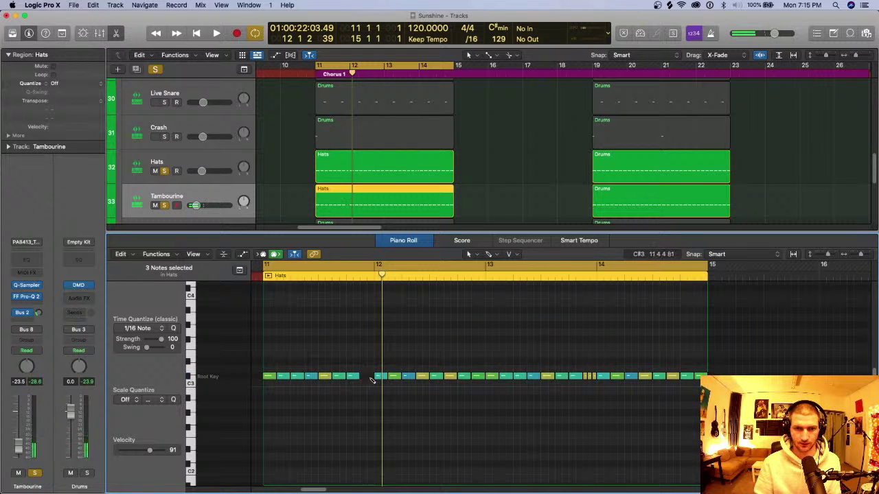
pyautogui.click(589, 371)
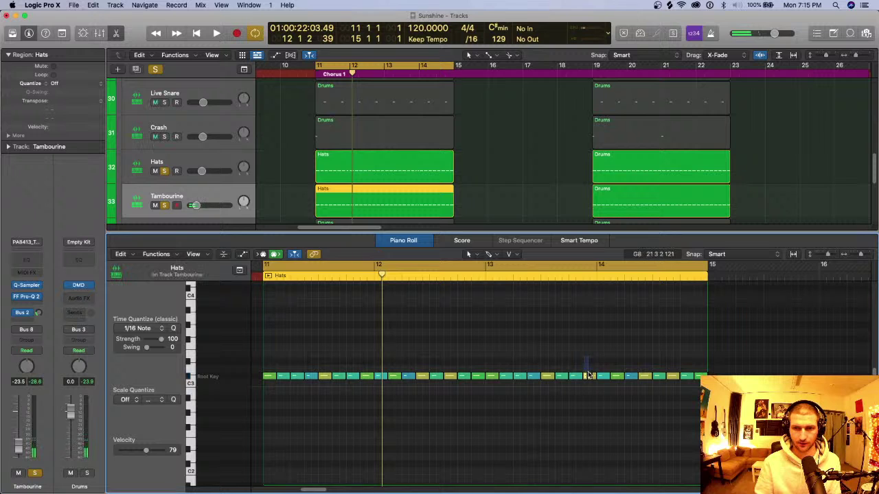
pyautogui.moveTo(595, 383); pyautogui.dragTo(593, 382)
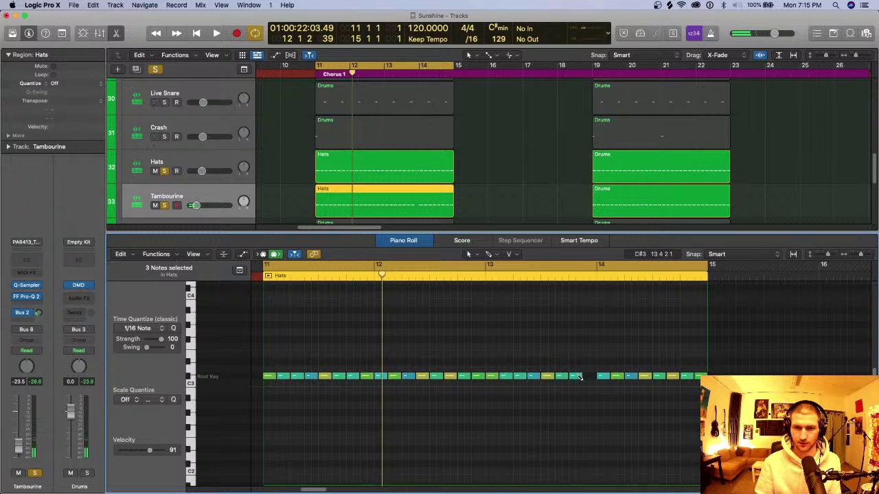
pyautogui.click(588, 377)
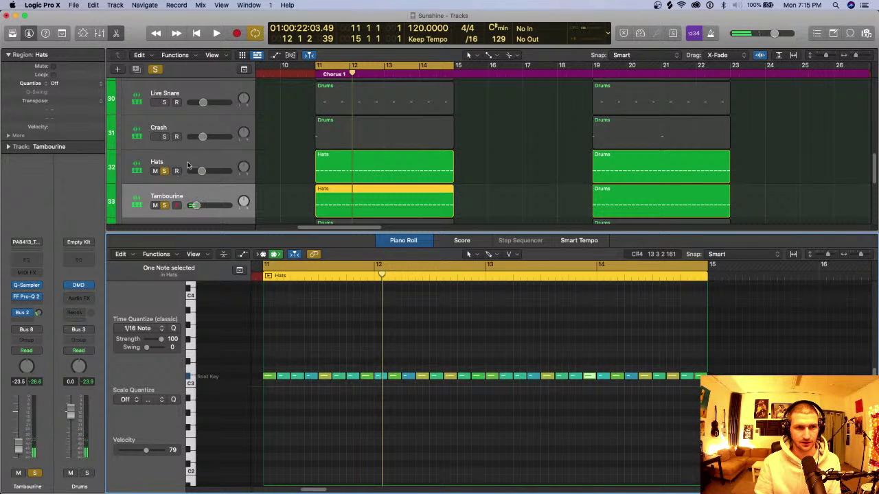
# Raise the Tambourine track's volume to -16.6 dB while playing it together with the hats.
pyautogui.press('space')
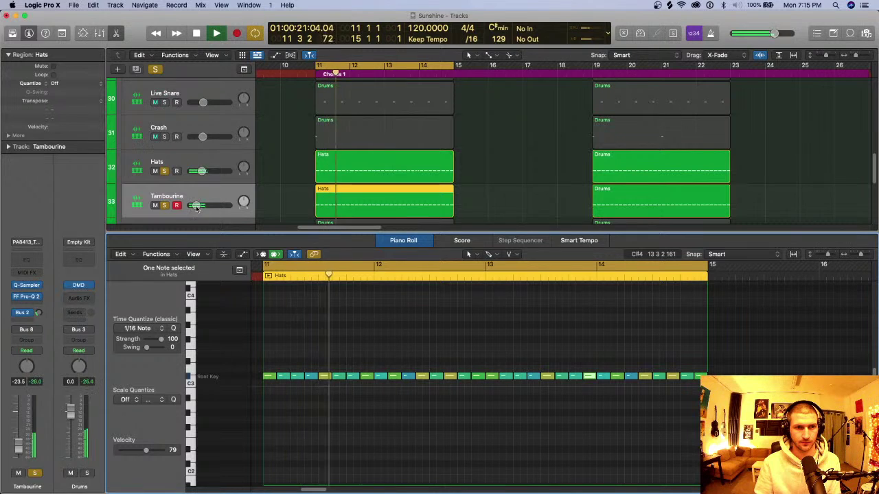
pyautogui.moveTo(201, 205); pyautogui.dragTo(199, 205)
pyautogui.press('space')
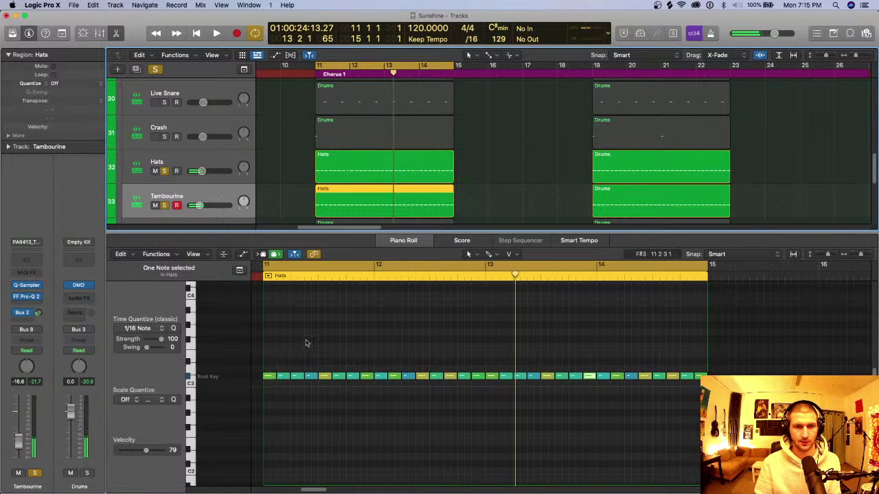
pyautogui.click(277, 350)
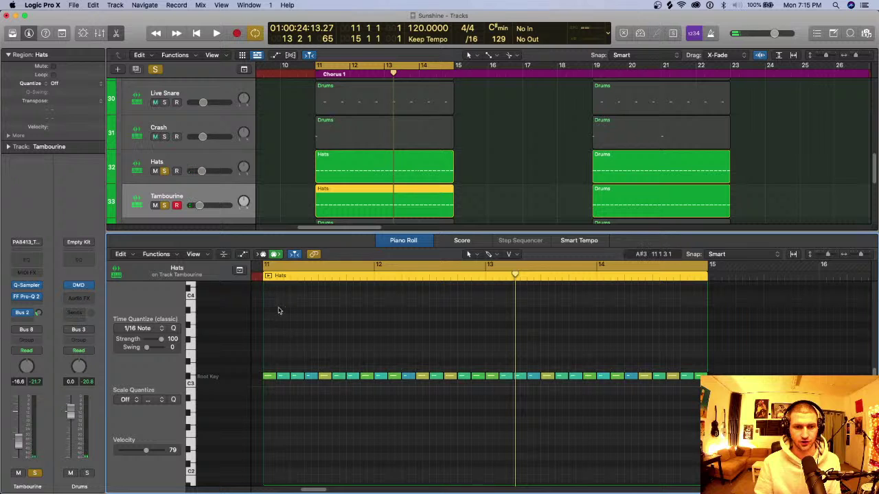
# Lower the velocity of all 32 notes in the Tambourine region together until the velocity reads 11.
pyautogui.moveTo(270, 333); pyautogui.dragTo(700, 416)
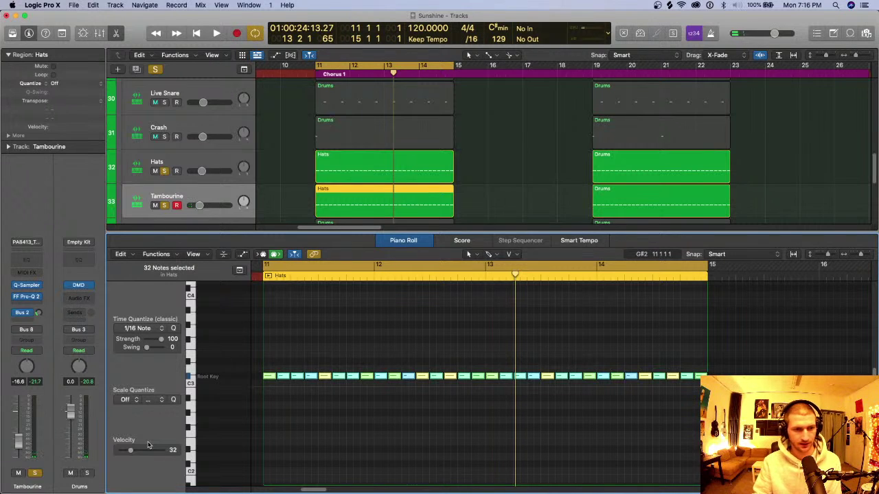
pyautogui.moveTo(135, 451); pyautogui.dragTo(149, 451)
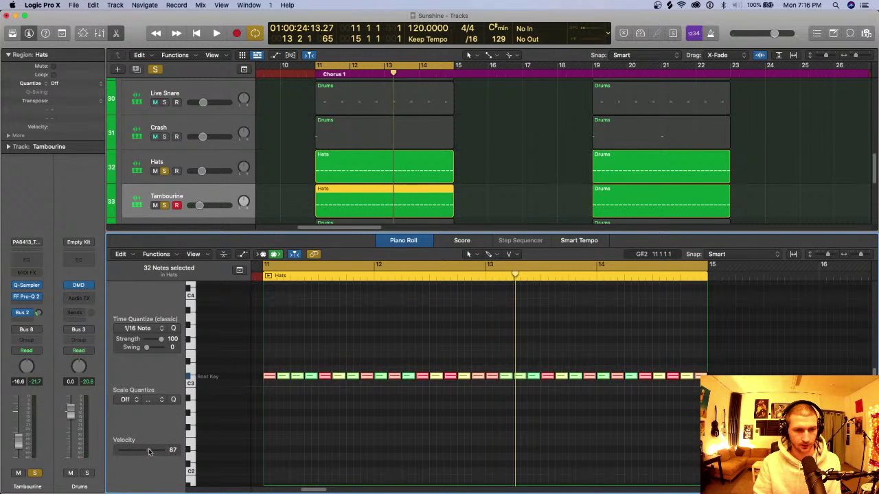
pyautogui.click(349, 414)
pyautogui.press('super+a')
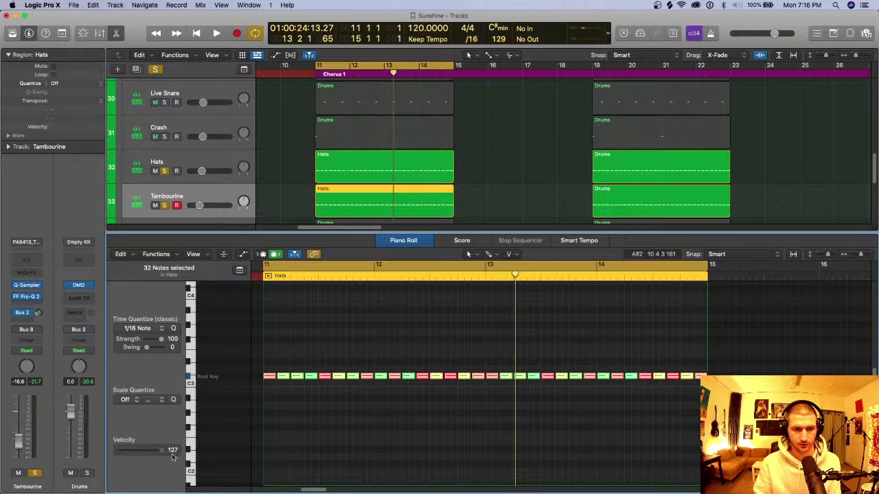
pyautogui.moveTo(168, 459); pyautogui.dragTo(146, 460)
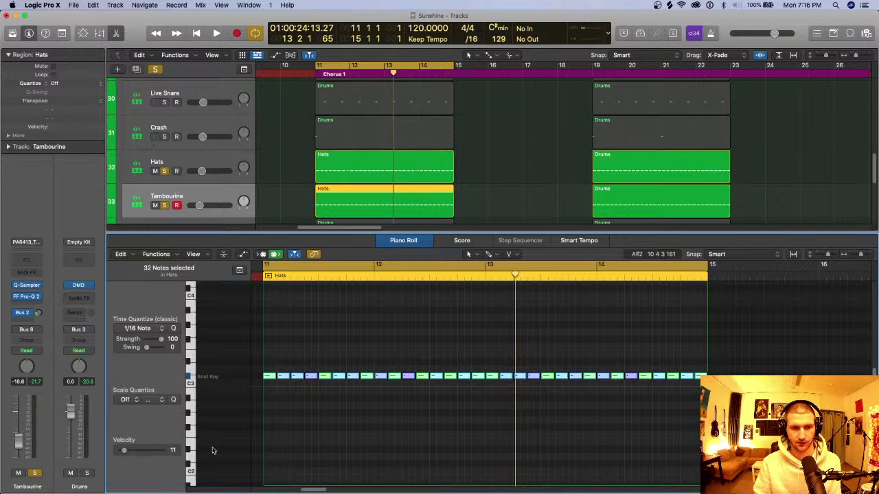
pyautogui.click(298, 436)
# Play the chorus and raise the Tambourine track's volume to -15.8 dB, then close the note editor.
pyautogui.press('space')
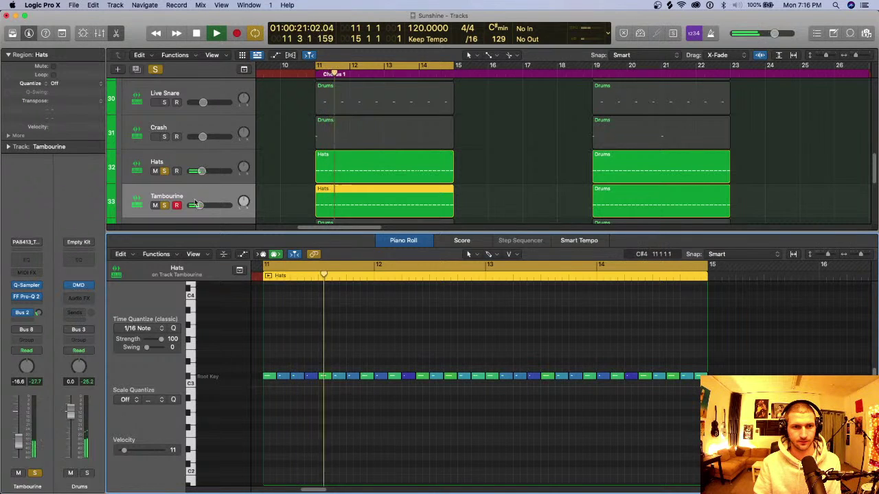
pyautogui.moveTo(195, 204); pyautogui.dragTo(200, 205)
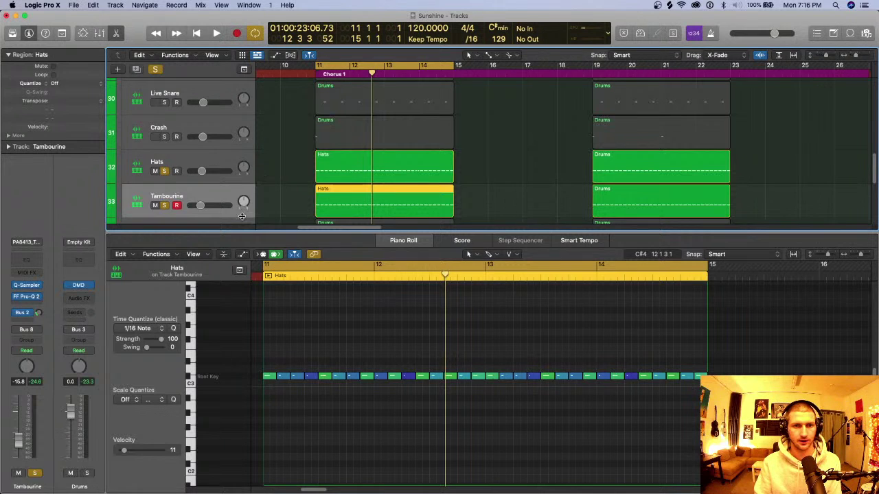
pyautogui.press('e')
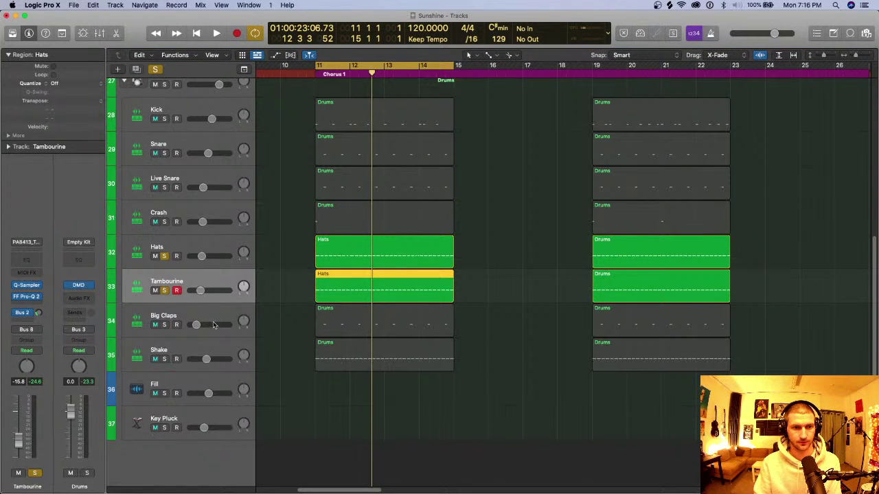
# Solo the Big Claps track and check the notes of its Chorus 1 Drums region.
pyautogui.click(215, 316)
pyautogui.click(165, 325)
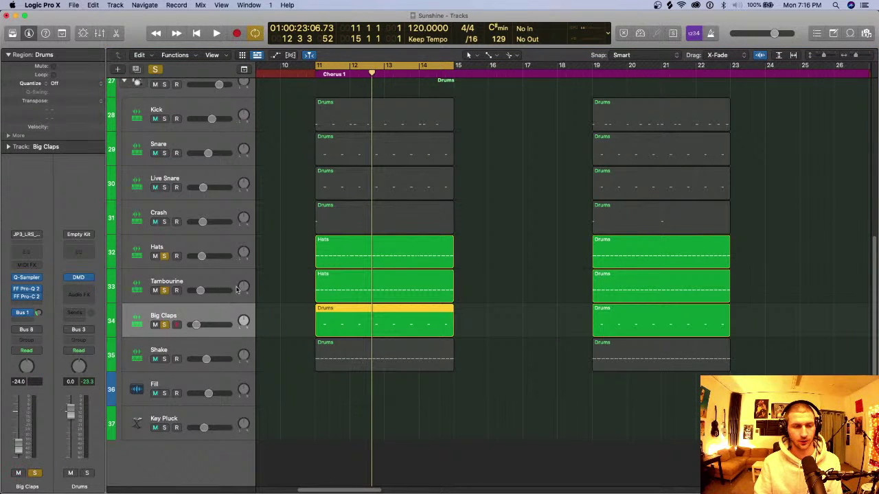
pyautogui.doubleClick(365, 317)
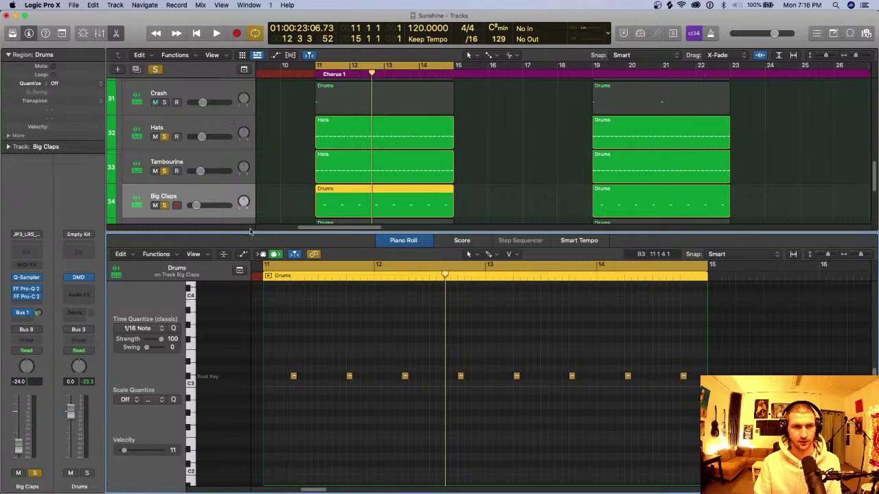
pyautogui.press('e')
# Solo the Shake track and delete its Drums region in Chorus 1.
pyautogui.click(182, 358)
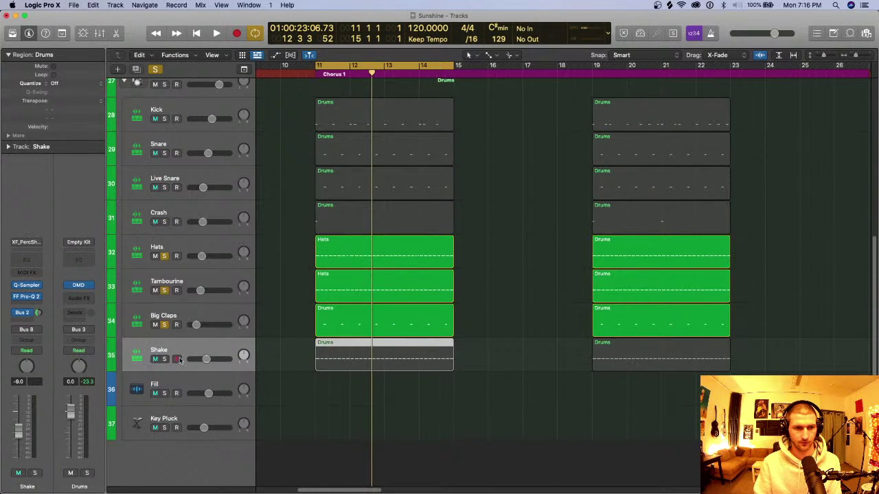
pyautogui.click(165, 359)
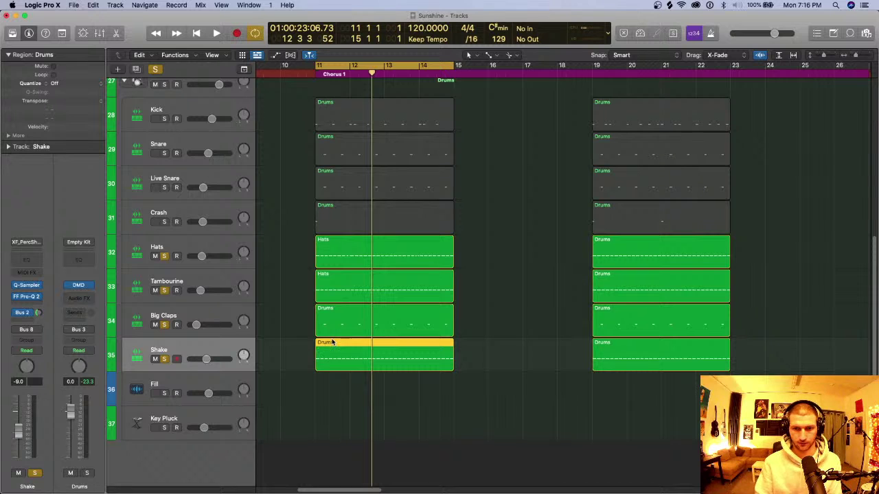
pyautogui.press('Delete')
pyautogui.moveTo(394, 278); pyautogui.dragTo(397, 355)
pyautogui.doubleClick(396, 355)
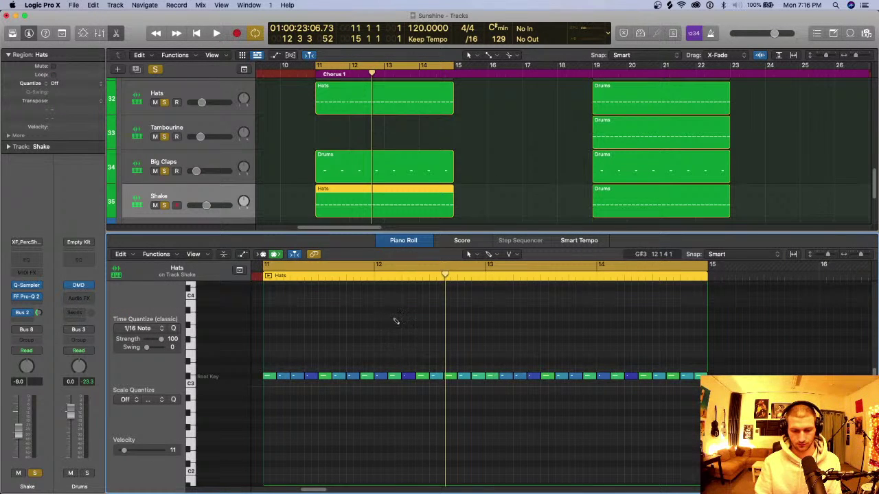
pyautogui.press('super+z')
pyautogui.rightClick(397, 135)
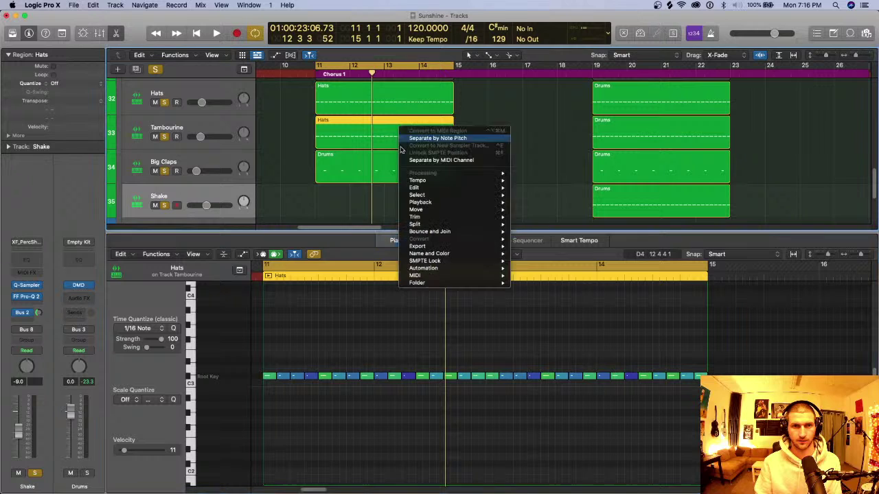
pyautogui.click(398, 200)
# Copy the Tambourine's Hats region onto the Shake track and raise all of the copy's notes together to velocity 63.
pyautogui.moveTo(403, 129); pyautogui.dragTo(403, 209)
pyautogui.press('super+a')
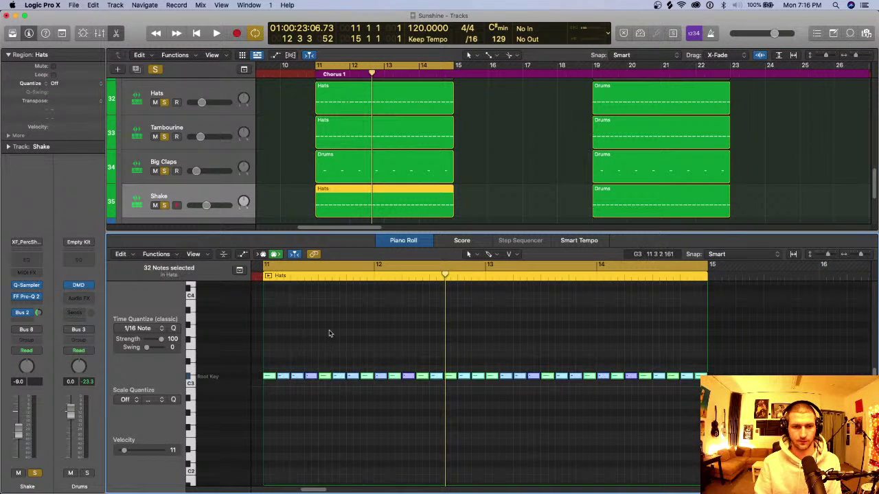
pyautogui.moveTo(145, 453)
pyautogui.mouseDown()
pyautogui.moveTo(120, 450)
pyautogui.moveTo(144, 455)
pyautogui.mouseUp()
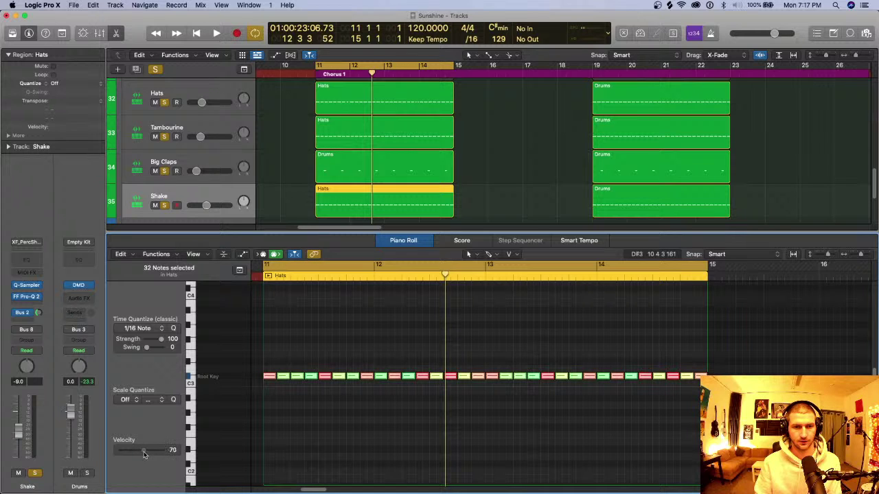
pyautogui.click(375, 343)
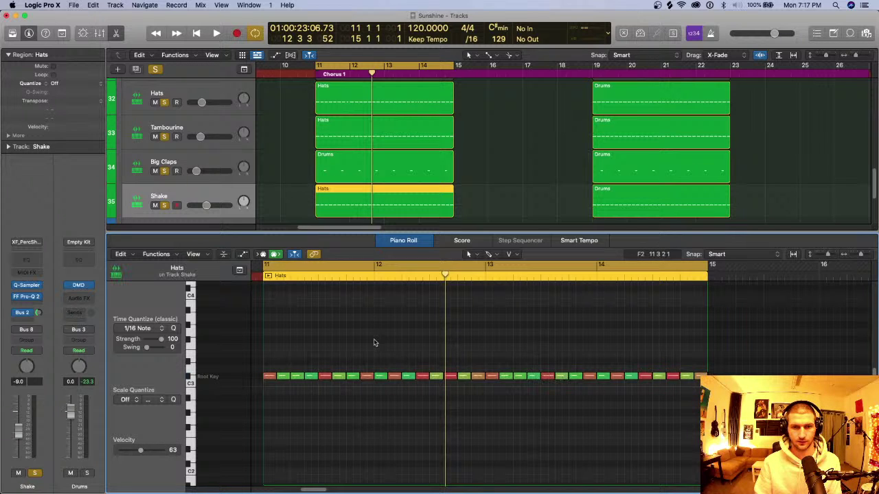
# Play Chorus 1 and leave only the Shake track soloed to hear its pattern.
pyautogui.click(289, 269)
pyautogui.click(269, 271)
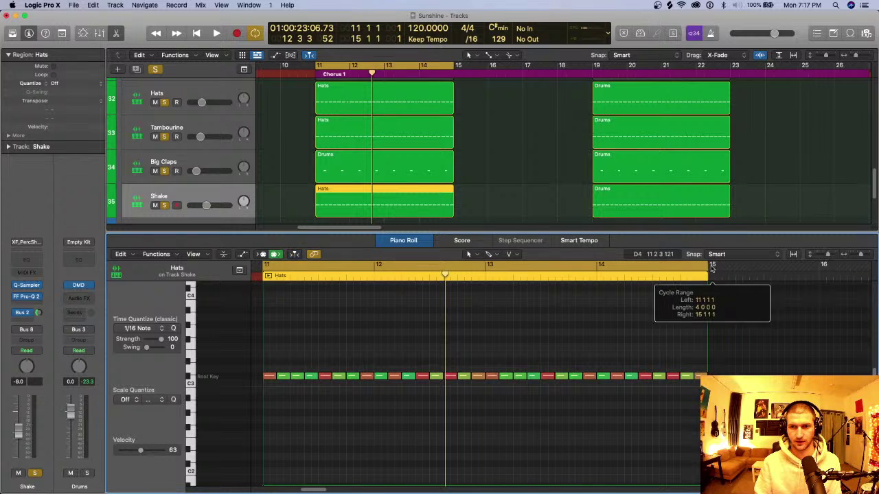
pyautogui.press('space')
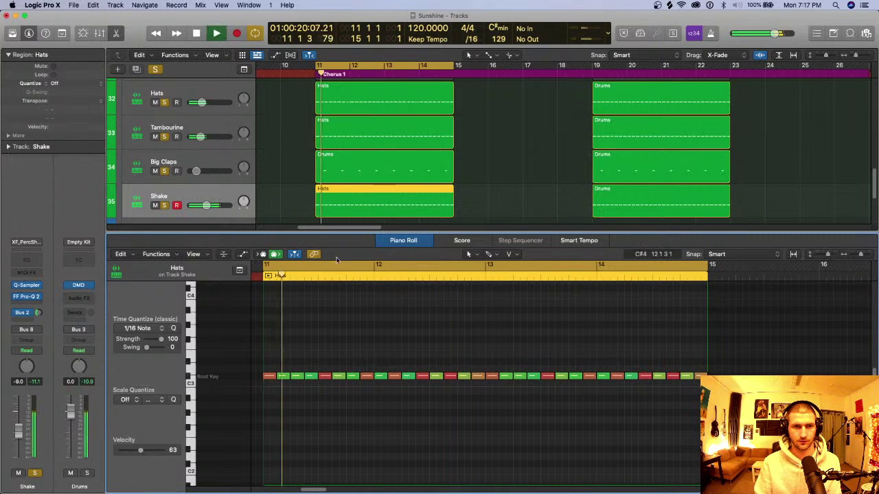
pyautogui.click(155, 69)
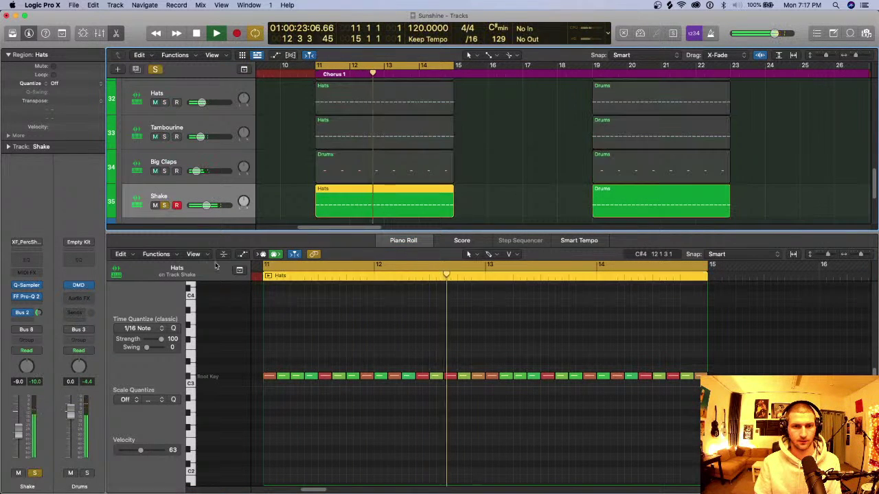
pyautogui.moveTo(463, 382)
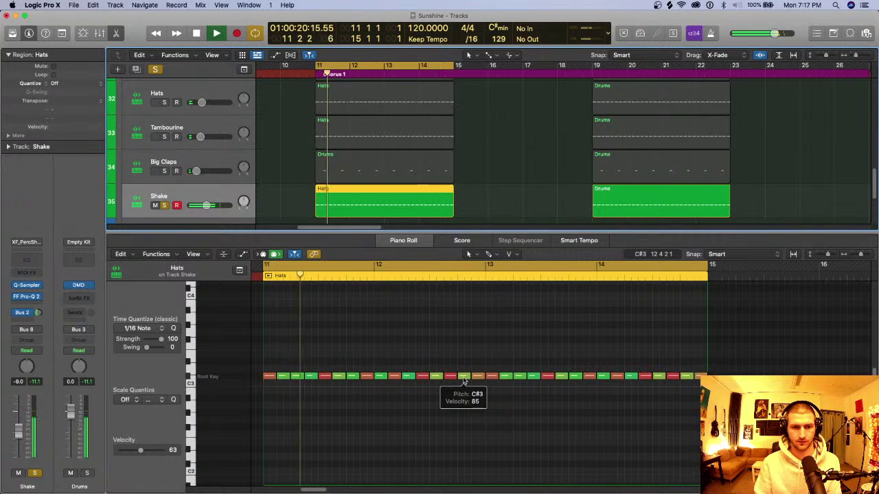
pyautogui.press('space')
# Delete the 24 Shake notes from bar 12 onward, keeping only bar 11's notes, and briefly play the result.
pyautogui.click(321, 403)
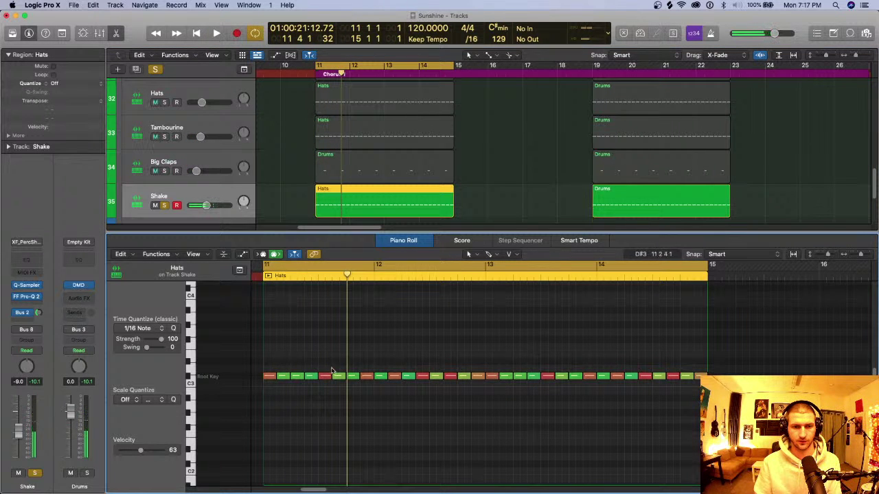
pyautogui.moveTo(388, 355); pyautogui.dragTo(693, 433)
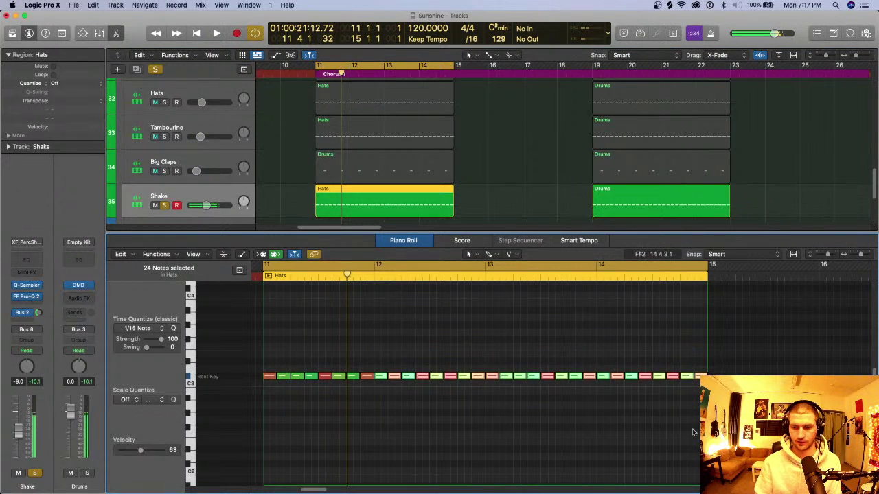
pyautogui.press('Delete')
pyautogui.press('space')
pyautogui.press('space')
# In the Shake pattern's bar 11, set the first note's velocity to 94 and the fifth's to 90, and raise the fourth's.
pyautogui.click(269, 377)
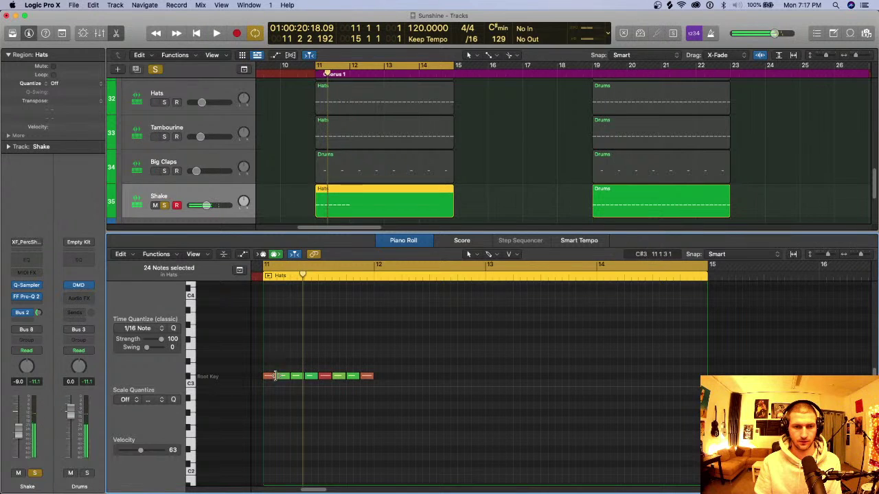
pyautogui.moveTo(272, 396); pyautogui.dragTo(275, 392)
pyautogui.press('space')
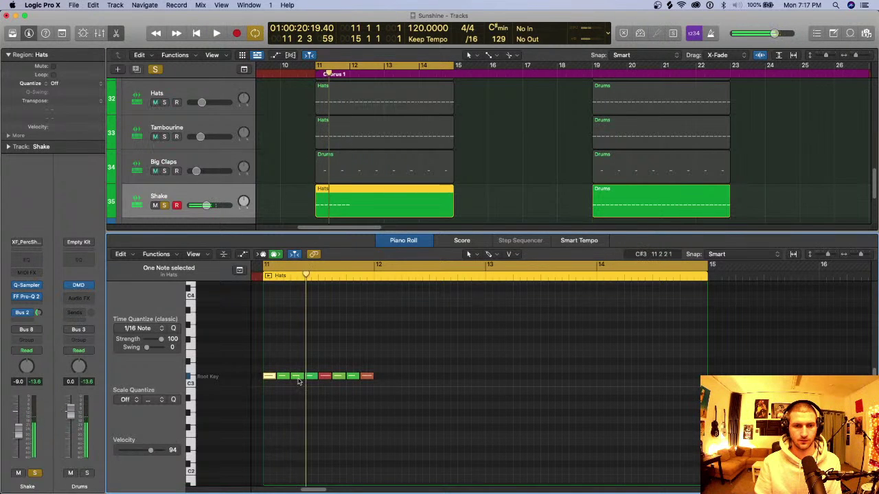
pyautogui.click(310, 377)
pyautogui.press('space')
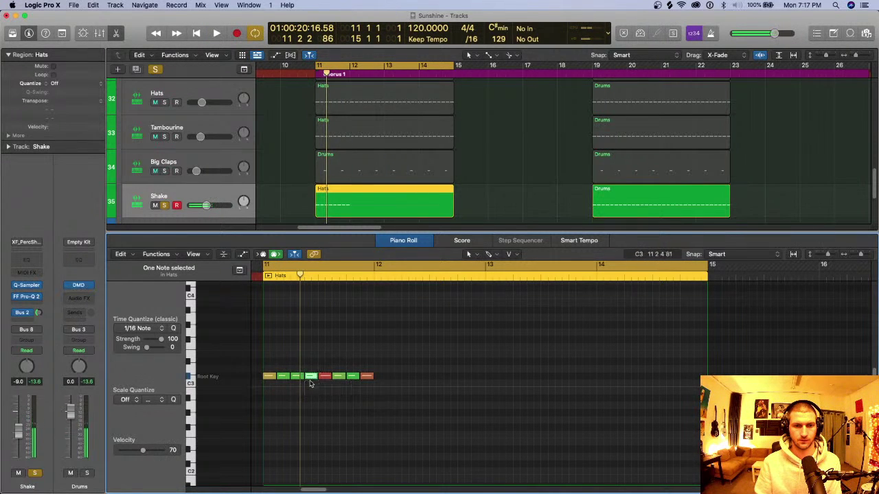
pyautogui.moveTo(310, 379); pyautogui.dragTo(332, 408)
pyautogui.press('space')
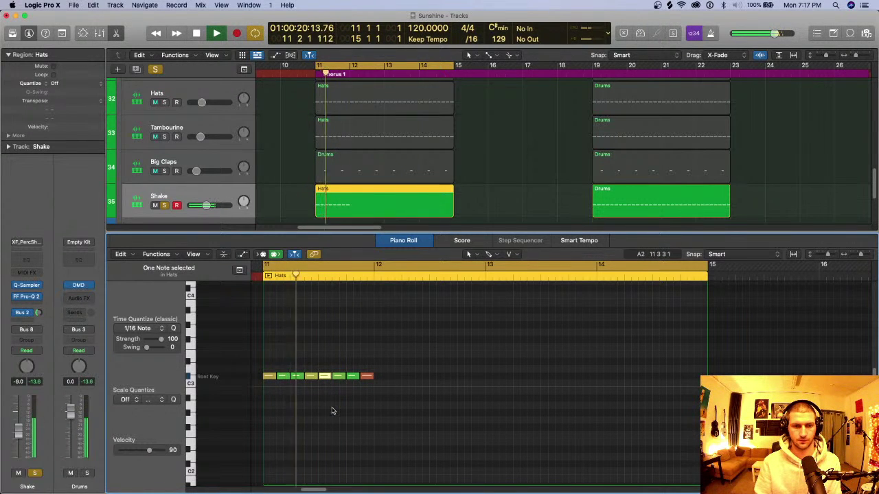
# Set the velocity of bar 11's last Shake note to 65 and the seventh note's to 88.
pyautogui.press('space')
pyautogui.moveTo(367, 377); pyautogui.dragTo(365, 421)
pyautogui.press('space')
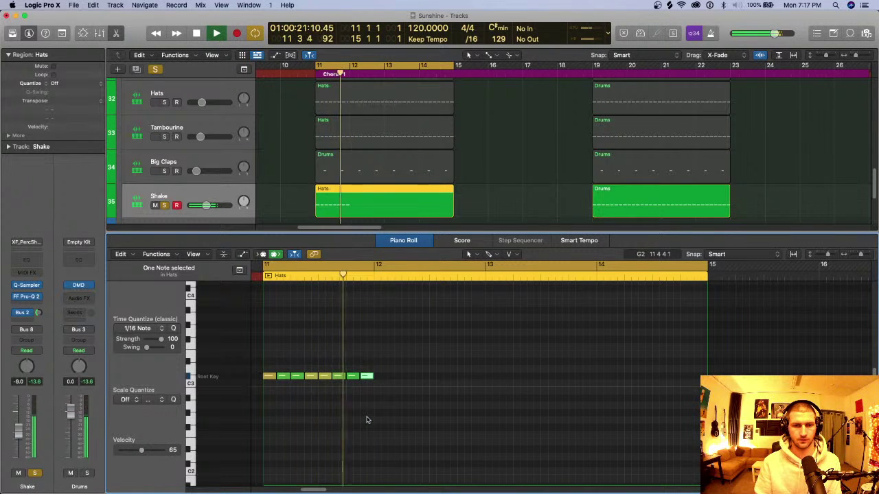
pyautogui.press('space')
pyautogui.click(352, 376)
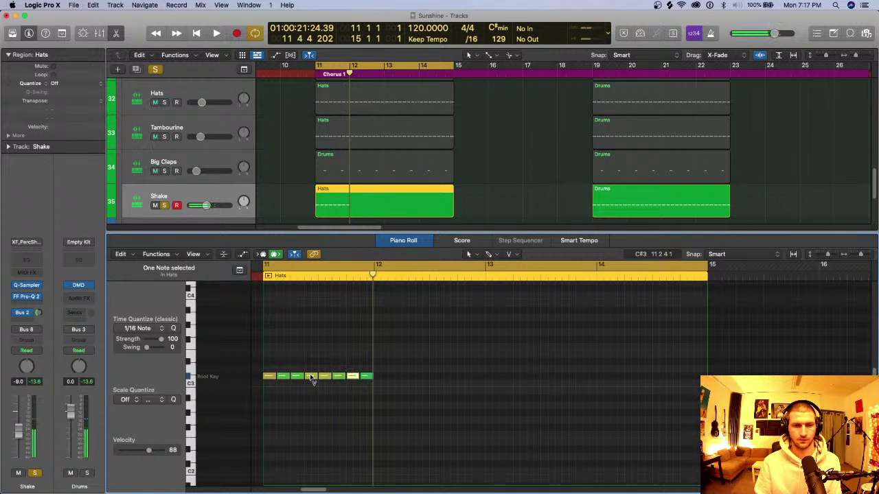
# In bar 11 of Shake, raise the fourth note's velocity, lower the fifth's, and set the third to 67 and the second to 69.
pyautogui.moveTo(312, 377); pyautogui.dragTo(287, 378)
pyautogui.press('space')
pyautogui.press('space')
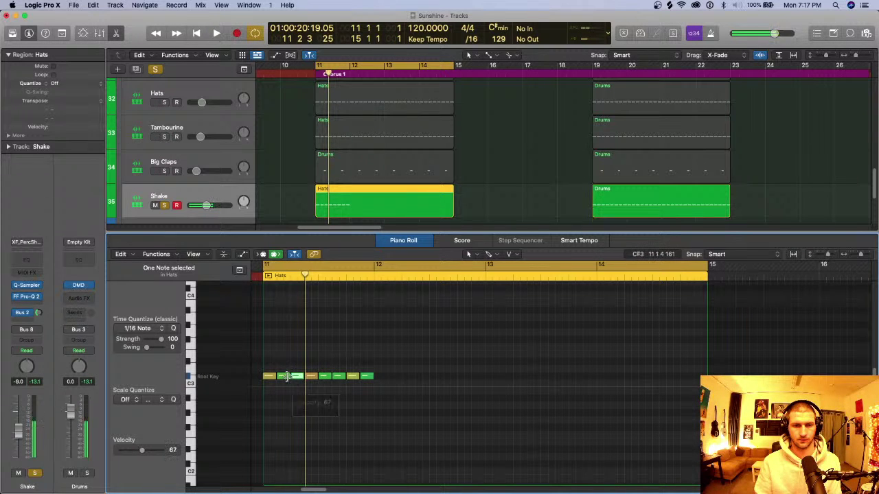
pyautogui.click(285, 378)
pyautogui.press('space')
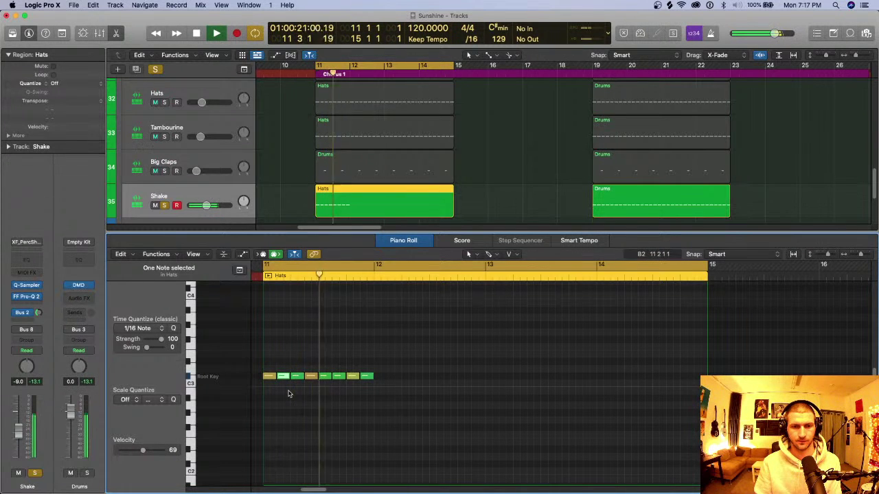
pyautogui.press('space')
# Repeat bar 11's eight Shake notes three times to fill bars 12 to 14, and trim the region's end to bar 15.
pyautogui.moveTo(386, 406); pyautogui.dragTo(263, 354)
pyautogui.press('super+r')
pyautogui.press('super+r')
pyautogui.press('super+r')
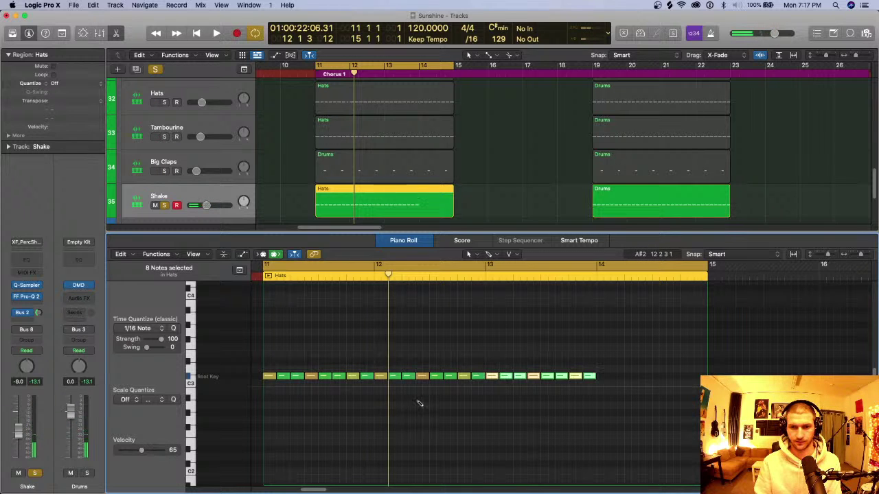
pyautogui.moveTo(818, 402); pyautogui.dragTo(701, 402)
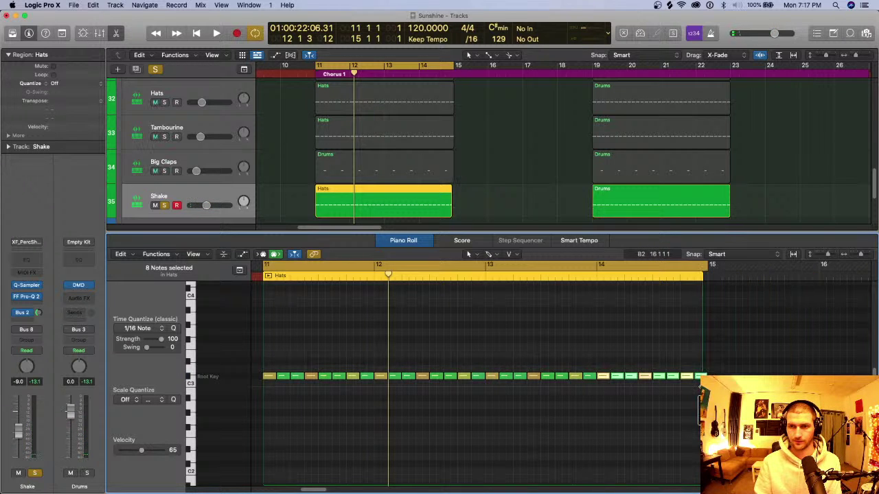
# Solo the Hats and Tambourine tracks alongside Shake and play the three together.
pyautogui.click(164, 101)
pyautogui.click(164, 136)
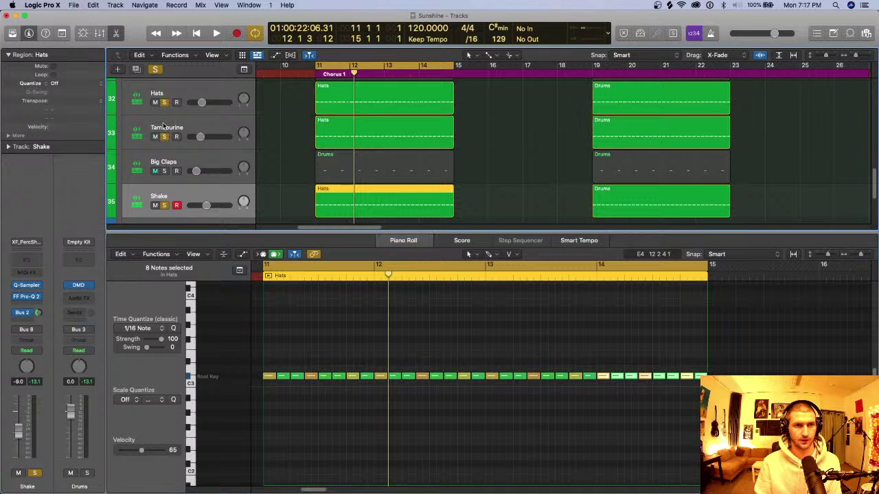
pyautogui.press('space')
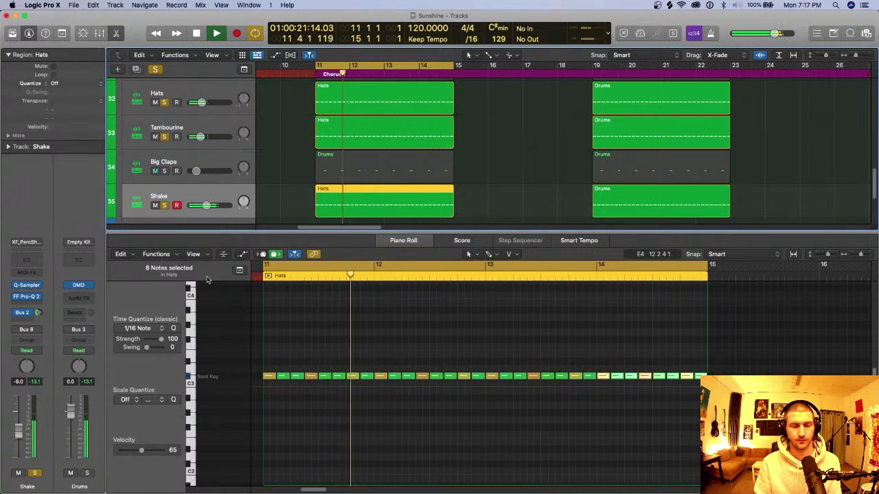
# Close the note editor and solo all remaining drum tracks from Kick to Big Claps during playback.
pyautogui.press('e')
pyautogui.moveTo(164, 119); pyautogui.dragTo(164, 221)
pyautogui.click(164, 325)
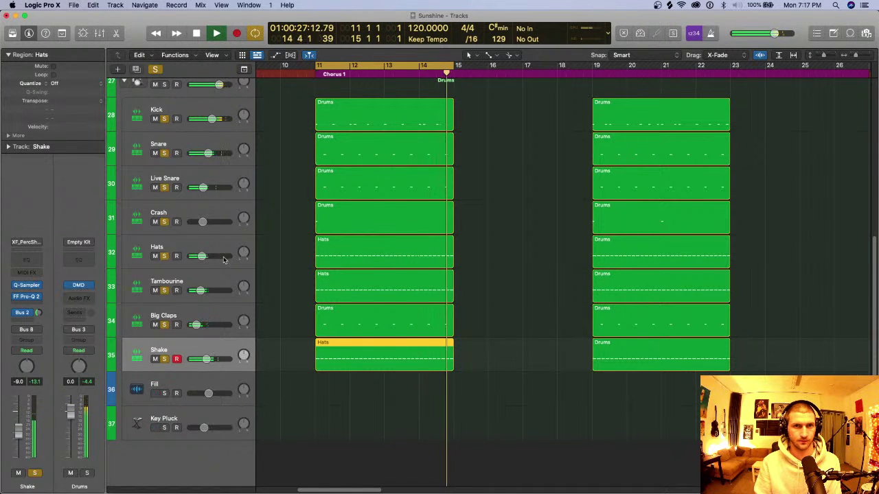
# Look over the drum tracks and the Fill track, and view the Key Pluck track's Alchemy preset, Water Drop Sticks.
pyautogui.scroll(5, 223, 259)
pyautogui.scroll(-5, 226, 252)
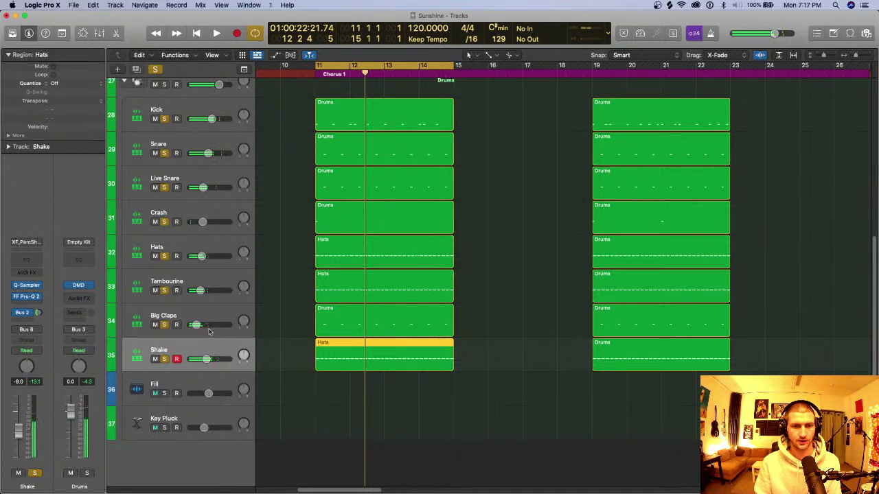
pyautogui.click(202, 380)
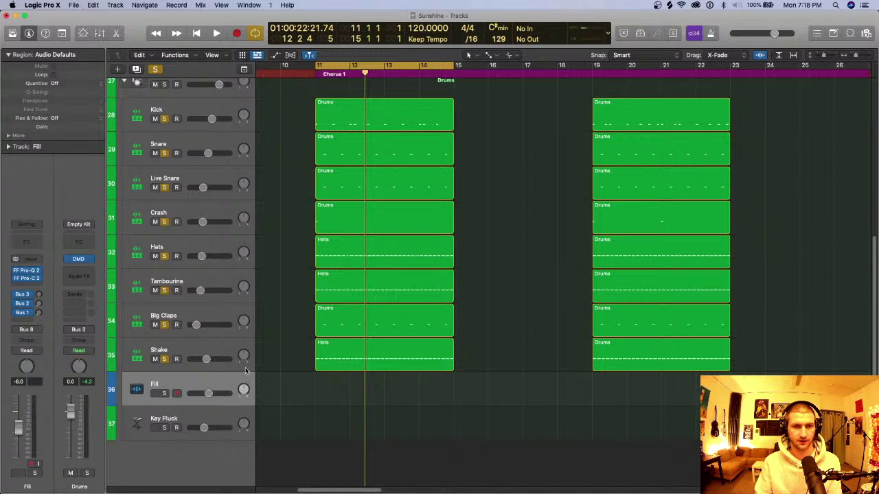
pyautogui.click(209, 417)
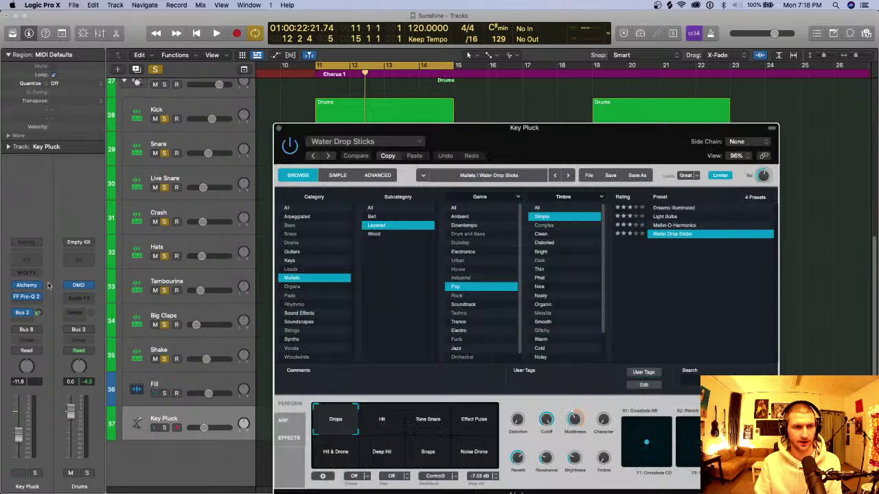
pyautogui.moveTo(596, 124); pyautogui.dragTo(560, 56)
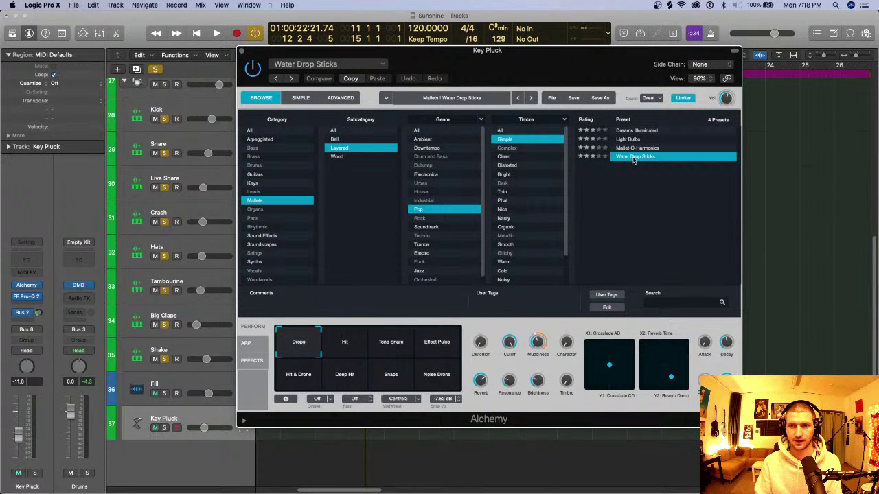
pyautogui.click(242, 51)
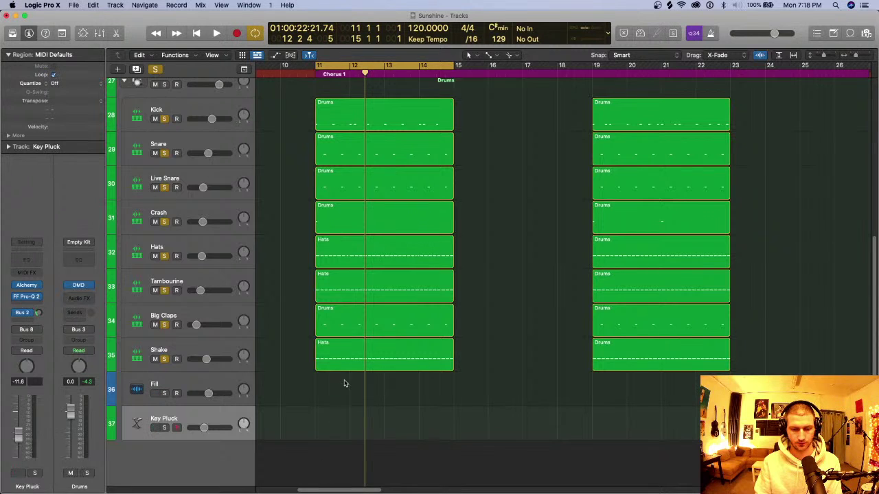
# Create an empty region on Key Pluck spanning bar 11 to bar 15 and solo that track with the drums.
pyautogui.press('t')
pyautogui.press('p')
pyautogui.click(336, 423)
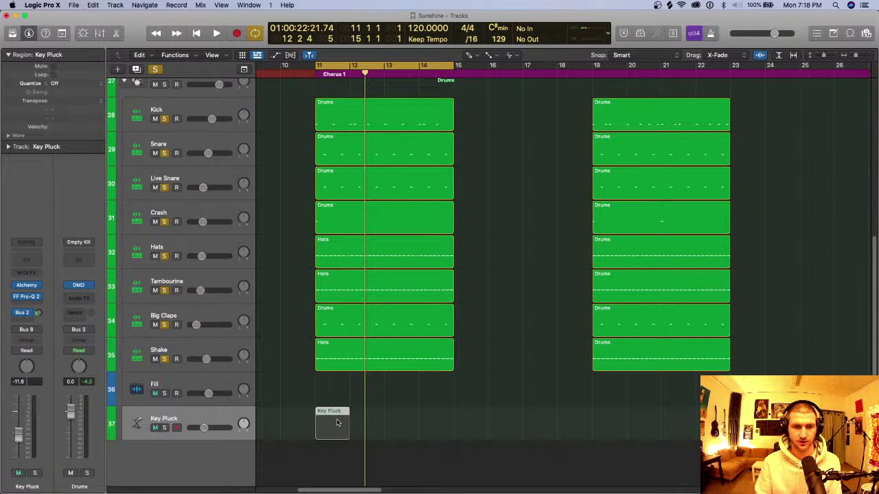
pyautogui.moveTo(347, 424); pyautogui.dragTo(456, 429)
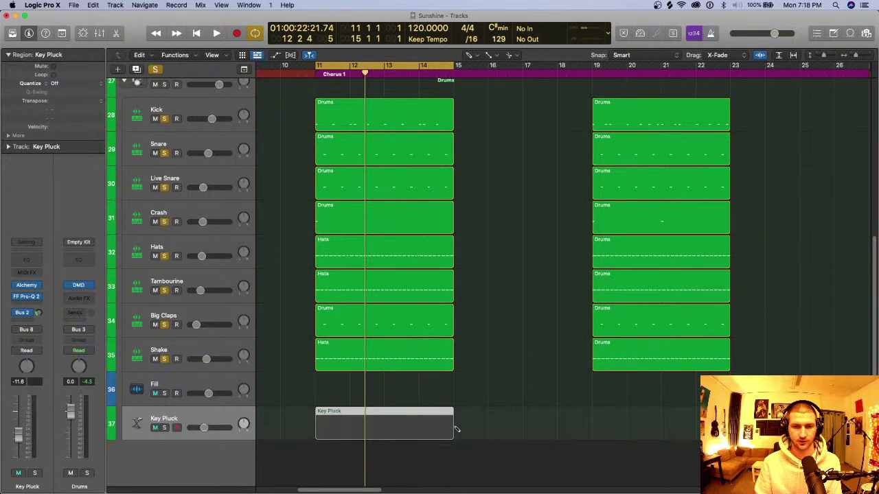
pyautogui.click(326, 430)
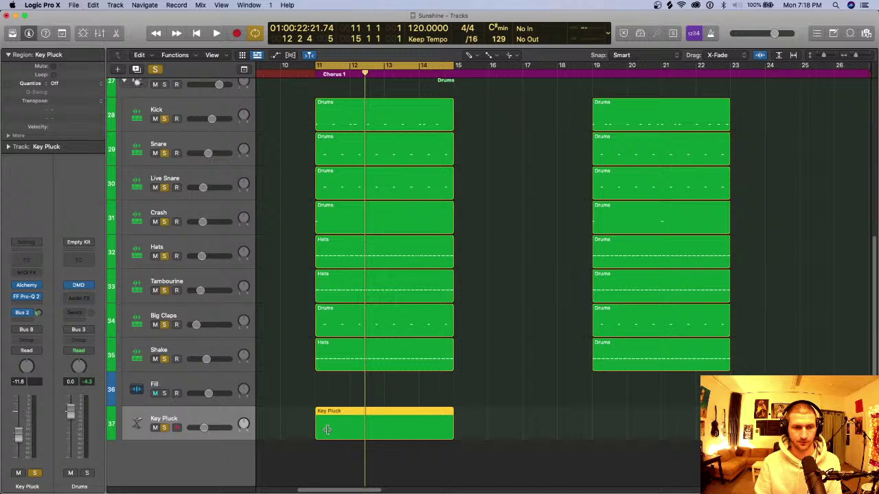
# Open the empty Key Pluck region for note editing and try drawing a C♯1 note at the start of bar 11.
pyautogui.doubleClick(366, 429)
pyautogui.scroll(10, 290, 374)
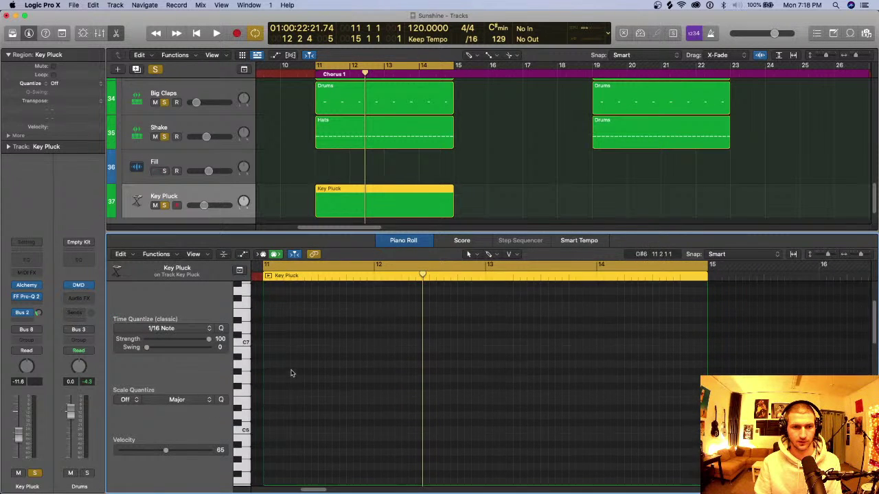
pyautogui.scroll(-15, 293, 375)
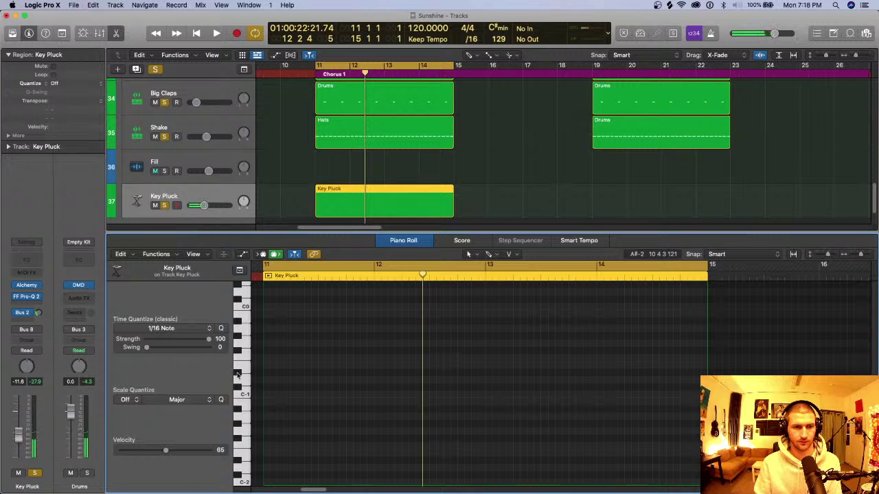
pyautogui.scroll(3, 238, 372)
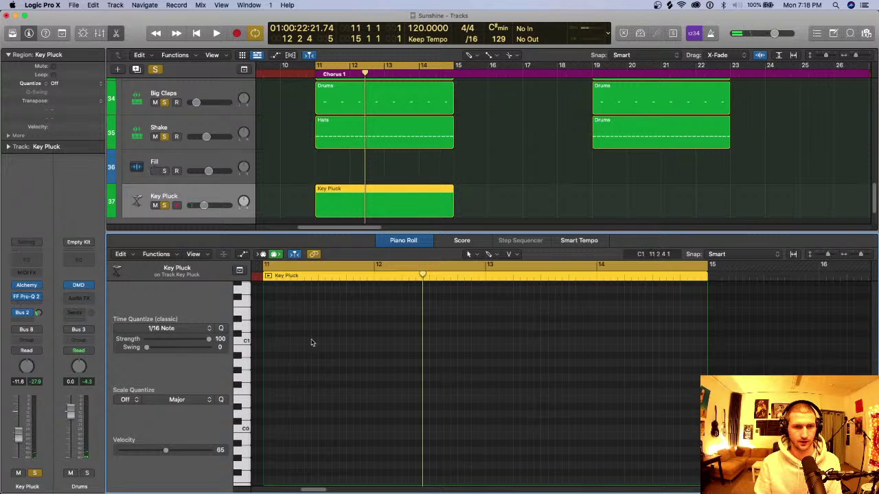
pyautogui.click(283, 333)
pyautogui.moveTo(282, 334); pyautogui.dragTo(269, 334)
pyautogui.click(279, 325)
pyautogui.click(273, 335)
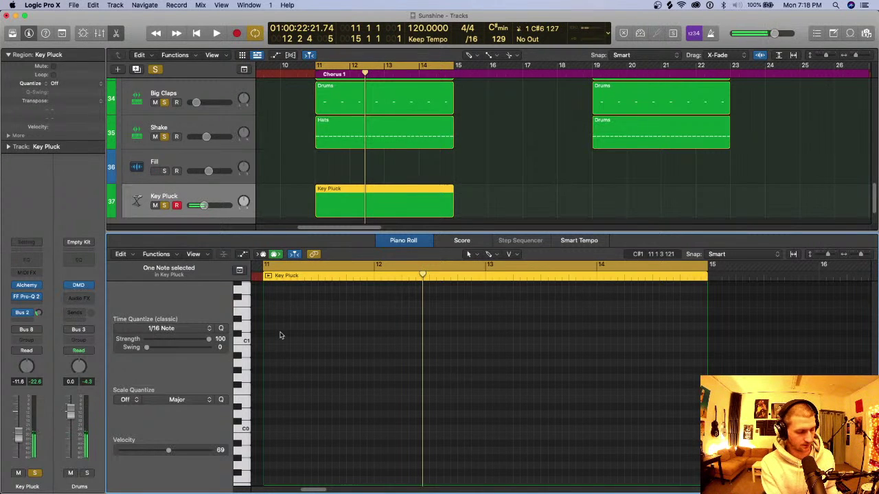
# Delete the empty Key Pluck regions starting at bars 11 and 15 to clear the track for recording.
pyautogui.click(484, 206)
pyautogui.press('t')
pyautogui.press('t')
pyautogui.keyDown('shift'); pyautogui.click(387, 190); pyautogui.keyUp('shift')
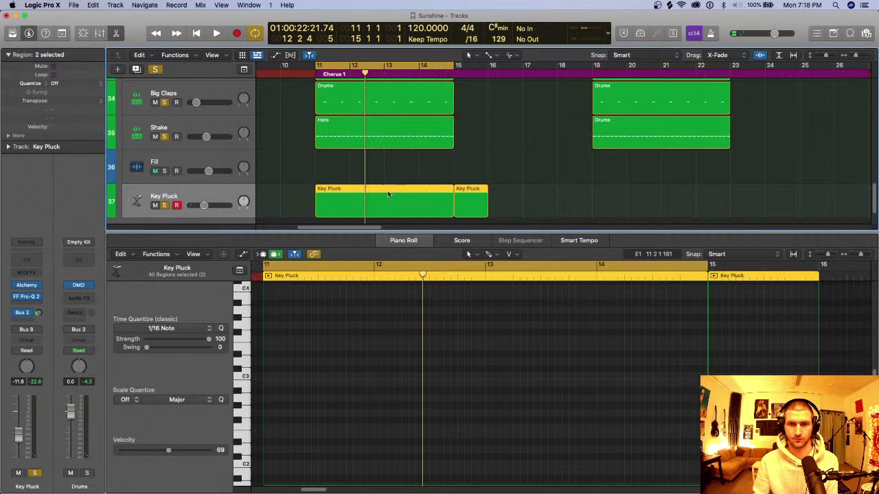
pyautogui.press('Delete')
# Record eight C♯6 plucks on Key Pluck from bar 11, end the region at bar 15, and open its notes.
pyautogui.press('space')
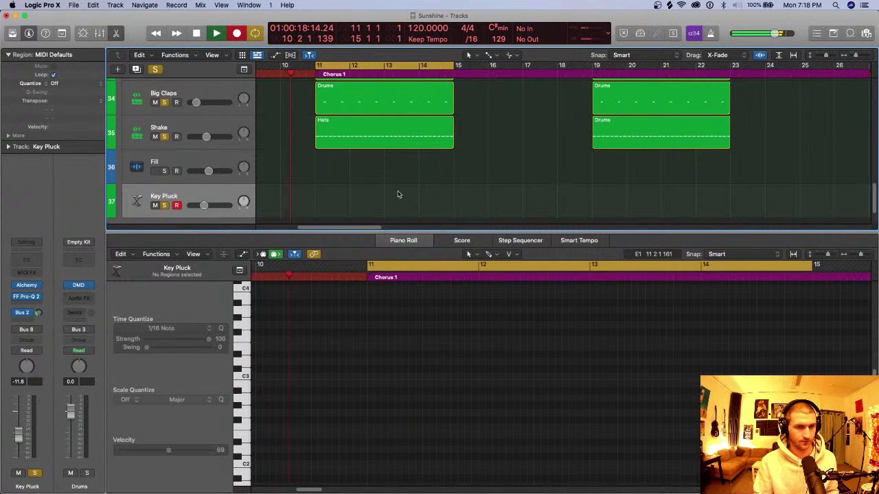
pyautogui.press('r')
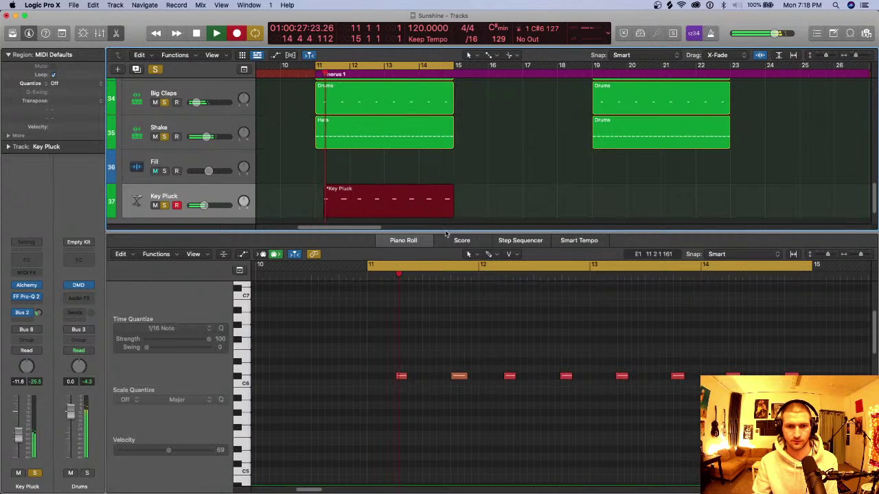
pyautogui.press('space')
pyautogui.moveTo(539, 193); pyautogui.dragTo(454, 193)
pyautogui.press('e')
pyautogui.doubleClick(348, 414)
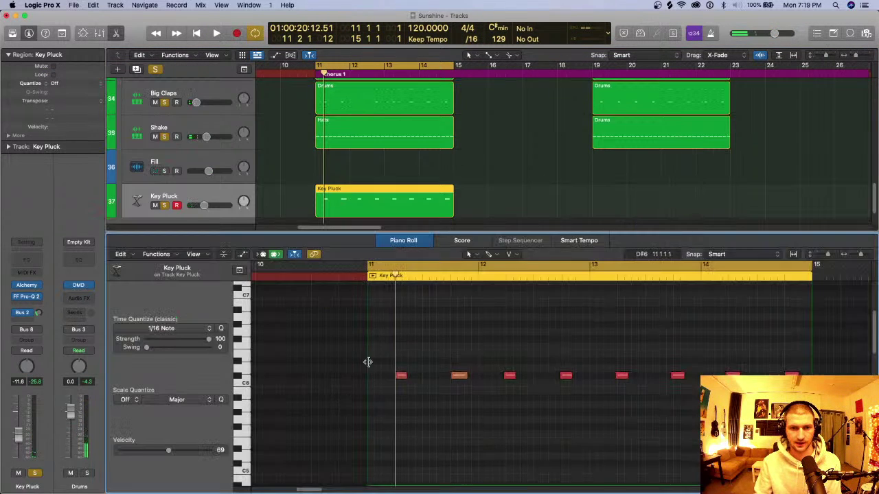
# Select all the recorded plucks and try adding an extra C♯6 note at the start of bar 11.
pyautogui.press('super+a')
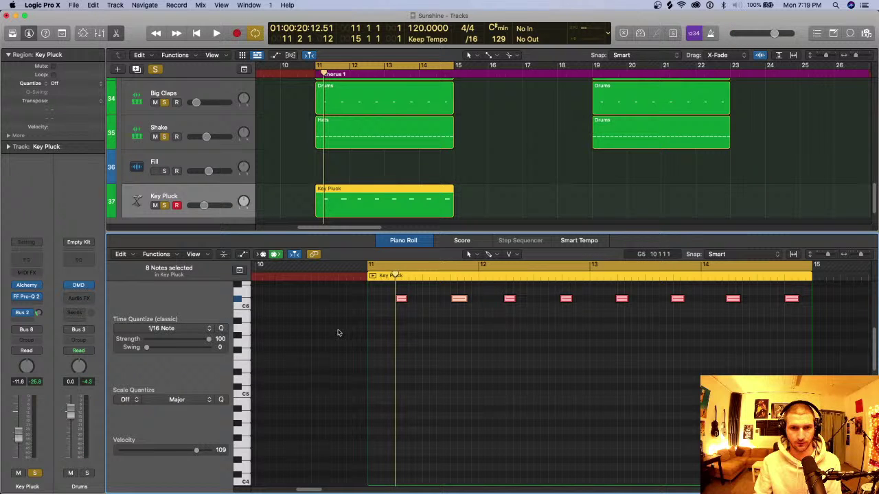
pyautogui.press('super+Right')
pyautogui.press('super+Right')
pyautogui.press('super+Right')
pyautogui.press('super+Down')
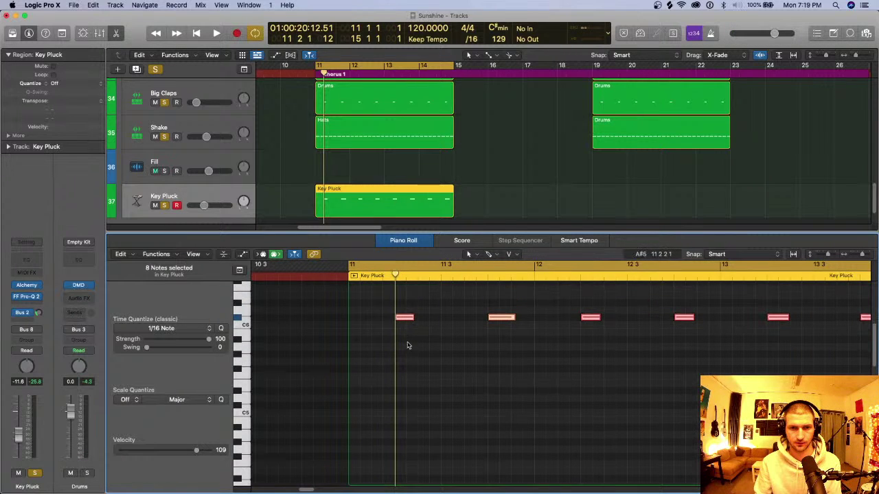
pyautogui.keyDown('super'); pyautogui.click(356, 318); pyautogui.keyUp('super')
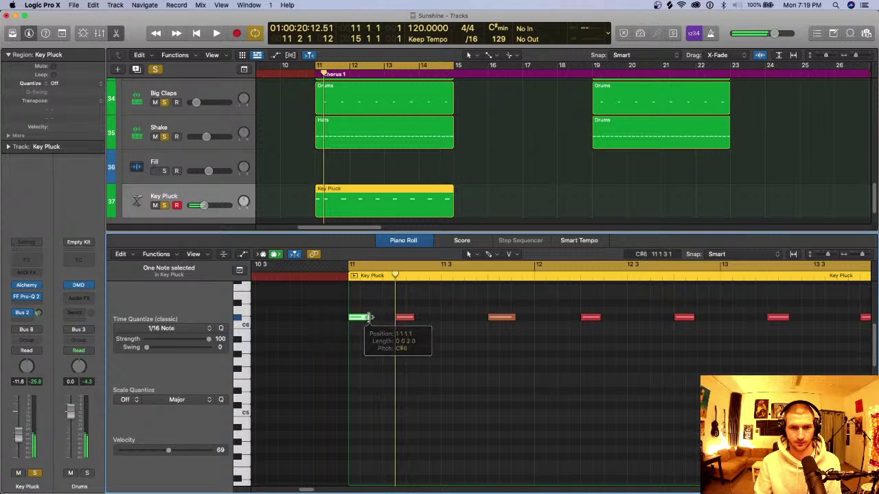
pyautogui.hscroll(3, 378, 320)
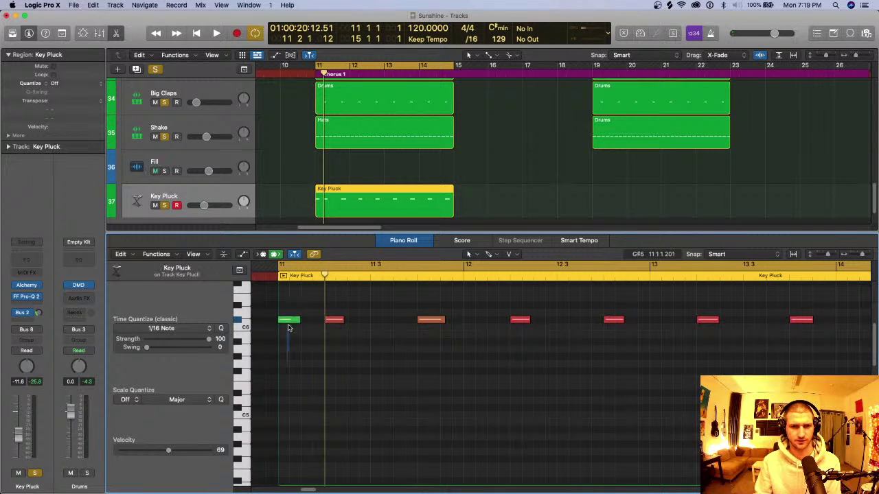
pyautogui.press('Delete')
# Play the Key Pluck part with the drums from bar 11, and replay it with only Key Pluck soloed.
pyautogui.doubleClick(285, 278)
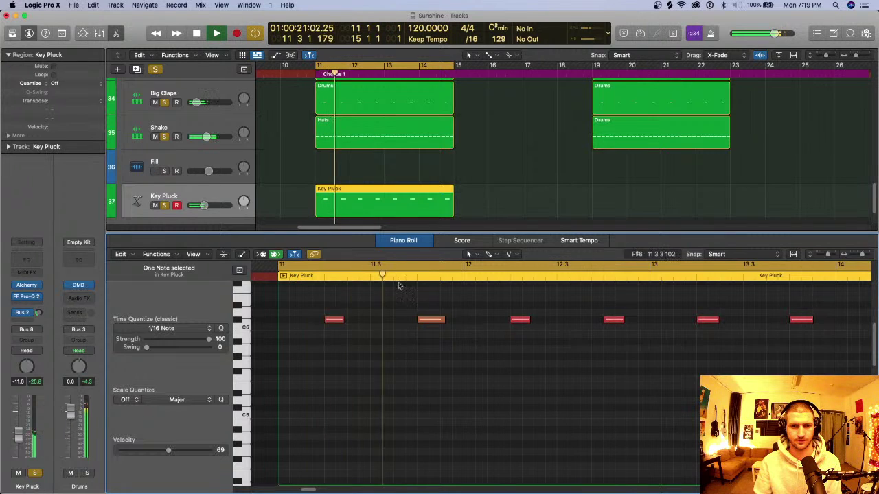
pyautogui.press('space')
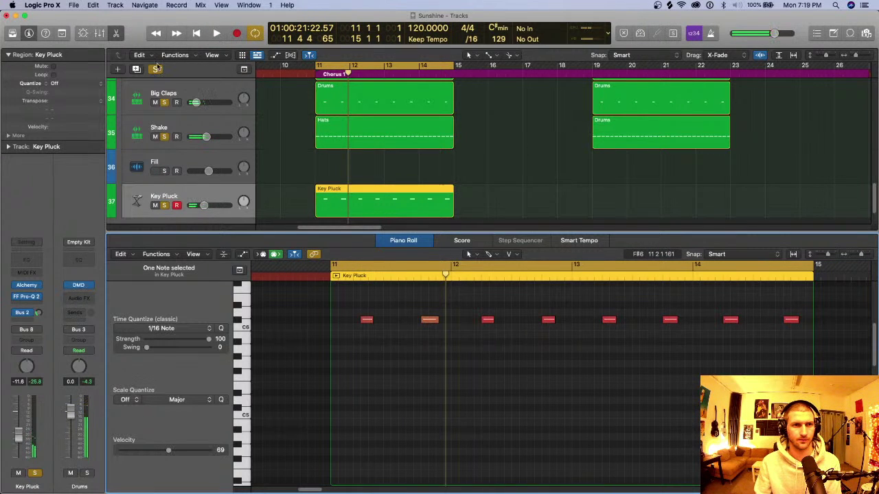
pyautogui.click(182, 213)
pyautogui.click(164, 205)
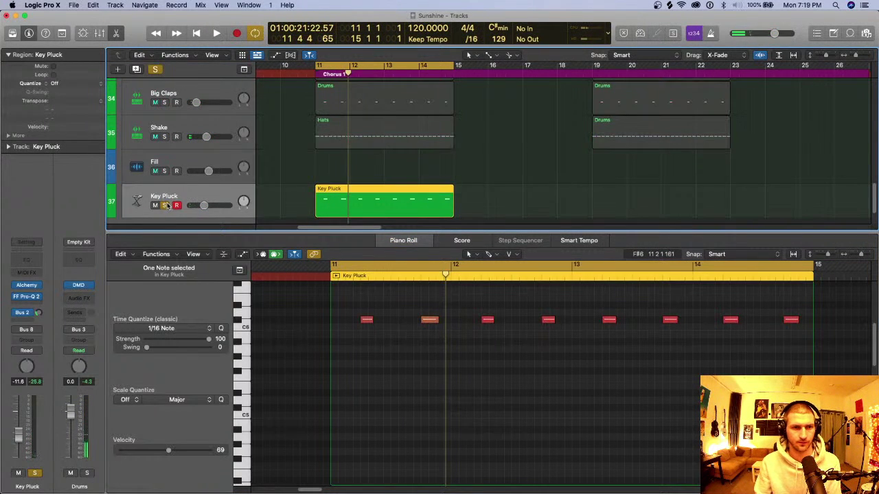
pyautogui.press('space')
pyautogui.press('space')
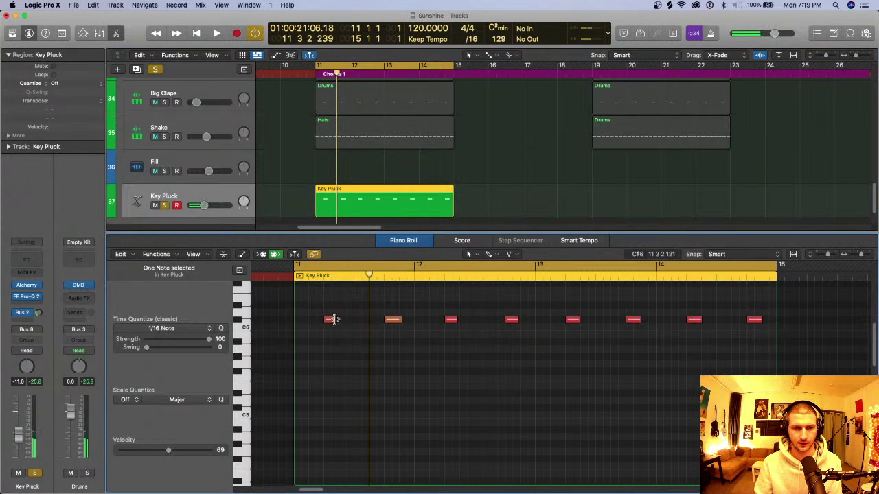
# Lengthen the first Key Pluck note in bar 11 and play the soloed part through to check it.
pyautogui.moveTo(333, 322); pyautogui.dragTo(345, 321)
pyautogui.press('space')
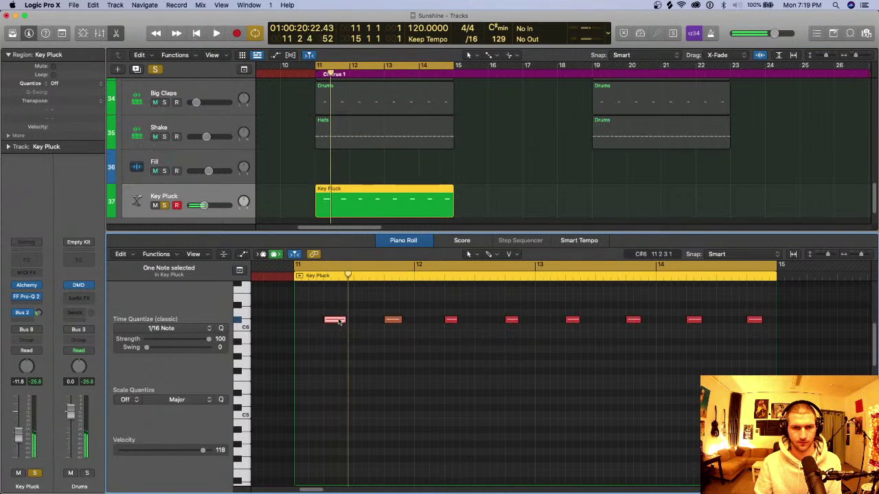
pyautogui.click(335, 309)
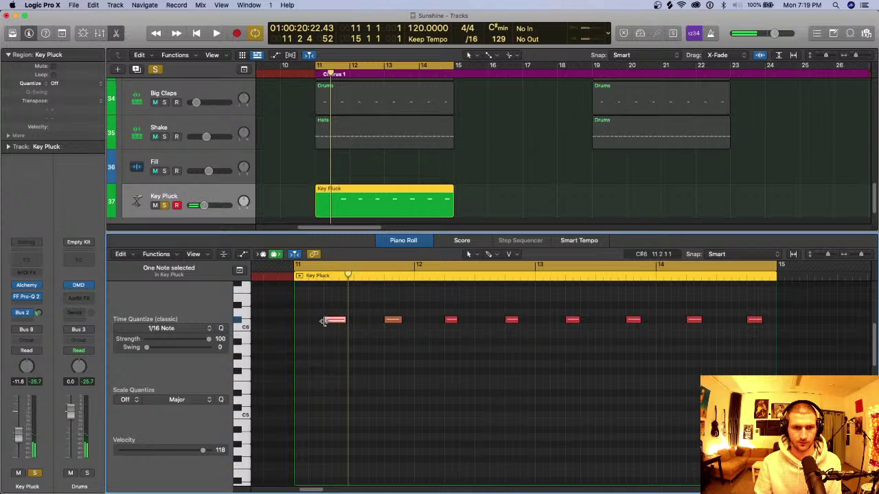
pyautogui.press('space')
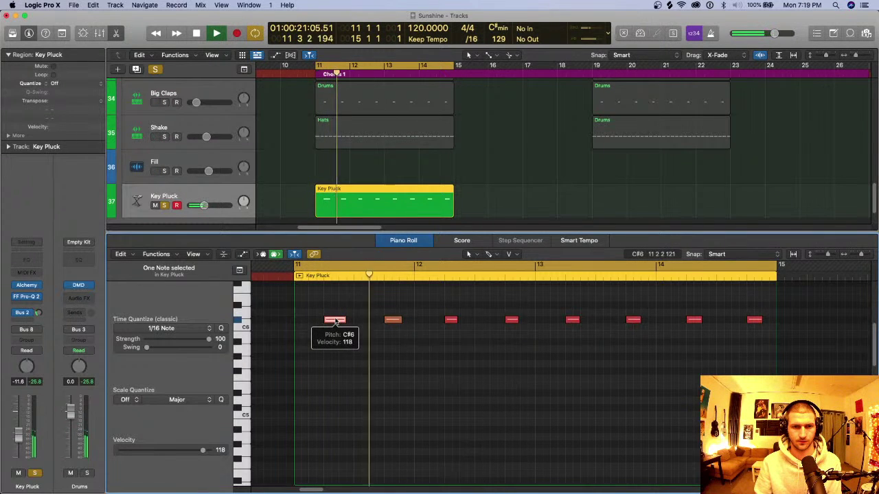
pyautogui.press('super+Left')
pyautogui.press('super+Left')
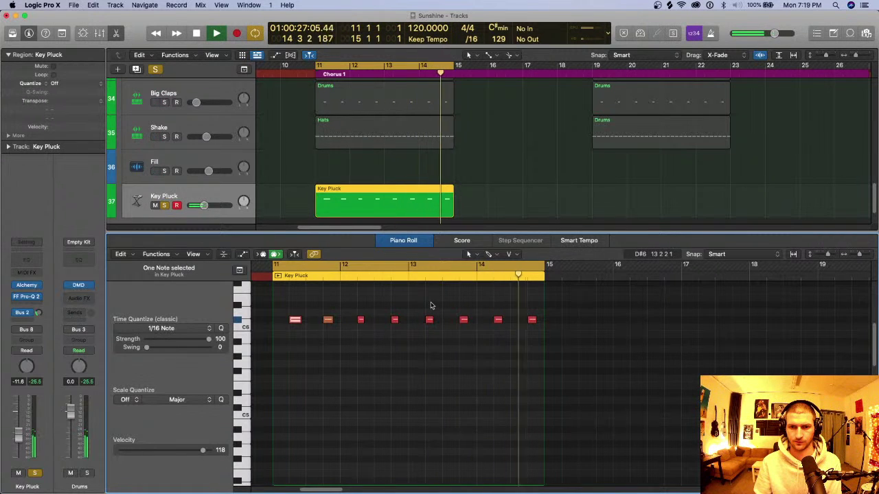
pyautogui.press('space')
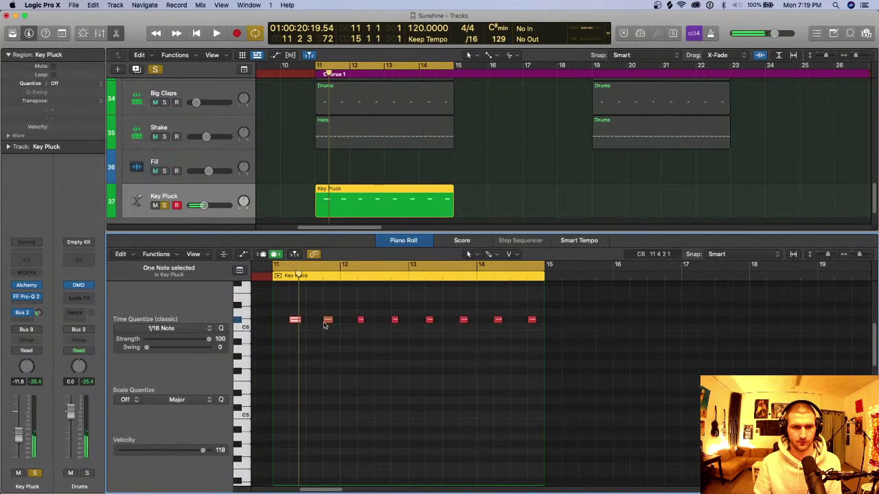
# Clear Key Pluck's solo, lower its volume to -12.6 dB, and play it with the full arrangement.
pyautogui.click(164, 205)
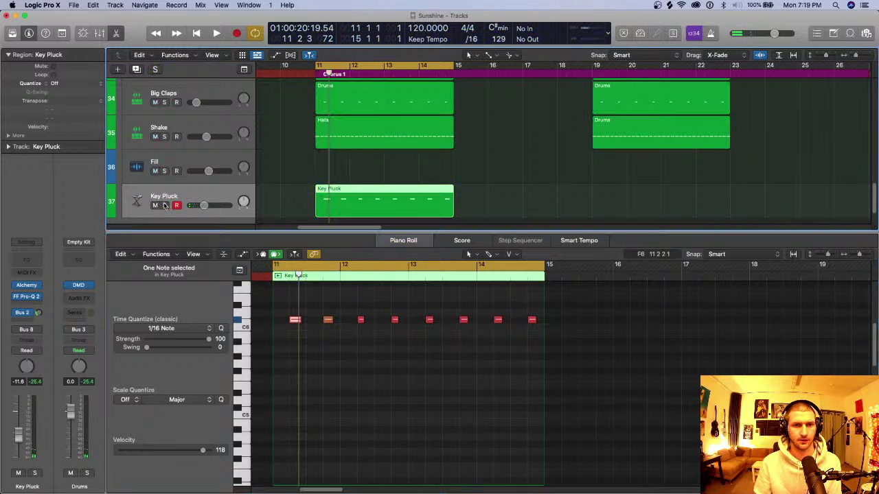
pyautogui.moveTo(212, 207); pyautogui.dragTo(211, 208)
pyautogui.press('space')
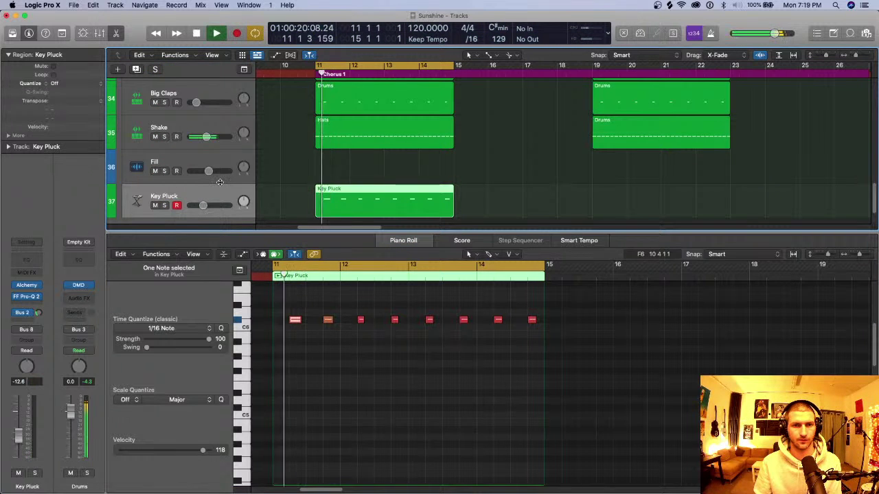
# Switch Key Pluck's solo on and off during playback to compare it alone and within the full mix.
pyautogui.click(164, 205)
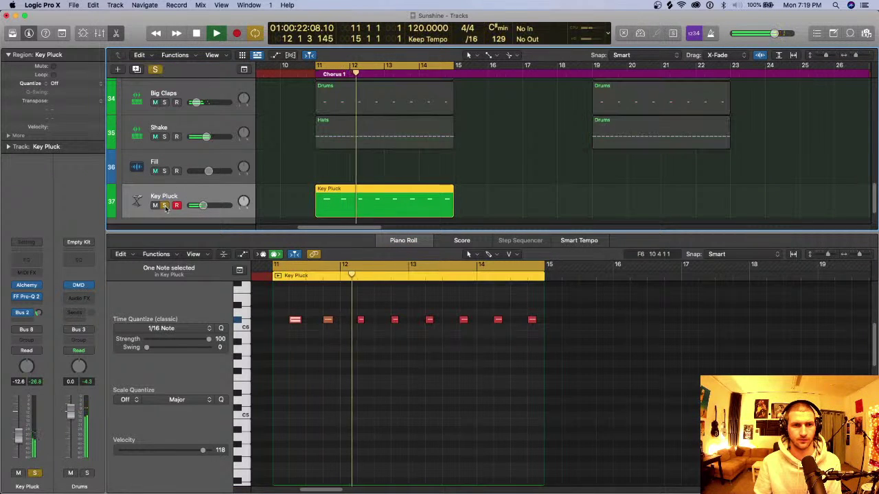
pyautogui.click(164, 206)
pyautogui.click(164, 206)
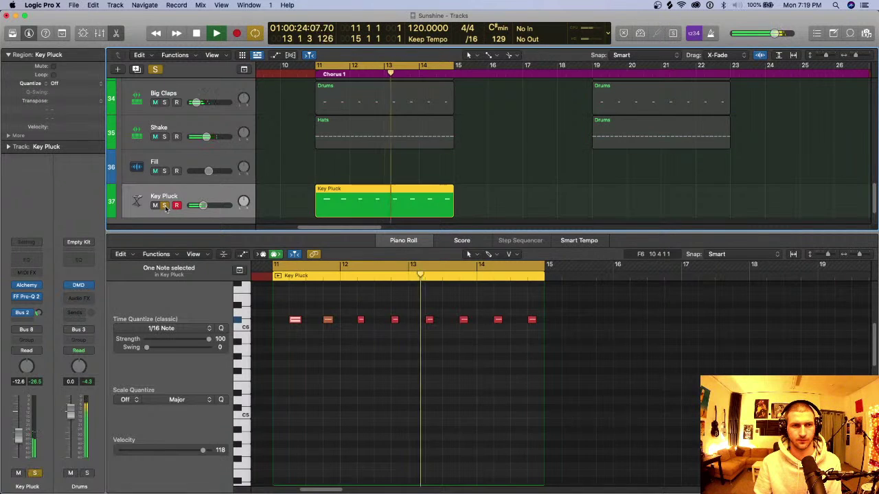
pyautogui.click(164, 205)
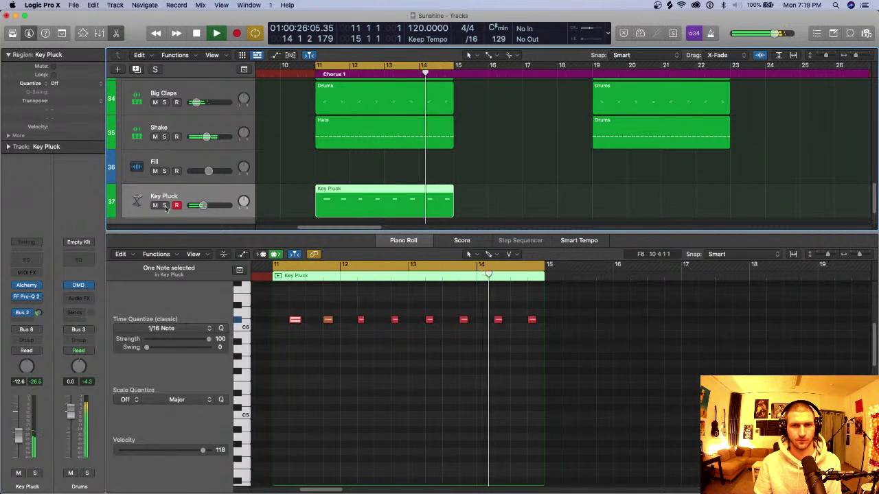
pyautogui.press('space')
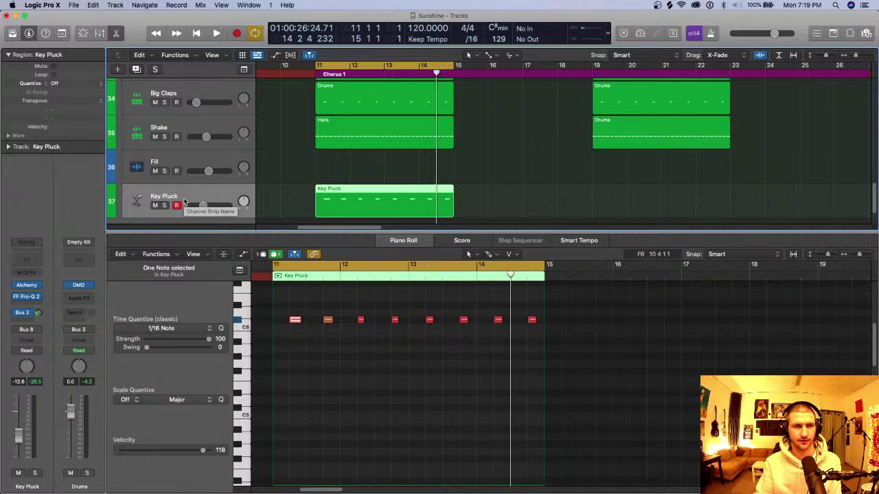
# Enlarge the Tracks area by shrinking the editor, and select the Fill track.
pyautogui.click(164, 206)
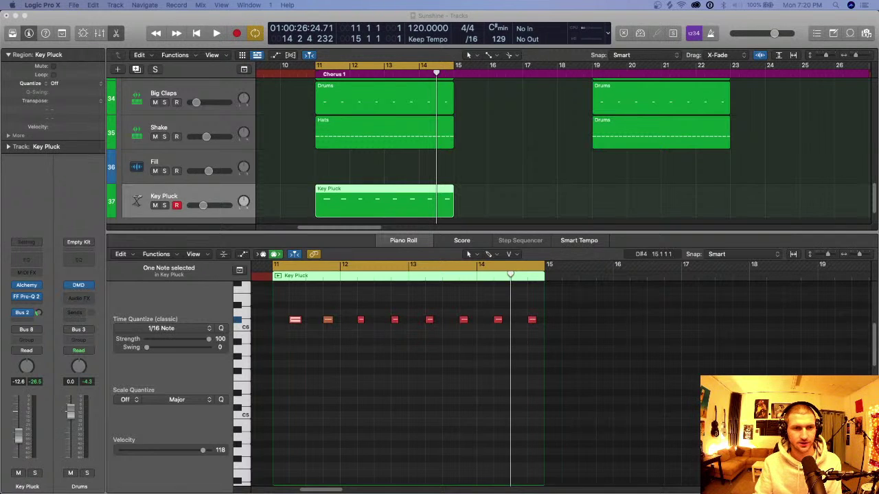
pyautogui.click(319, 234)
pyautogui.moveTo(319, 233); pyautogui.dragTo(275, 346)
pyautogui.scroll(3, 206, 234)
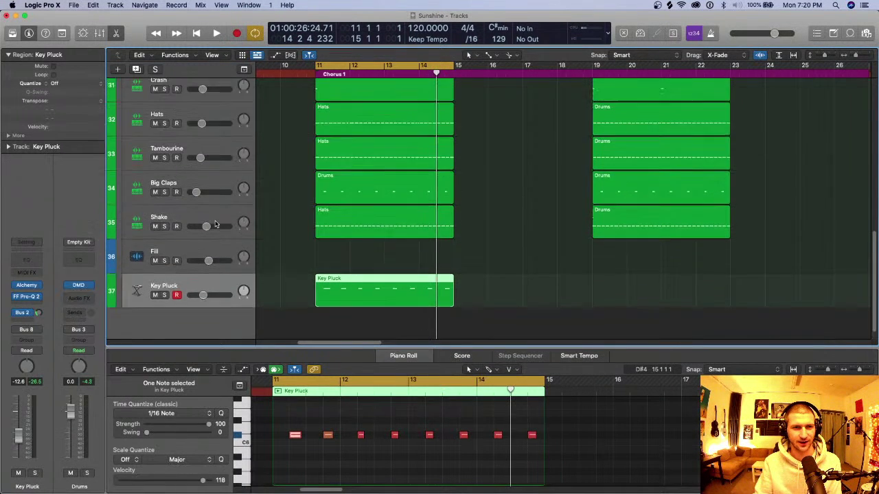
pyautogui.scroll(-3, 206, 234)
pyautogui.click(207, 230)
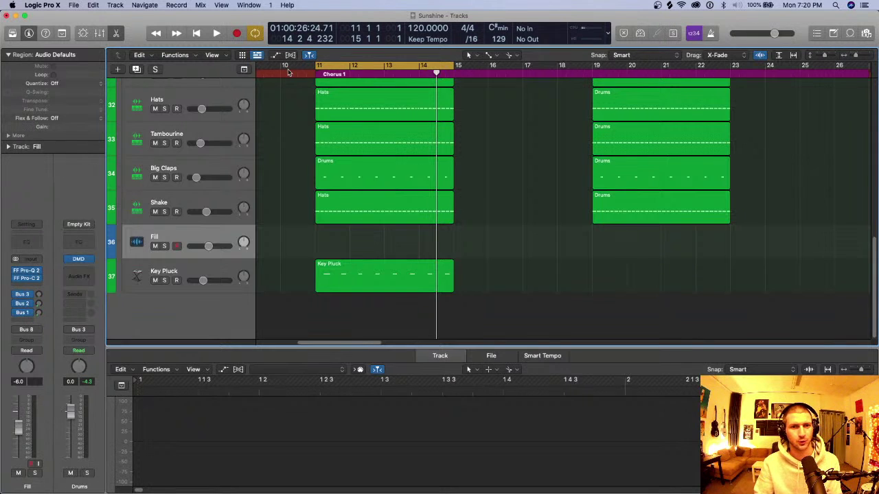
# Solo the Bass track and play its part from the start of Chorus 1.
pyautogui.scroll(10, 364, 226)
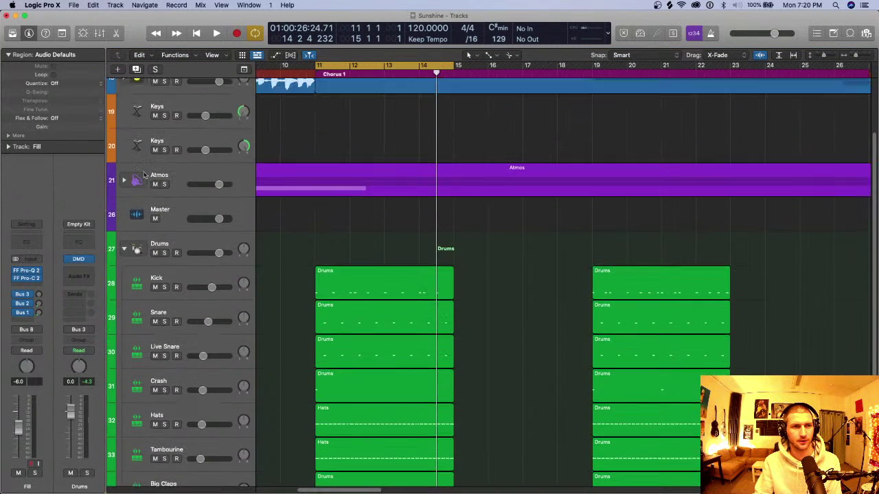
pyautogui.scroll(2, 148, 223)
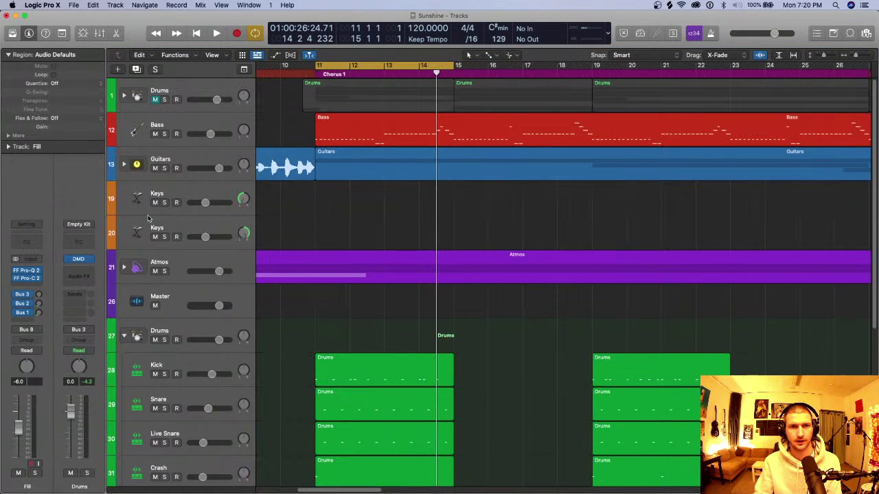
pyautogui.click(164, 134)
pyautogui.press('space')
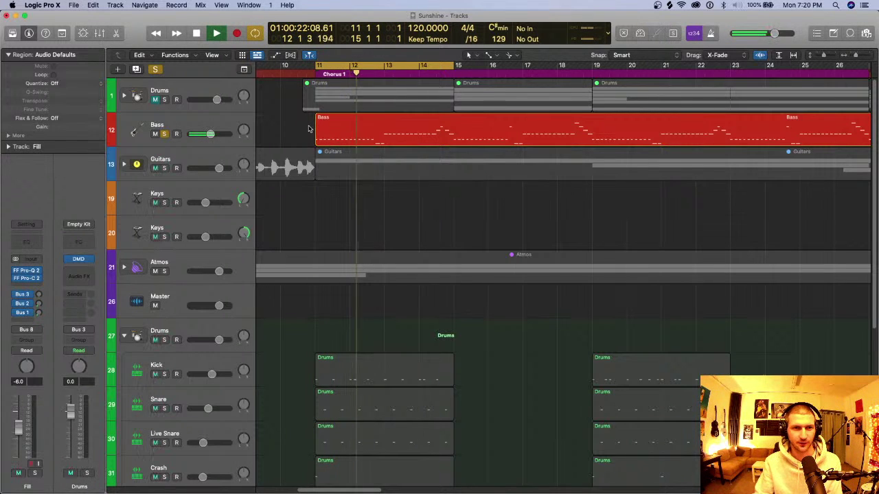
pyautogui.press('space')
# Open the Bass region in an enlarged Piano Roll, play its notes, and return the playhead to bar 11.
pyautogui.doubleClick(367, 131)
pyautogui.press('space')
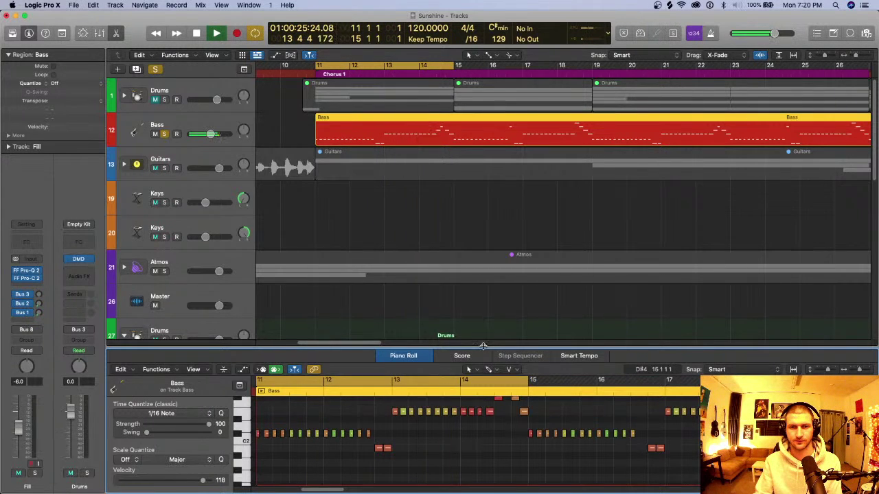
pyautogui.moveTo(484, 345); pyautogui.dragTo(484, 219)
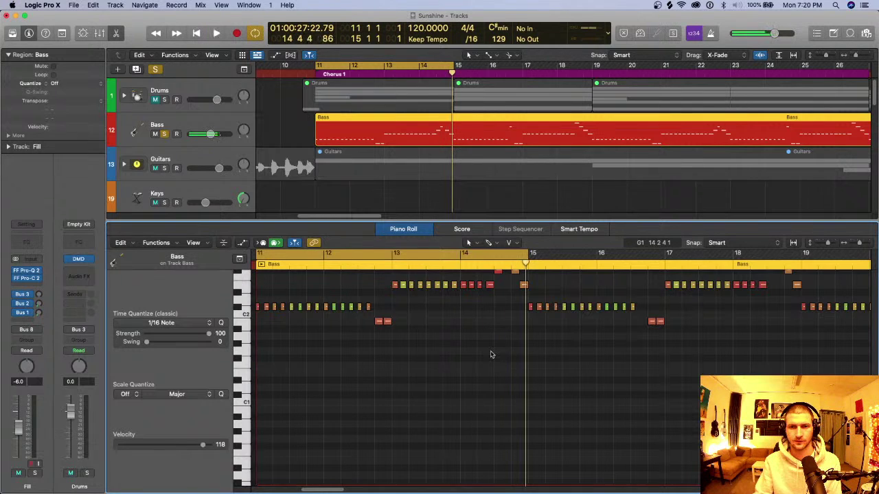
pyautogui.press('space')
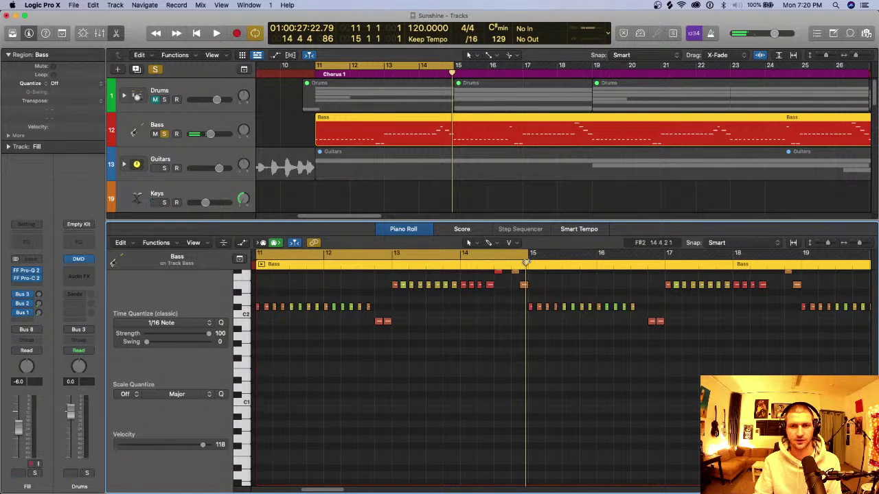
pyautogui.press('space')
pyautogui.moveTo(274, 263); pyautogui.dragTo(266, 264)
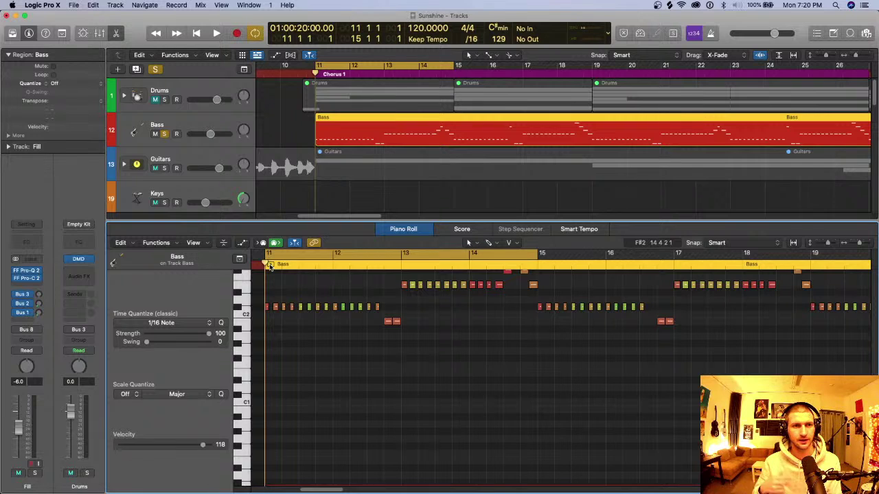
# Reset the solos, solo the Drums stack and Bass together, and play Chorus 1 with only those two.
pyautogui.click(156, 69)
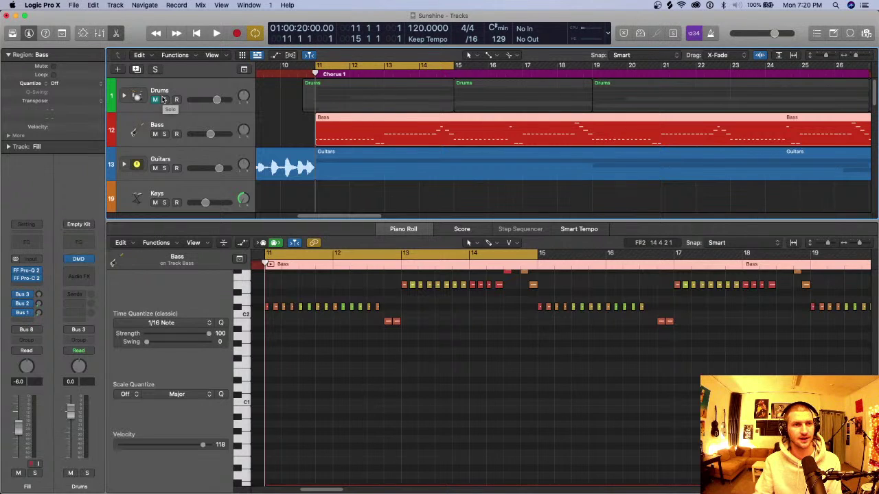
pyautogui.click(164, 101)
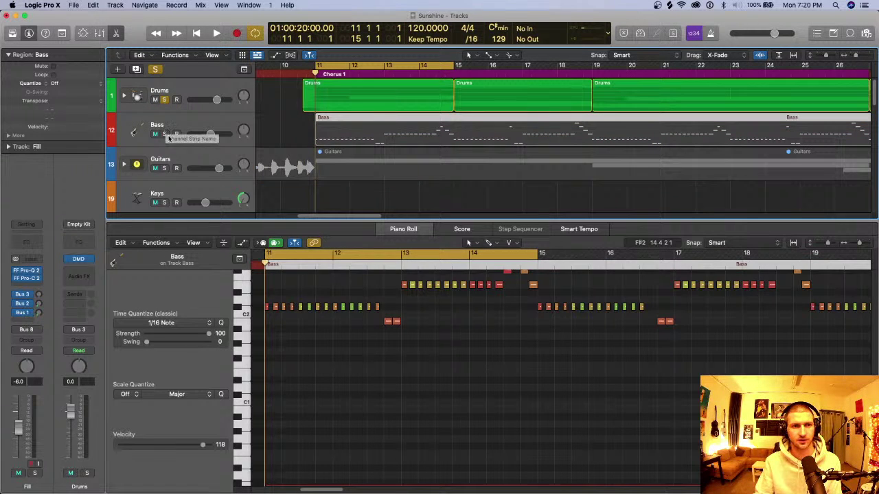
pyautogui.click(164, 134)
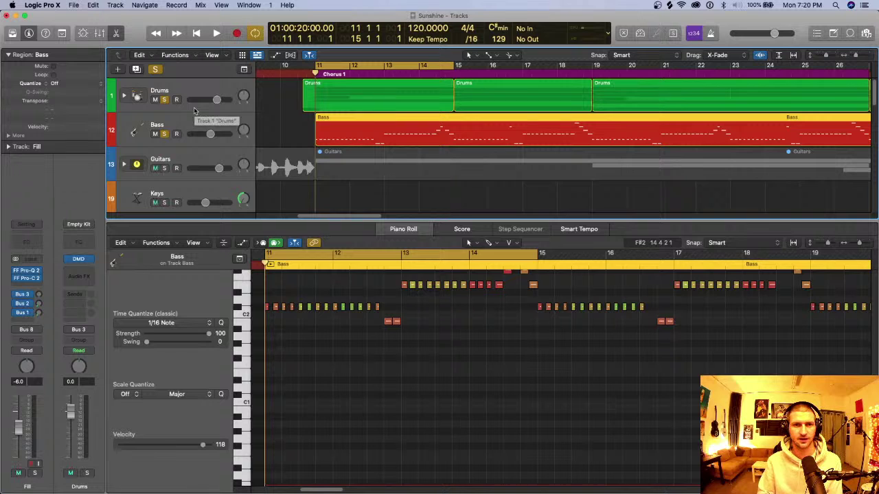
pyautogui.press('space')
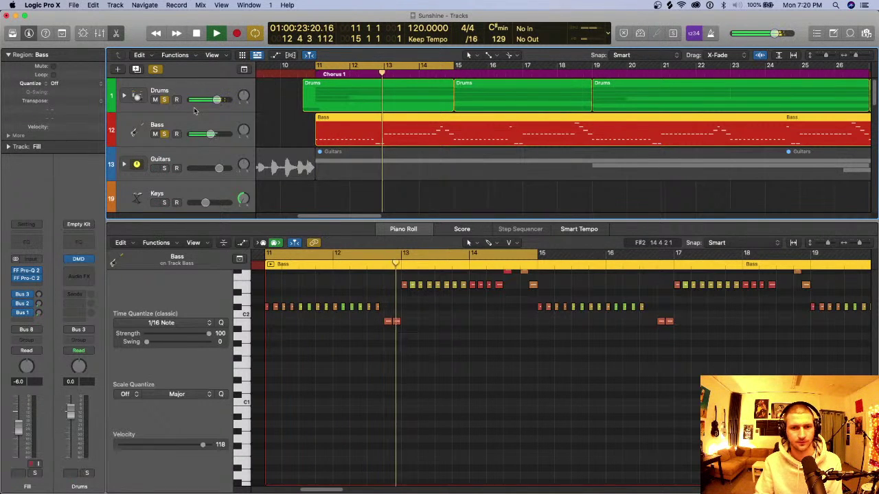
pyautogui.press('space')
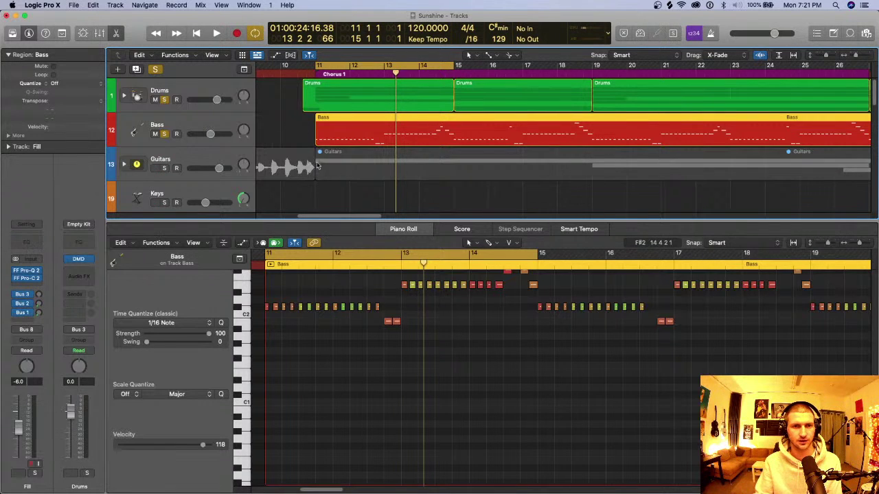
pyautogui.press('space')
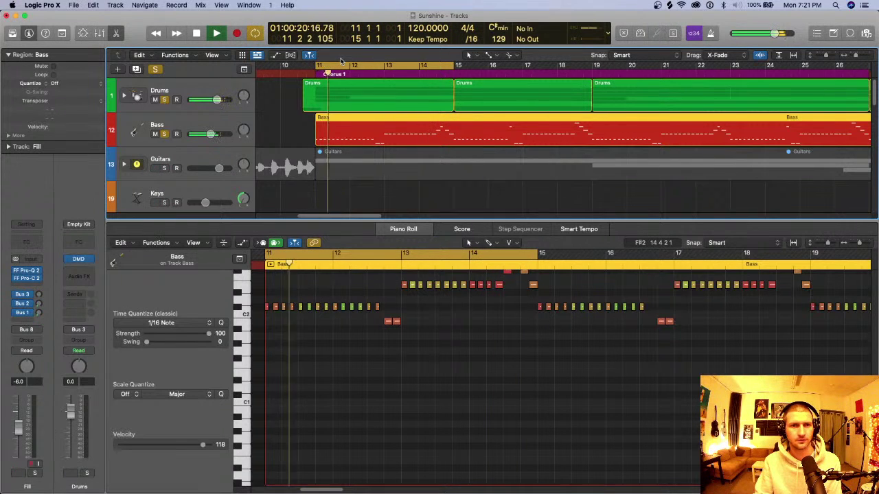
# Extend the end of the cycle range to bar 27 while the soloed Drums and Bass play.
pyautogui.moveTo(456, 66); pyautogui.dragTo(590, 65)
pyautogui.scroll(-4, 549, 65)
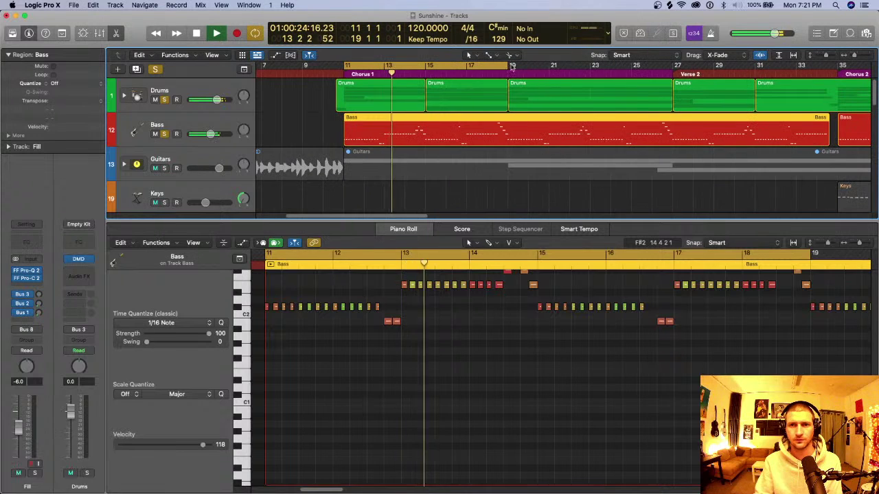
pyautogui.moveTo(510, 65); pyautogui.dragTo(662, 74)
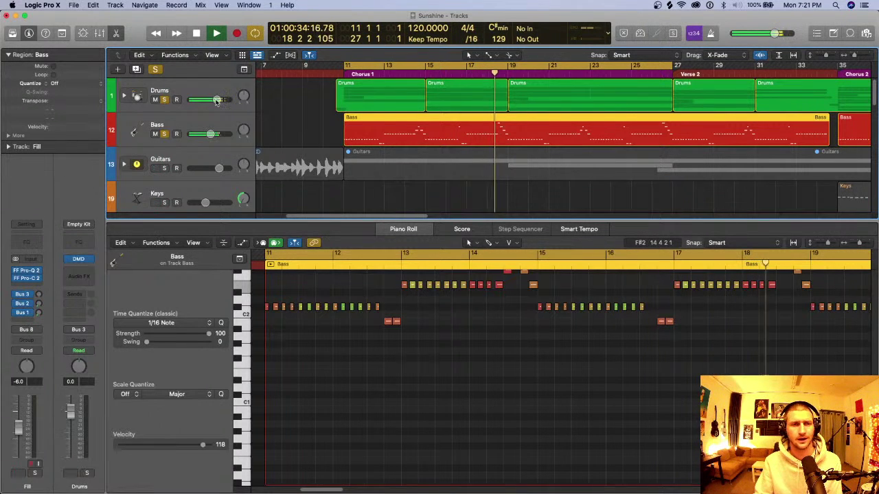
pyautogui.press('space')
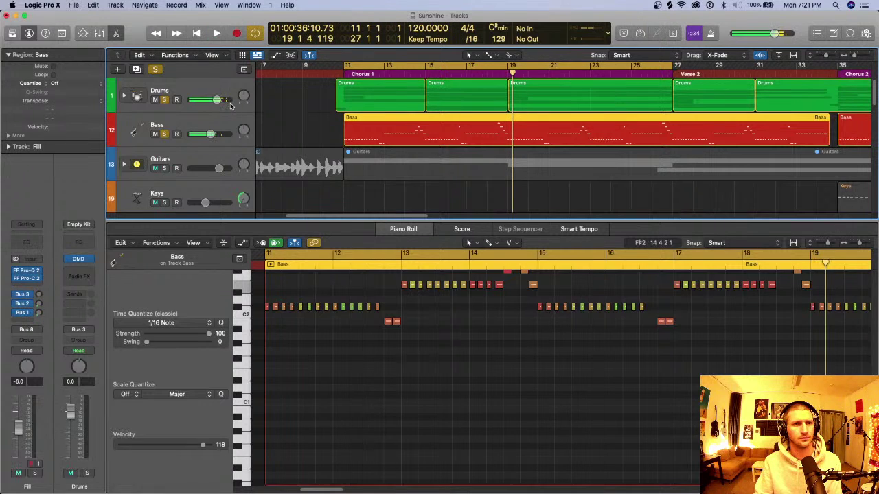
# Create a new audio track and move it directly below the Bass track.
pyautogui.click(115, 5)
pyautogui.click(118, 26)
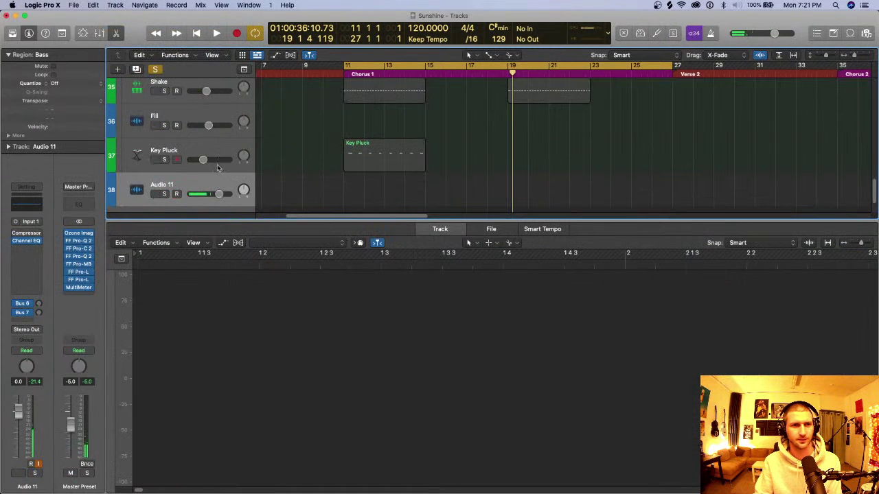
pyautogui.moveTo(218, 193); pyautogui.dragTo(219, 158)
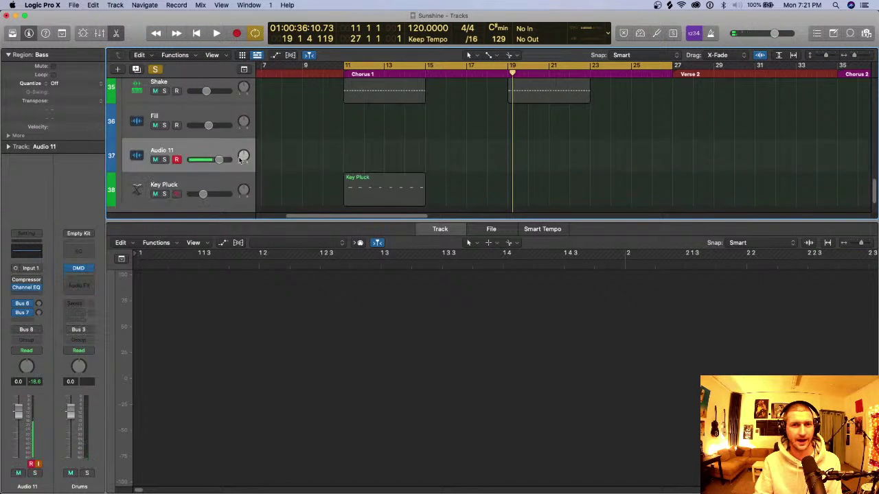
pyautogui.scroll(3, 220, 172)
pyautogui.press('e')
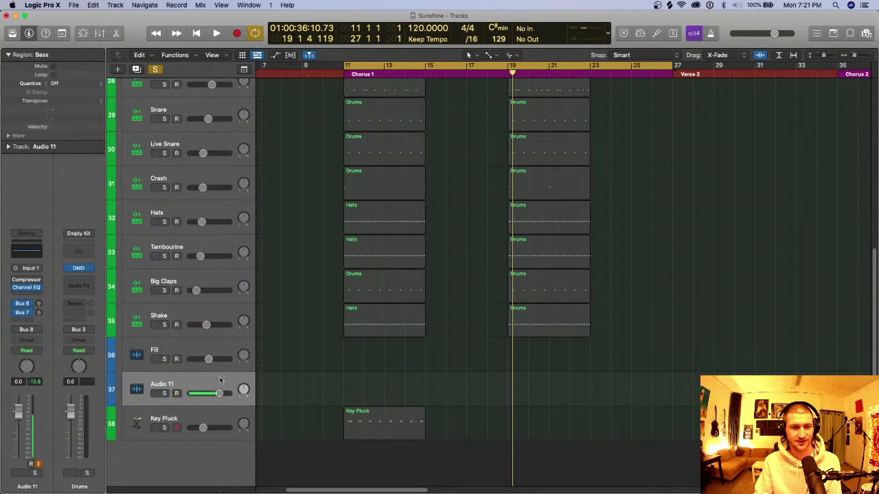
pyautogui.moveTo(222, 380); pyautogui.dragTo(128, 228)
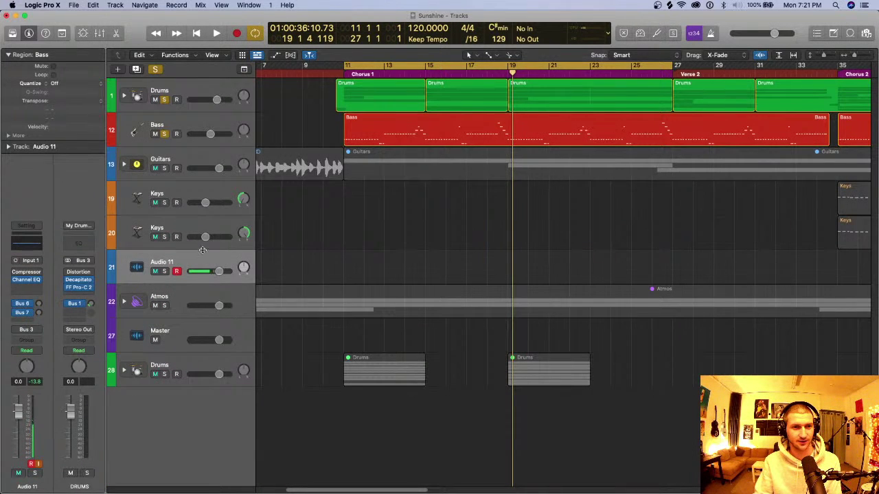
pyautogui.moveTo(202, 249); pyautogui.dragTo(211, 169)
# Solo the new audio track with its volume lowered to -4.1 dB.
pyautogui.click(164, 168)
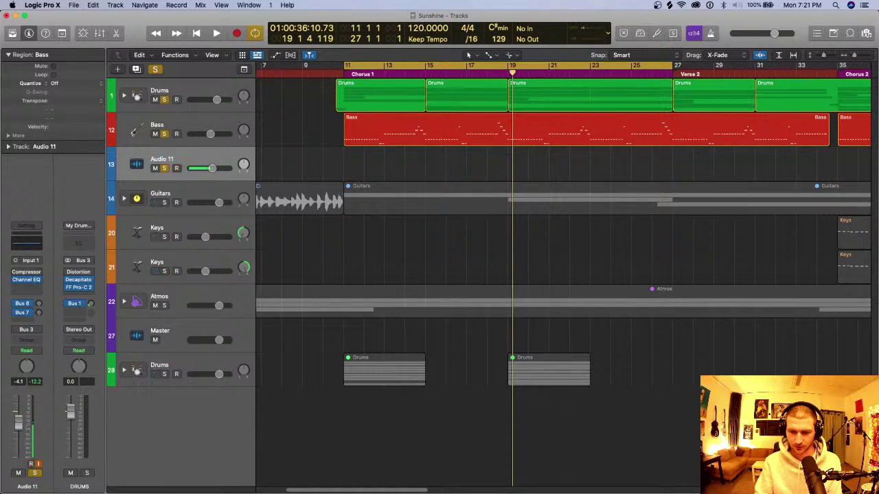
pyautogui.click(176, 169)
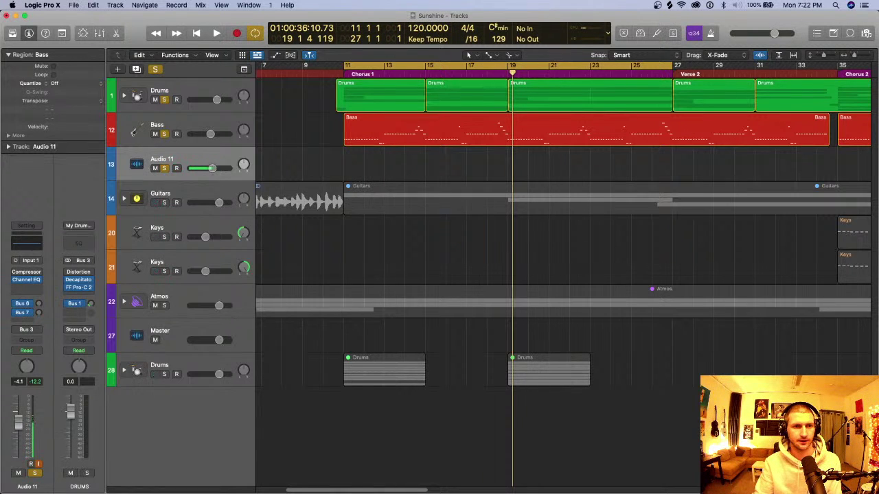
# Add a new Drummer track with the Bluebird kit below the new audio track.
pyautogui.click(115, 4)
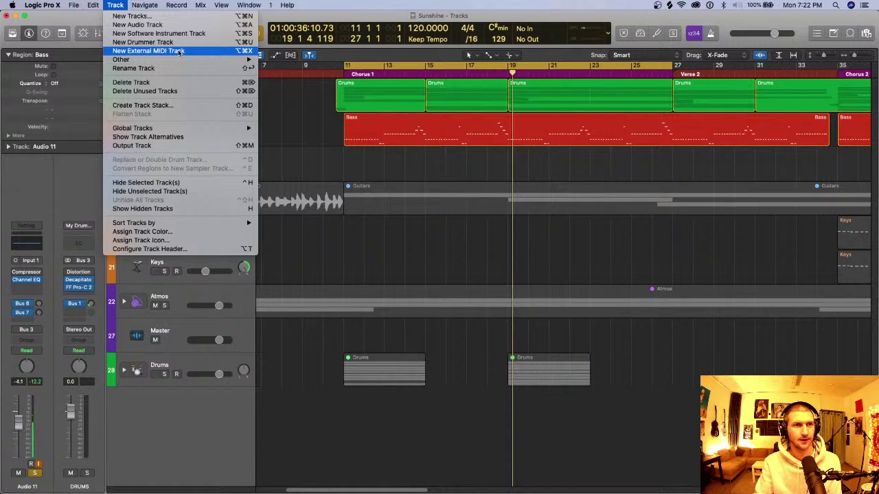
pyautogui.click(85, 19)
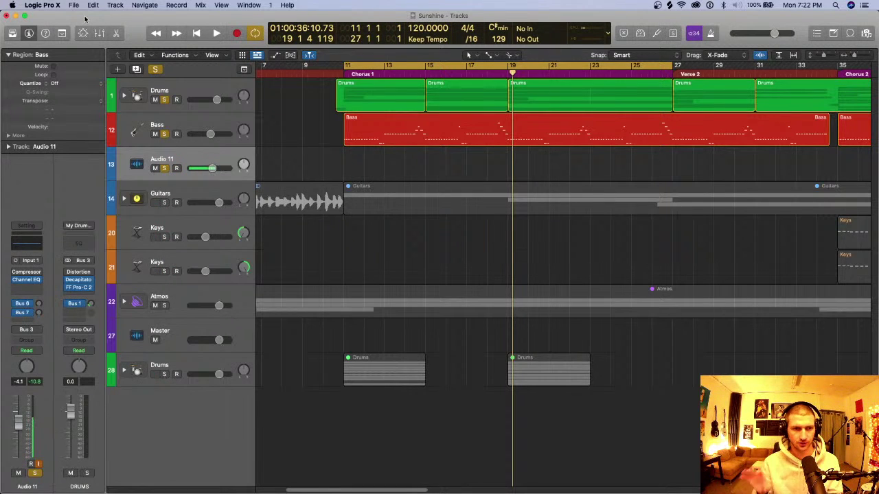
pyautogui.hotkey('ctrl', 'alt', 'r')
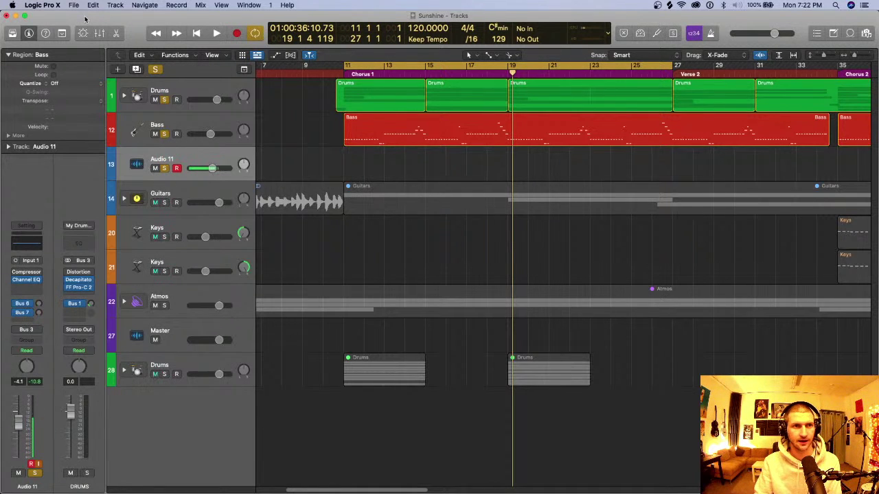
pyautogui.click(116, 5)
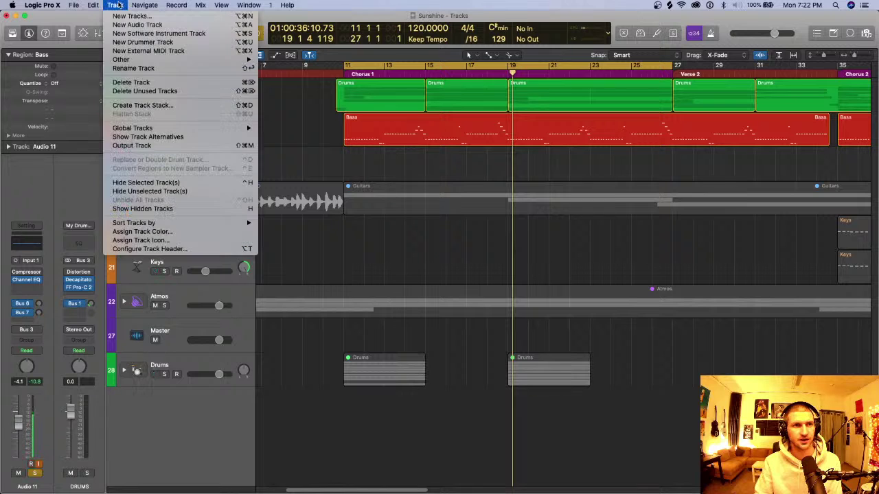
pyautogui.click(172, 34)
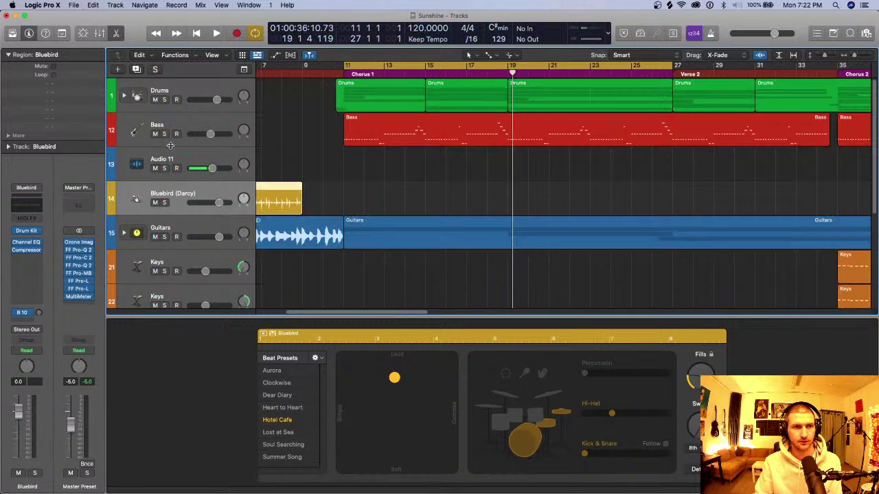
# Solo the Drummer track, move its Bluebird region to bar 11, and play it.
pyautogui.click(164, 203)
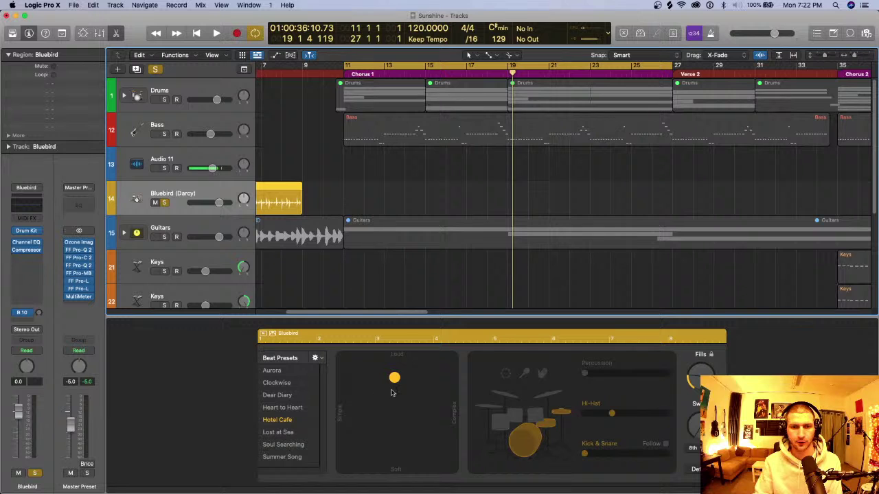
pyautogui.moveTo(288, 213); pyautogui.dragTo(493, 213)
pyautogui.hotkey('shift', 'Return')
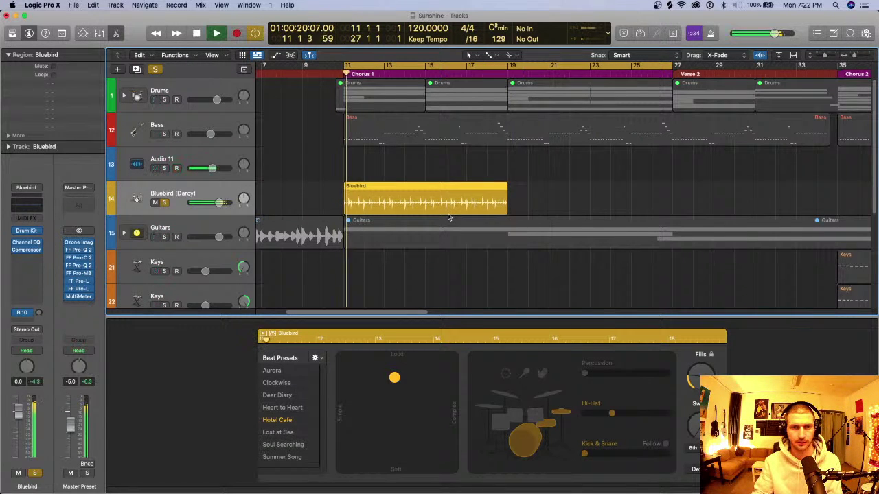
# Make the Bluebird beat simpler and slightly louder, and choose higher Kick & Snare and Hi-Hat pattern variations.
pyautogui.moveTo(394, 377); pyautogui.dragTo(347, 368)
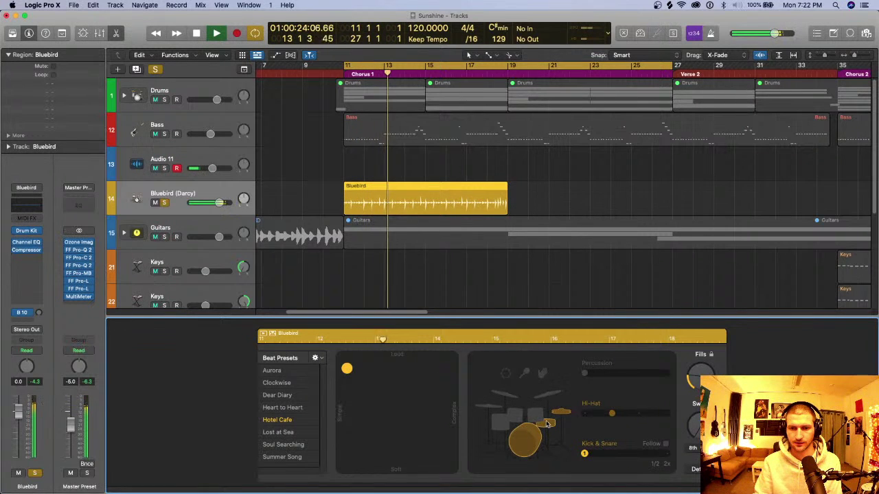
pyautogui.click(595, 453)
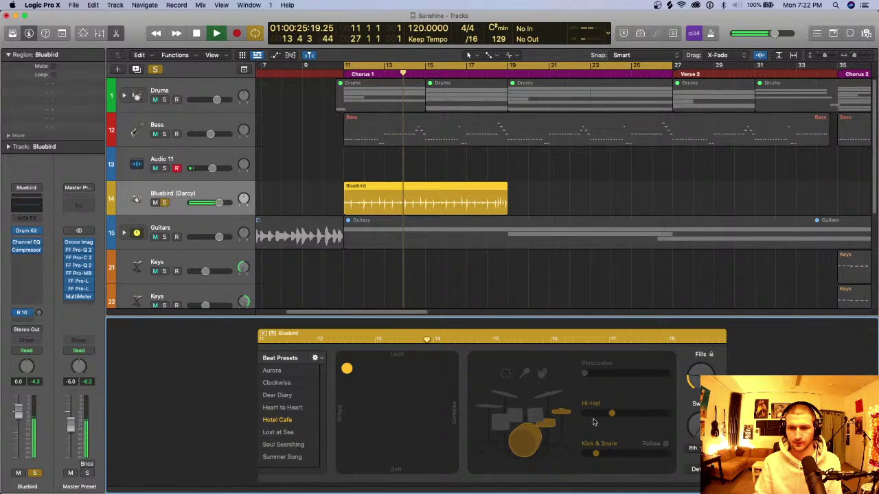
pyautogui.click(634, 416)
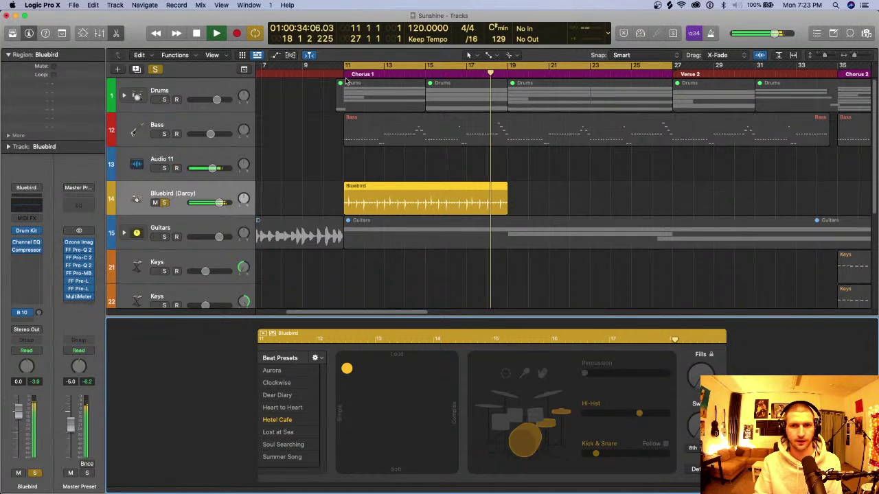
# Stop playback and loop the Bluebird region to the end of Chorus 1 at bar 27.
pyautogui.press('space')
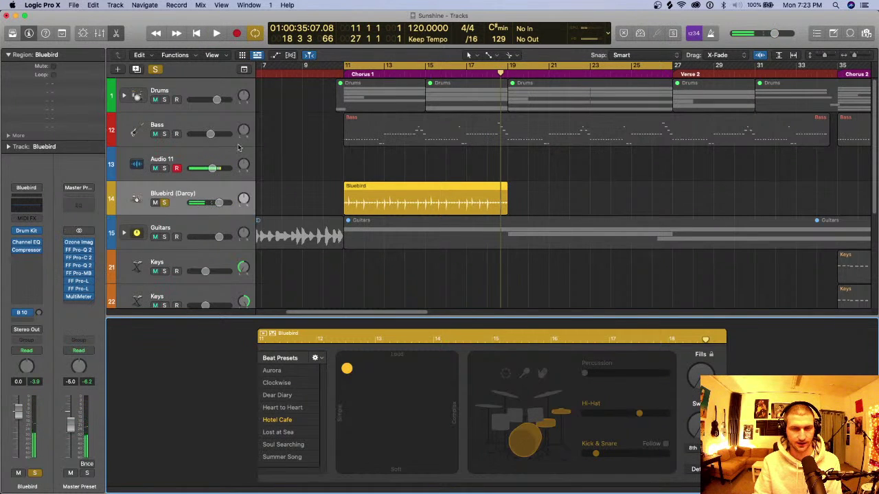
pyautogui.moveTo(505, 191); pyautogui.dragTo(673, 197)
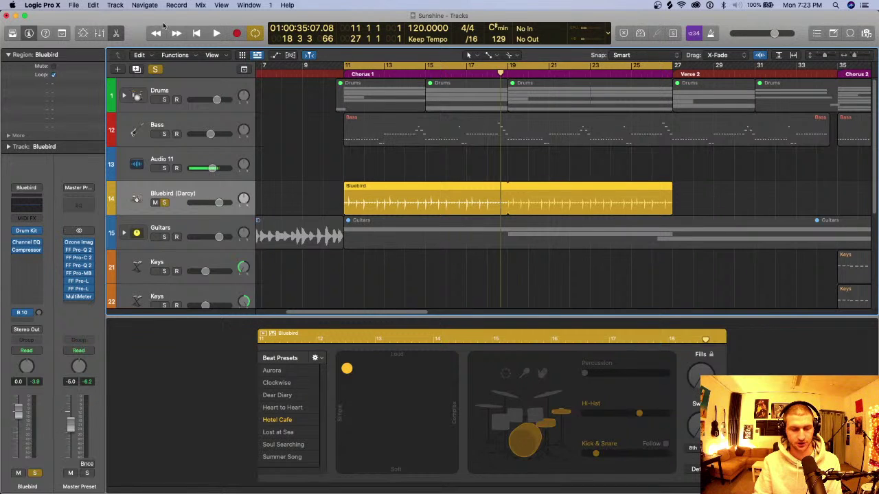
# Add a new audio track below the Bluebird track, name it Acoustic Guitar, and solo it.
pyautogui.click(115, 5)
pyautogui.click(130, 35)
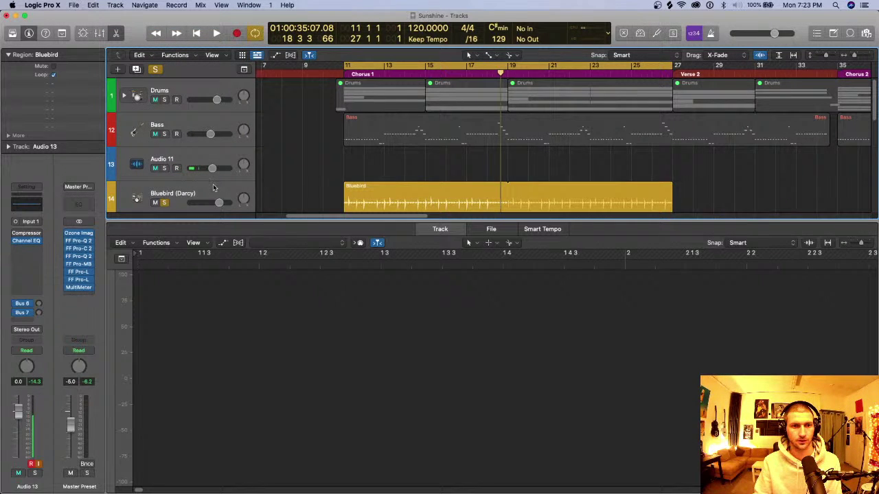
pyautogui.doubleClick(179, 119)
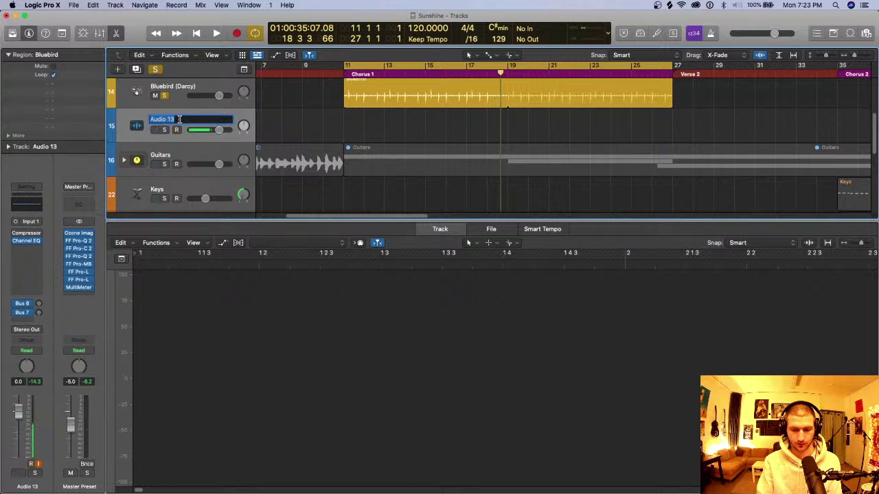
pyautogui.press('BackSpace')
pyautogui.write('Acoustic Guitar')
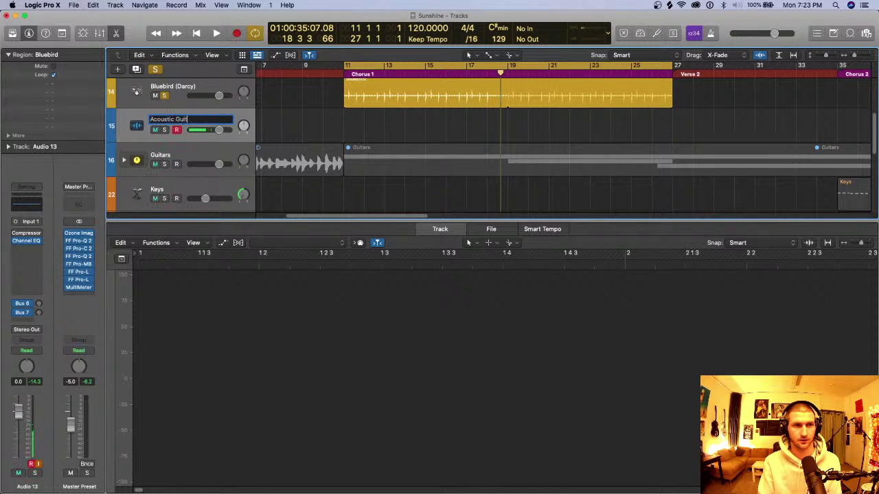
pyautogui.press('Return')
pyautogui.click(164, 129)
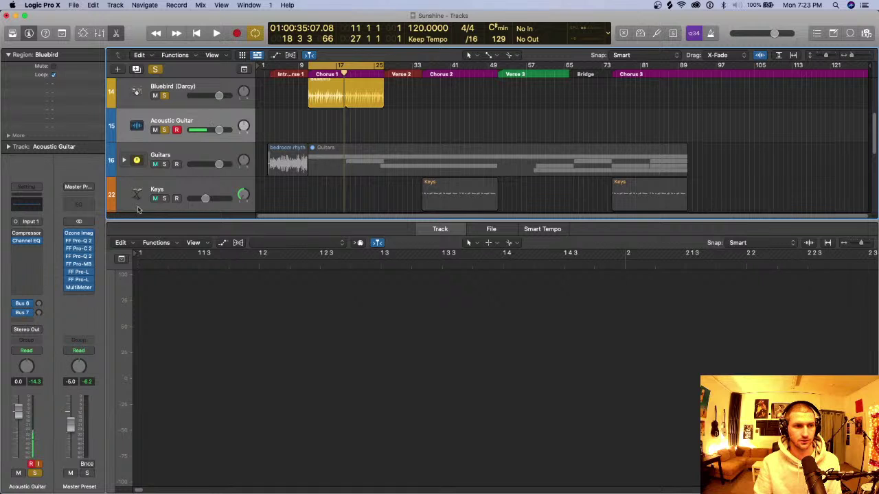
# Set the Acoustic Guitar track's input to Input 2 and record a guitar part over Chorus 1, bars 11 to 27.
pyautogui.click(39, 224)
pyautogui.moveTo(41, 246)
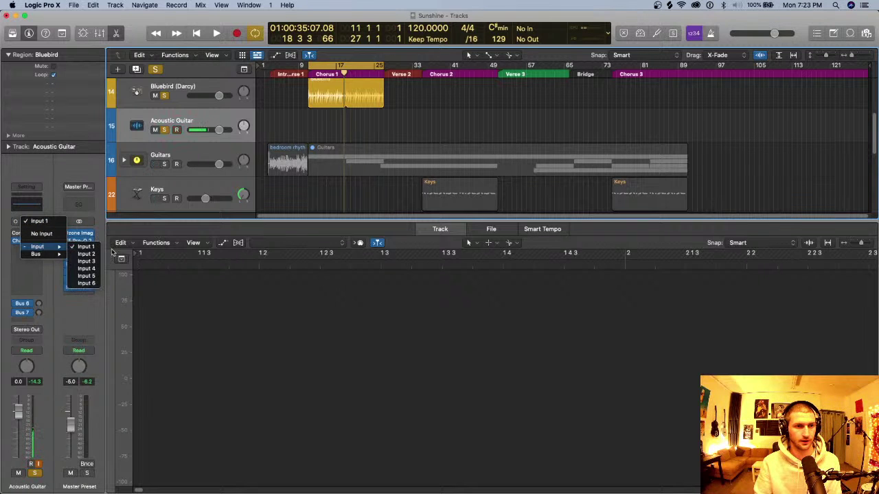
pyautogui.click(72, 247)
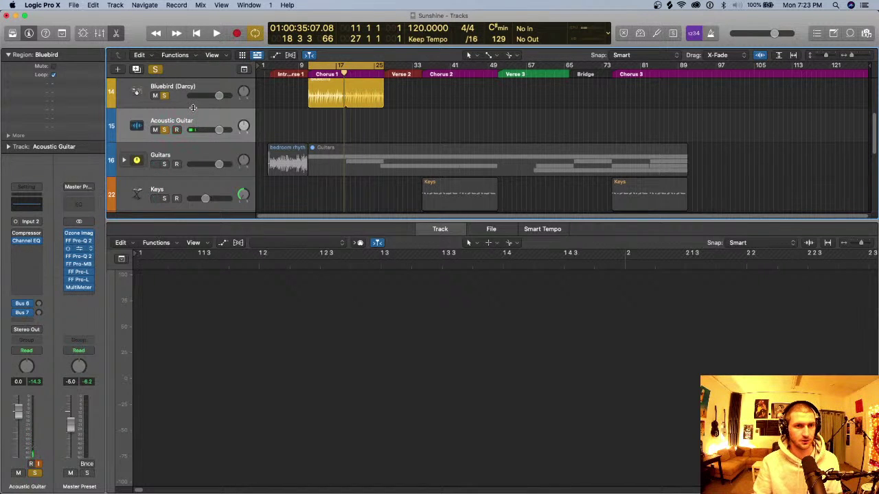
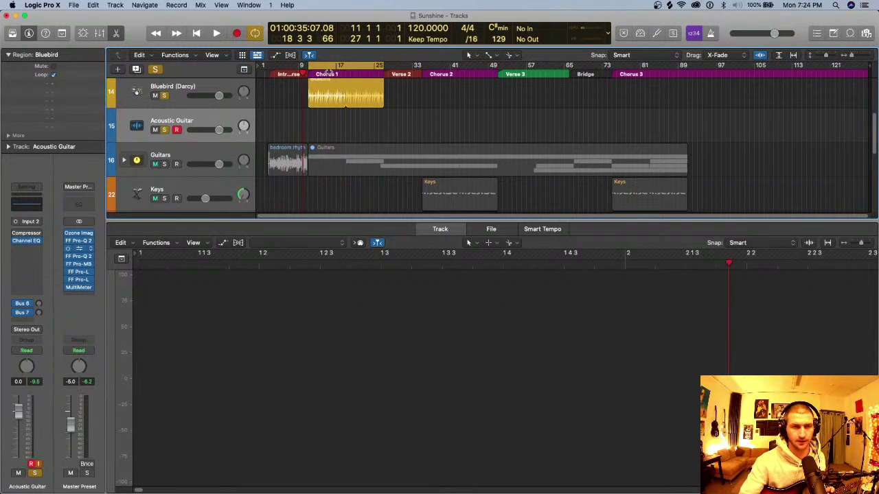
pyautogui.press('space')
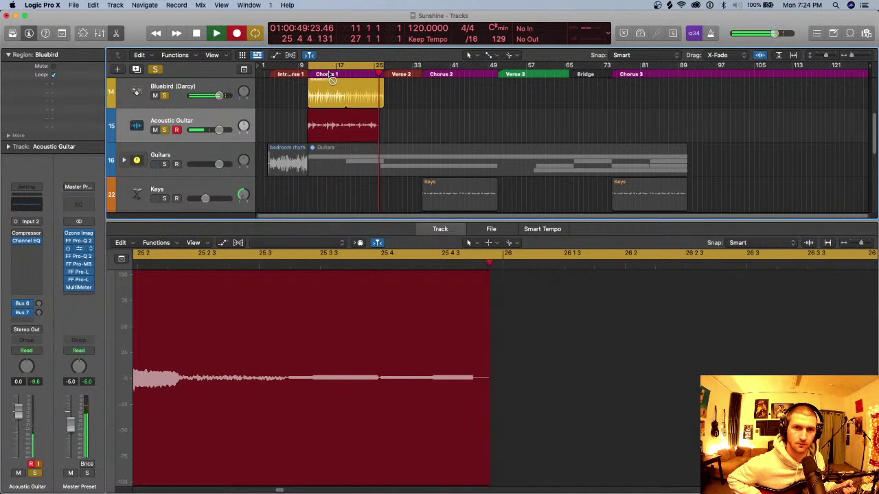
pyautogui.press('space')
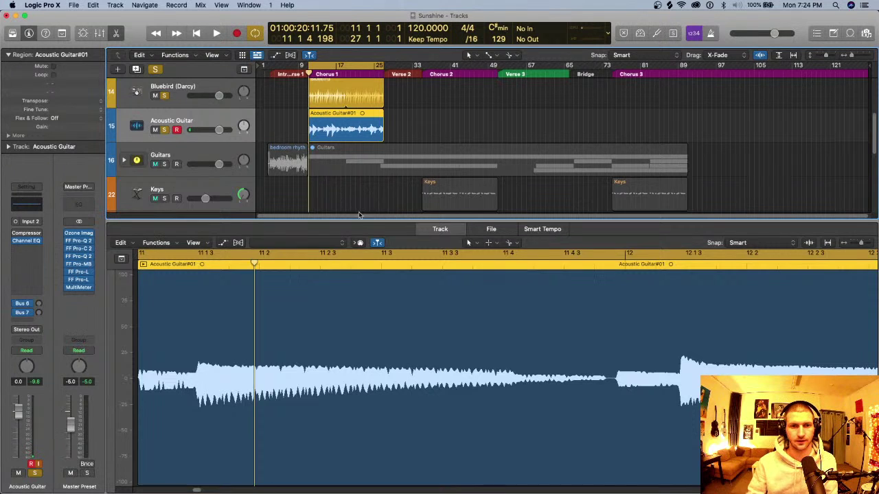
# Examine the recorded Acoustic Guitar region in the arrangement and in the audio editor.
pyautogui.press('e')
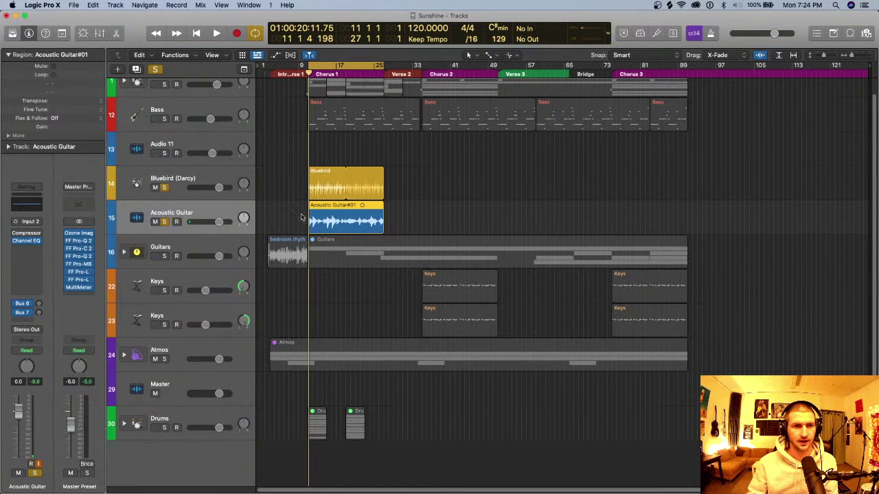
pyautogui.scroll(2, 309, 210)
pyautogui.doubleClick(331, 218)
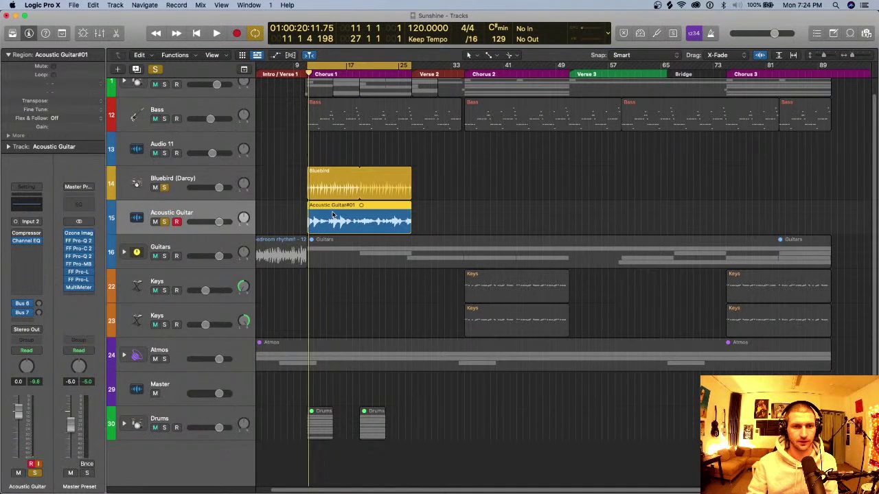
pyautogui.moveTo(375, 279); pyautogui.dragTo(375, 210)
pyautogui.scroll(-3, 343, 153)
pyautogui.scroll(3, 343, 153)
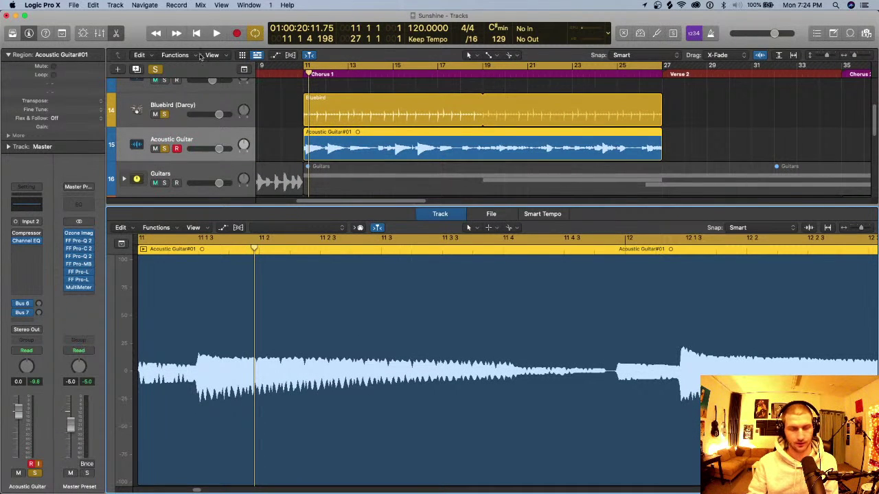
# Extend the Bluebird loop to about the start of Chorus 3 and set the cycle range from bar 11 to bar 65.
pyautogui.scroll(-5, 275, 144)
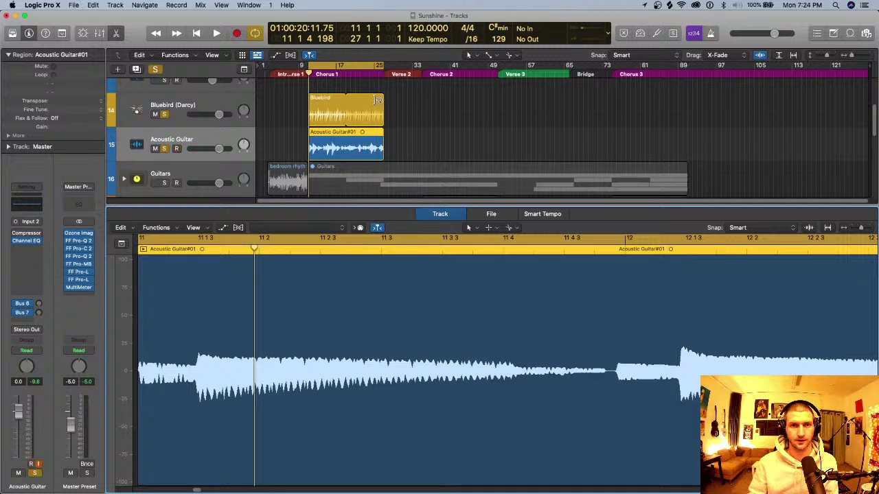
pyautogui.moveTo(372, 66); pyautogui.dragTo(450, 67)
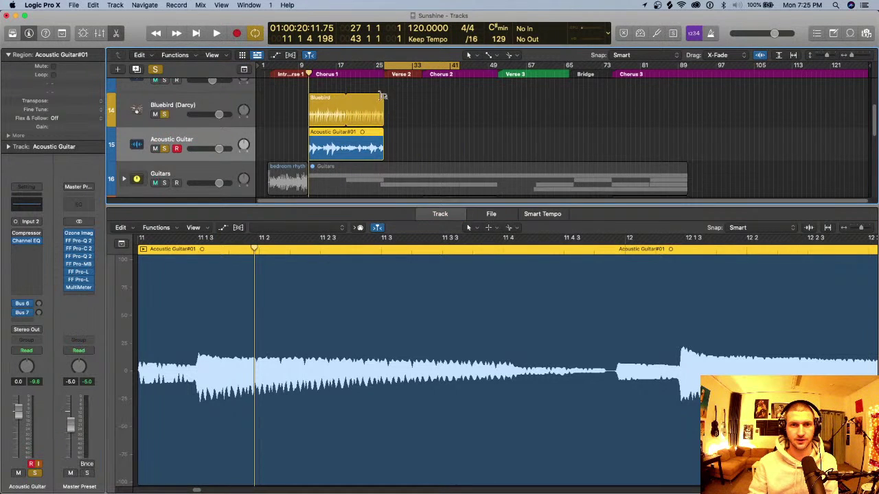
pyautogui.moveTo(383, 96); pyautogui.dragTo(616, 100)
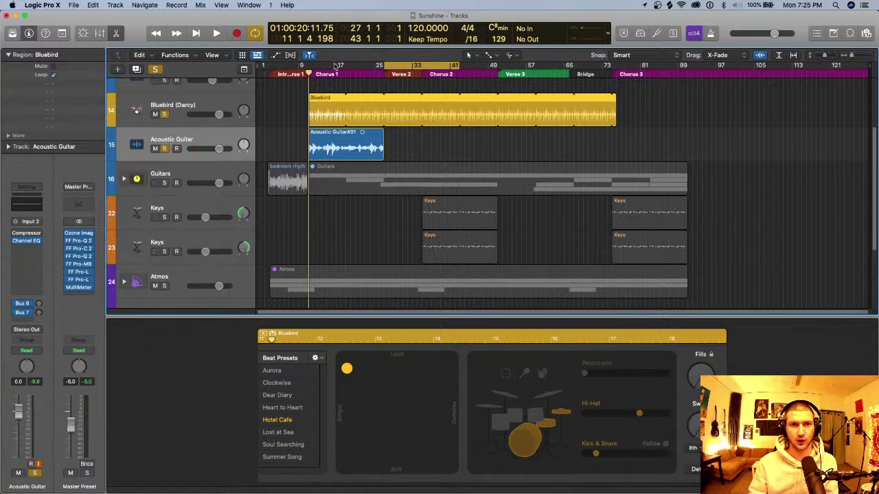
pyautogui.moveTo(310, 68); pyautogui.dragTo(568, 67)
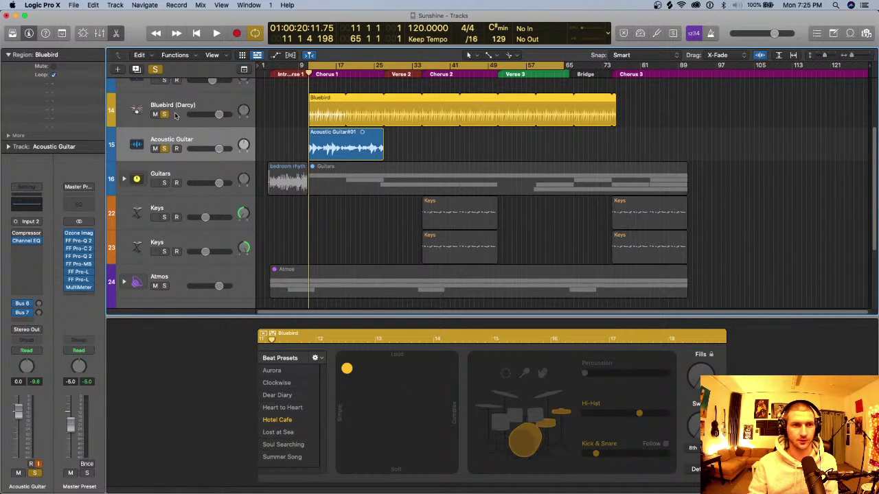
# Add a new software instrument track below Acoustic Guitar with the stereo Sculpture synth as its instrument, and open Sculpture's window.
pyautogui.click(114, 4)
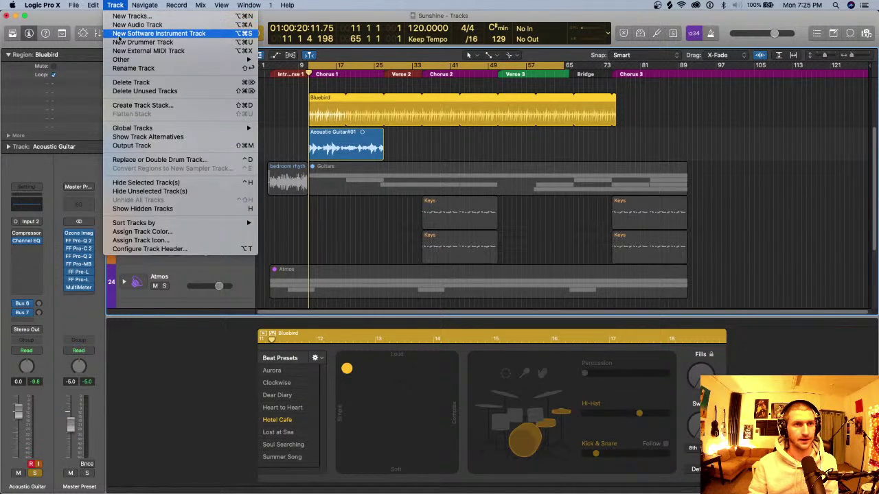
pyautogui.click(118, 34)
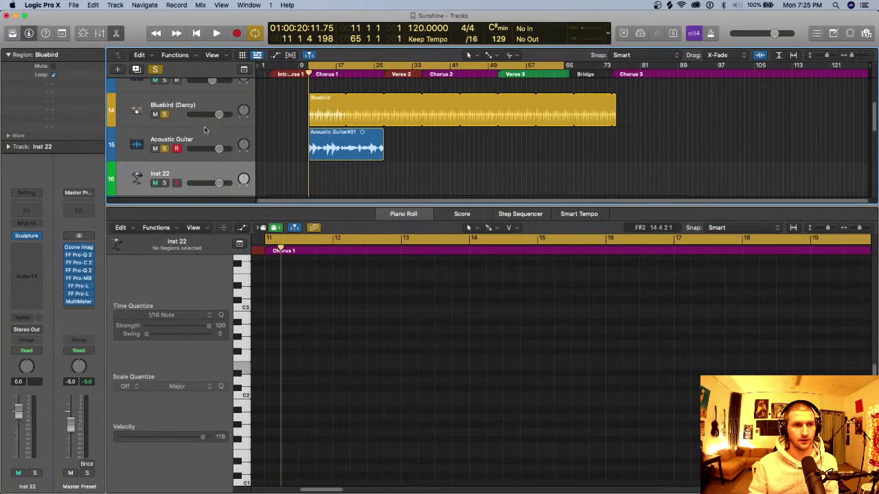
pyautogui.click(40, 235)
pyautogui.click(39, 236)
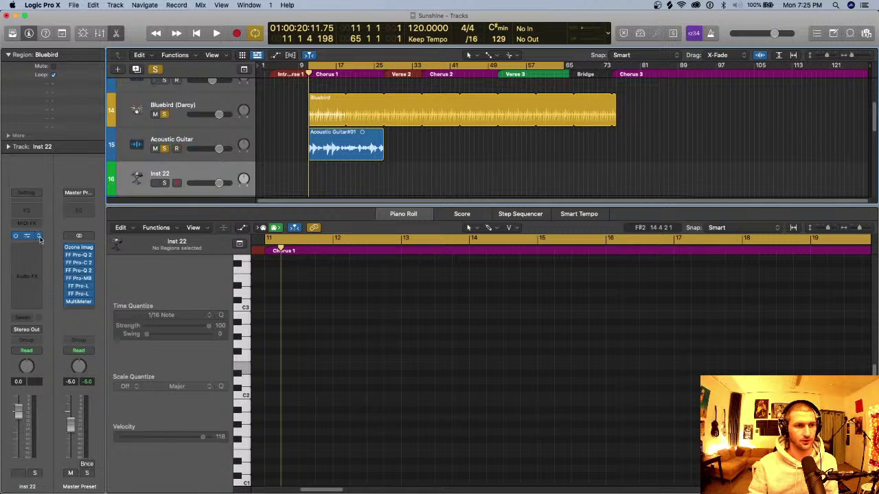
pyautogui.click(39, 237)
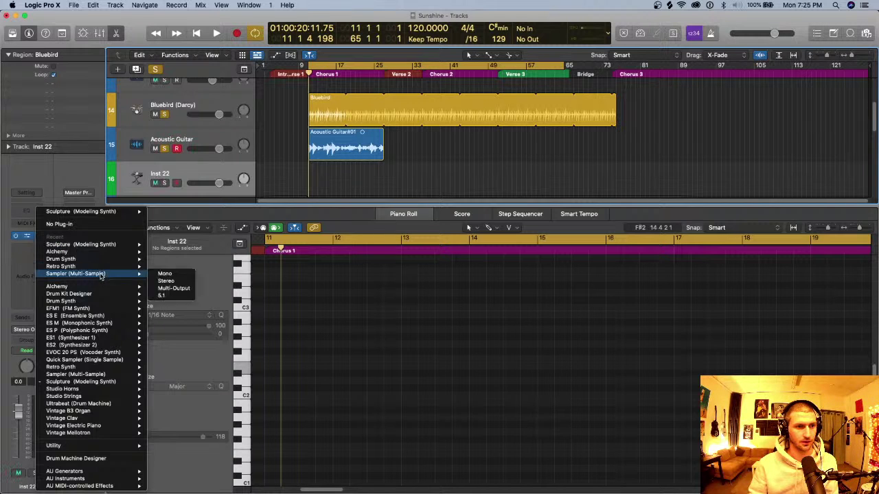
pyautogui.moveTo(88, 294)
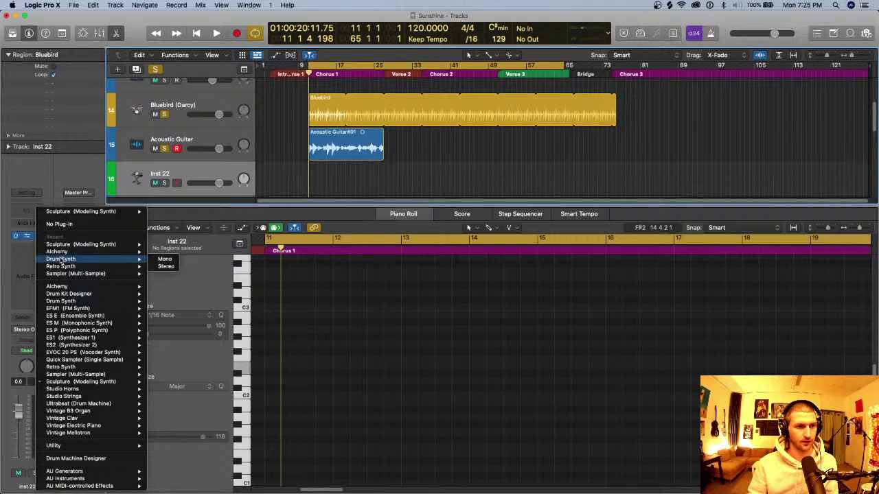
pyautogui.moveTo(65, 246)
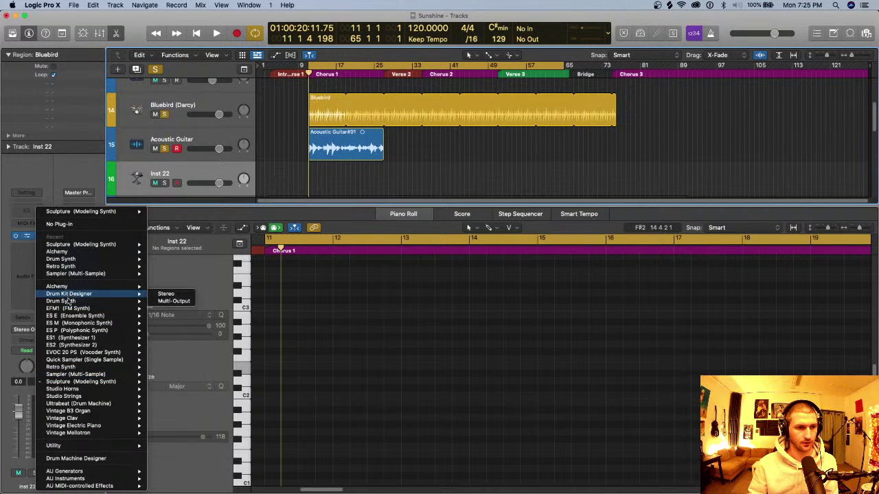
pyautogui.moveTo(104, 383)
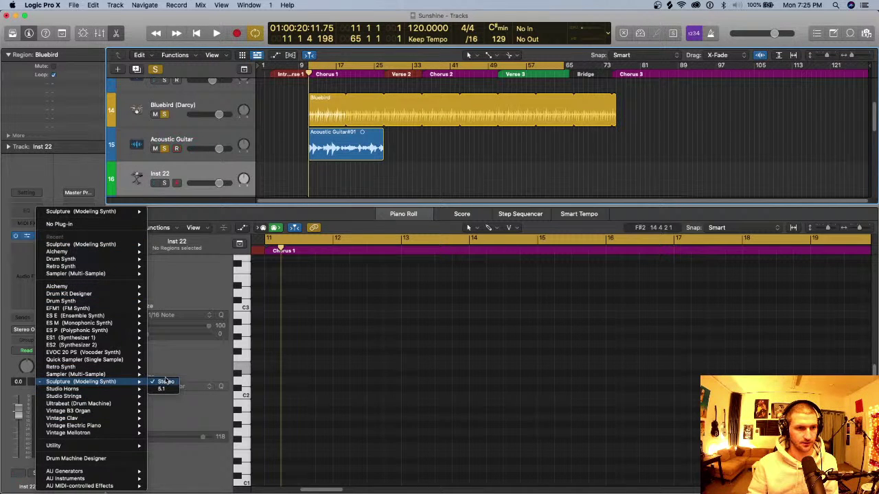
pyautogui.click(166, 382)
pyautogui.click(29, 236)
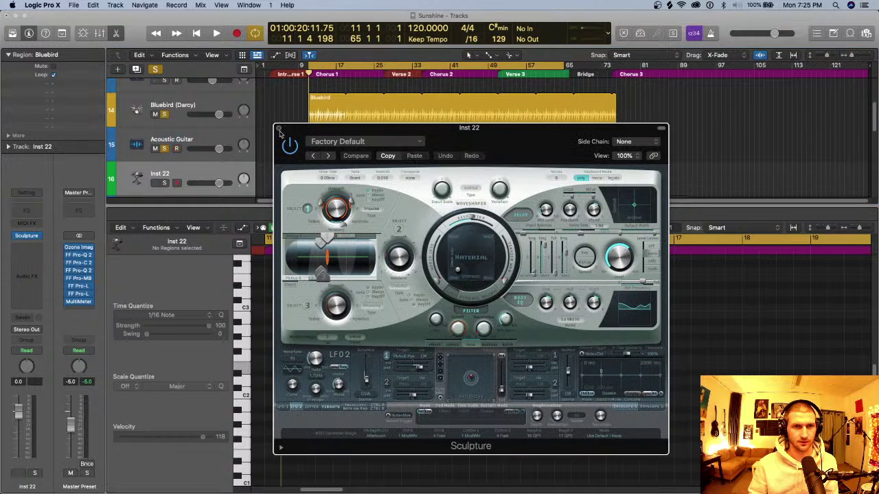
# Load the Sub Bass preset in Sculpture, solo the instrument track, and close the plug-in window.
pyautogui.click(362, 143)
pyautogui.moveTo(384, 341)
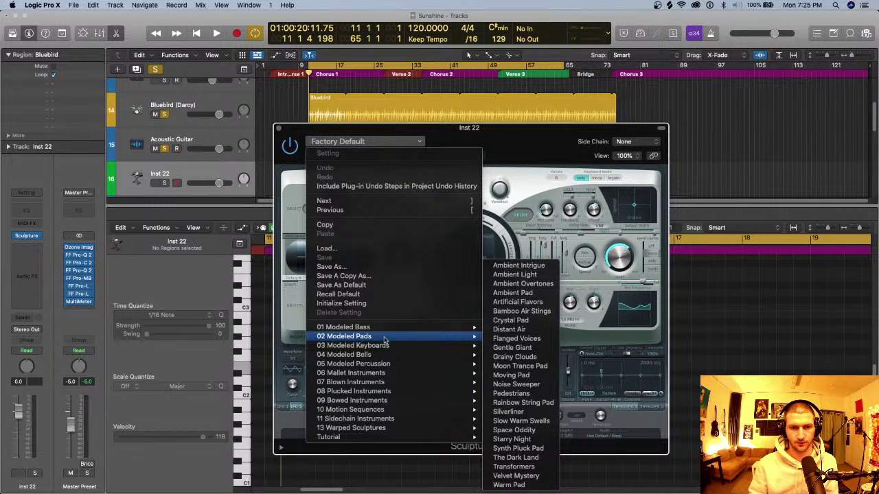
pyautogui.click(529, 406)
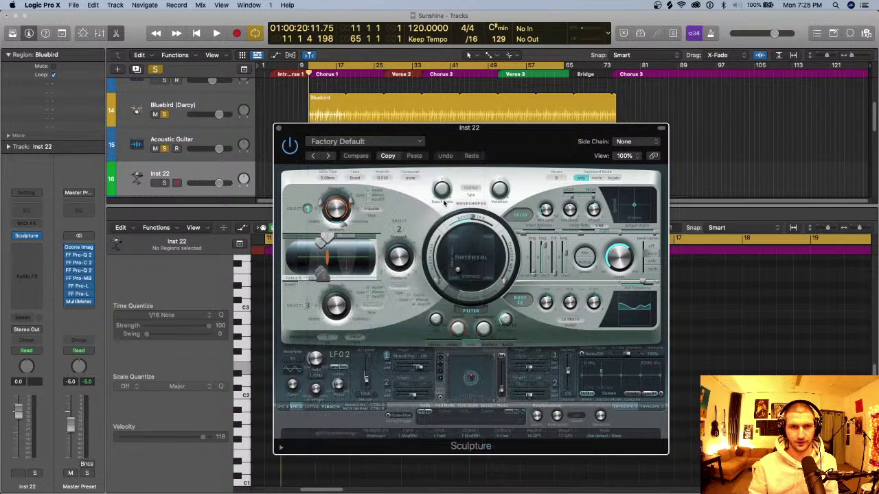
pyautogui.click(157, 183)
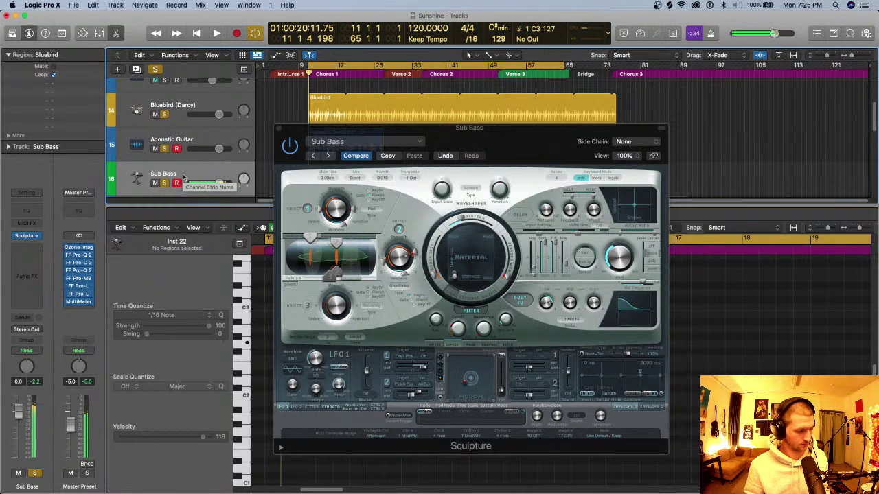
pyautogui.click(281, 128)
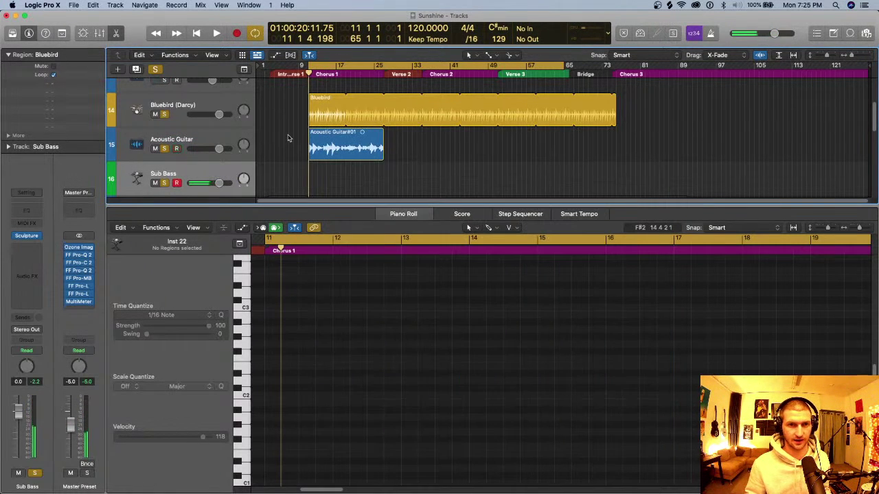
# Record a three-note Sub Bass part from bar 11 to bar 15 in Chorus 1.
pyautogui.press('r')
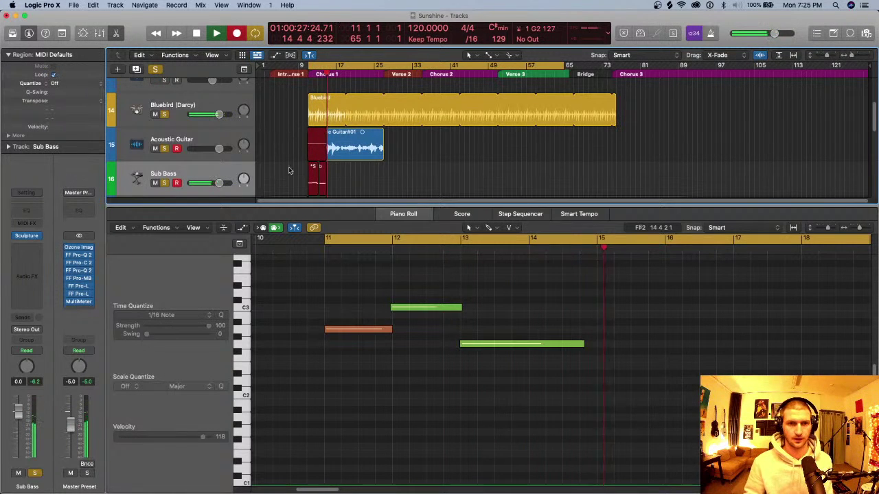
pyautogui.press('space')
# Bring back Take 1 in the Acoustic Guitar take folder and flatten the folder into a single region.
pyautogui.click(313, 132)
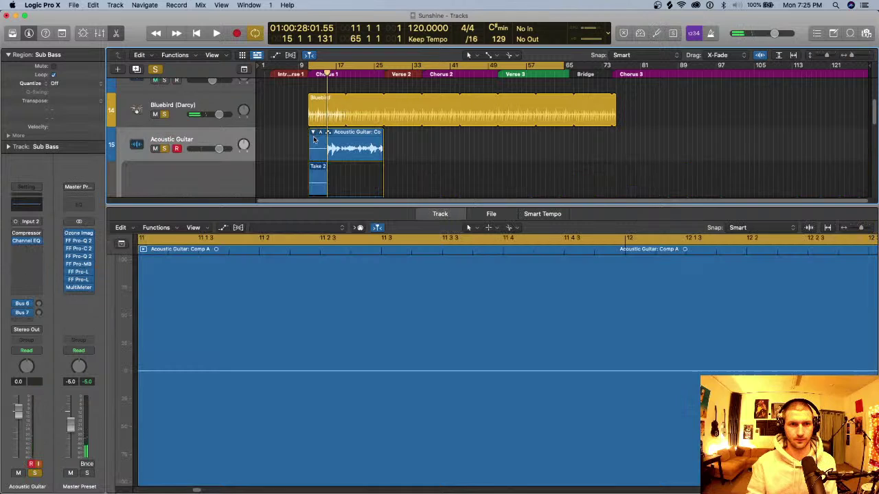
pyautogui.press('e')
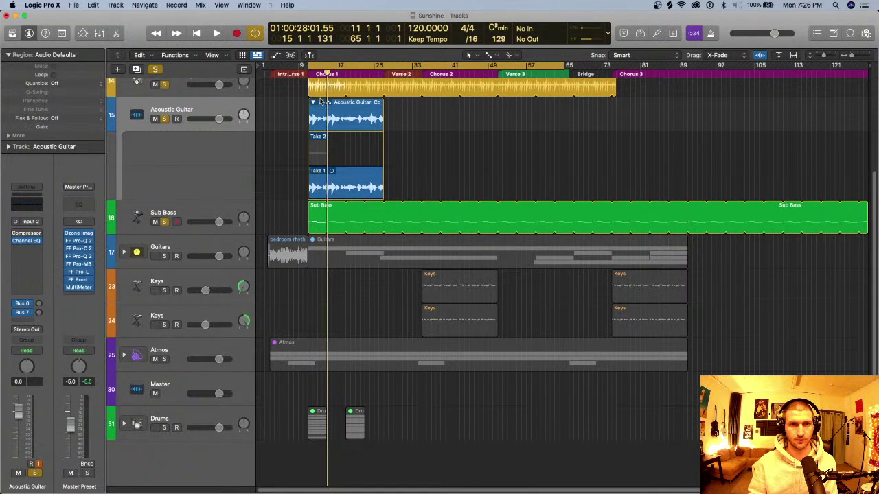
pyautogui.click(319, 102)
pyautogui.click(355, 167)
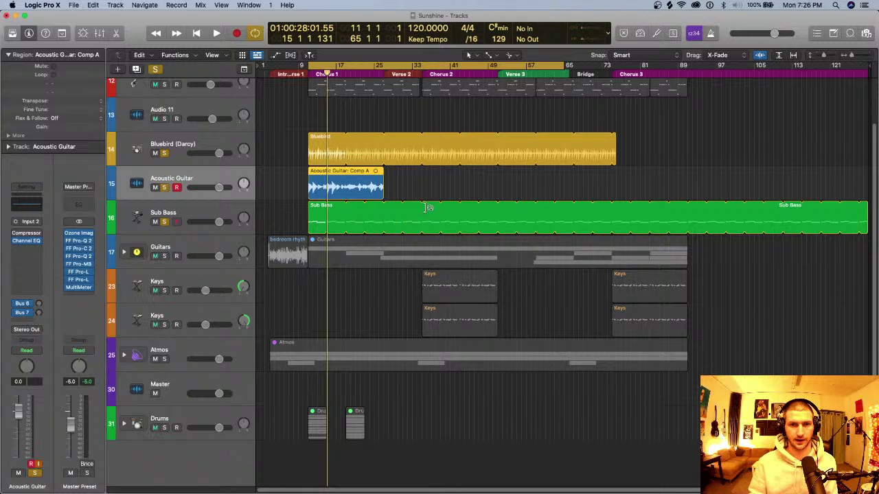
# Shorten the Sub Bass loop to end at bar 16 and open the region in the Piano Roll.
pyautogui.moveTo(427, 207); pyautogui.dragTo(331, 218)
pyautogui.doubleClick(317, 218)
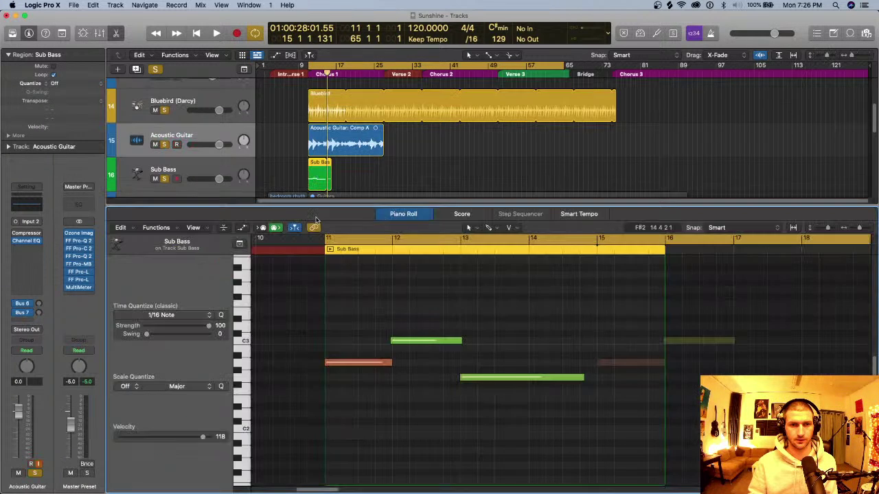
# Play the Sub Bass region and quantize all three of its notes to 1/16 Note.
pyautogui.press('space')
pyautogui.scroll(3, 379, 267)
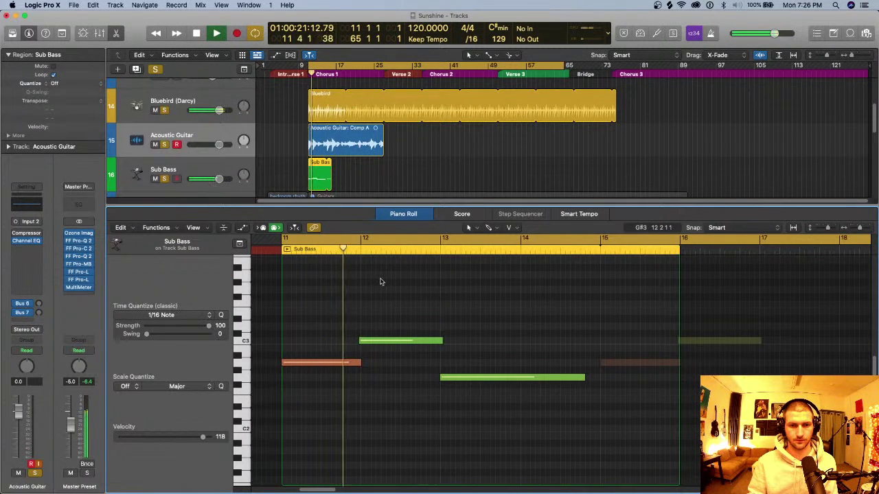
pyautogui.press('super+a')
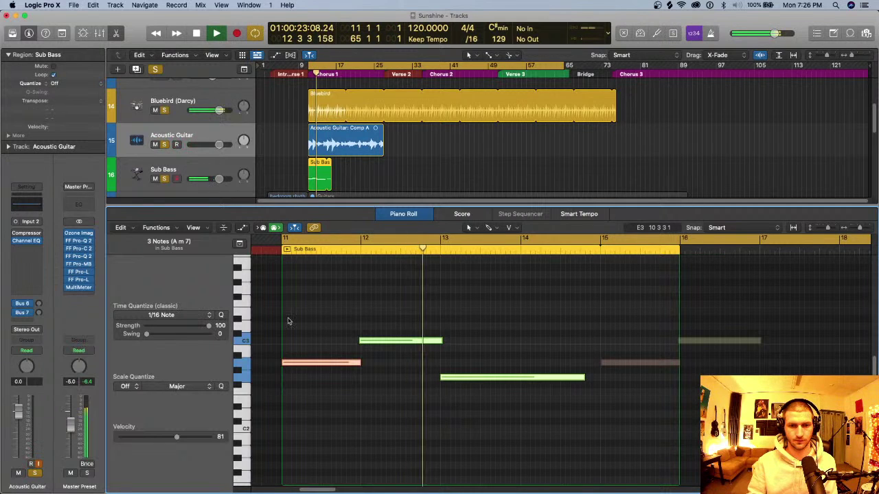
pyautogui.press('q')
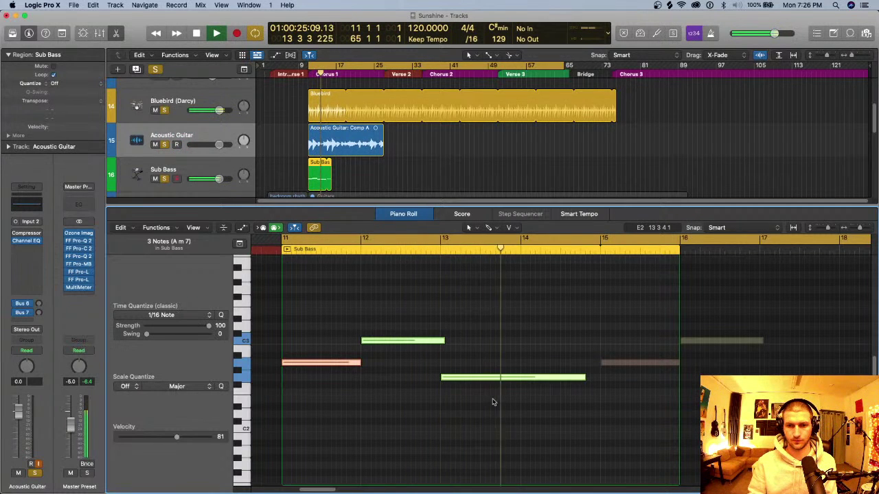
# Copy the last Sub Bass note to a higher pitch starting partway through bar 14, and shorten the original to end there.
pyautogui.click(534, 358)
pyautogui.press('space')
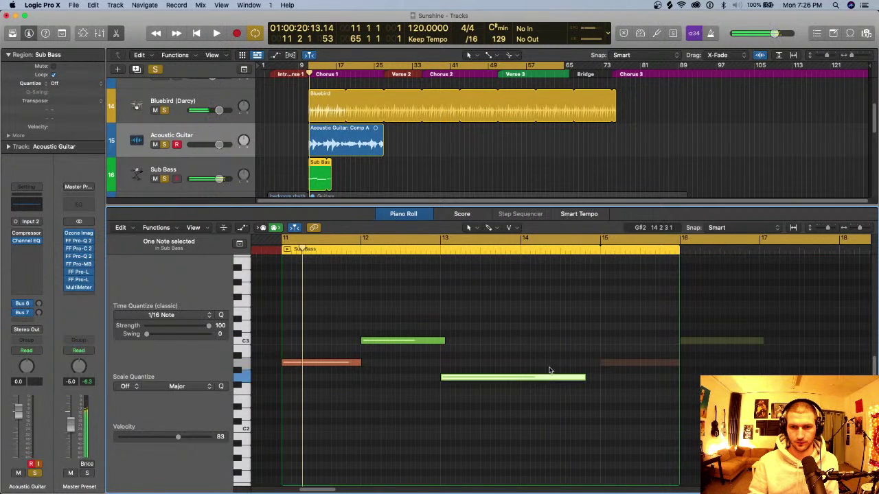
pyautogui.keyDown('super'); pyautogui.click(557, 371); pyautogui.keyUp('super')
pyautogui.moveTo(556, 367)
pyautogui.mouseDown()
pyautogui.moveTo(563, 361)
pyautogui.moveTo(574, 379)
pyautogui.moveTo(549, 379)
pyautogui.mouseUp()
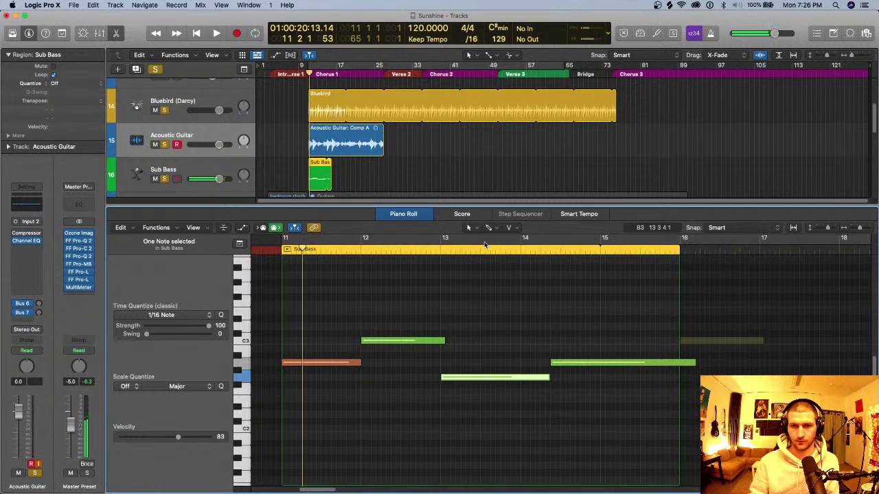
# Audition from bar 13, lower the copied note to the preceding note's pitch, and trim its end to bar 15.
pyautogui.click(449, 240)
pyautogui.press('space')
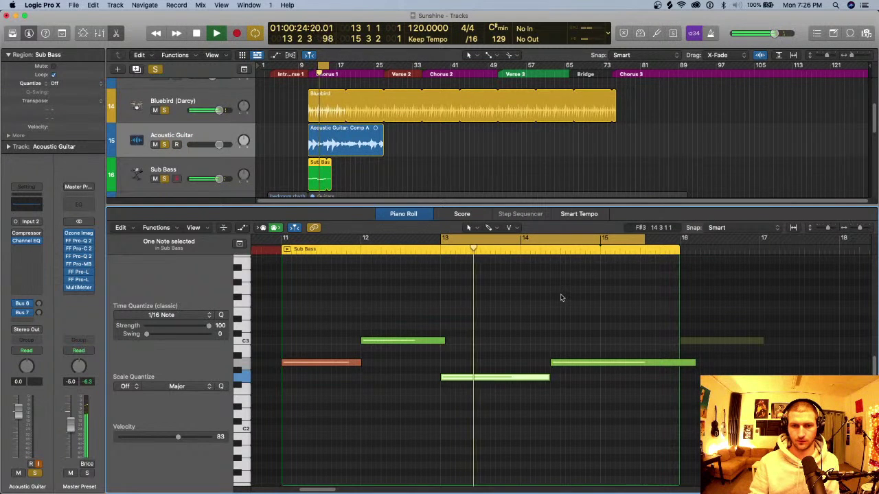
pyautogui.press('super+Right')
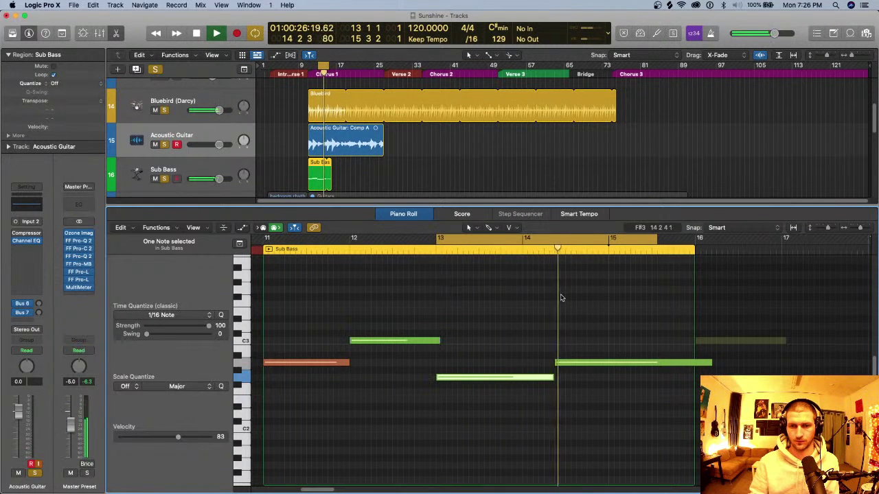
pyautogui.moveTo(567, 363); pyautogui.dragTo(573, 383)
pyautogui.press('space')
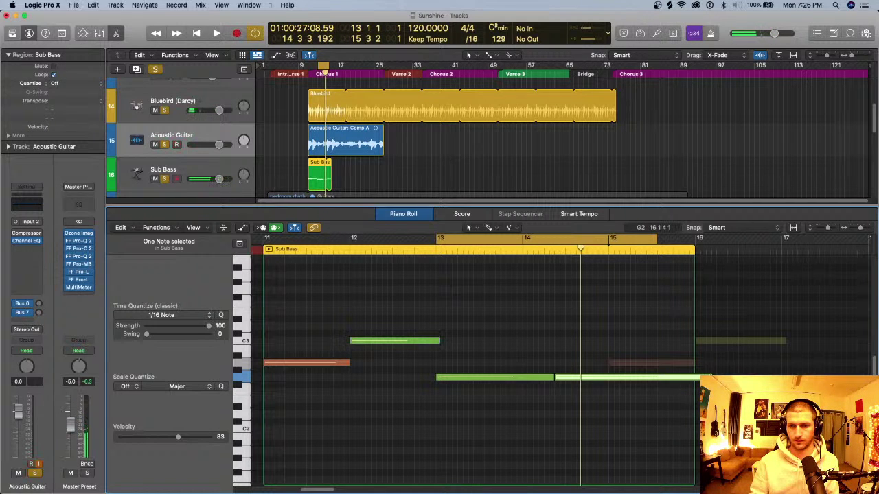
pyautogui.moveTo(711, 377); pyautogui.dragTo(608, 378)
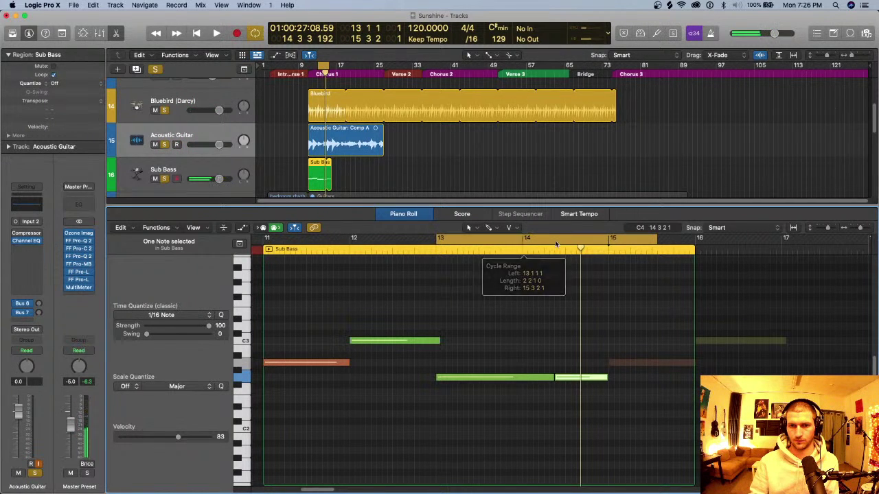
# Audition the new note with bar 14 cycled, and set the cycle range from bar 11 to bar 16.
pyautogui.click(556, 243)
pyautogui.press('space')
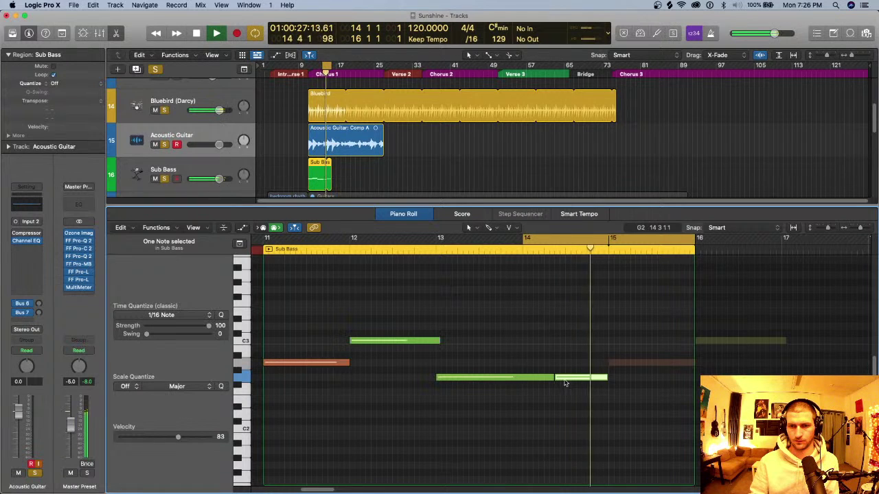
pyautogui.press('super+Left')
pyautogui.press('space')
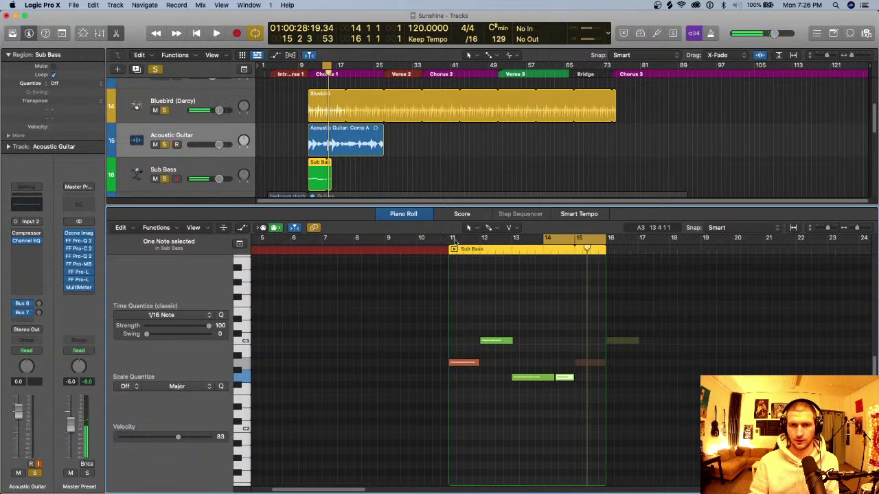
pyautogui.moveTo(454, 243); pyautogui.dragTo(593, 247)
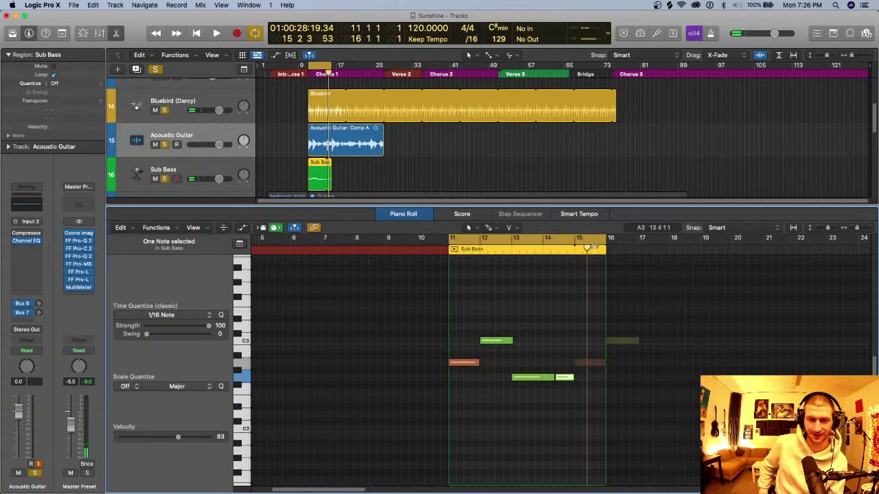
# Turn off cycling, close the Piano Roll, and extend the Sub Bass loop to the end of the Acoustic Guitar region.
pyautogui.press('c')
pyautogui.press('p')
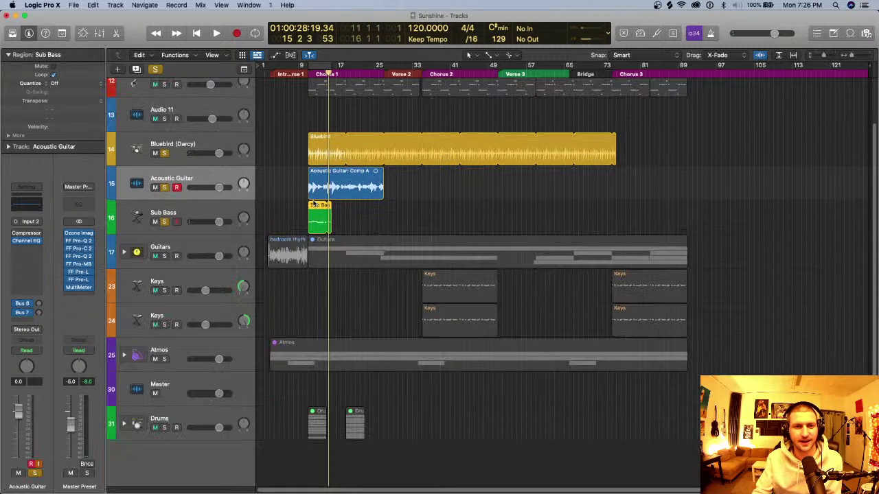
pyautogui.click(360, 211)
pyautogui.moveTo(331, 213); pyautogui.dragTo(375, 213)
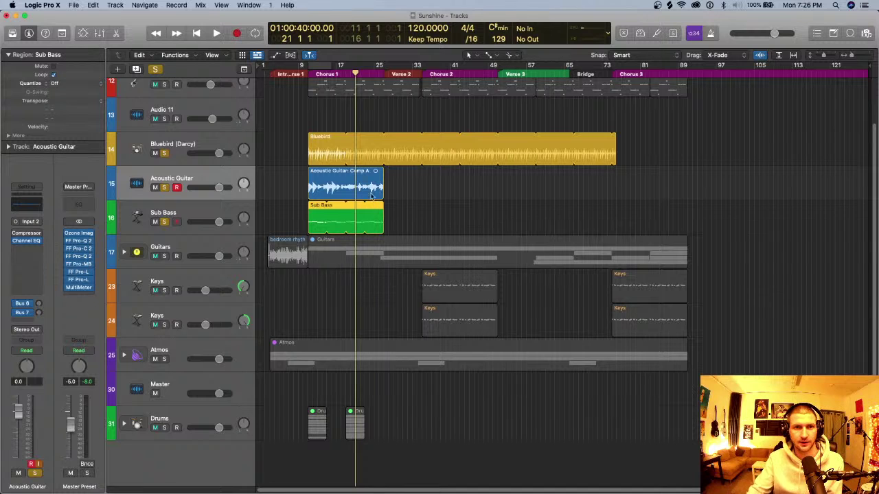
# Open the project Note Pad and set the cycle range from bar 11 to bar 33.
pyautogui.moveTo(308, 65); pyautogui.dragTo(385, 65)
pyautogui.click(835, 33)
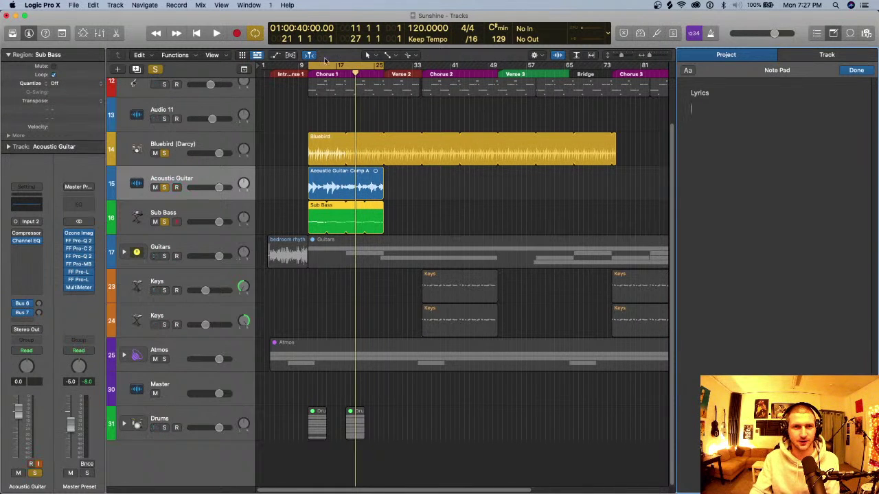
pyautogui.moveTo(320, 64); pyautogui.dragTo(418, 65)
pyautogui.moveTo(330, 65); pyautogui.dragTo(332, 66)
# Play back the soloed Chorus 1 tracks, close the Note Pad, and stop playback.
pyautogui.press('space')
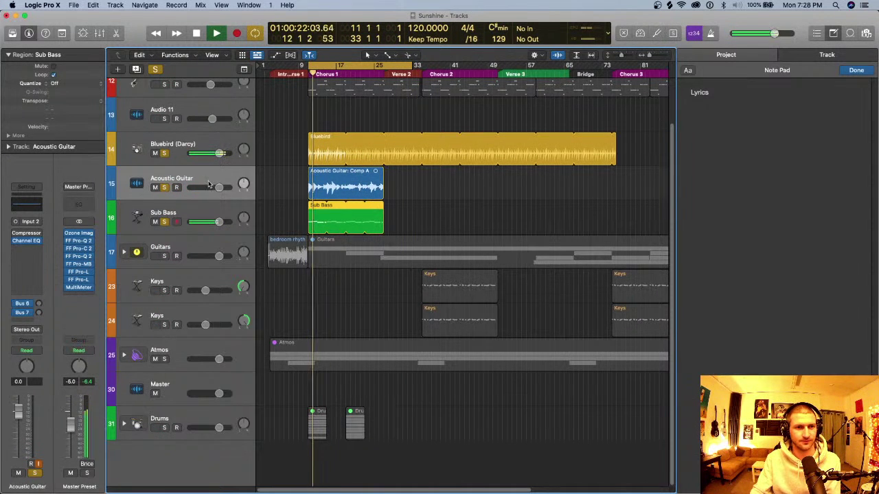
pyautogui.click(176, 187)
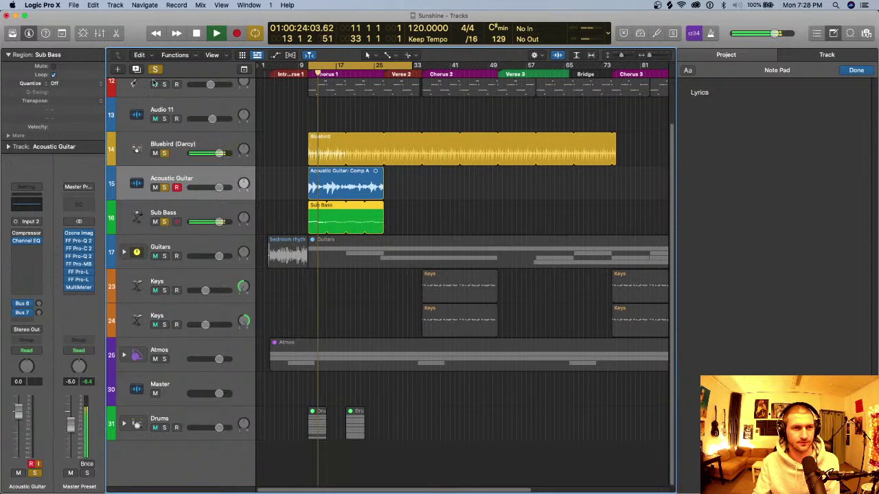
pyautogui.press('cmd+Right')
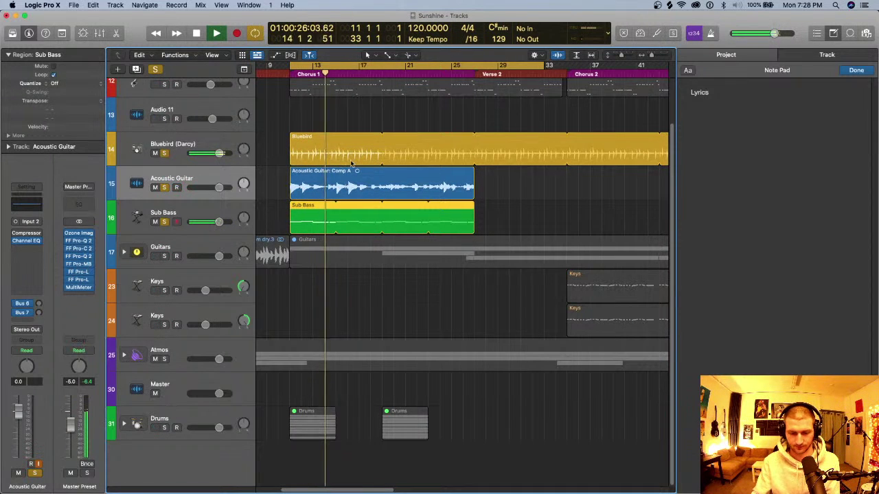
pyautogui.click(834, 34)
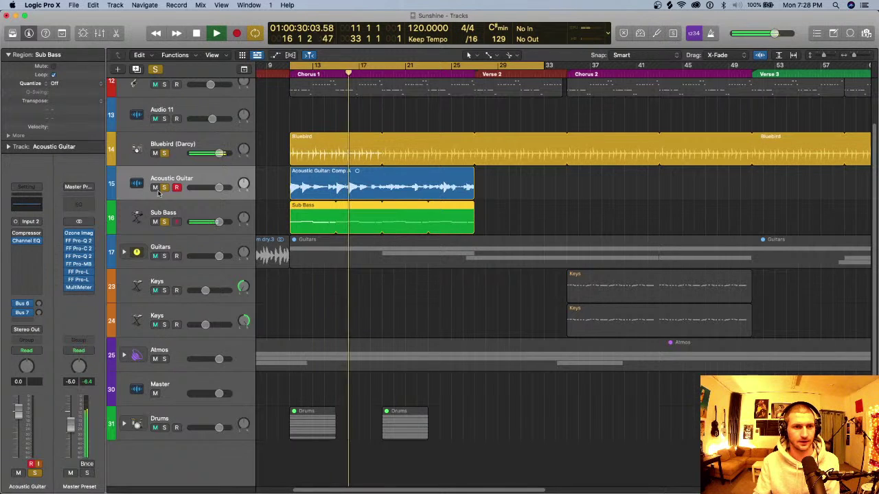
pyautogui.press('space')
# Clear all track solos and add a Bus 2 Church send at about -6.2 dB on the Acoustic Guitar track.
pyautogui.click(215, 187)
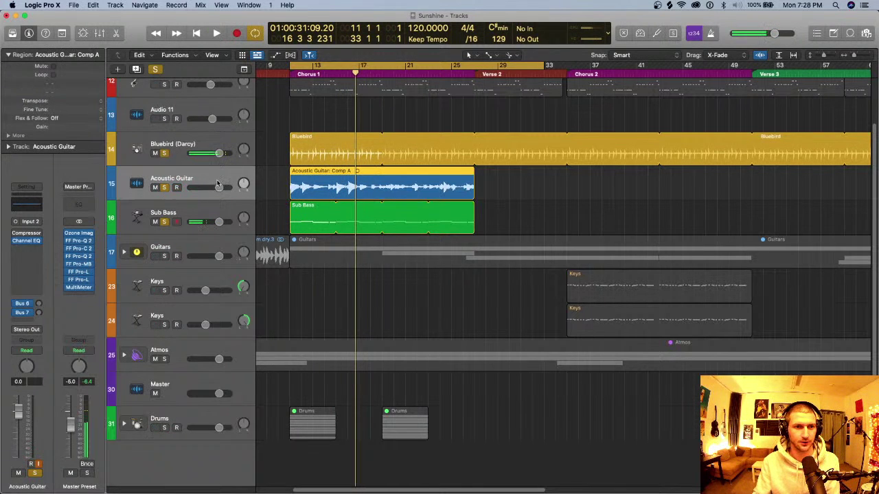
pyautogui.click(155, 70)
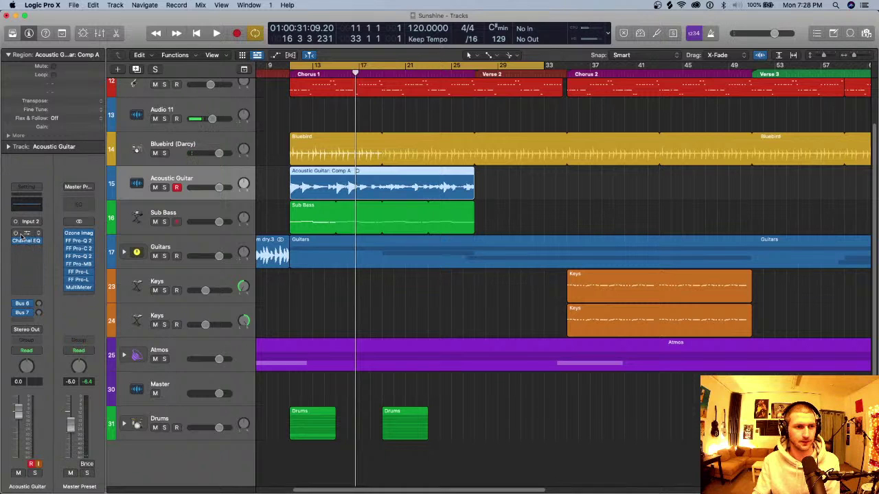
pyautogui.click(26, 322)
pyautogui.moveTo(28, 331)
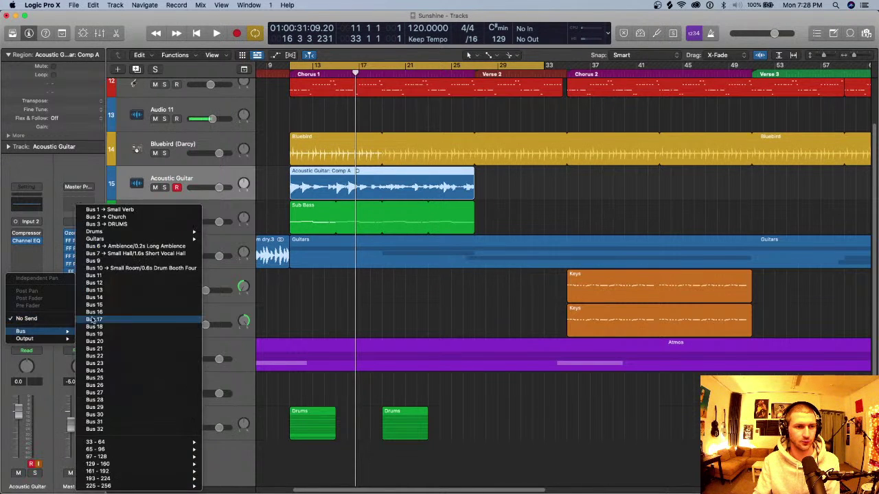
pyautogui.click(126, 218)
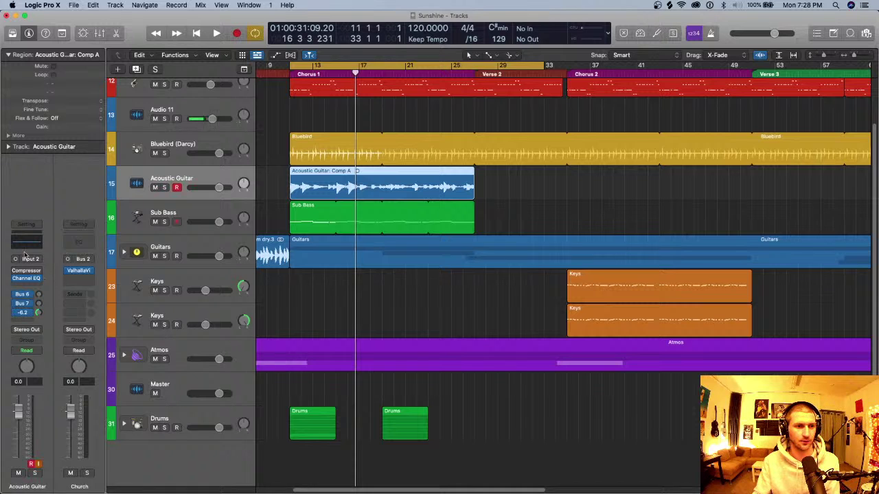
# Insert a mono Amp Designer after the Channel EQ on the Acoustic Guitar track.
pyautogui.click(32, 286)
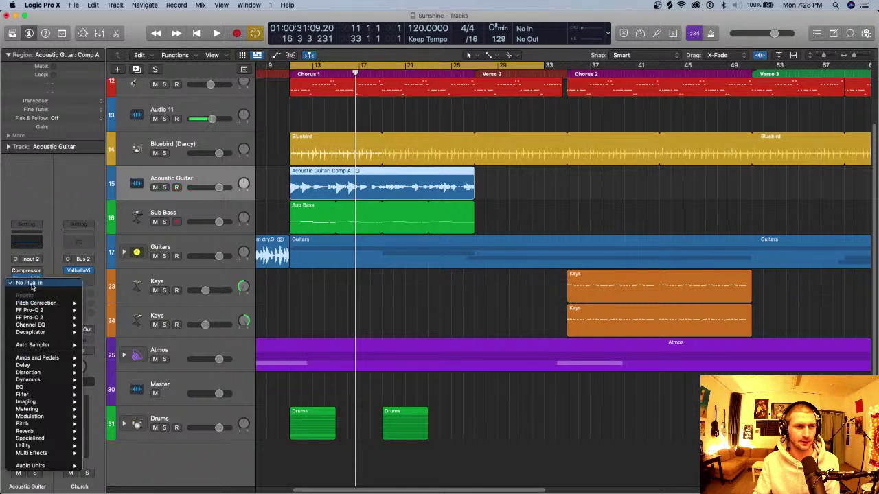
pyautogui.moveTo(41, 357)
pyautogui.moveTo(109, 359)
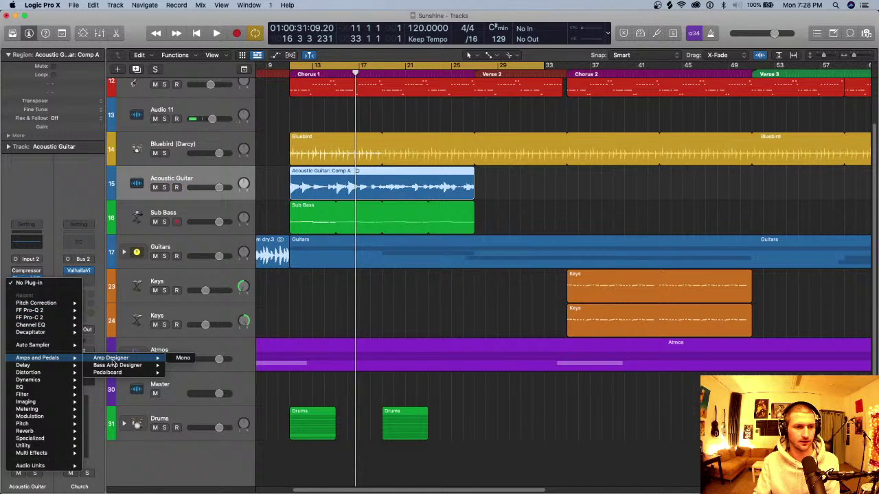
pyautogui.click(182, 357)
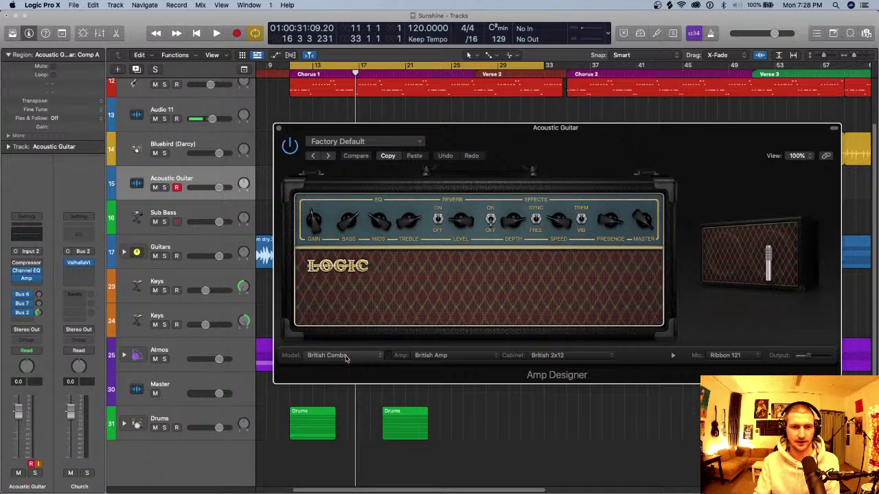
# Load the A-List Clean preset in Amp Designer, audition it briefly, and close the plug-in window.
pyautogui.click(334, 141)
pyautogui.moveTo(366, 322)
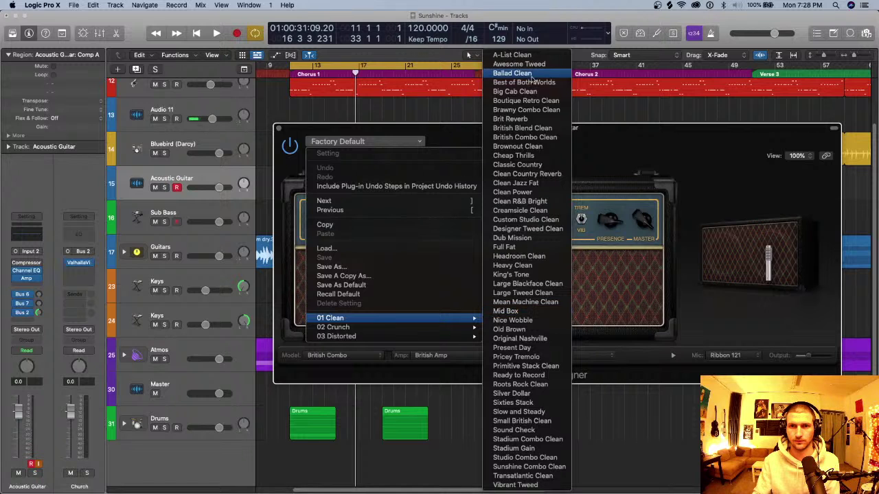
pyautogui.click(530, 55)
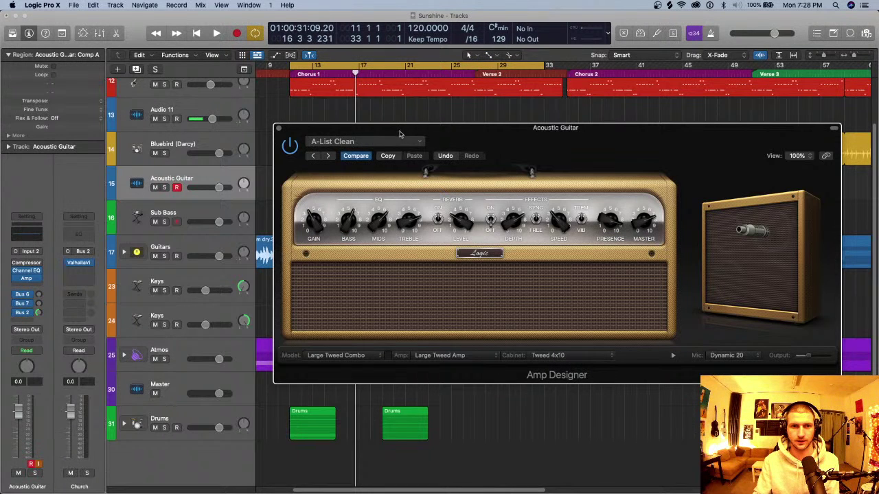
pyautogui.press('space')
pyautogui.press('space')
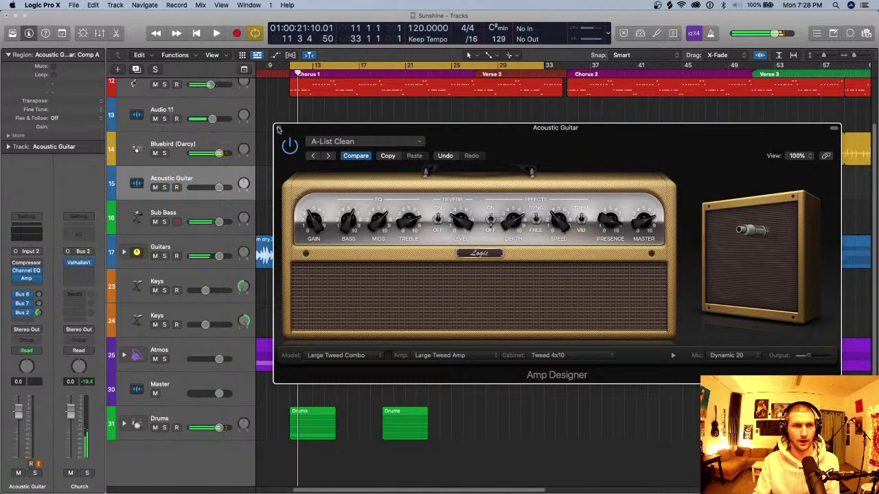
pyautogui.press('super+w')
# Solo the Acoustic Guitar track and raise its Church send to about -2.1 dB during playback.
pyautogui.click(164, 187)
pyautogui.press('space')
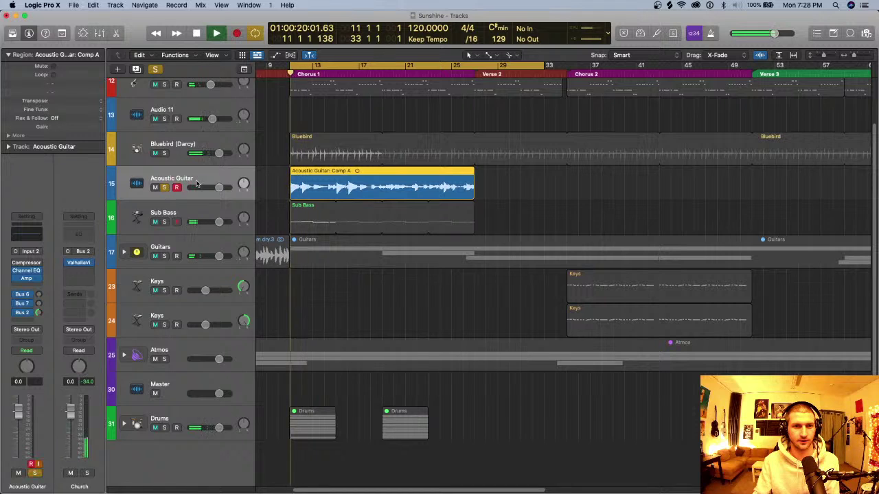
pyautogui.moveTo(38, 312); pyautogui.dragTo(39, 308)
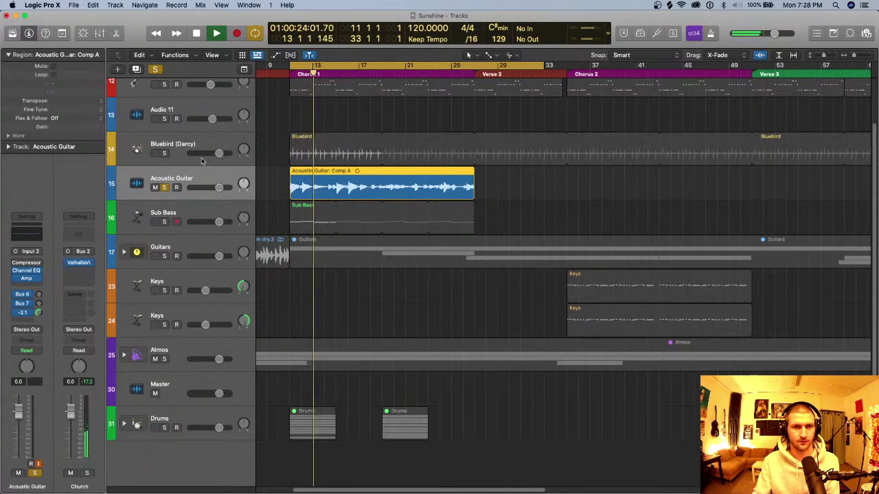
# Solo the Bluebird drummer track as well and lower the Acoustic Guitar volume to -7.2 dB.
pyautogui.click(164, 154)
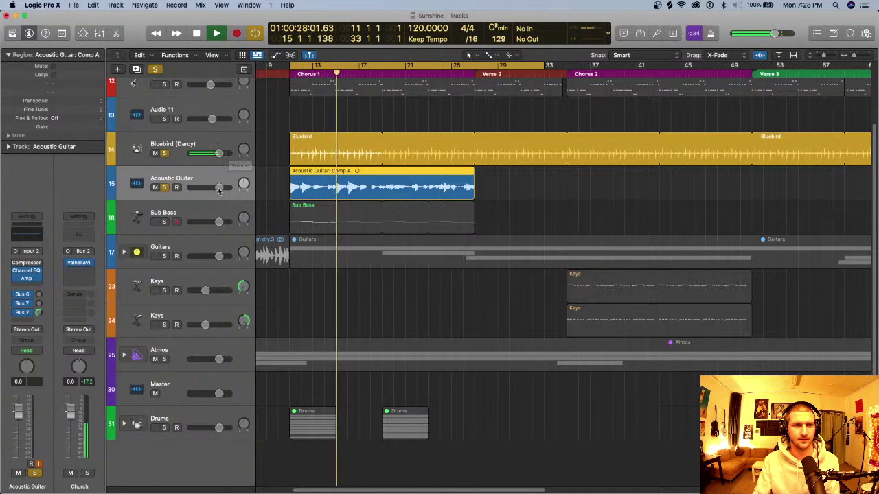
pyautogui.moveTo(219, 187); pyautogui.dragTo(207, 188)
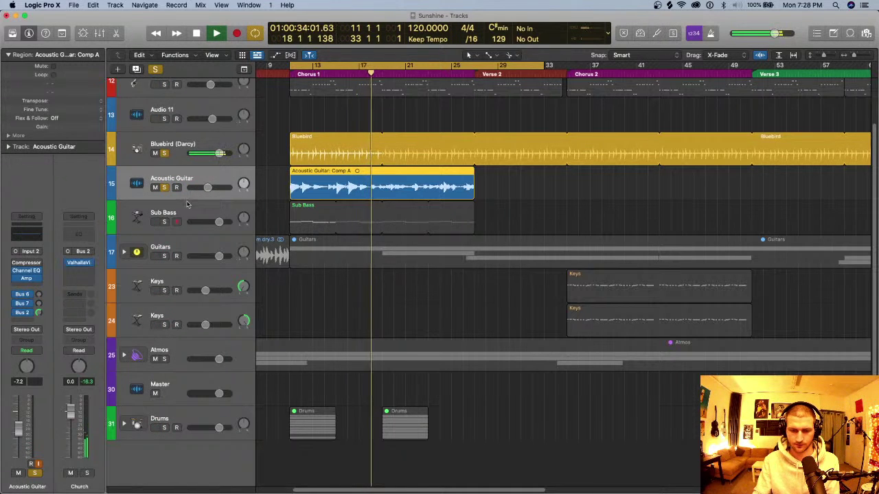
# Solo the Sub Bass track and move its looped region to start at bar 19.
pyautogui.click(164, 221)
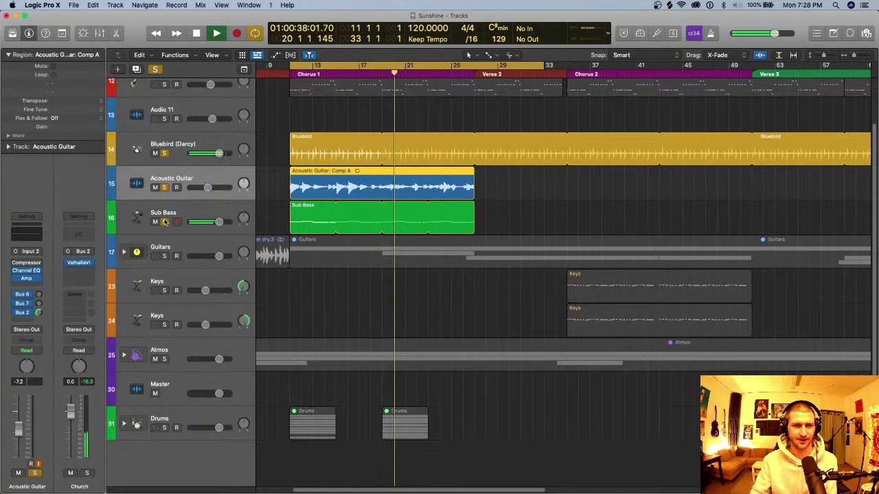
pyautogui.moveTo(300, 210); pyautogui.dragTo(393, 211)
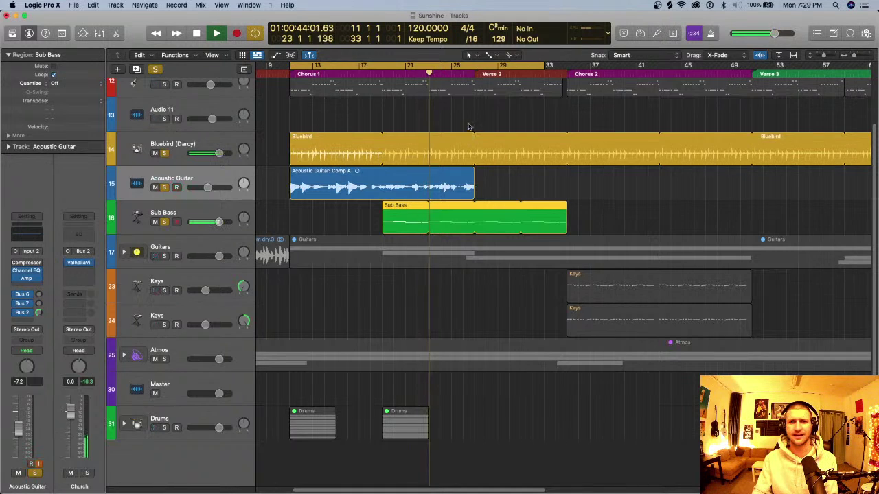
# Copy the Acoustic Guitar region to start at bar 27 and shorten the looped Bluebird region to end at bar 27.
pyautogui.moveTo(369, 180); pyautogui.dragTo(552, 180)
pyautogui.press('super+Left')
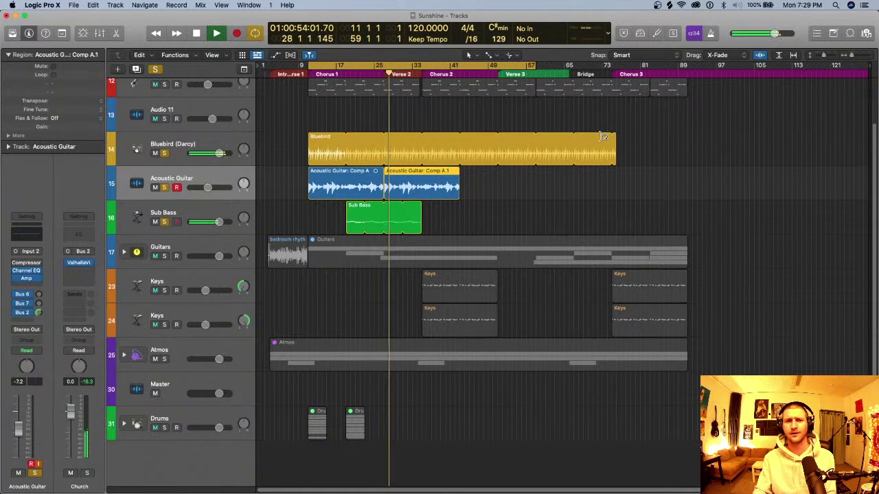
pyautogui.moveTo(589, 137); pyautogui.dragTo(384, 140)
pyautogui.press('space')
# Copy the Bluebird region to start at bar 27 and give the copy the softest, simplest beat setting.
pyautogui.moveTo(310, 146); pyautogui.dragTo(407, 145)
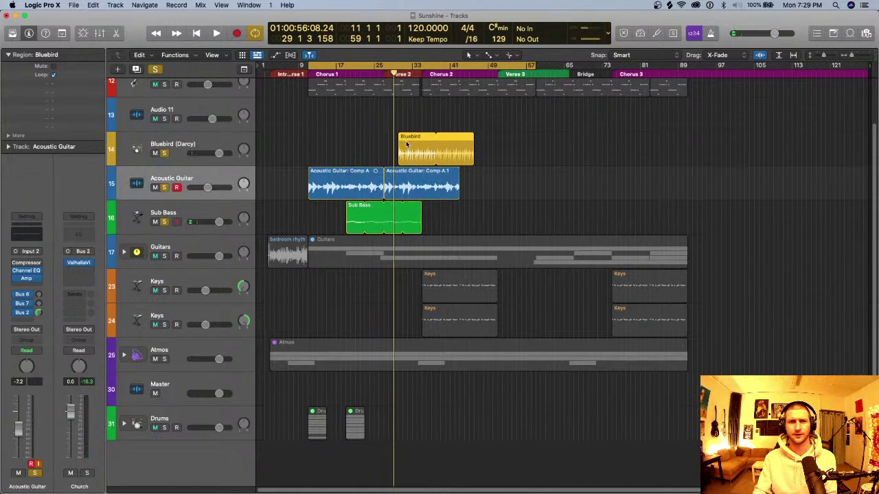
pyautogui.press('super+z')
pyautogui.moveTo(332, 148); pyautogui.dragTo(407, 151)
pyautogui.doubleClick(408, 151)
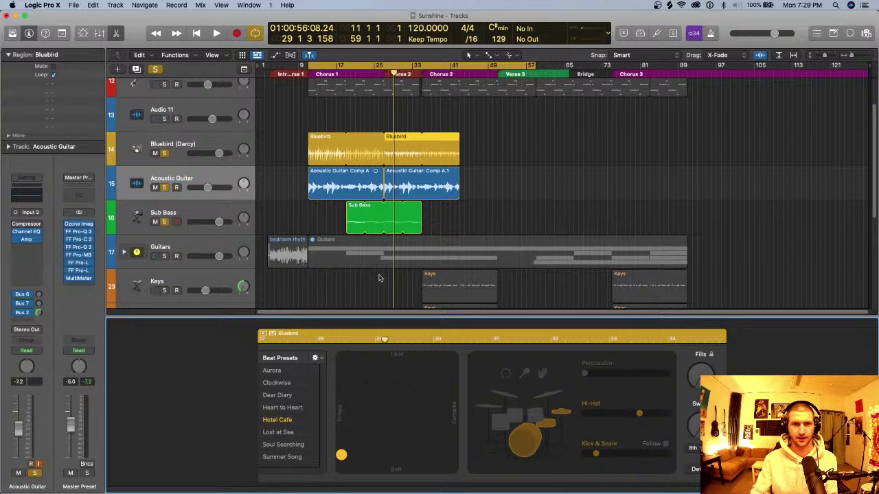
# Swap the two Bluebird regions so the soft one starts at bar 11 and the loud one at bar 27, then play.
pyautogui.moveTo(335, 147); pyautogui.dragTo(520, 149)
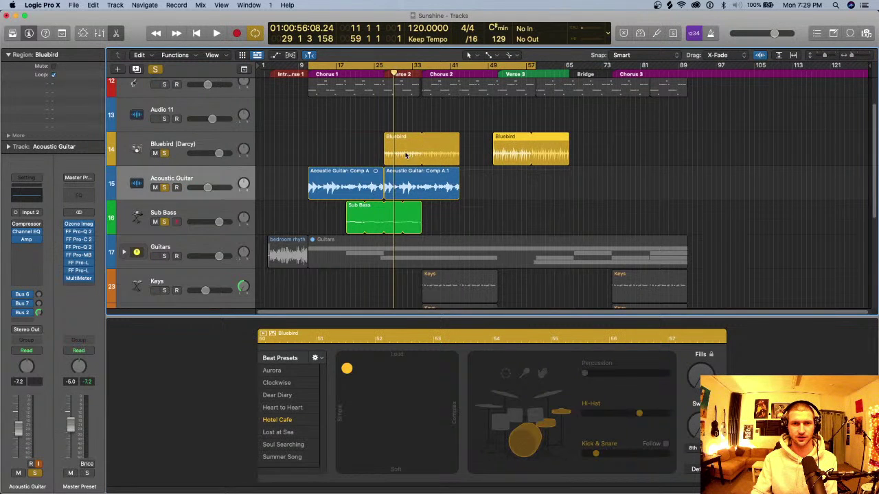
pyautogui.moveTo(411, 150); pyautogui.dragTo(335, 149)
pyautogui.moveTo(501, 149); pyautogui.dragTo(392, 150)
pyautogui.press('space')
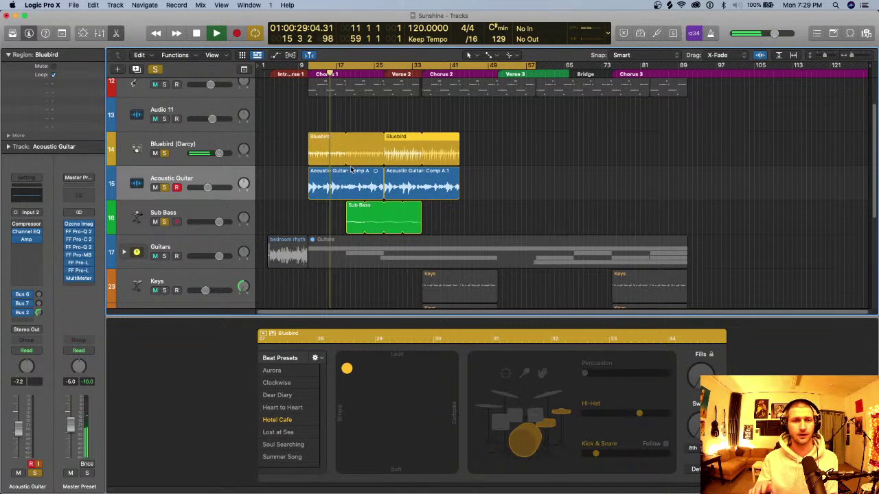
# Move the Sub Bass region to start at bar 35 during playback.
pyautogui.click(357, 219)
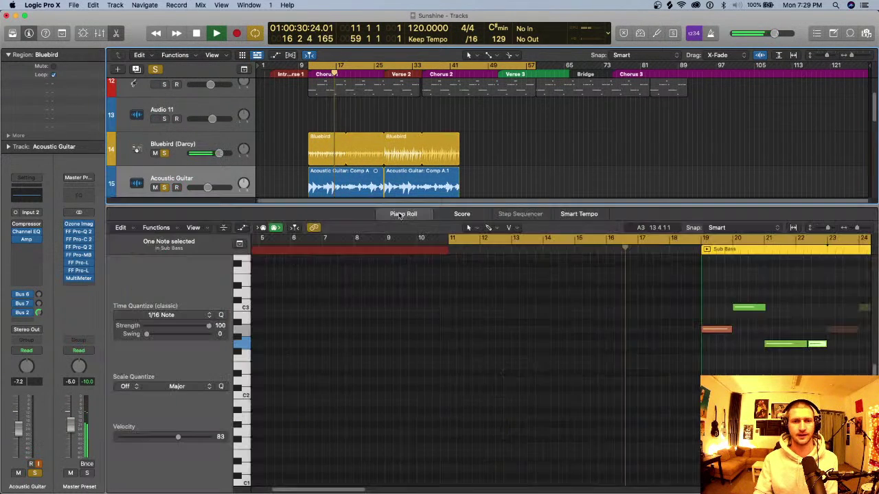
pyautogui.press('e')
pyautogui.moveTo(360, 213); pyautogui.dragTo(393, 215)
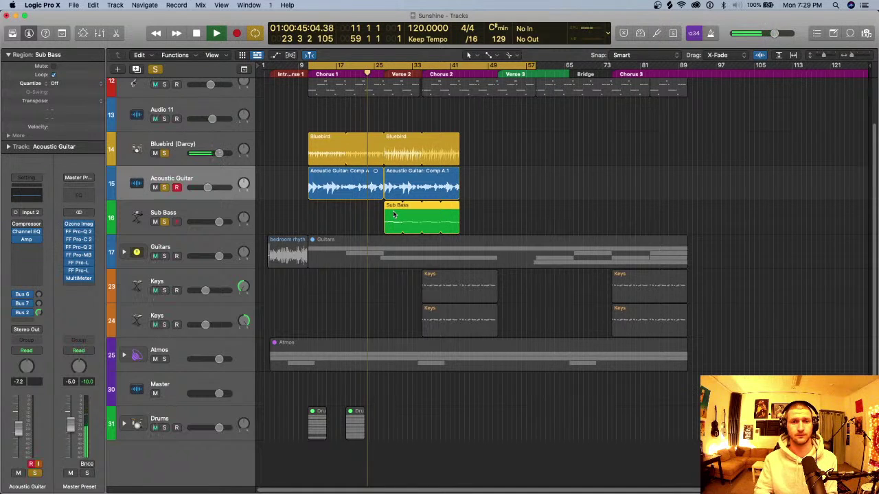
pyautogui.moveTo(393, 215); pyautogui.dragTo(437, 215)
pyautogui.moveTo(429, 216); pyautogui.dragTo(429, 216)
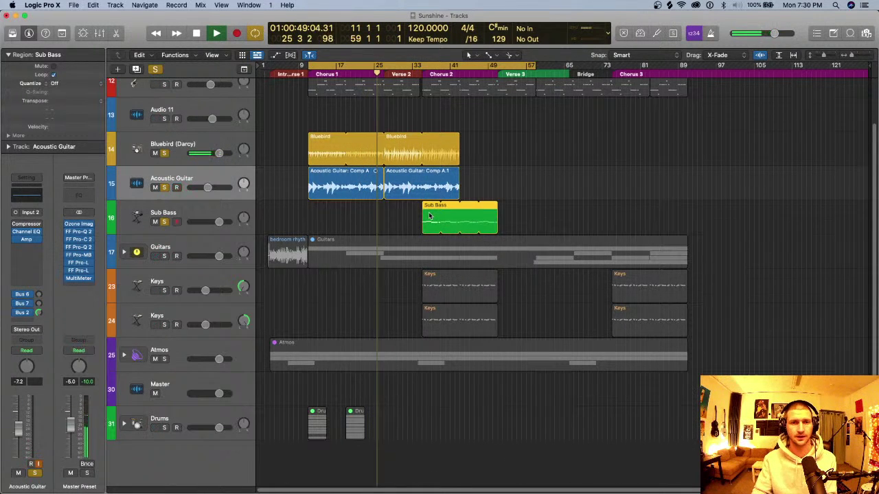
# Shift the loud Bluebird region to bar 44 and extend the soft Bluebird loop up to bar 35.
pyautogui.moveTo(430, 140); pyautogui.dragTo(512, 141)
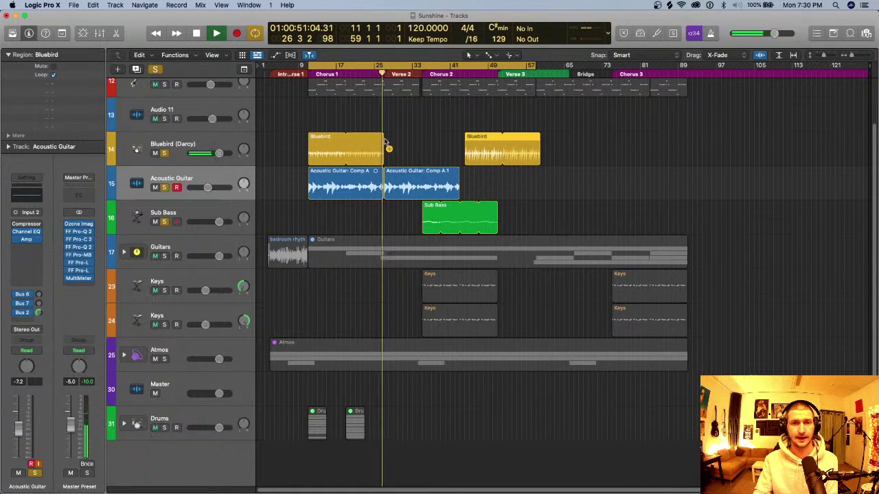
pyautogui.moveTo(385, 138); pyautogui.dragTo(425, 146)
pyautogui.press('super+Right')
pyautogui.press('super+Right')
pyautogui.press('super+Right')
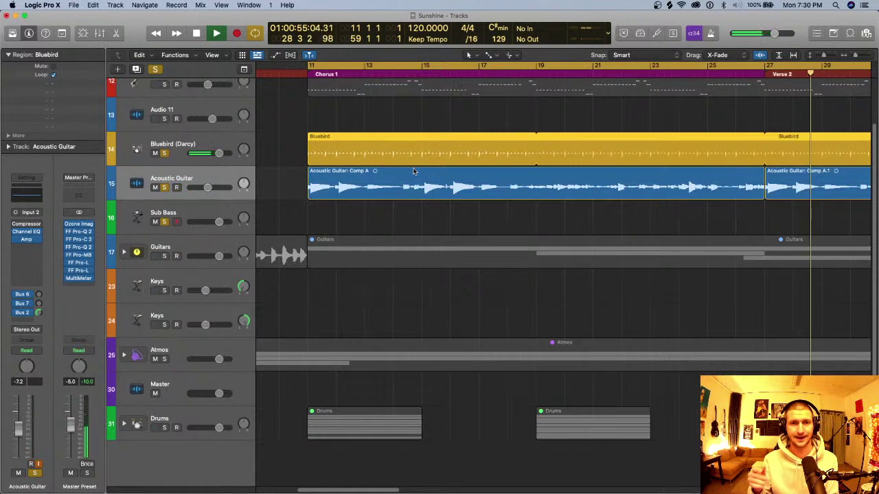
pyautogui.press('super+Left')
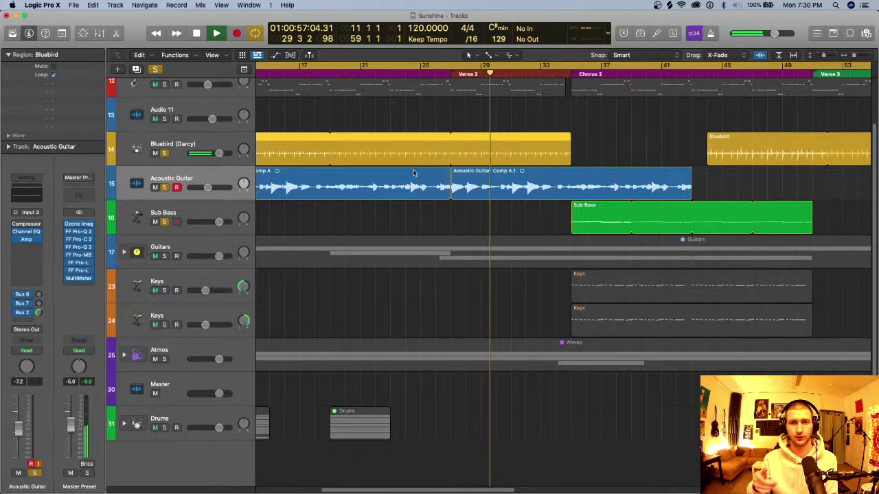
pyautogui.press('super+Left')
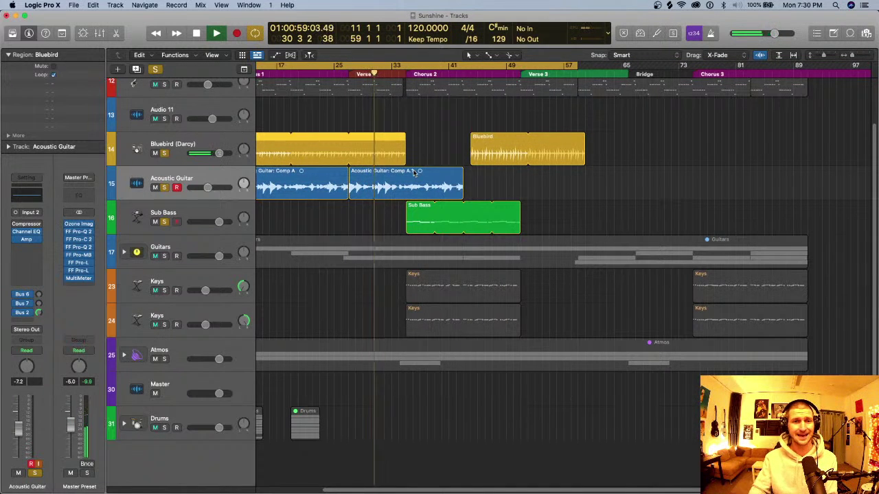
# Start the Sub Bass region at bar 31, and split the soft Bluebird loop there, replacing its tail with the loud region.
pyautogui.press('space')
pyautogui.moveTo(410, 225); pyautogui.dragTo(381, 226)
pyautogui.click(379, 153)
pyautogui.press('super+t')
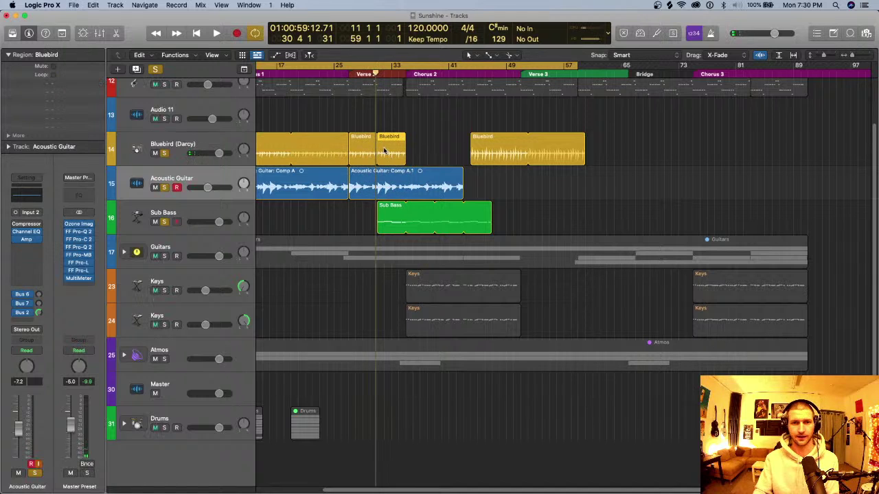
pyautogui.moveTo(489, 151); pyautogui.dragTo(394, 151)
# Make the Bluebird beat from bar 31 loud and complex, and audition it with a cycle range from bar 29 to 68.
pyautogui.press('e')
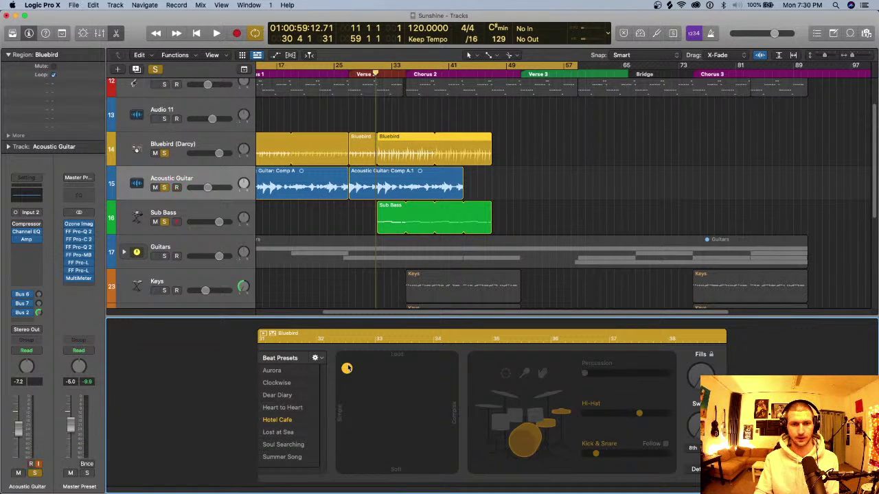
pyautogui.moveTo(347, 368); pyautogui.dragTo(445, 365)
pyautogui.moveTo(376, 62); pyautogui.dragTo(696, 103)
pyautogui.press('space')
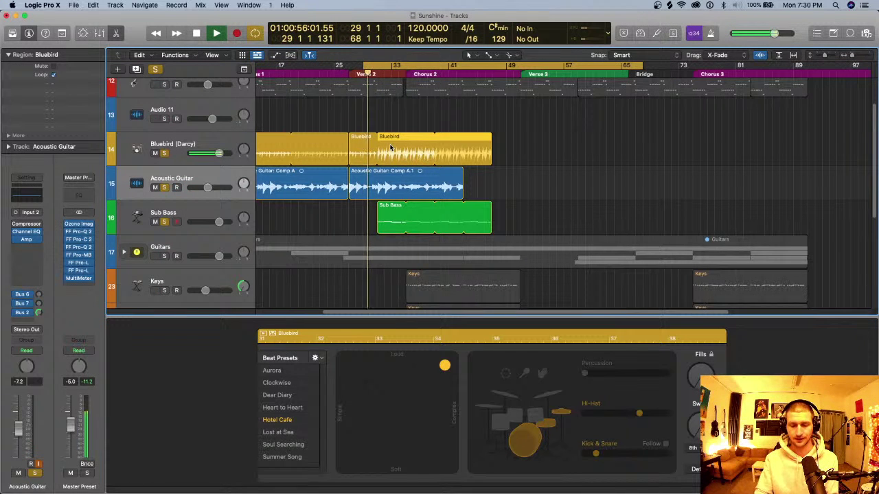
pyautogui.scroll(5, 390, 148)
pyautogui.scroll(-5, 389, 147)
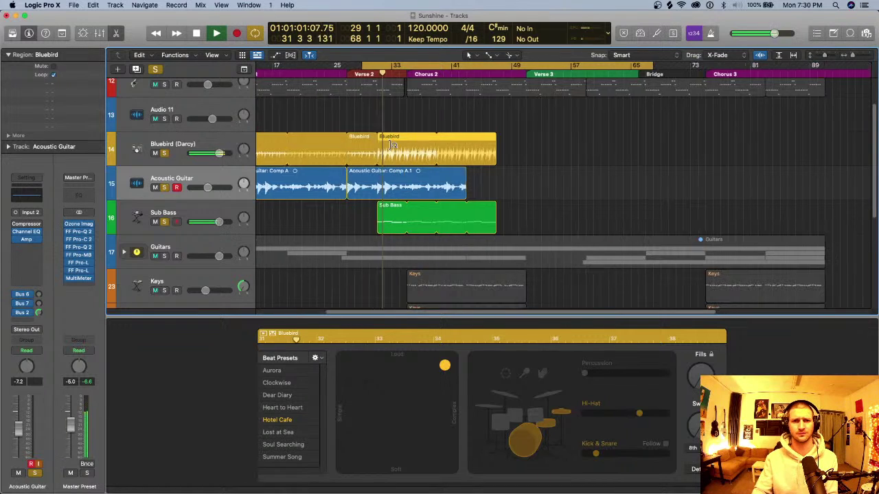
pyautogui.scroll(4, 390, 146)
# Split the second Acoustic Guitar region at bar 31 and replace its tail with a copy of the guitar part from its beginning.
pyautogui.click(359, 72)
pyautogui.scroll(5, 359, 103)
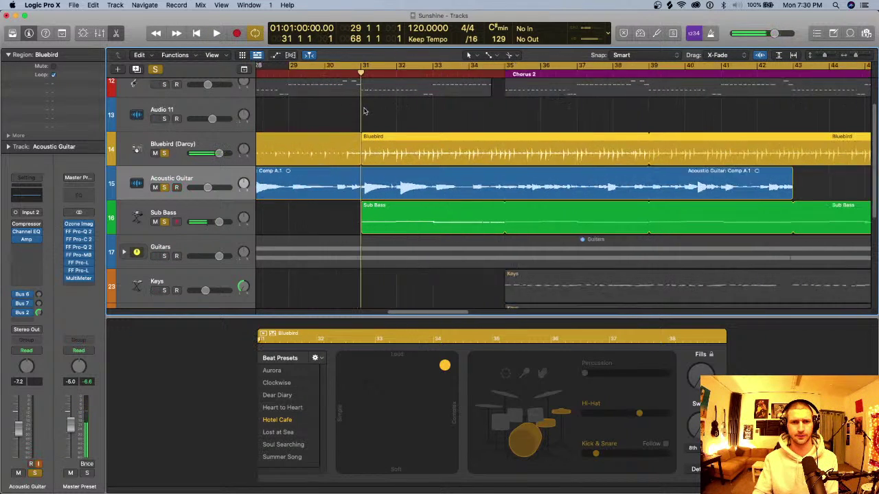
pyautogui.scroll(-4, 384, 223)
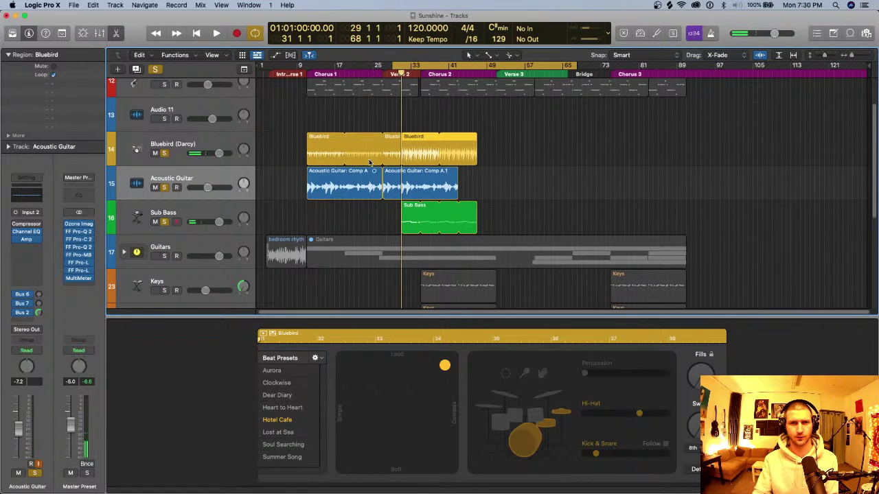
pyautogui.scroll(1, 417, 183)
pyautogui.click(412, 183)
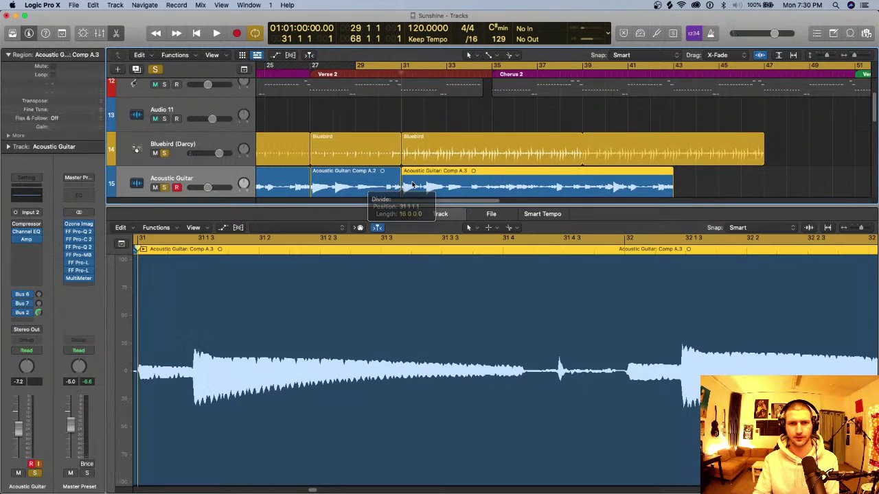
pyautogui.press('super+t')
pyautogui.press('Delete')
pyautogui.press('z')
pyautogui.moveTo(335, 181); pyautogui.dragTo(430, 181)
# Audition the transition into bar 31 with the new guitar part, stop playback, and close the audio editor.
pyautogui.press('space')
pyautogui.scroll(3, 427, 143)
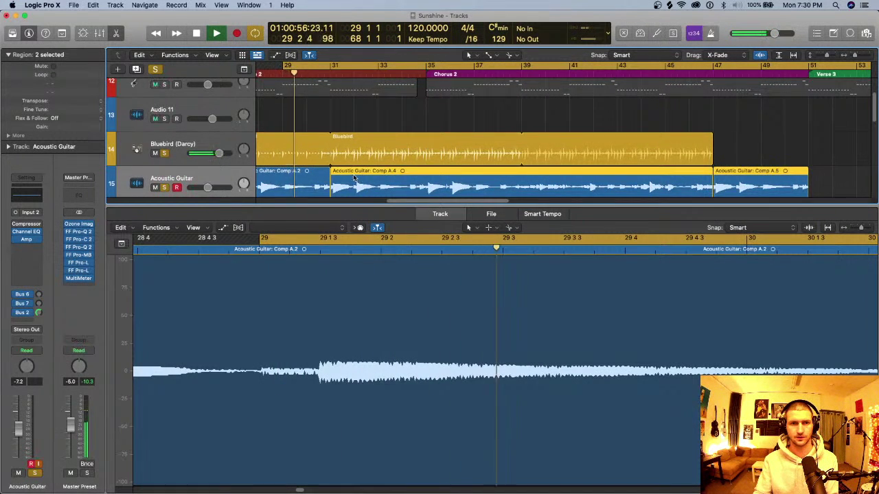
pyautogui.scroll(-2, 355, 158)
pyautogui.scroll(-1, 356, 158)
pyautogui.scroll(3, 348, 111)
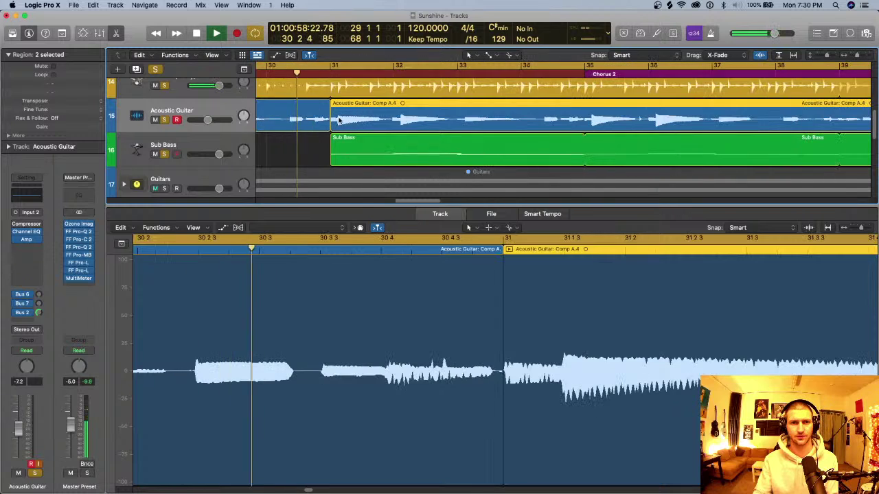
pyautogui.press('space')
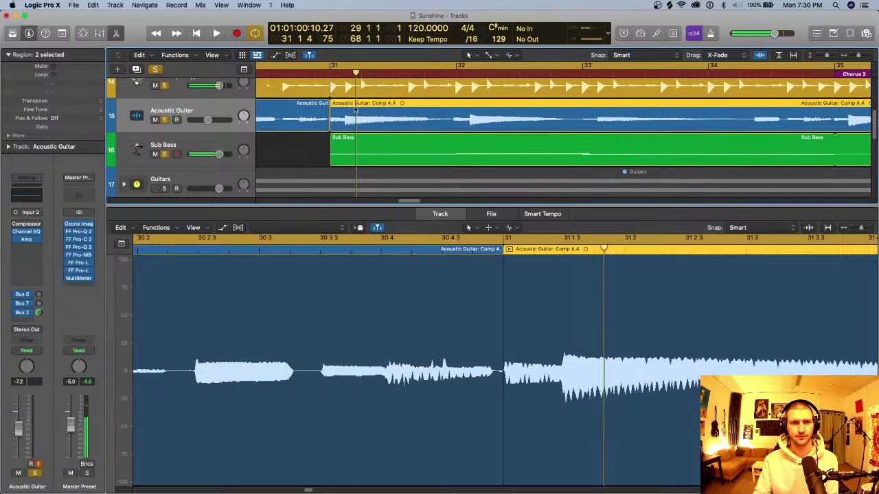
pyautogui.press('e')
pyautogui.scroll(-6, 412, 151)
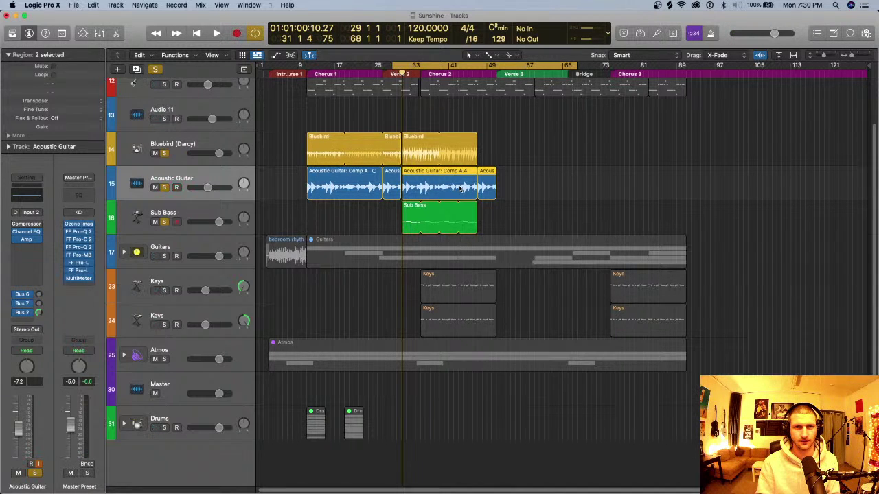
# Set the cycle range to bars 11 through 51 and briefly play the arrangement's opening.
pyautogui.hotkey('ctrl', 'r')
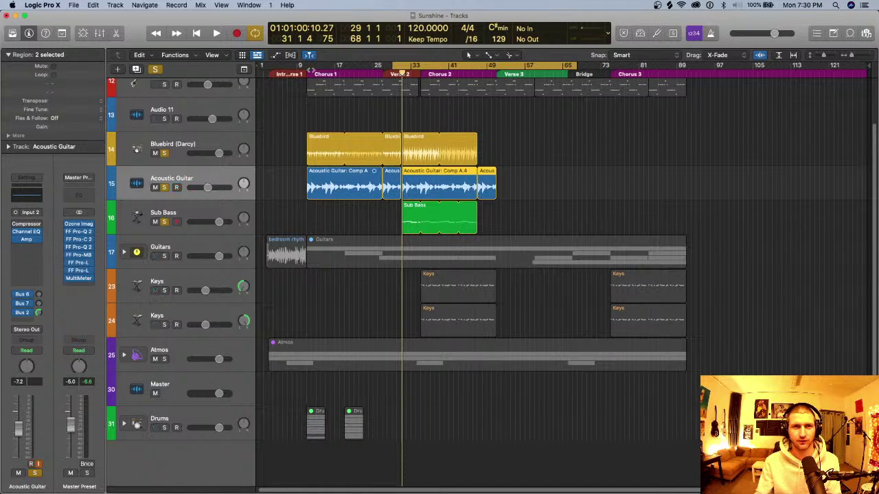
pyautogui.moveTo(310, 71); pyautogui.dragTo(477, 71)
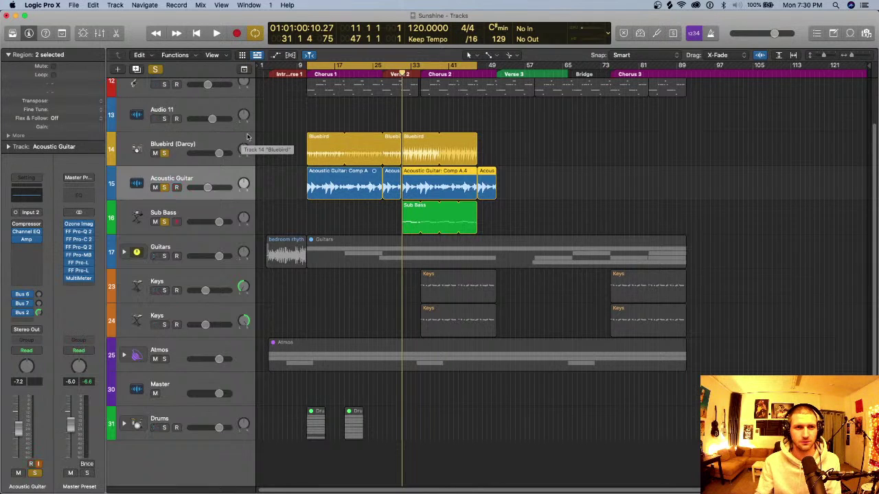
pyautogui.press('space')
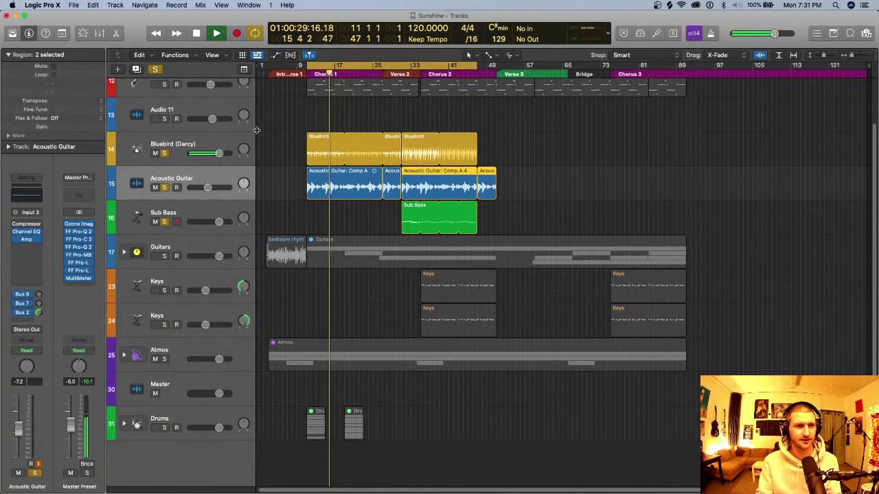
pyautogui.press('space')
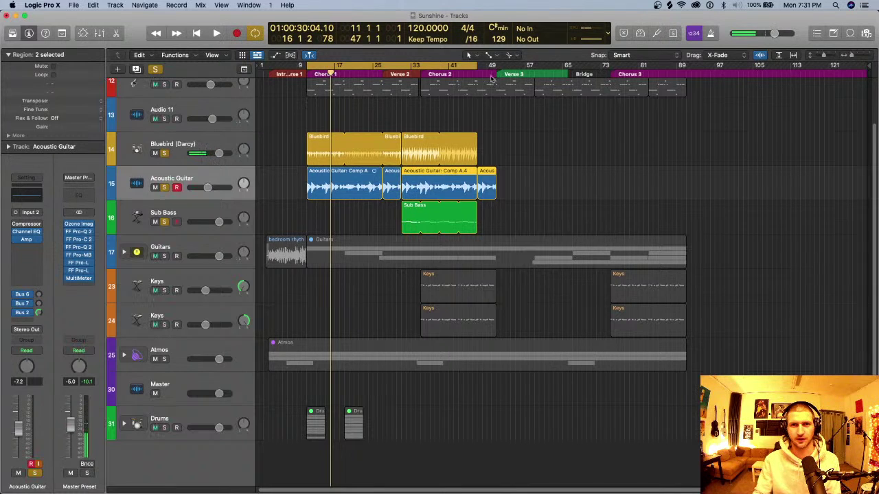
pyautogui.moveTo(477, 64); pyautogui.dragTo(492, 69)
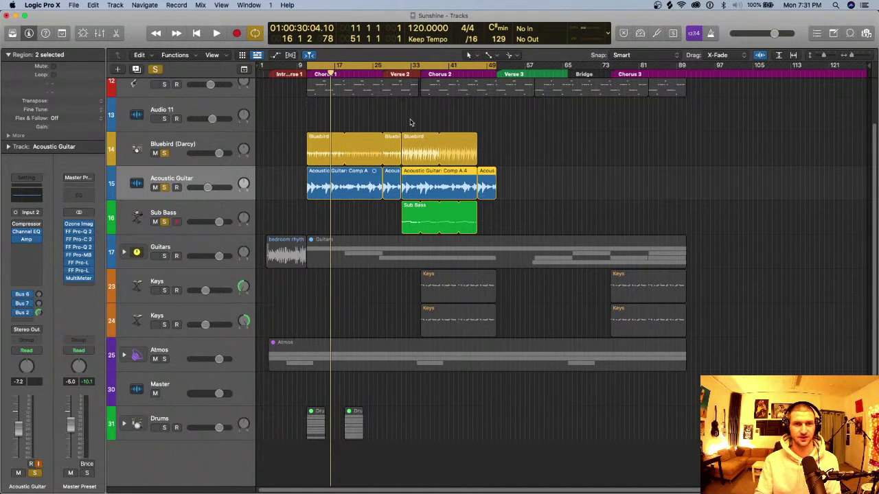
# Select the Bluebird, Acoustic Guitar and Sub Bass tracks one by one for review and place the playhead at bar 48.
pyautogui.click(209, 140)
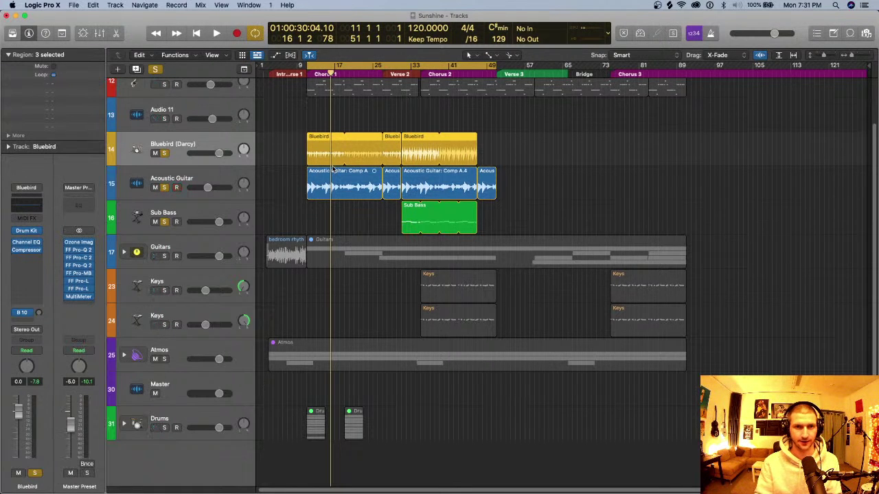
pyautogui.click(227, 181)
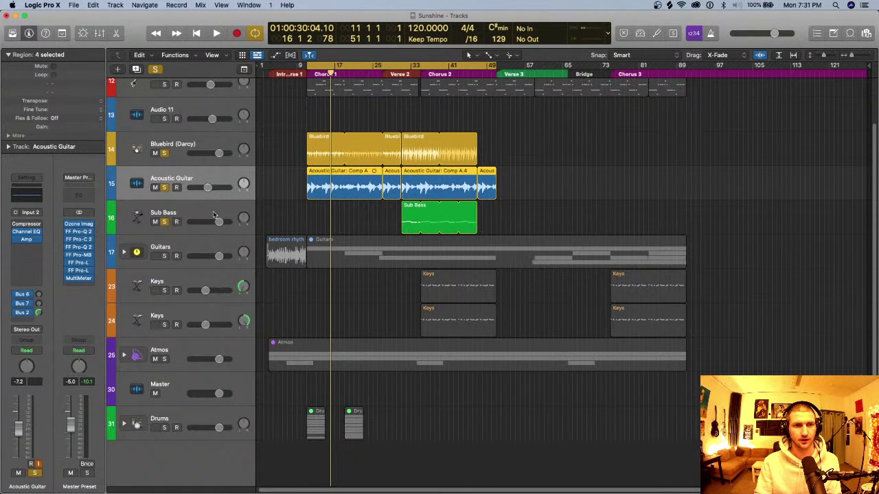
pyautogui.click(414, 217)
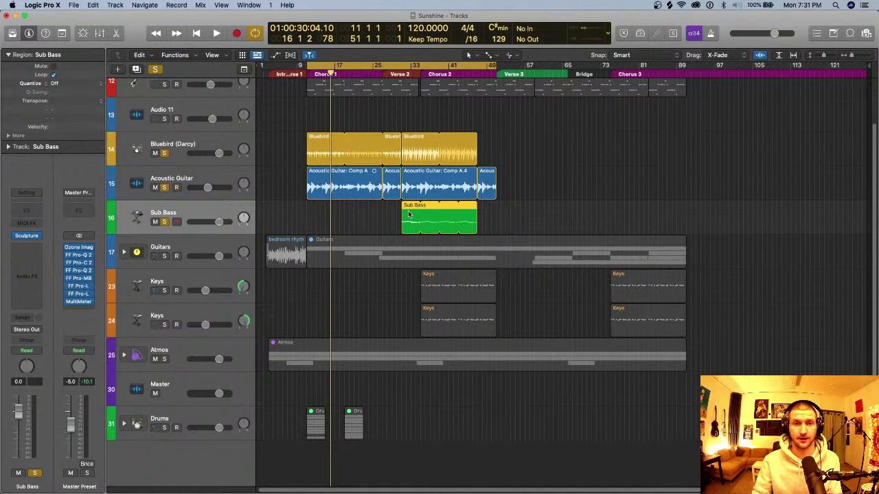
pyautogui.moveTo(331, 73); pyautogui.dragTo(483, 75)
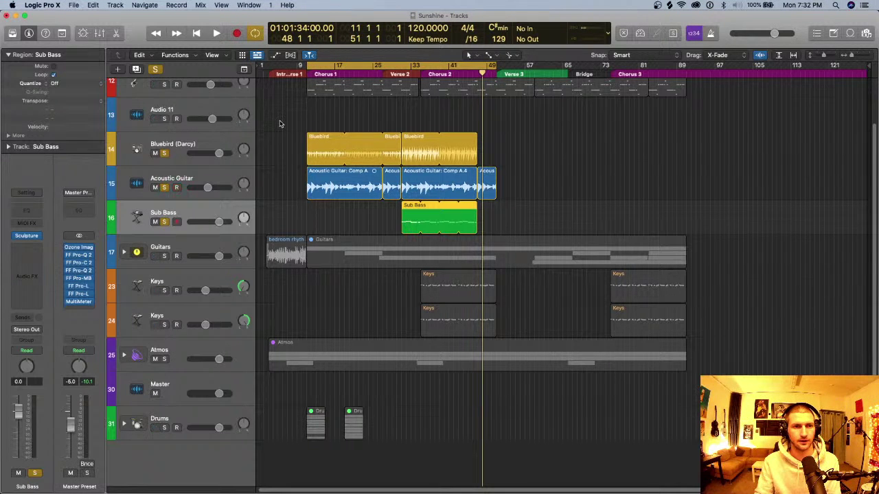
# Group the Bluebird, Acoustic Guitar and Sub Bass tracks into a folder stack and rename the stack with the person's first name.
pyautogui.click(218, 146)
pyautogui.keyDown('shift'); pyautogui.click(219, 210); pyautogui.keyUp('shift')
pyautogui.press('super+shift+d')
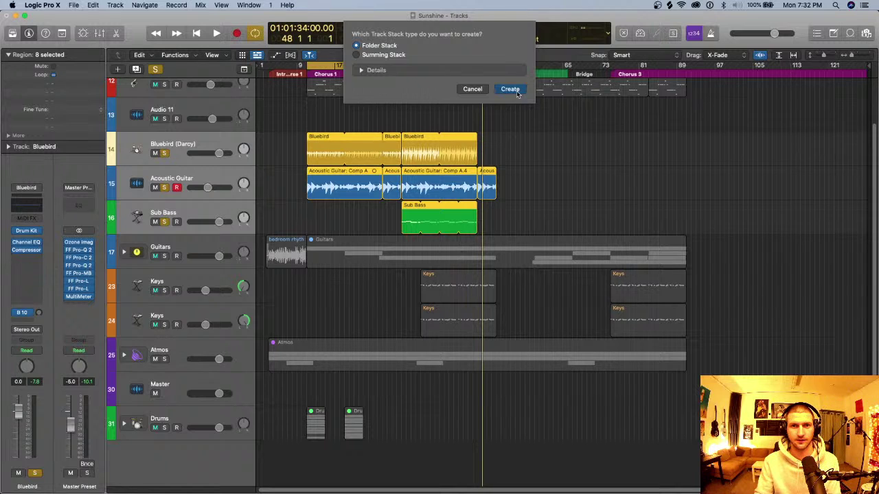
pyautogui.click(510, 89)
pyautogui.doubleClick(188, 193)
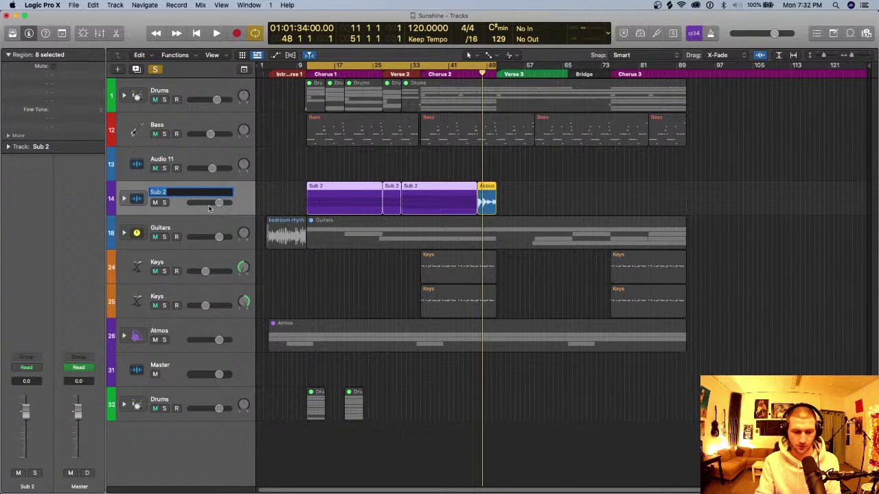
pyautogui.write('Av')
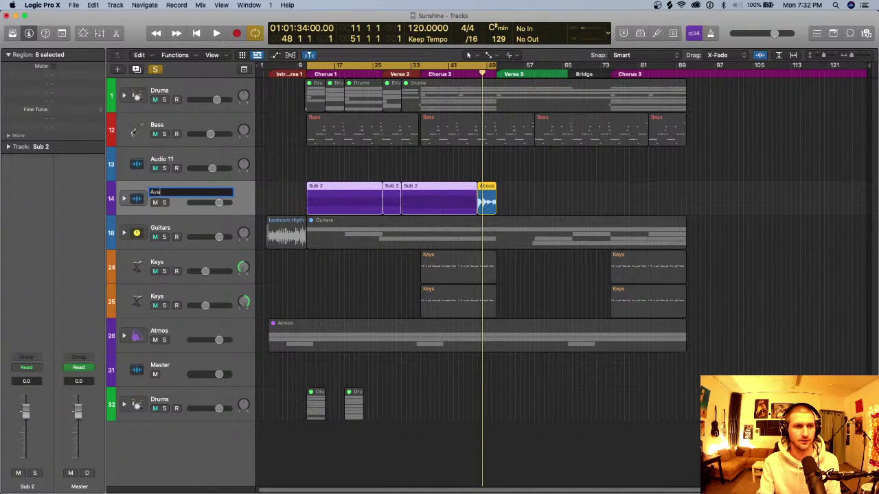
pyautogui.write('a')
pyautogui.press('Return')
# Check the regions inside the new stack, collapse it, and move it to the start of the track list.
pyautogui.click(125, 199)
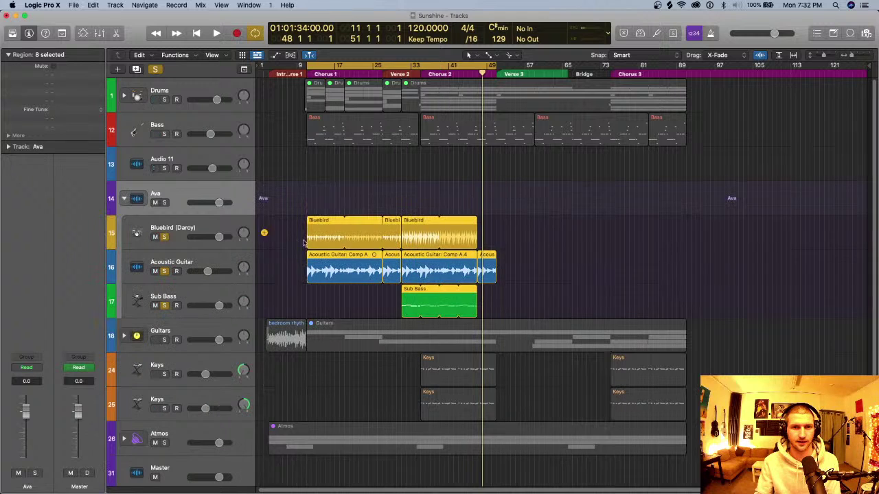
pyautogui.moveTo(298, 230); pyautogui.dragTo(508, 303)
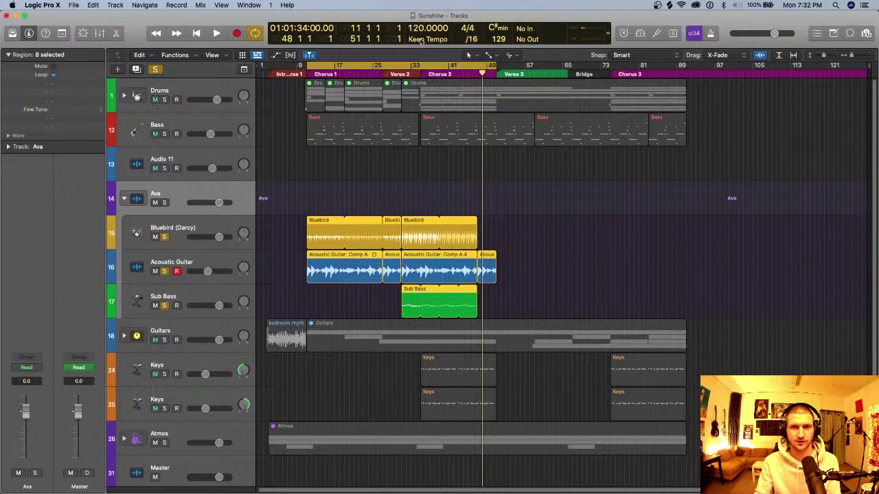
pyautogui.click(124, 199)
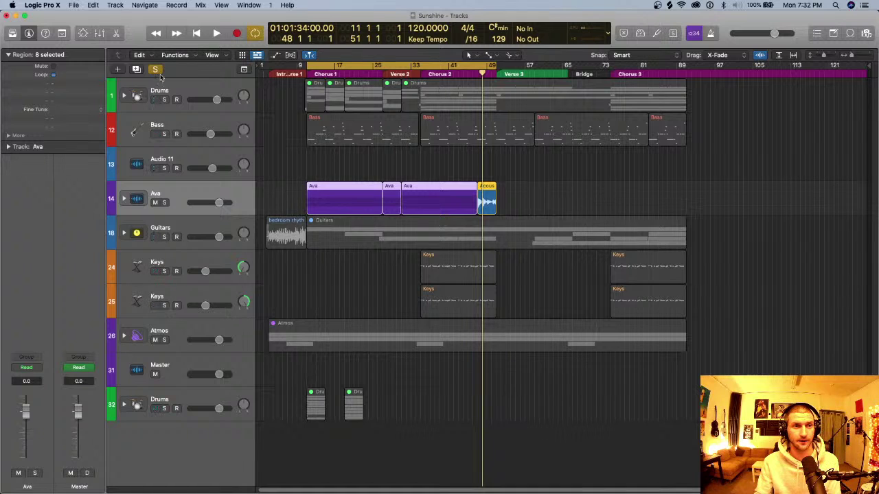
pyautogui.moveTo(175, 199); pyautogui.dragTo(177, 83)
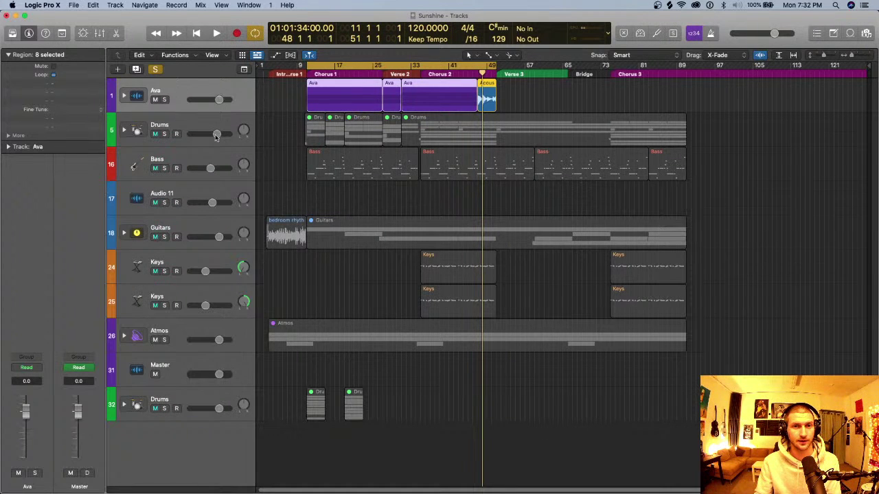
# Mute the new stack, turn off solo on its three tracks, disarm Acoustic Guitar recording, and collapse the stack.
pyautogui.click(155, 100)
pyautogui.click(125, 96)
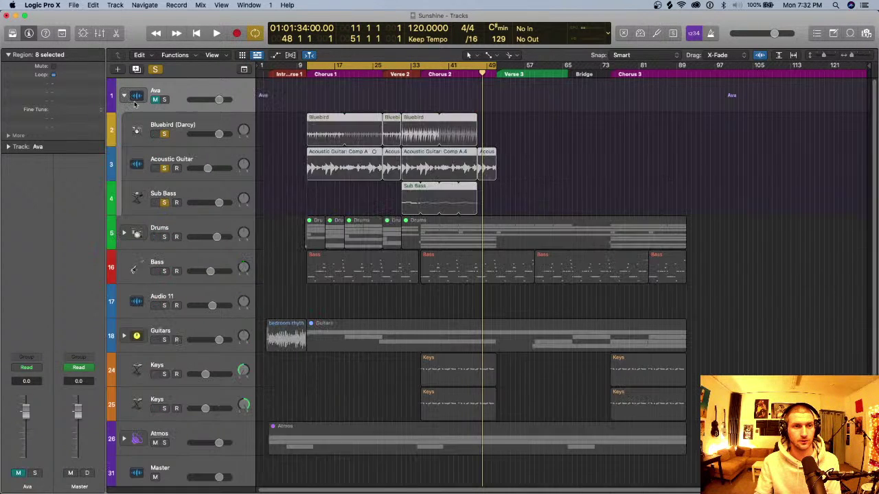
pyautogui.click(163, 169)
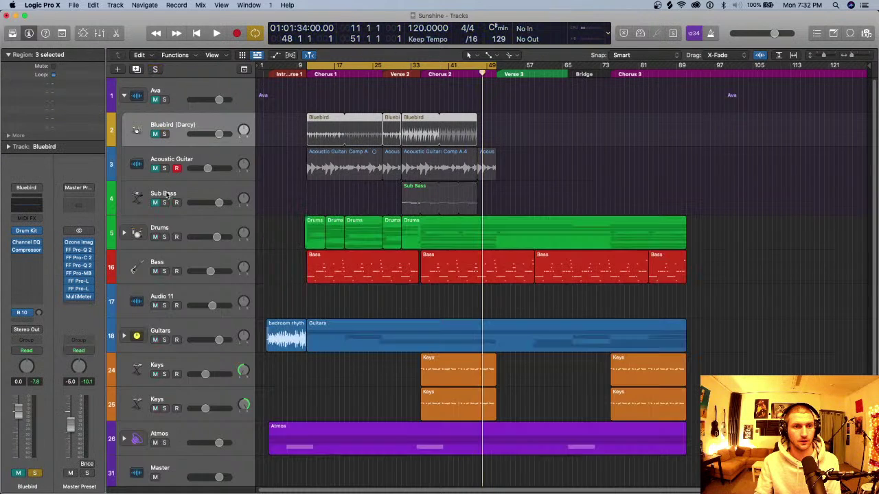
pyautogui.click(176, 167)
pyautogui.click(124, 96)
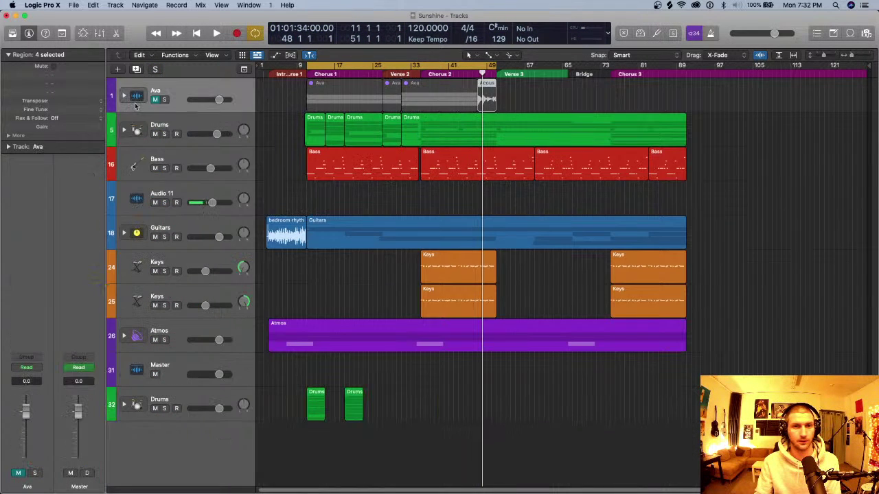
# Play the full arrangement briefly from the start of Chorus 1 at bar 11, then stop.
pyautogui.click(314, 66)
pyautogui.press('space')
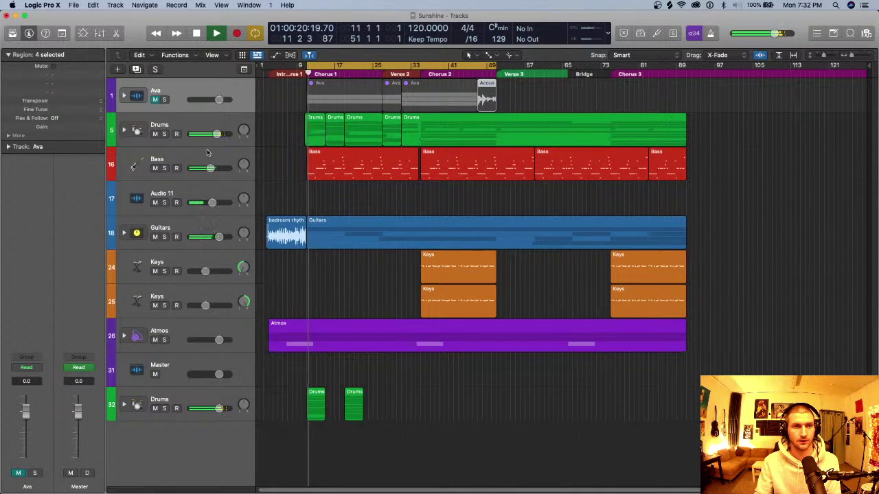
pyautogui.press('super+Right')
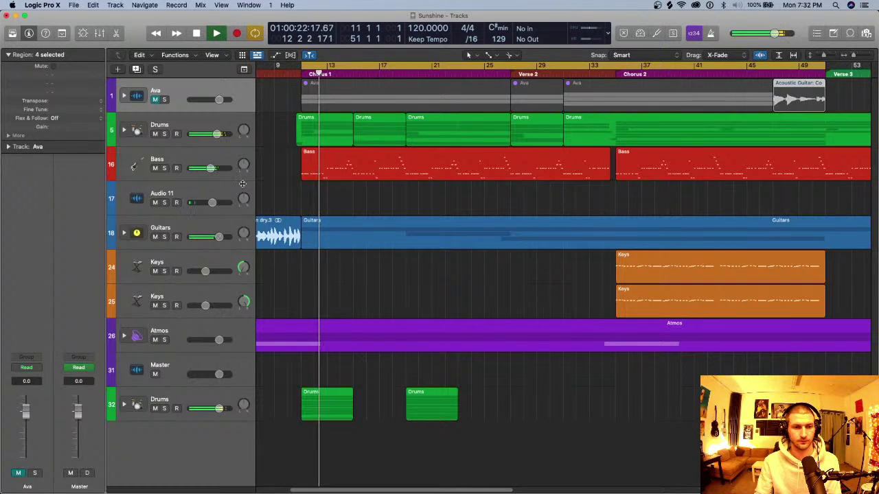
pyautogui.press('space')
# Expand the alternative Drums stack below Master and mute the main Drums stack, checking its subtracks before collapsing it.
pyautogui.click(124, 407)
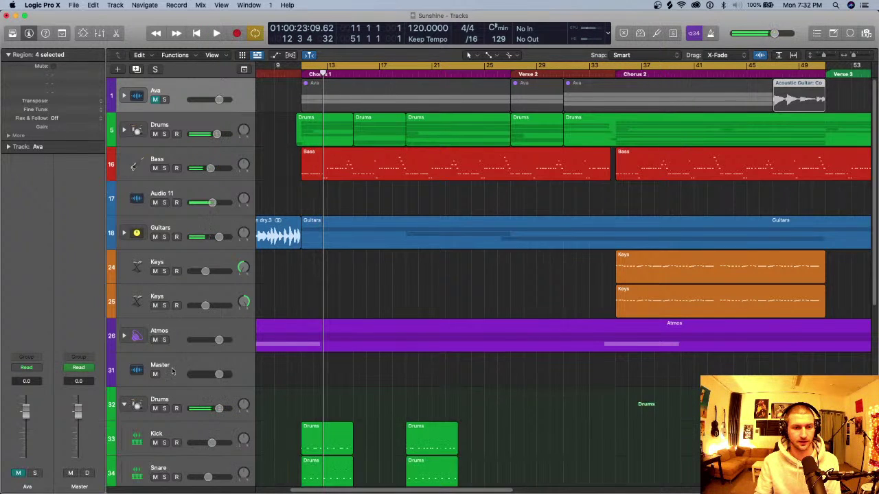
pyautogui.scroll(-5, 147, 288)
pyautogui.scroll(5, 171, 168)
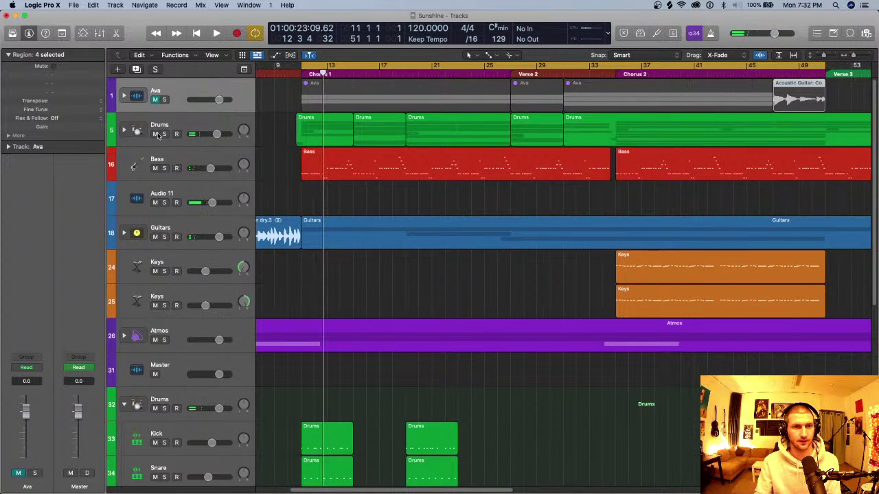
pyautogui.click(155, 134)
pyautogui.click(183, 124)
pyautogui.click(125, 129)
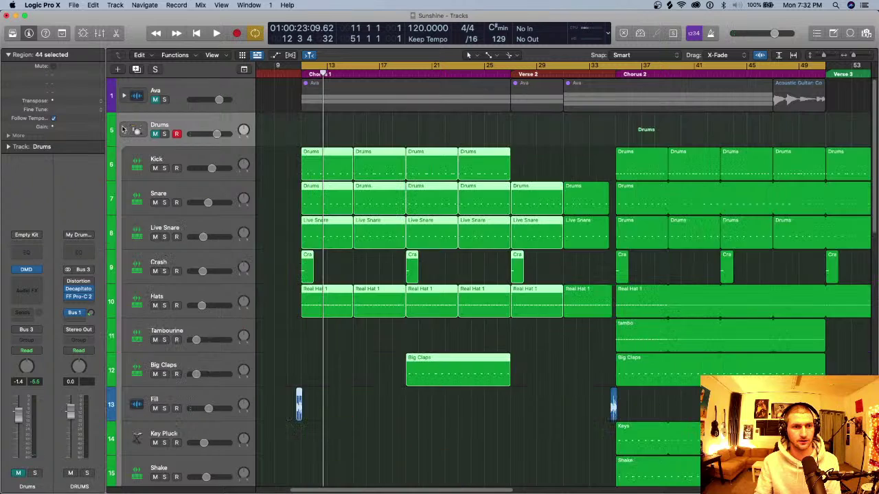
pyautogui.click(125, 130)
# Play Chorus 1 with the alternative drums, open the Key Pluck region in the Piano Roll, and stop playback.
pyautogui.press('space')
pyautogui.scroll(-10, 293, 159)
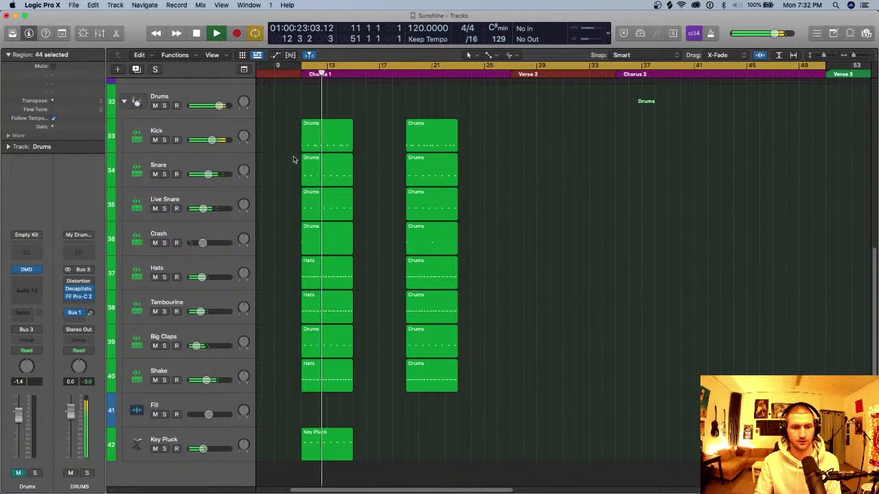
pyautogui.click(315, 440)
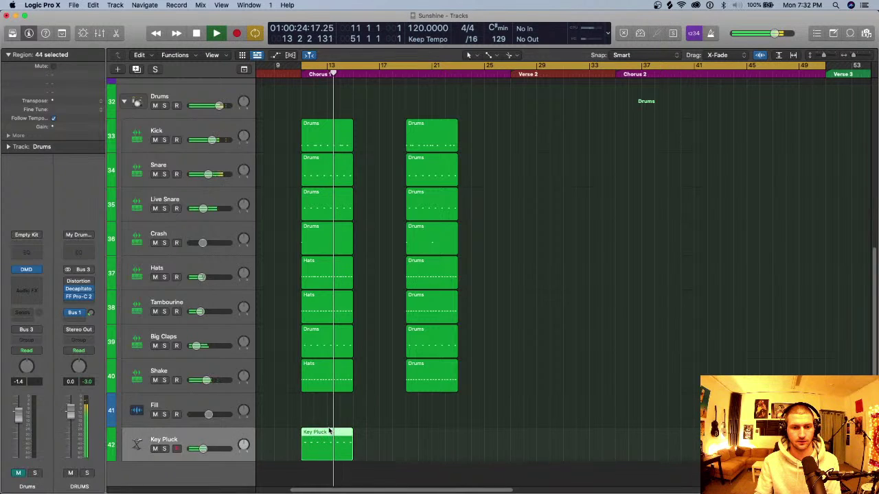
pyautogui.scroll(-1, 321, 427)
pyautogui.doubleClick(322, 425)
pyautogui.press('space')
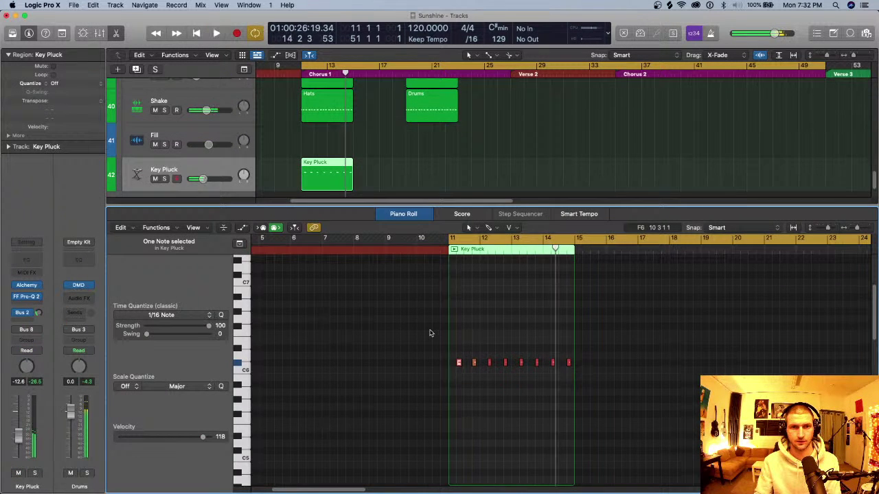
# Close the Piano Roll and audition the alternative Drums stack's pattern from bar 11.
pyautogui.press('p')
pyautogui.scroll(5, 361, 262)
pyautogui.press('super+Right')
pyautogui.scroll(-3, 364, 258)
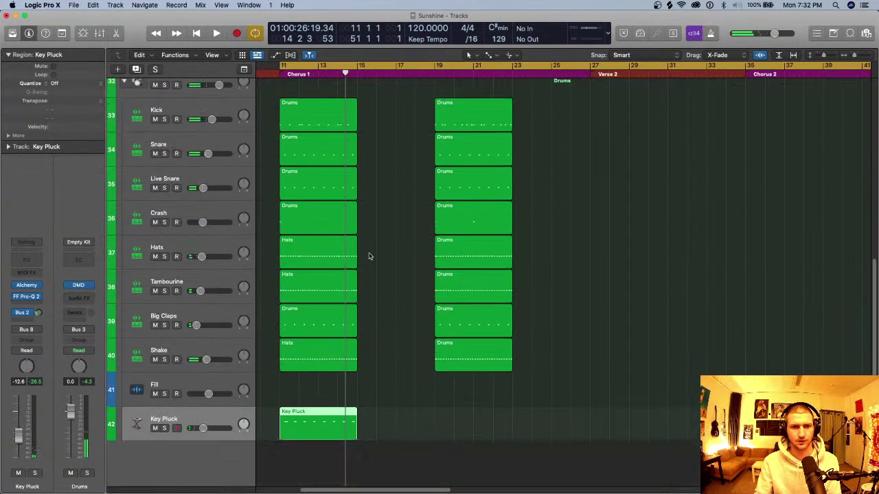
pyautogui.press('super+Right')
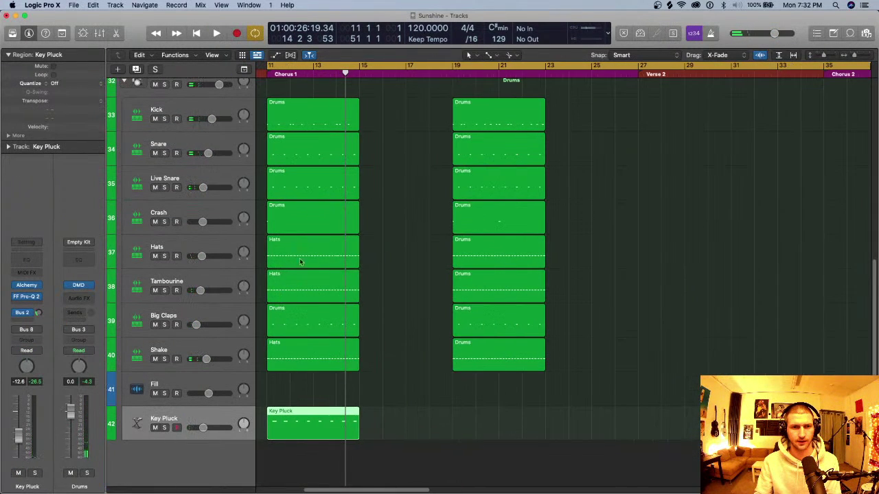
pyautogui.click(164, 257)
pyautogui.click(164, 256)
pyautogui.hscroll(-3, 290, 229)
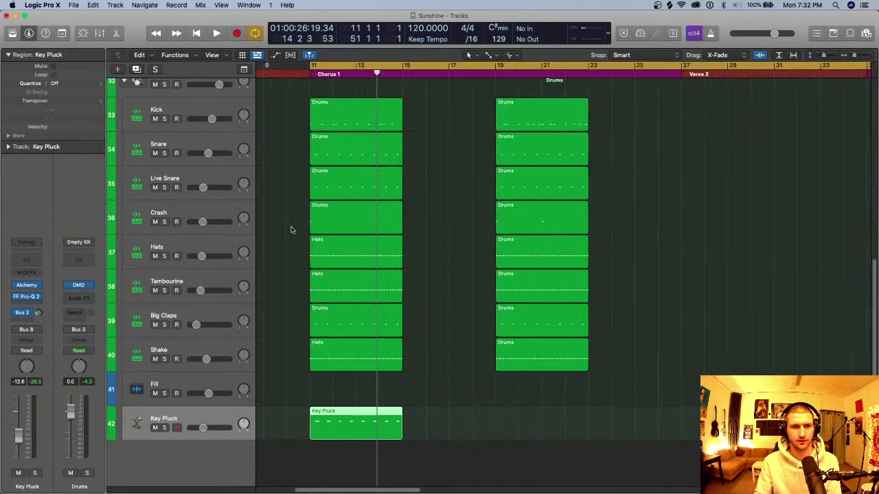
pyautogui.press('space')
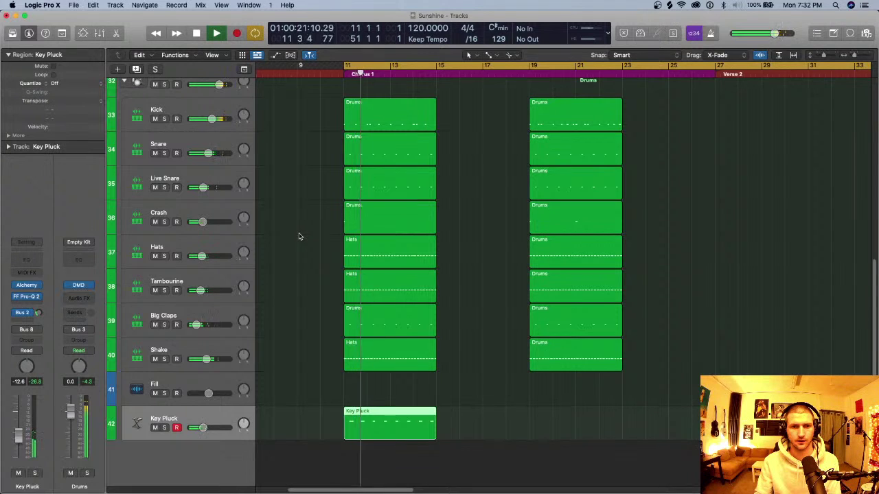
pyautogui.press('space')
# Solo the alternative stack's Hats track, play it, and open its bar 11 region in the Piano Roll, stopping near bar 12.
pyautogui.click(164, 256)
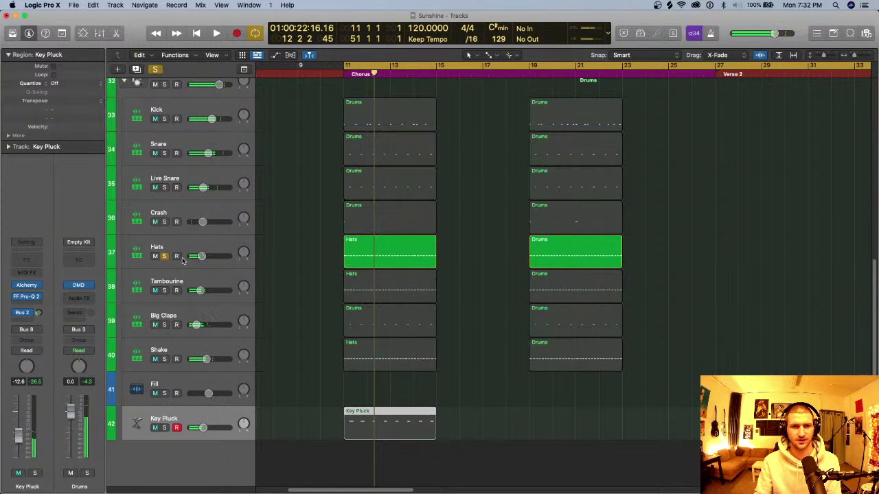
pyautogui.press('space')
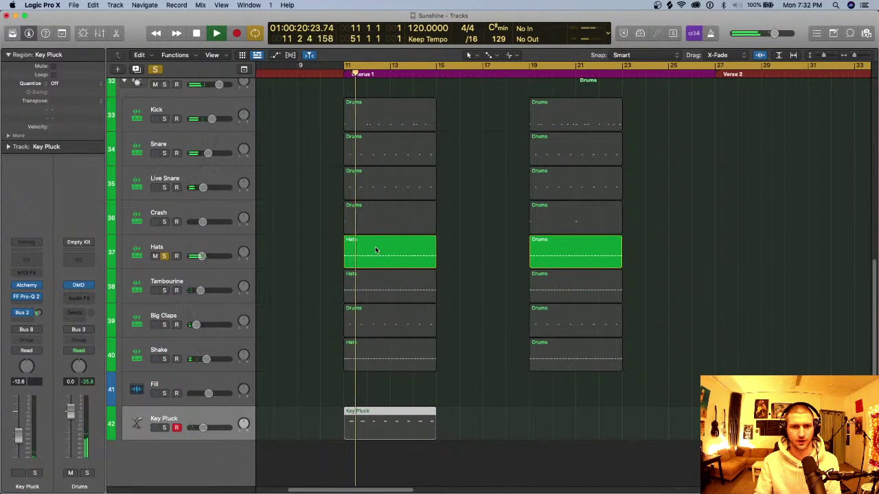
pyautogui.press('super+Right')
pyautogui.click(376, 250)
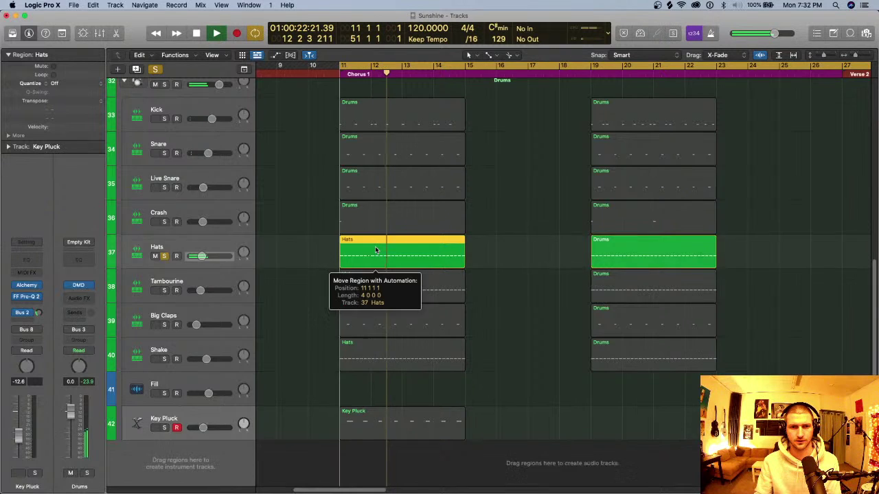
pyautogui.doubleClick(376, 250)
pyautogui.press('super+Right')
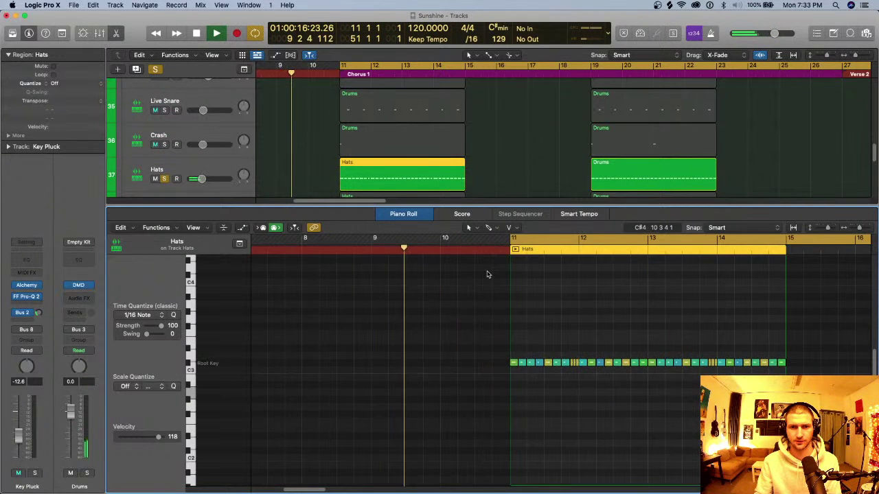
pyautogui.hscroll(10, 487, 272)
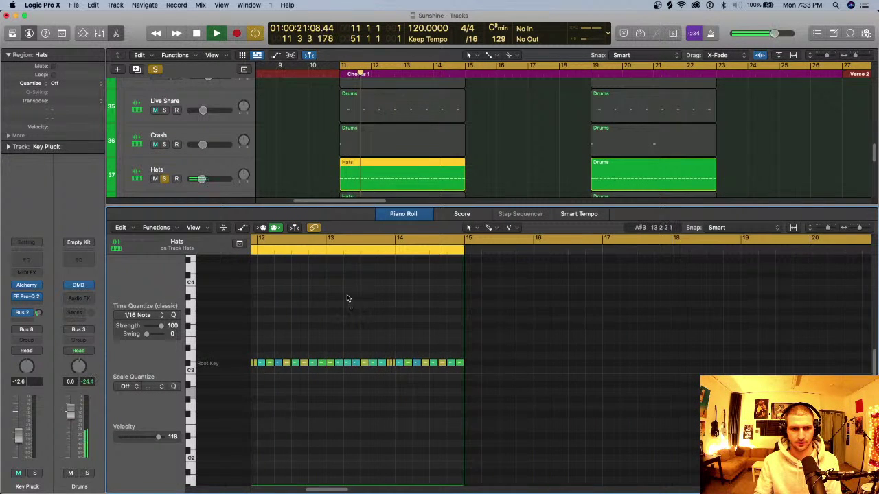
pyautogui.hscroll(-5, 348, 299)
pyautogui.press('super+Right')
pyautogui.press('space')
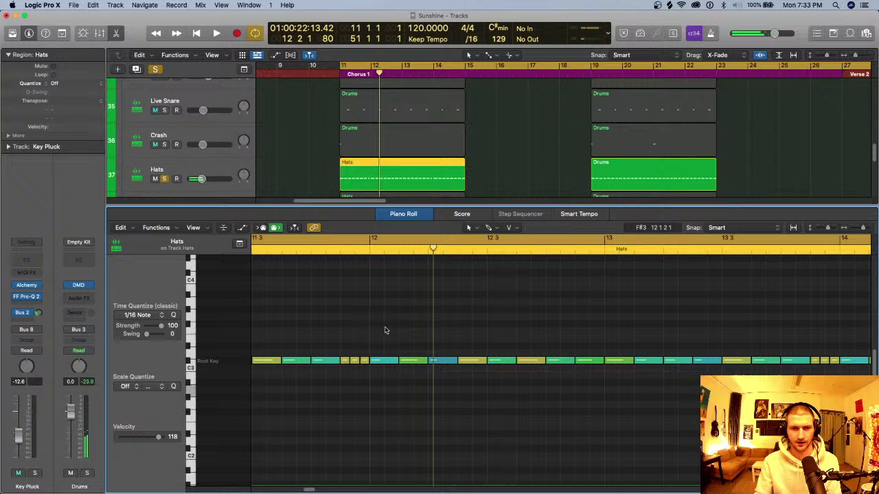
# Remove the middle note of the three-note hat roll before bar 12 and lengthen the two remaining notes towards each other.
pyautogui.click(355, 361)
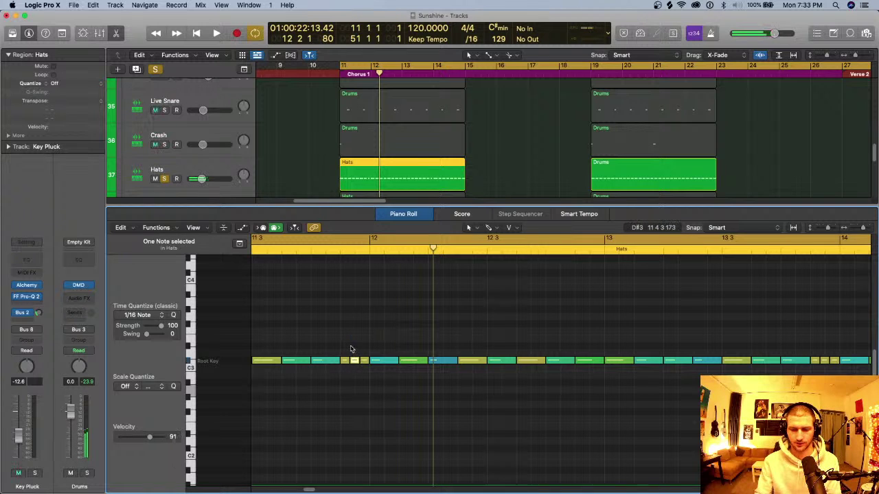
pyautogui.moveTo(349, 360); pyautogui.dragTo(353, 361)
pyautogui.click(362, 361)
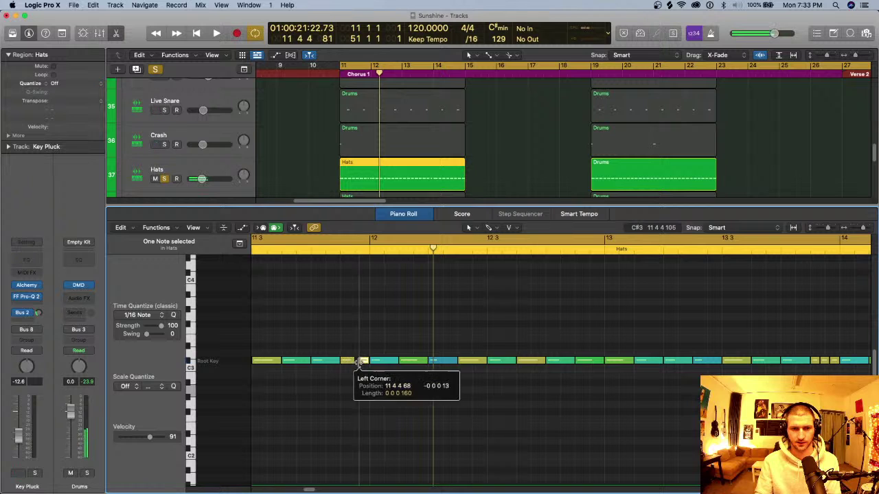
# Play back the edited hat pattern and stop at the second hat roll near bar 14.
pyautogui.scroll(-5, 351, 322)
pyautogui.scroll(6, 358, 172)
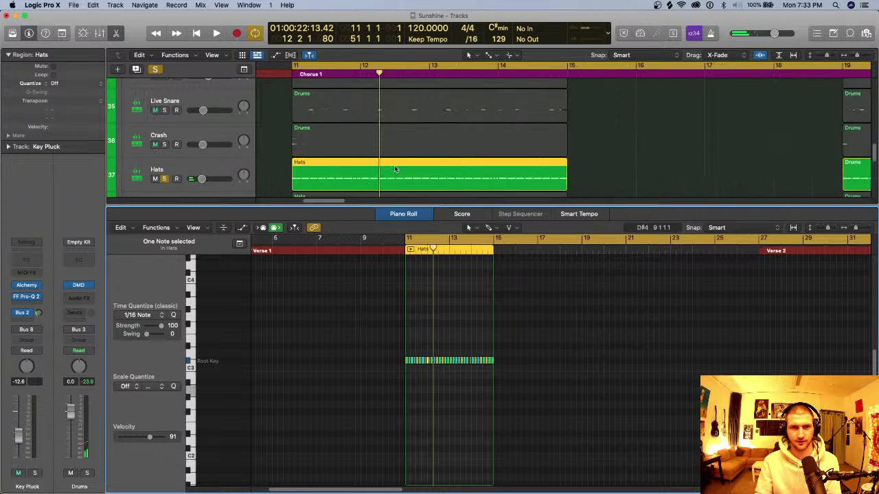
pyautogui.press('space')
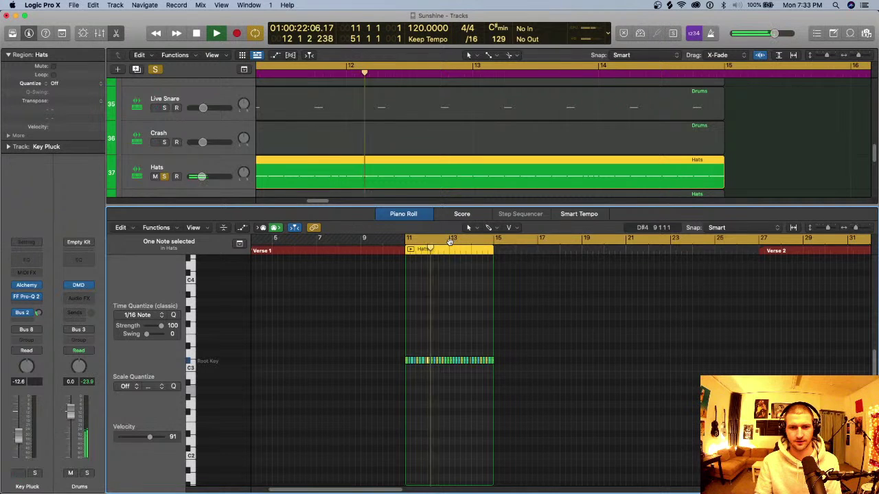
pyautogui.scroll(5, 454, 271)
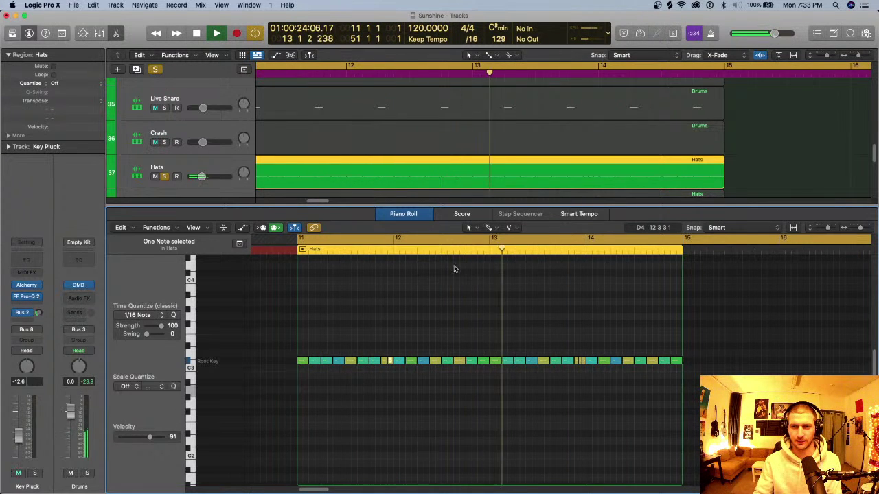
pyautogui.scroll(1, 453, 268)
pyautogui.press('space')
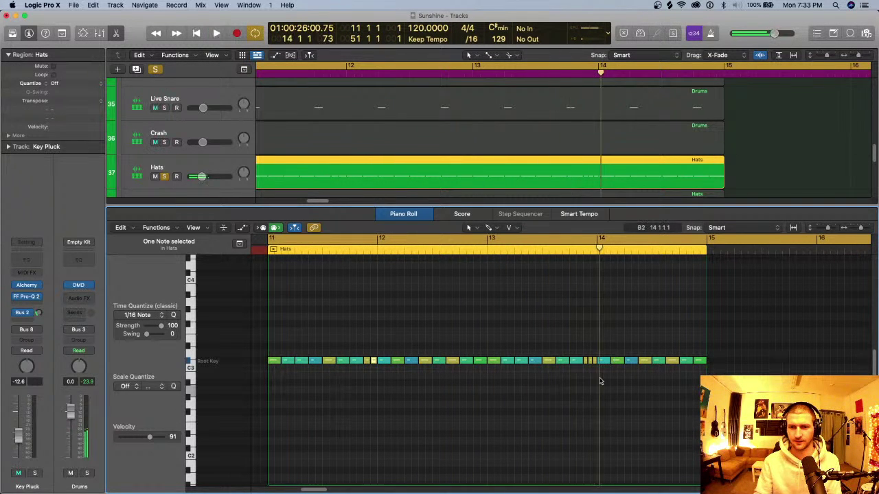
# Remove the middle note of the hat roll before bar 14, lengthen the remaining two until they meet, and play the result.
pyautogui.scroll(5, 586, 362)
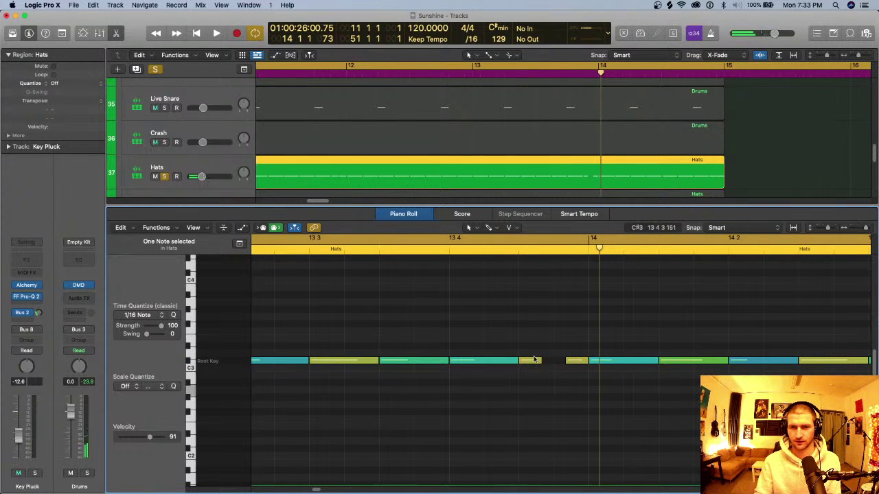
pyautogui.moveTo(566, 361); pyautogui.dragTo(556, 368)
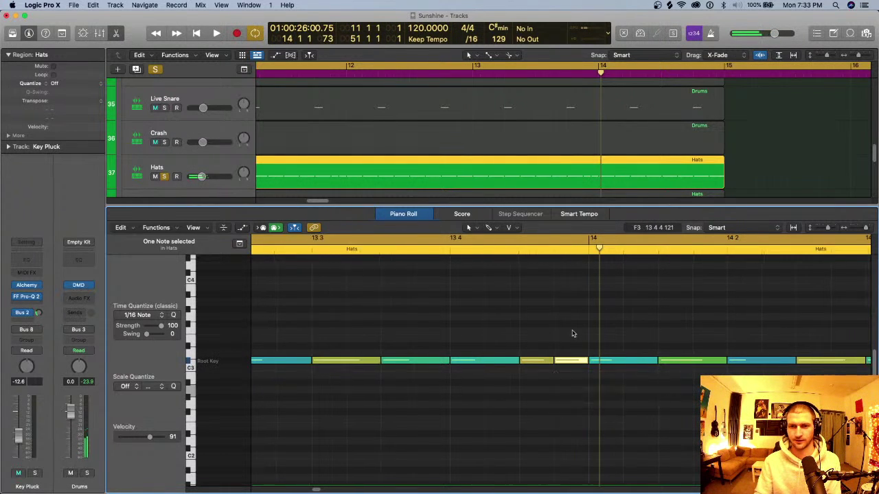
pyautogui.scroll(-5, 573, 334)
pyautogui.press('space')
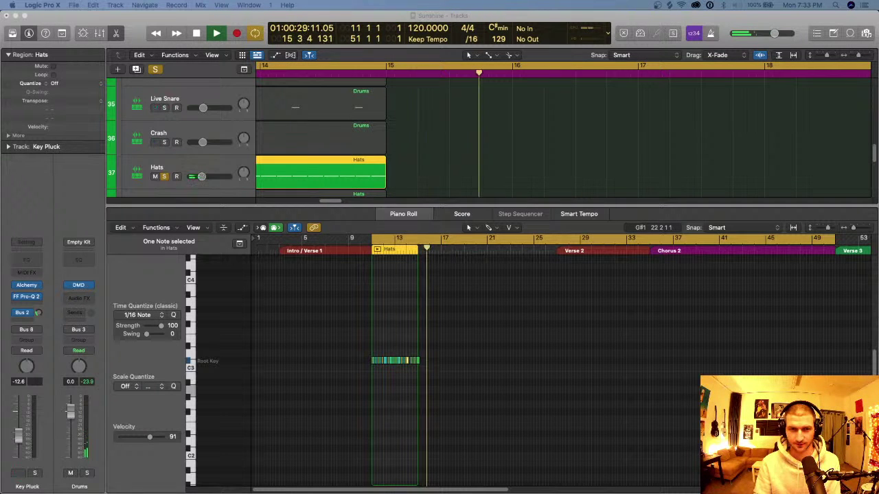
pyautogui.click(386, 194)
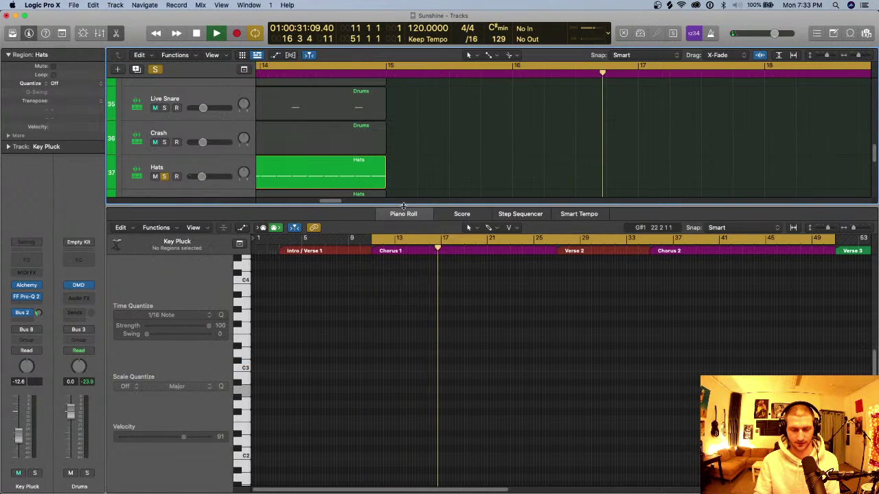
pyautogui.press('space')
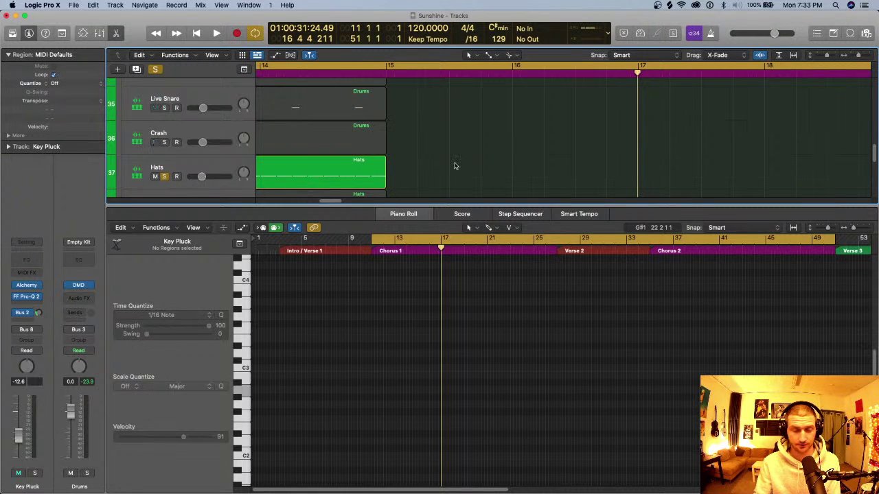
# Close the Piano Roll, take the Hats track out of solo, and play the full alternative Drums stack from bar 11.
pyautogui.press('p')
pyautogui.press('super+Left')
pyautogui.press('super+Left')
pyautogui.press('super+Left')
pyautogui.press('super+Left')
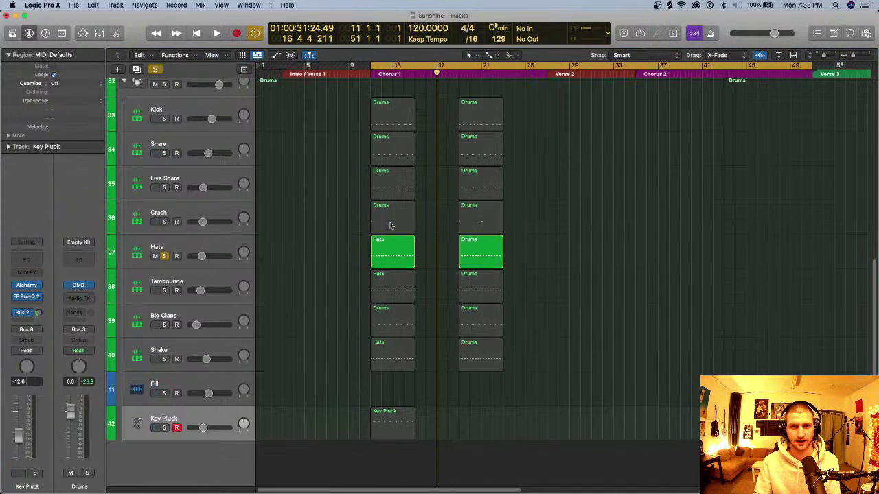
pyautogui.press('super+Right')
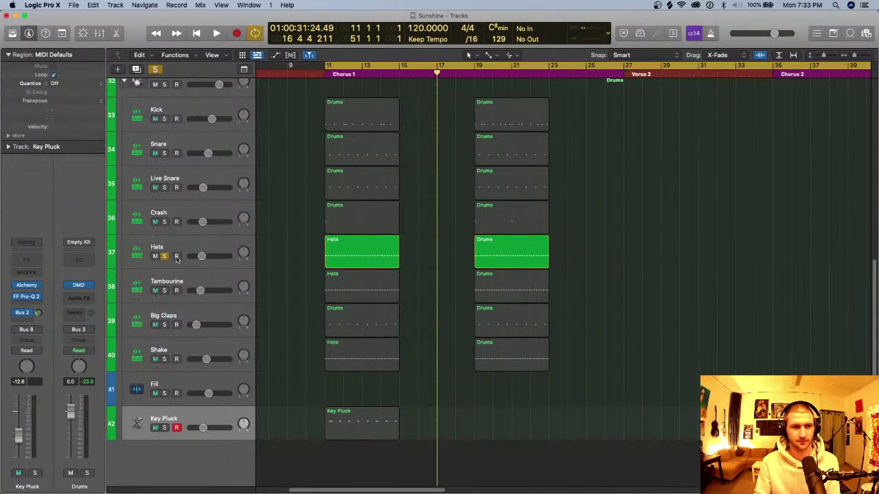
pyautogui.press('s')
pyautogui.press('space')
pyautogui.scroll(10, 268, 242)
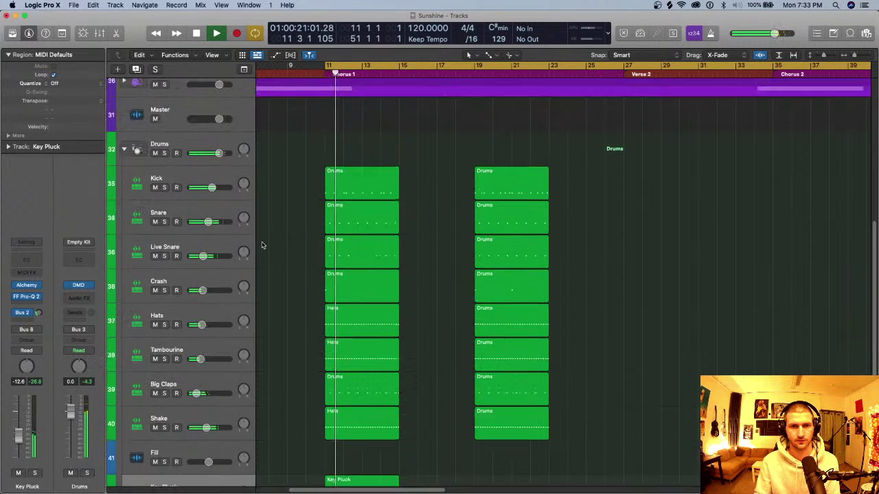
pyautogui.scroll(-10, 279, 237)
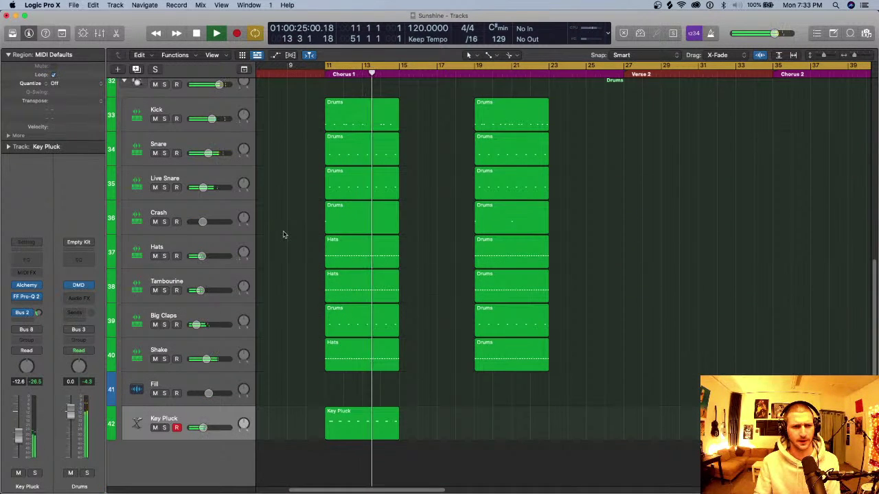
pyautogui.press('space')
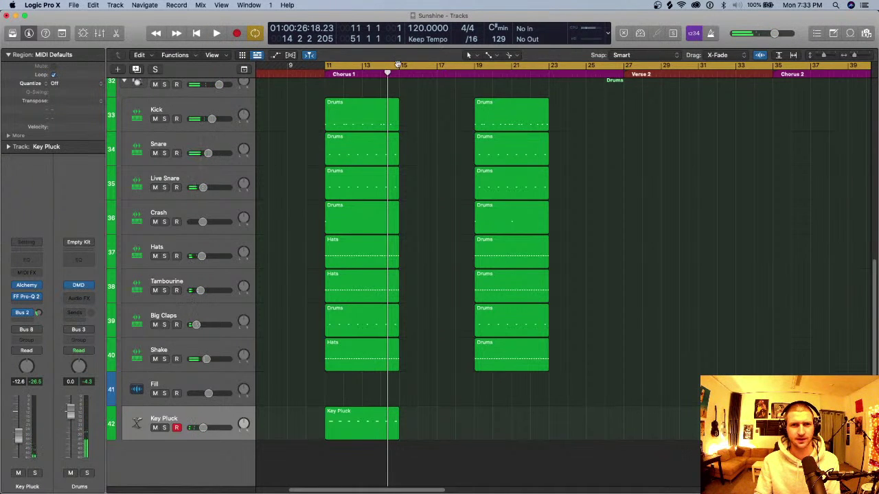
# Shorten the cycle range to bars 11 to 15, play the alternative drums, and select the alternative stack's Fill track.
pyautogui.moveTo(412, 66); pyautogui.dragTo(327, 66)
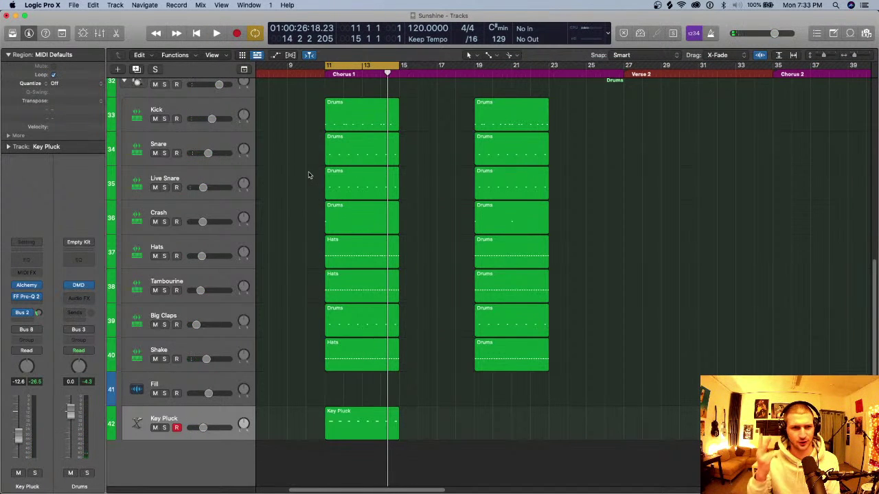
pyautogui.press('space')
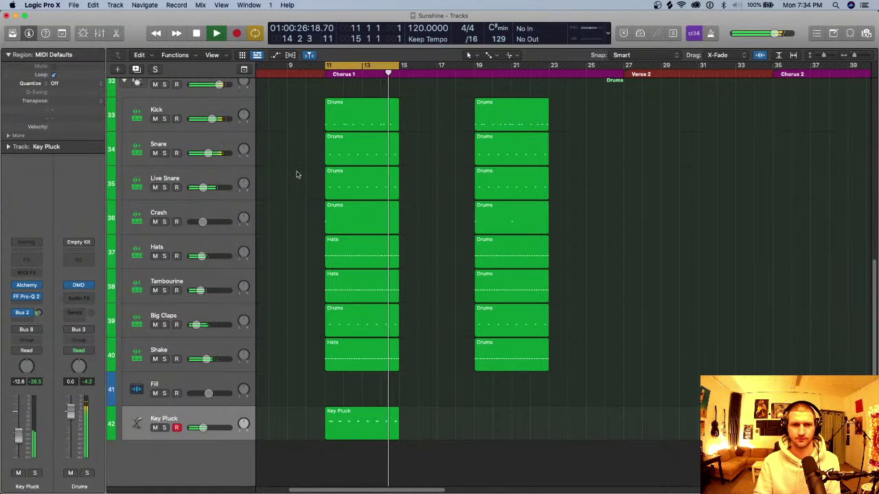
pyautogui.click(200, 386)
pyautogui.press('space')
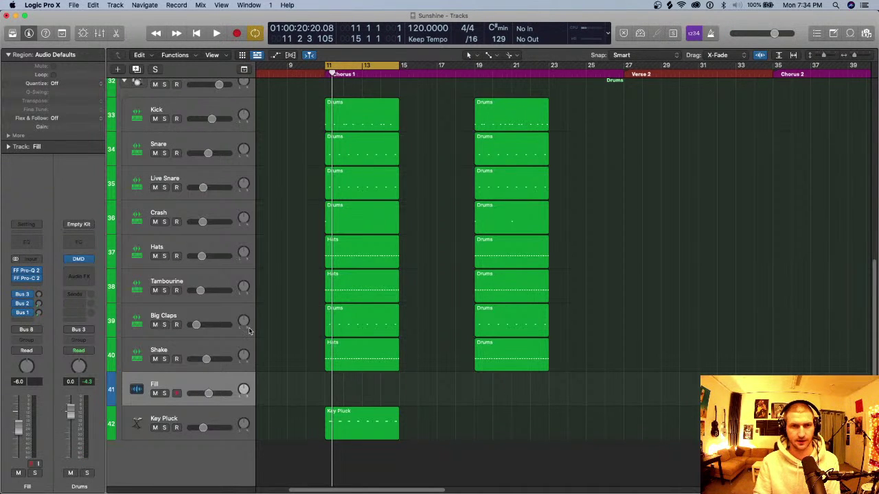
# Extend the start of the cycle range to bar 10 and place the playhead there.
pyautogui.moveTo(327, 66); pyautogui.dragTo(308, 71)
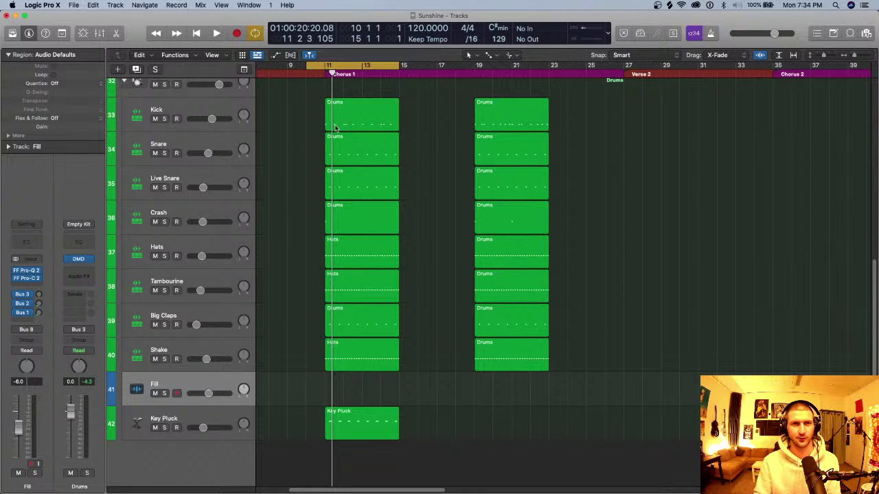
pyautogui.click(305, 74)
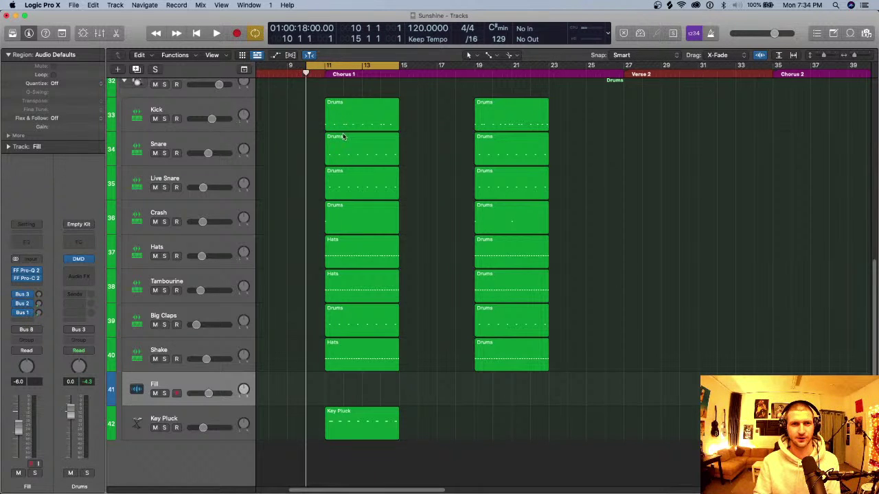
# Collapse the alternative Drums stack below the Master track and save the project.
pyautogui.scroll(15, 343, 134)
pyautogui.scroll(-13, 344, 134)
pyautogui.scroll(1, 228, 211)
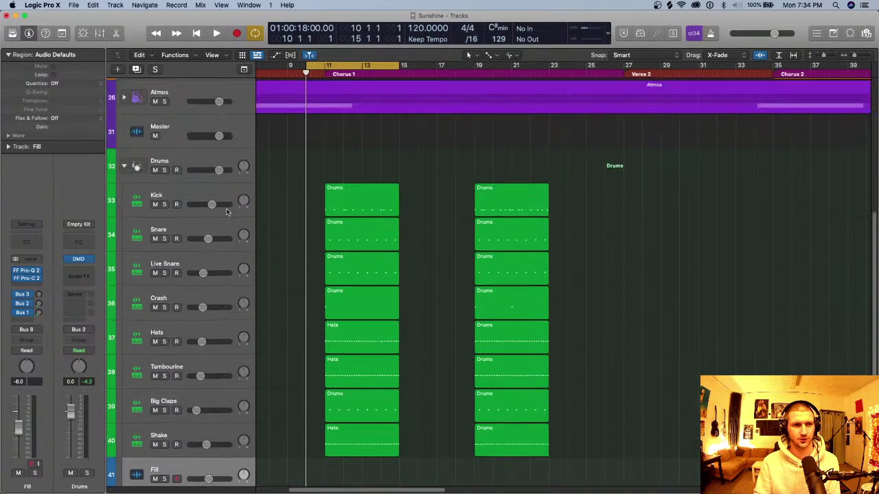
pyautogui.scroll(6, 227, 211)
pyautogui.click(124, 350)
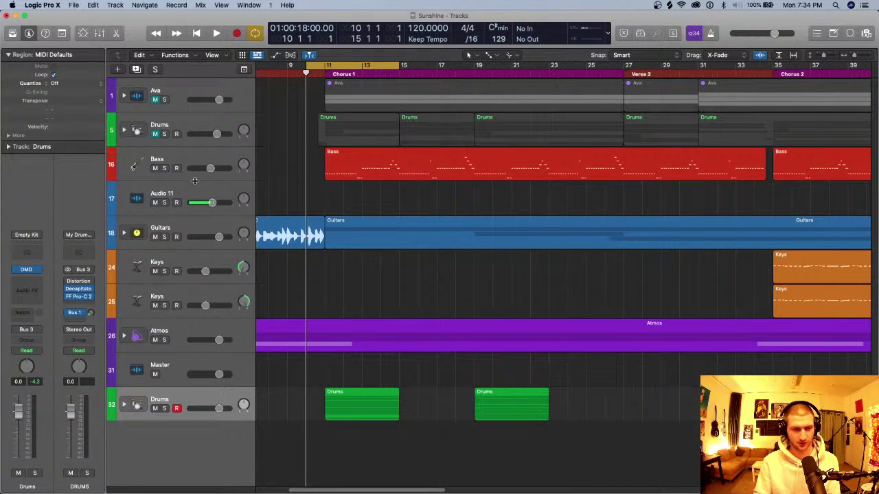
pyautogui.press('super+s')
# Expand the original Drums stack, solo it, and play from bar 10 into the drum fill.
pyautogui.click(124, 96)
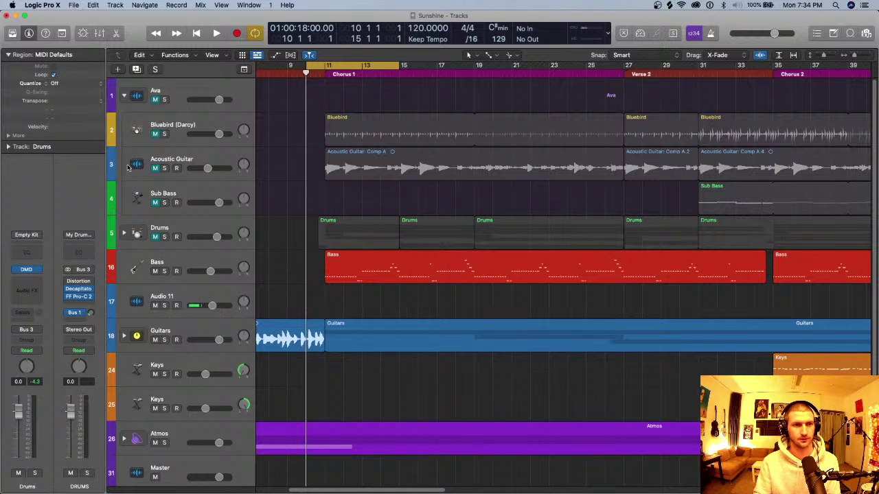
pyautogui.click(124, 96)
pyautogui.click(125, 131)
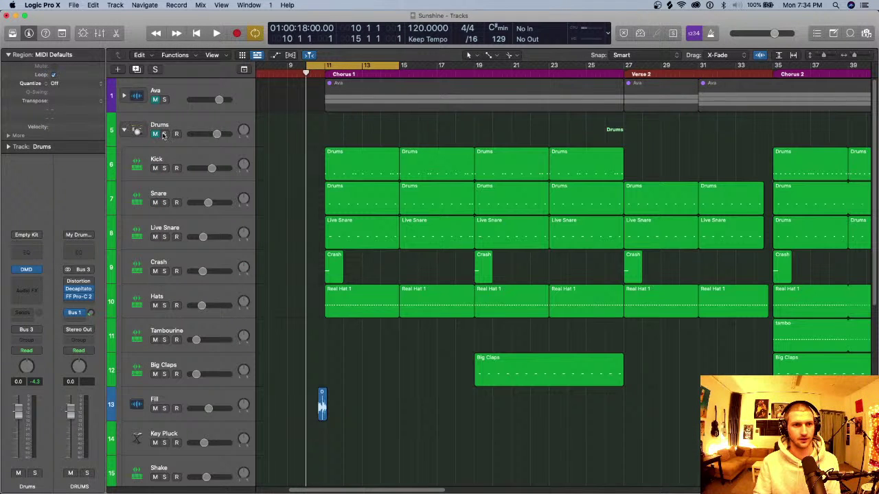
pyautogui.press('space')
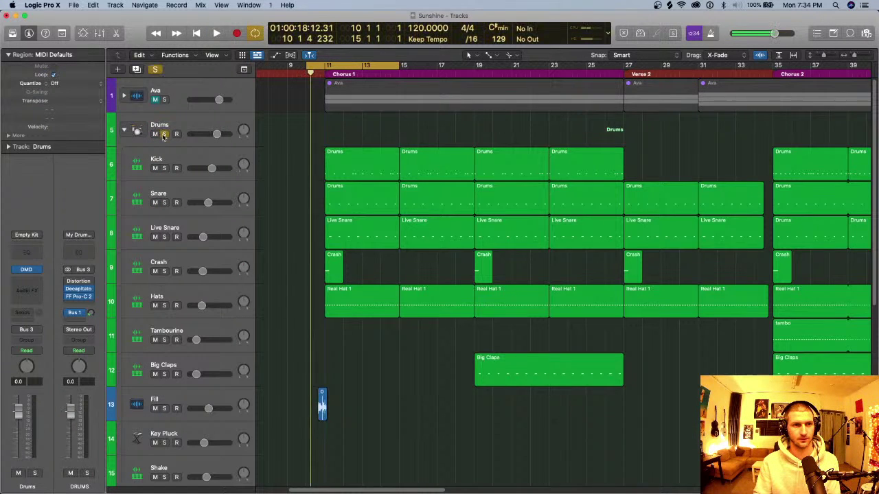
pyautogui.scroll(-3, 314, 123)
pyautogui.scroll(3, 313, 123)
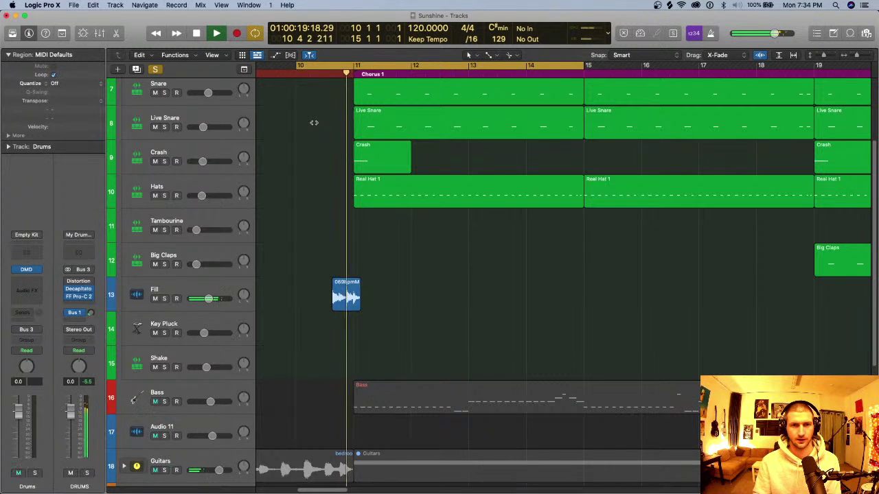
# Move the cycle start to 10 3 3 at the beginning of the fill and play into Chorus 1.
pyautogui.press('space')
pyautogui.moveTo(344, 67); pyautogui.dragTo(369, 81)
pyautogui.press('space')
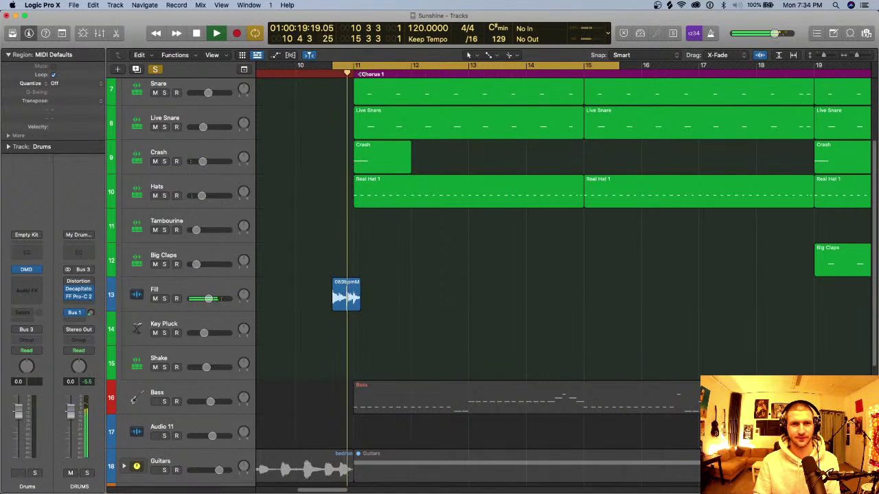
pyautogui.scroll(-2, 355, 230)
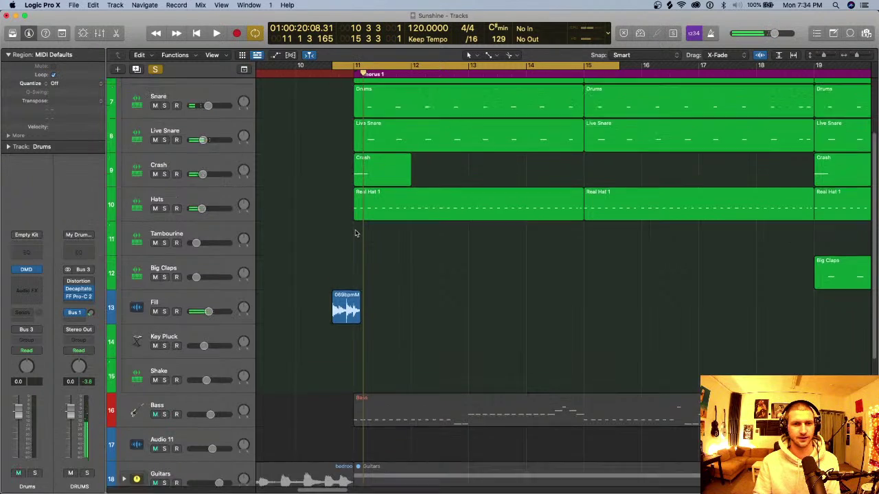
# Select the original stack's Fill track and examine its region's waveform while auditioning it repeatedly into bar 11.
pyautogui.click(217, 254)
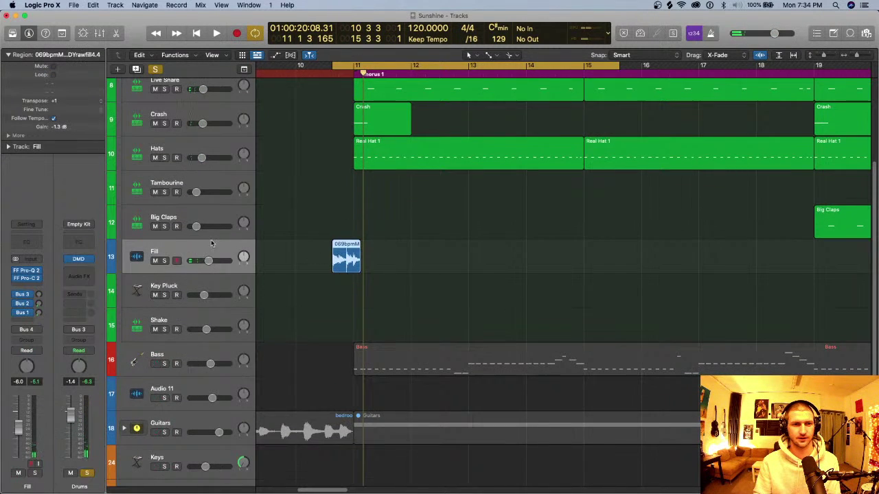
pyautogui.scroll(5, 306, 293)
pyautogui.scroll(-5, 307, 293)
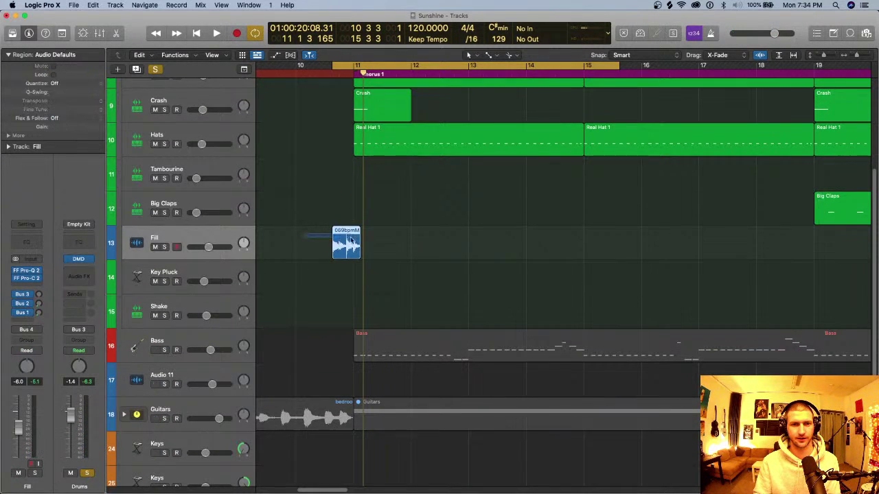
pyautogui.scroll(4, 315, 211)
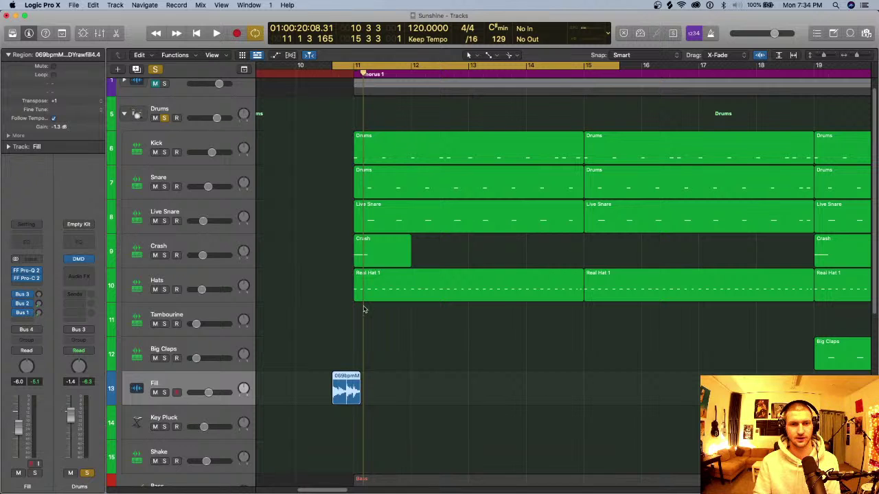
pyautogui.press('super+Right')
pyautogui.press('super+Right')
pyautogui.press('super+Right')
pyautogui.press('super+Right')
pyautogui.press('space')
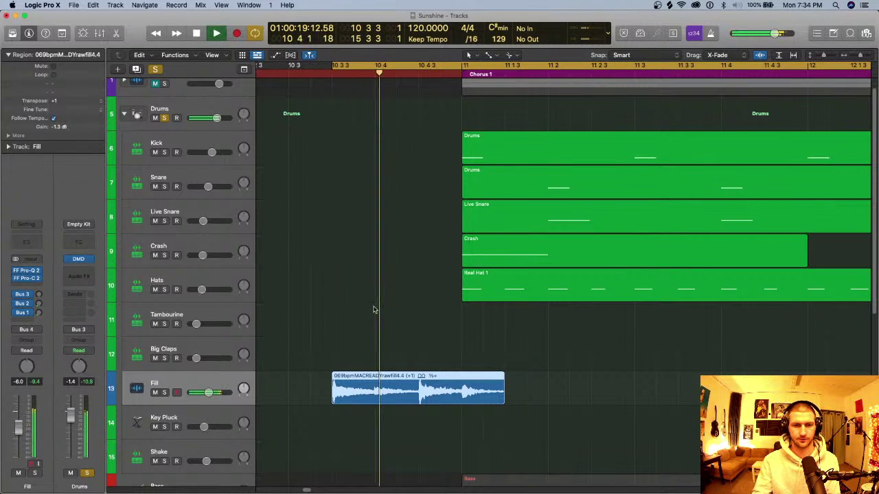
pyautogui.press('space')
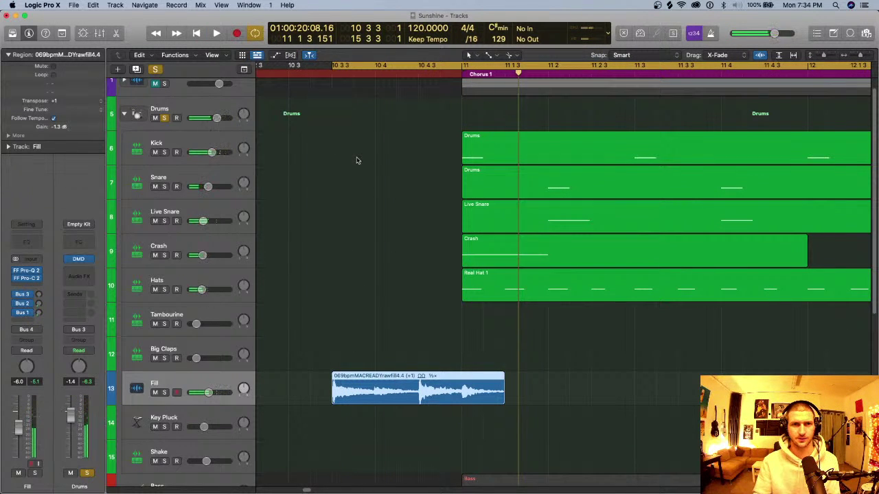
pyautogui.press('space')
pyautogui.press('space')
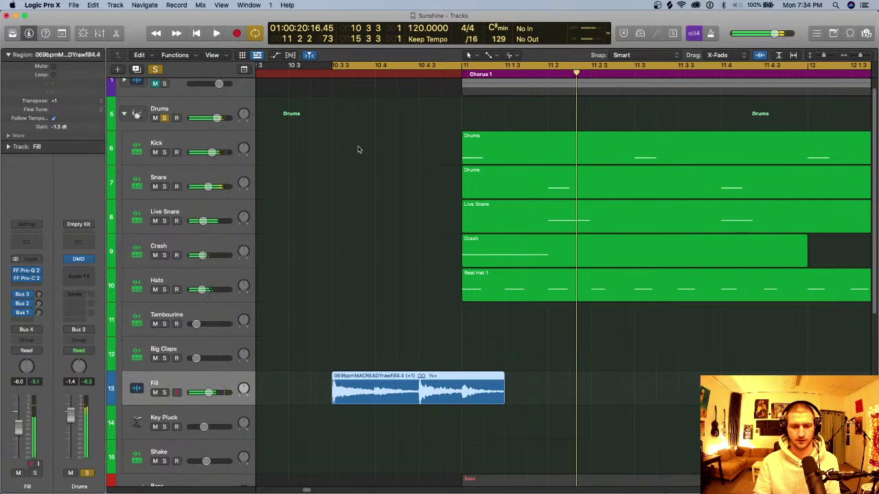
# Find and open the Splice app to look up the drum fill sample.
pyautogui.press('super+space')
pyautogui.write('splice')
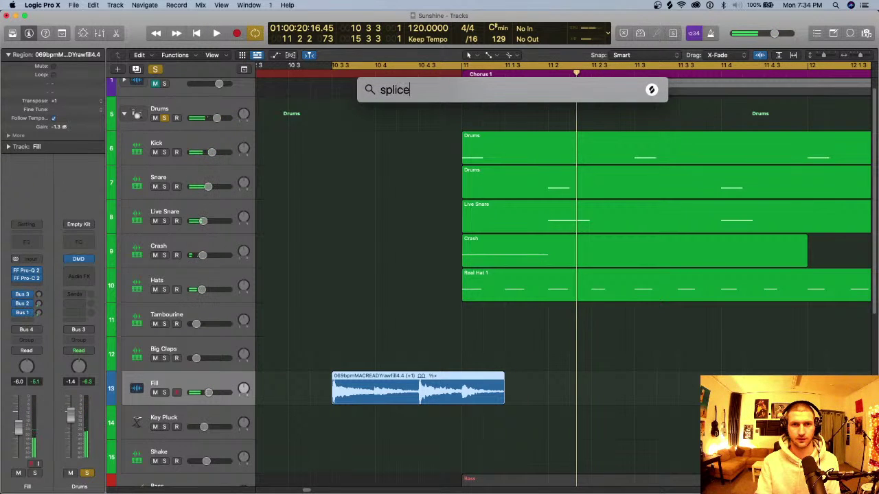
pyautogui.press('Return')
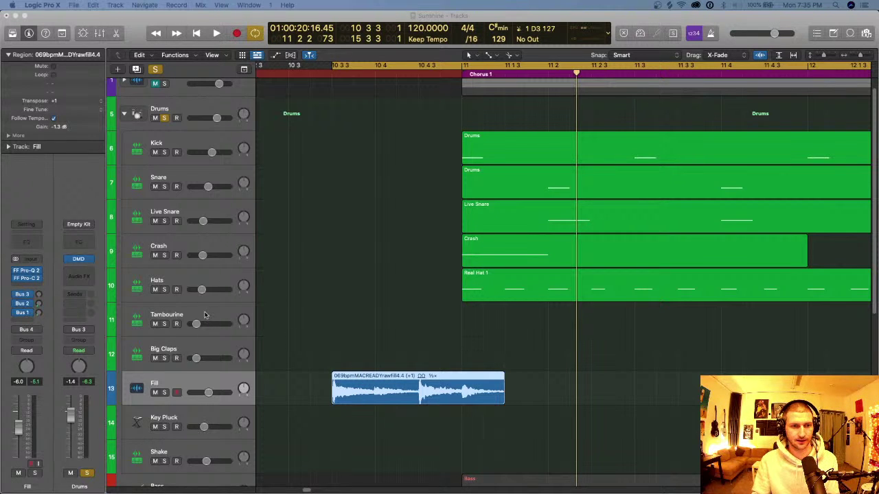
# Back in Logic, solo and audition the original stack's Snare track, and select the fill region before bar 11.
pyautogui.click(199, 176)
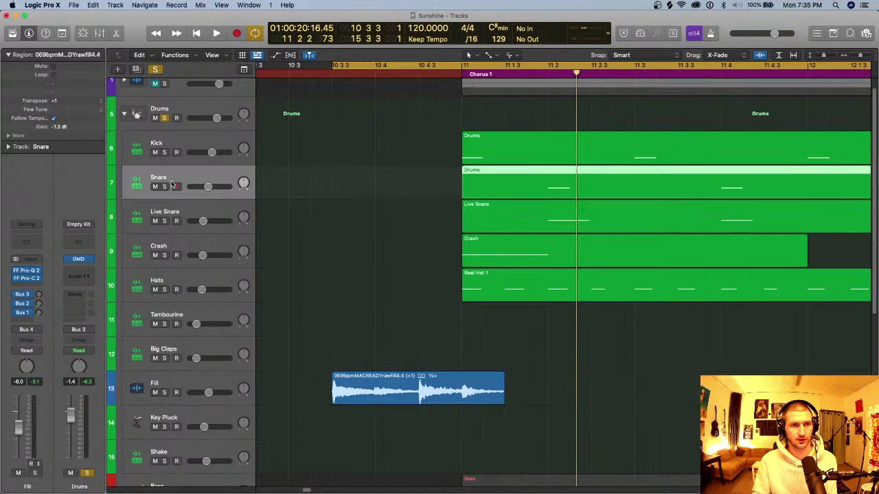
pyautogui.click(164, 186)
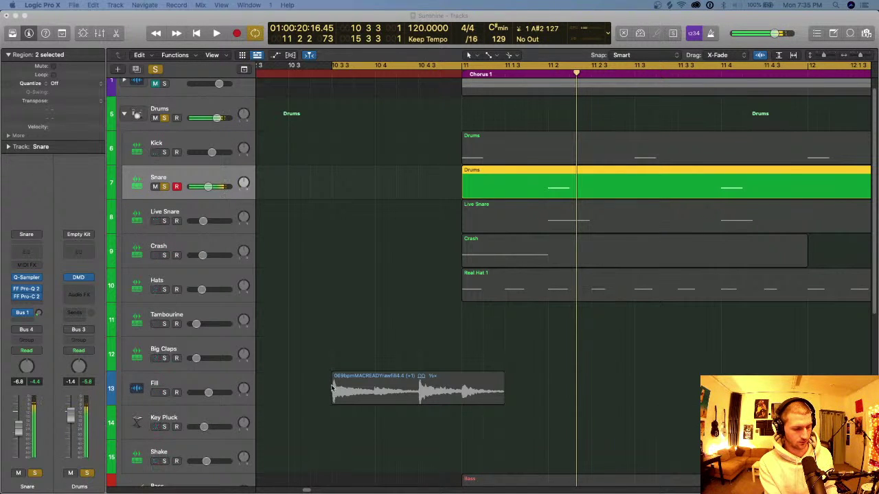
pyautogui.scroll(1, 332, 387)
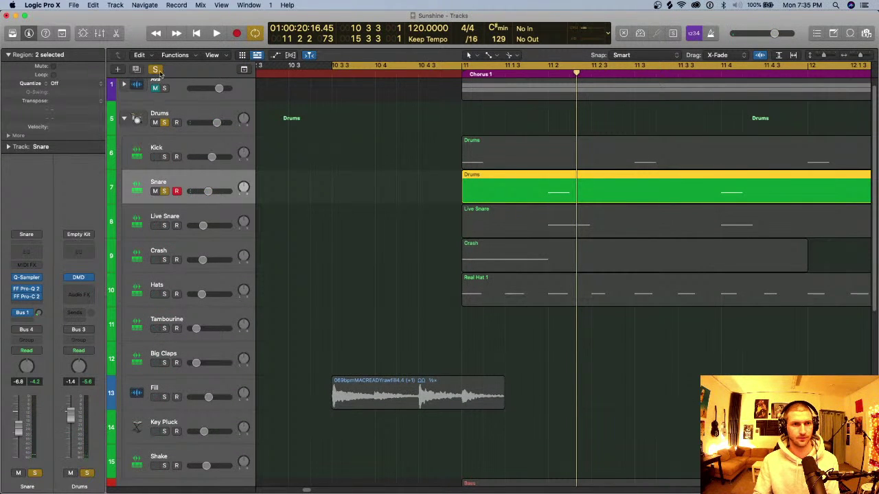
pyautogui.click(332, 381)
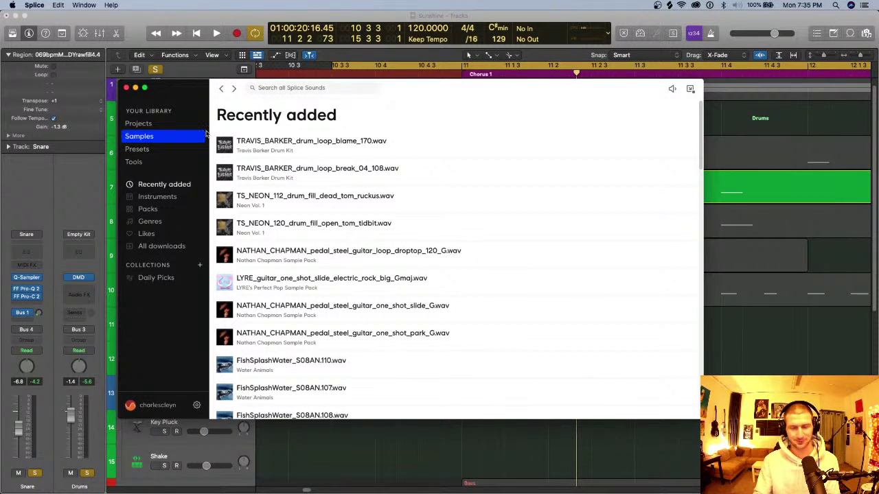
pyautogui.click(171, 197)
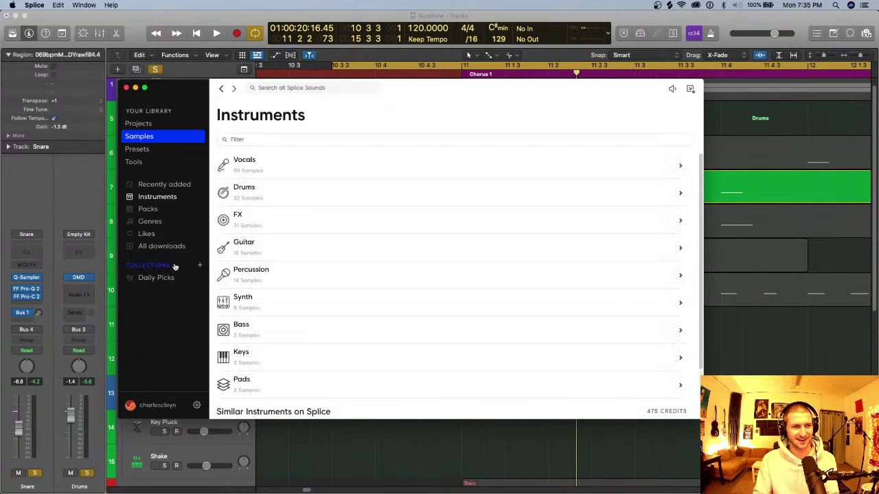
pyautogui.write('fill')
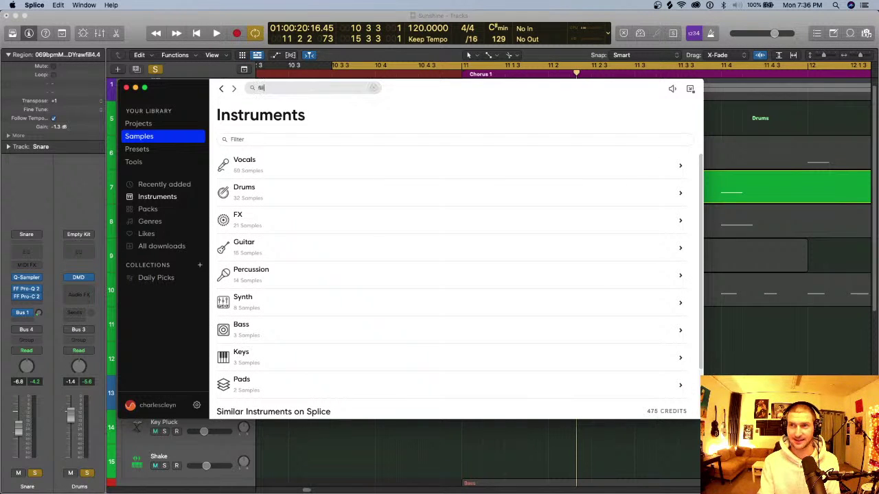
pyautogui.press('Return')
pyautogui.press('BackSpace')
pyautogui.press('BackSpace')
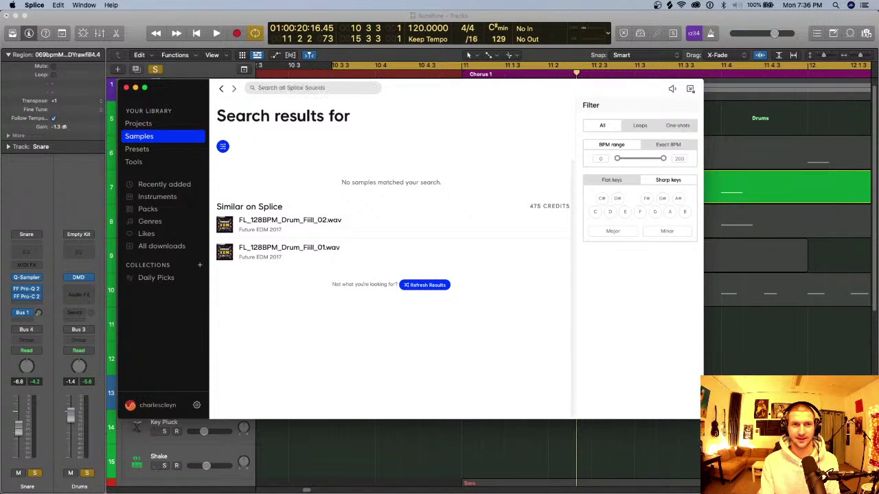
pyautogui.write('fills')
pyautogui.press('BackSpace')
pyautogui.press('BackSpace')
pyautogui.press('BackSpace')
pyautogui.press('BackSpace')
pyautogui.press('BackSpace')
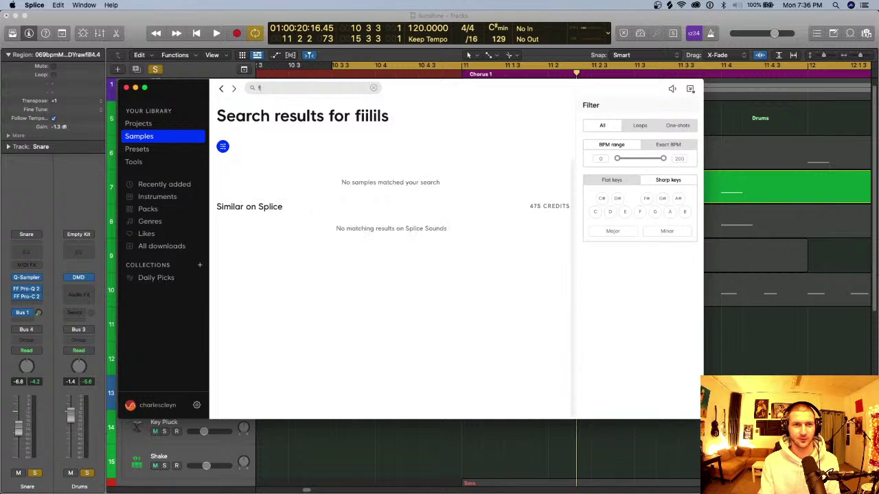
pyautogui.write('fiil')
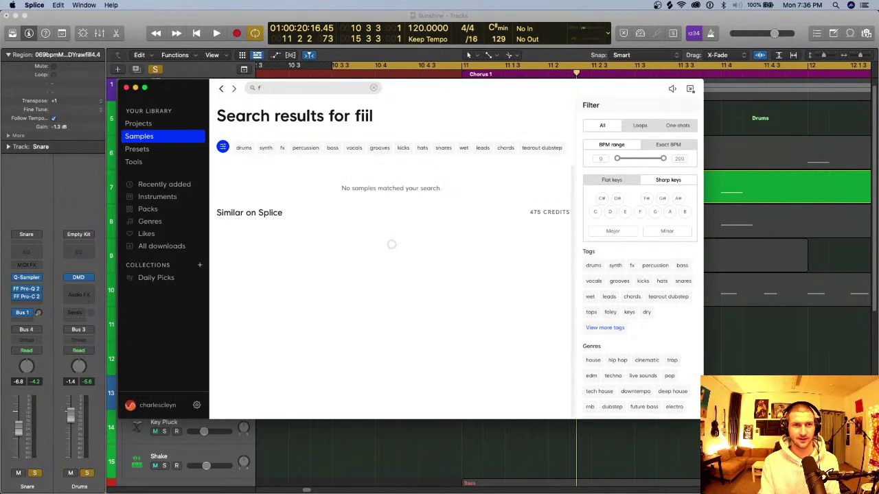
pyautogui.press('BackSpace')
pyautogui.press('BackSpace')
pyautogui.press('BackSpace')
pyautogui.press('BackSpace')
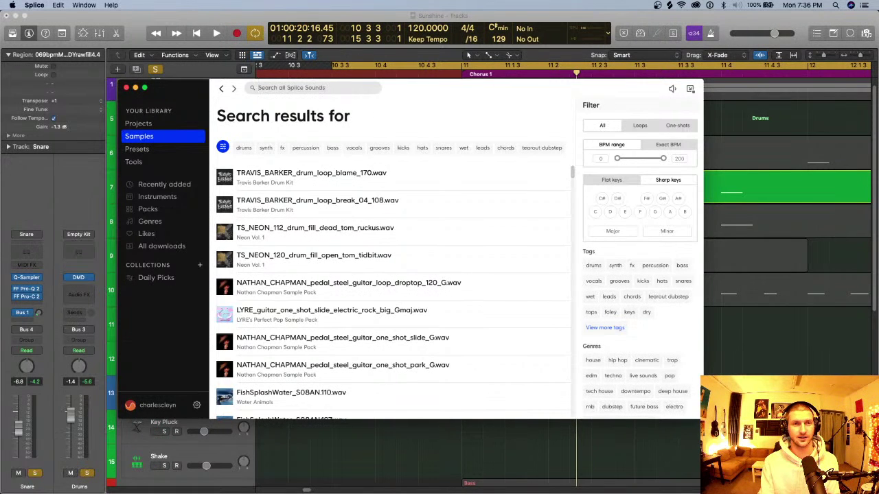
# Search the Splice samples for fills and preview TA_MK3_FILL_ONESHOT_TOPPY_124.wav.
pyautogui.write('fill')
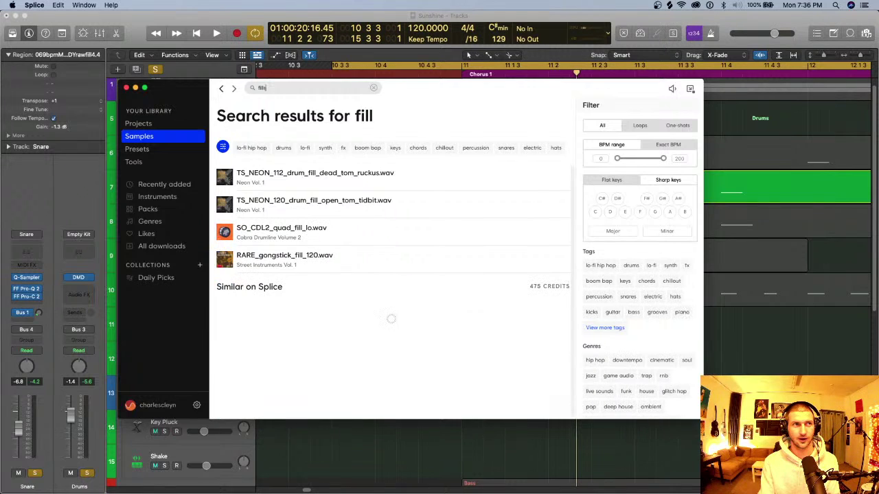
pyautogui.write('s')
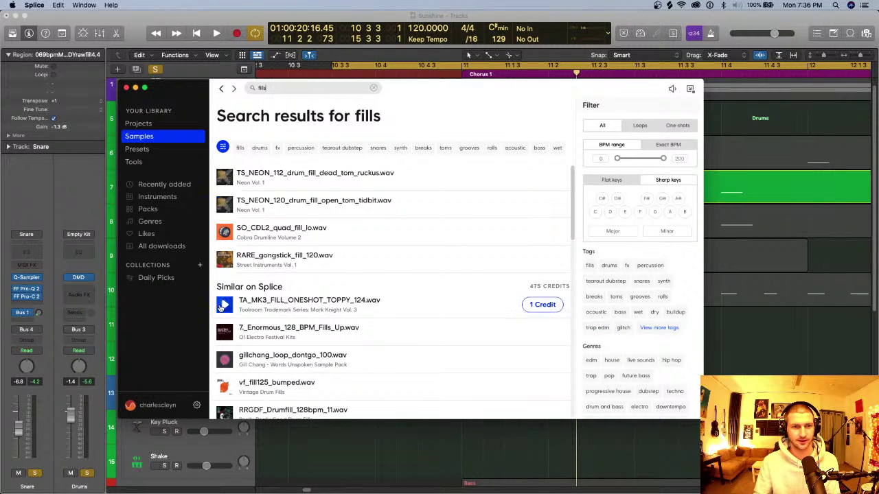
pyautogui.click(225, 307)
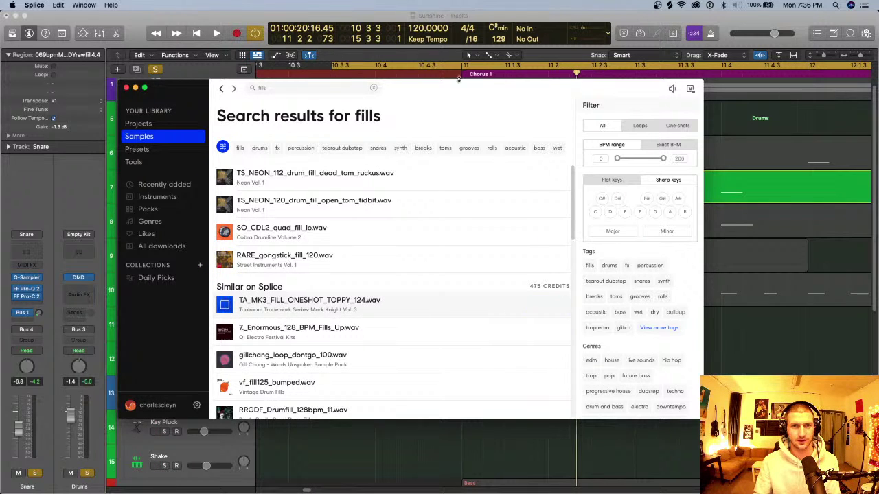
# Browse the fill results and filter tags, preview PMMDV3_Drum_Fill_07_140BPM.wav, and close the Splice window.
pyautogui.moveTo(513, 87); pyautogui.dragTo(502, 57)
pyautogui.scroll(-5, 270, 270)
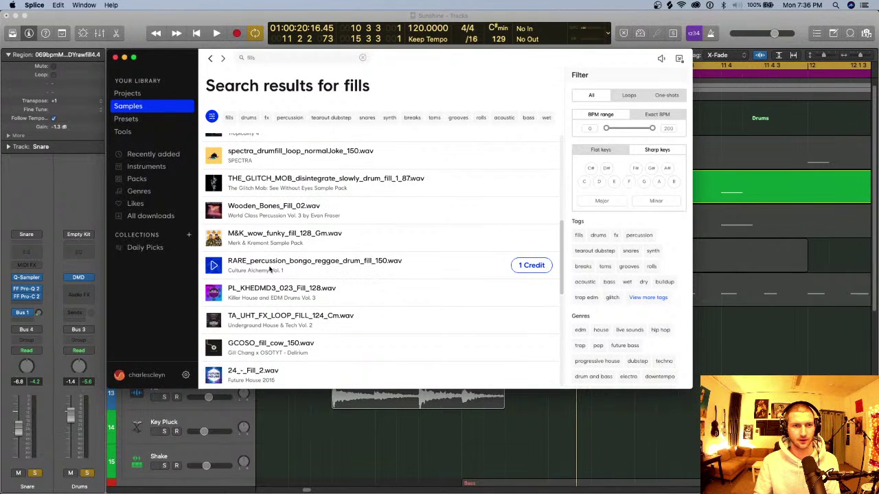
pyautogui.scroll(-5, 289, 184)
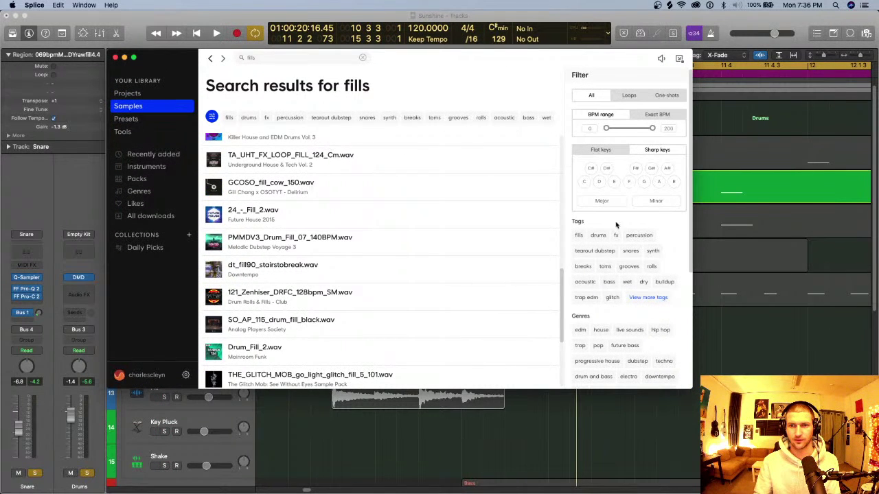
pyautogui.scroll(-2, 612, 250)
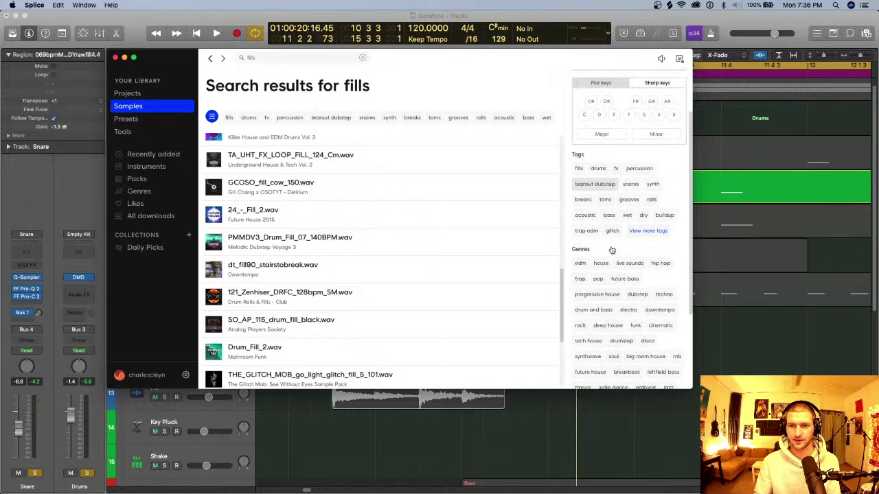
pyautogui.scroll(-2, 612, 250)
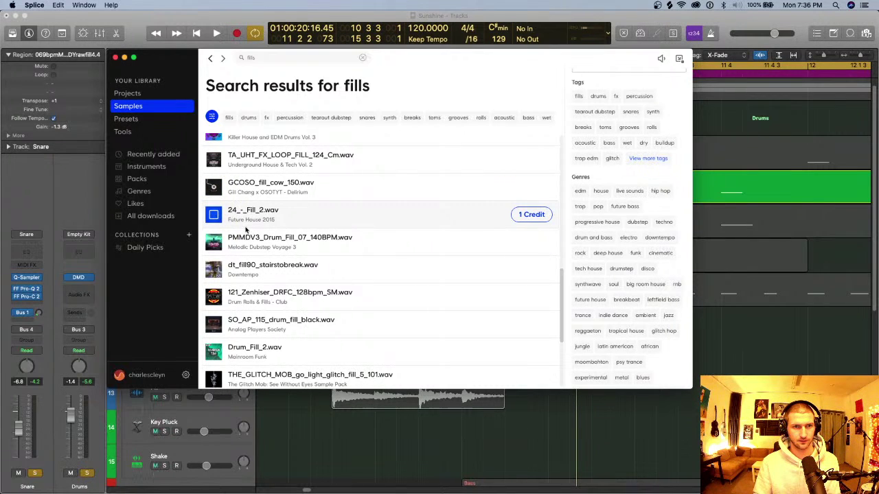
pyautogui.click(213, 243)
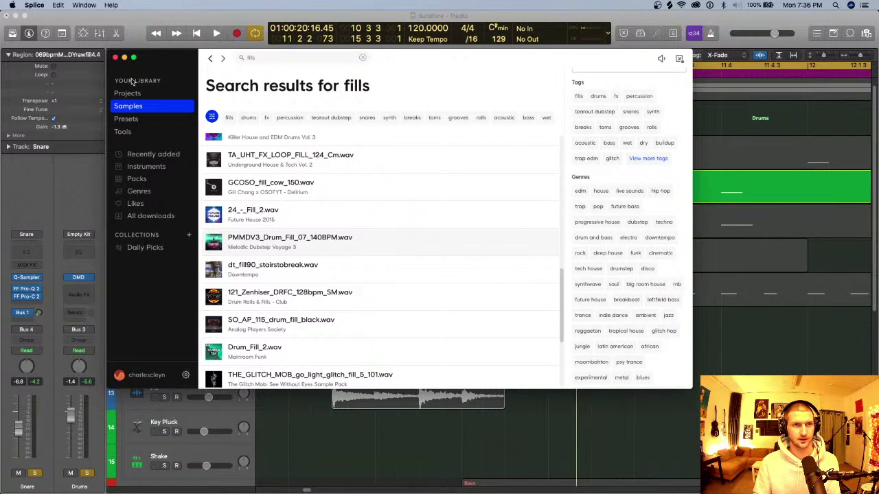
pyautogui.click(115, 58)
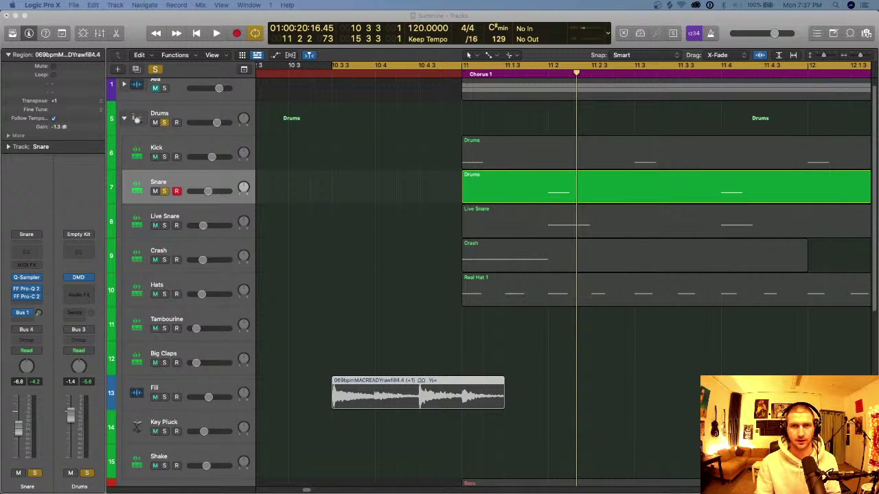
# Back in Logic, deselect the snare region and shift the cycle range to run from 11 3 3 to 16 3 3.
pyautogui.click(337, 290)
pyautogui.press('super+Left')
pyautogui.press('super+Left')
pyautogui.press('super+Left')
pyautogui.press('super+Left')
pyautogui.press('super+Left')
pyautogui.press('super+Left')
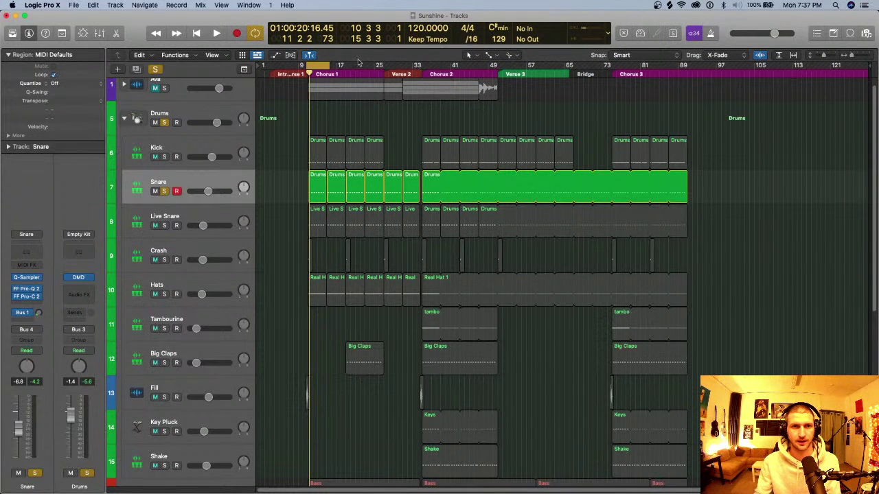
pyautogui.moveTo(314, 66); pyautogui.dragTo(322, 66)
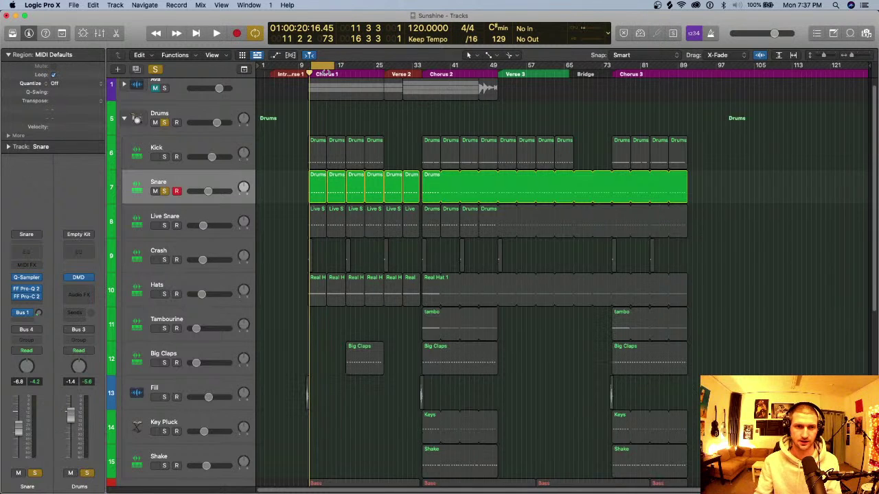
# Expand the Ava stack, clear the existing solos, and solo its Acoustic Guitar track.
pyautogui.scroll(5, 328, 67)
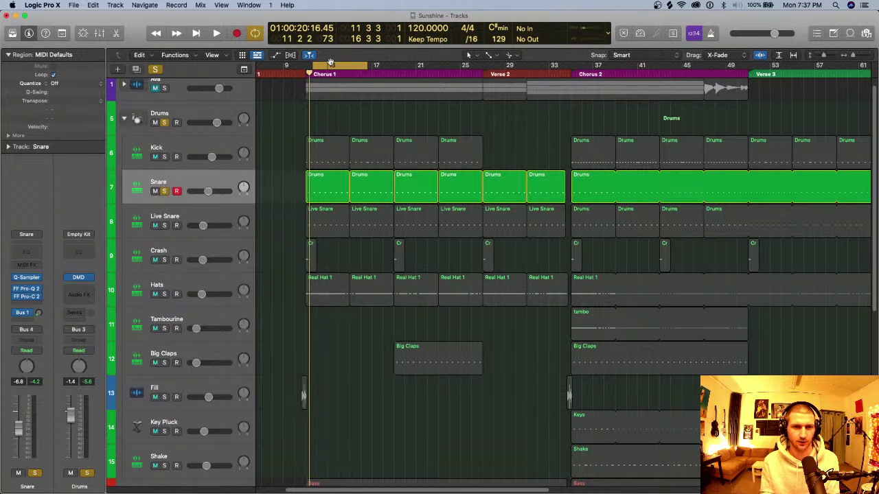
pyautogui.scroll(1, 313, 186)
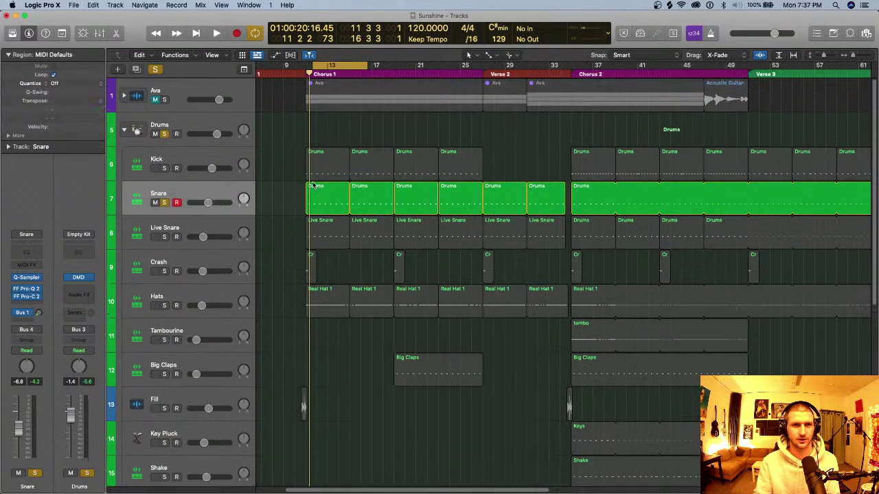
pyautogui.click(124, 96)
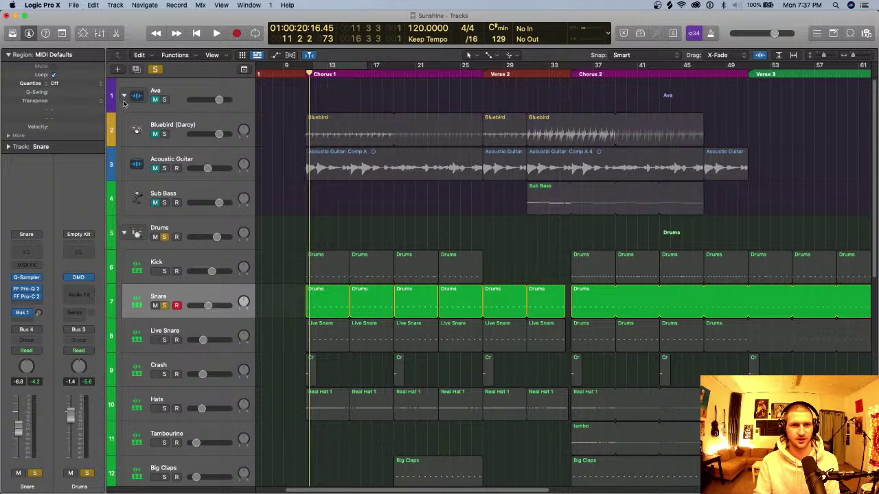
pyautogui.click(164, 168)
pyautogui.click(155, 69)
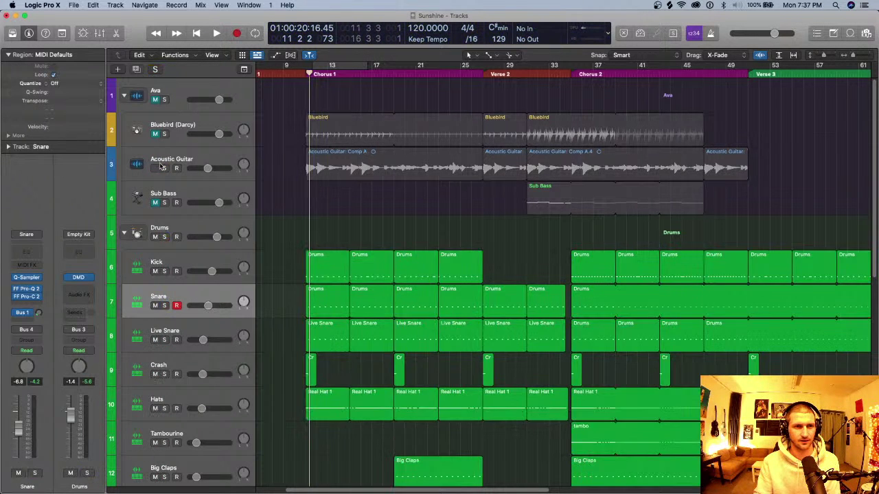
pyautogui.click(164, 167)
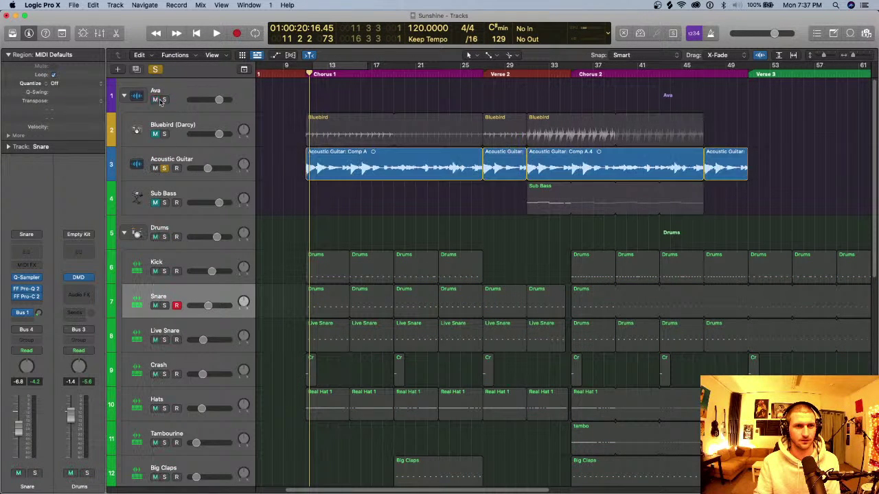
# Set the cycle range from bar 11 to bar 27 over Chorus 1, audition the soloed guitar, and select the Acoustic Guitar track.
pyautogui.press('space')
pyautogui.moveTo(309, 67); pyautogui.dragTo(482, 70)
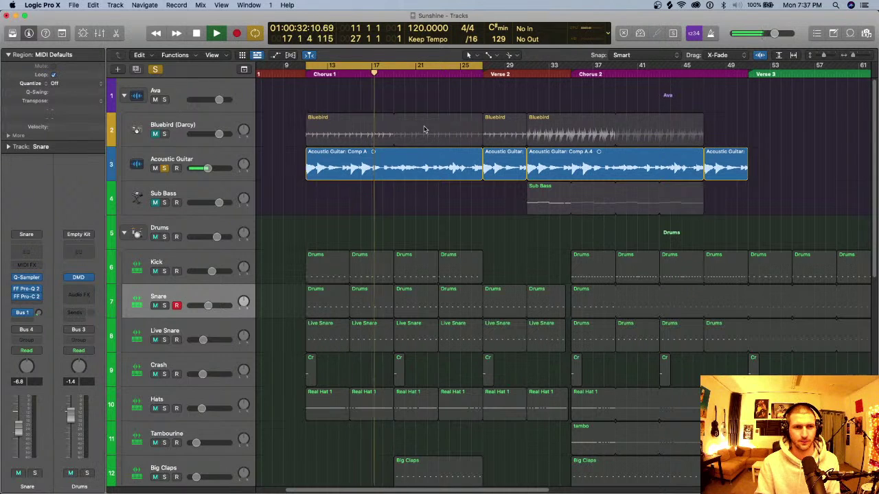
pyautogui.press('space')
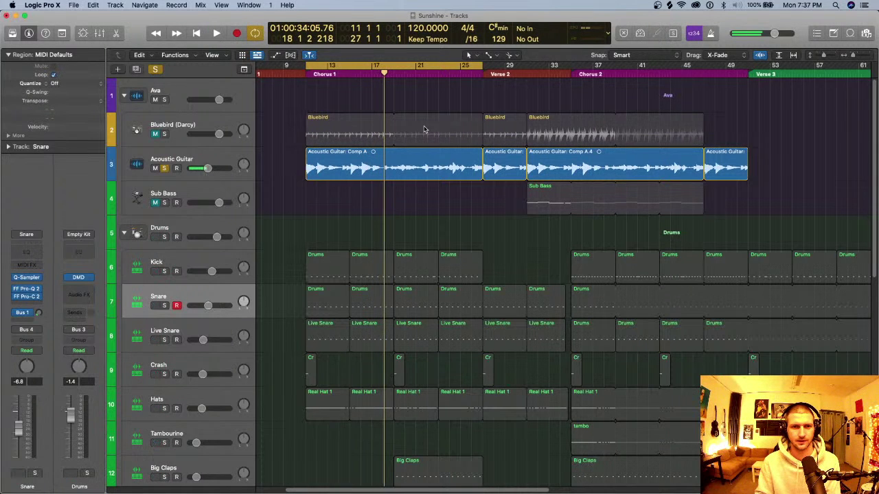
pyautogui.click(203, 165)
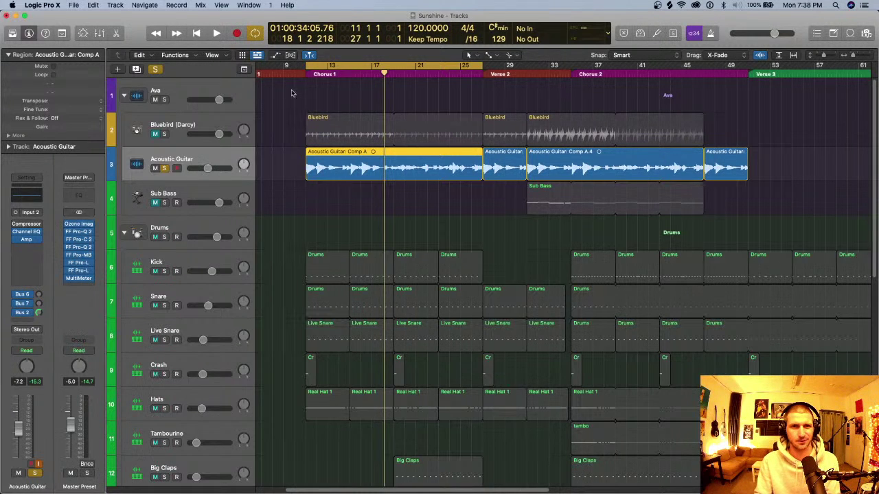
pyautogui.moveTo(306, 70)
pyautogui.mouseDown()
pyautogui.moveTo(289, 69)
pyautogui.moveTo(303, 73)
pyautogui.mouseUp()
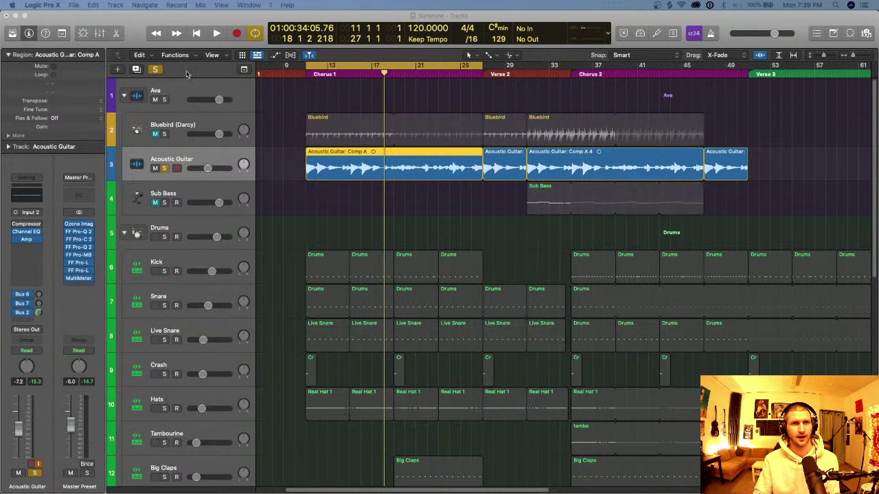
# Solo the Bluebird and Sub Bass tracks together with Acoustic Guitar and extend the cycle range to end at bar 51.
pyautogui.click(165, 168)
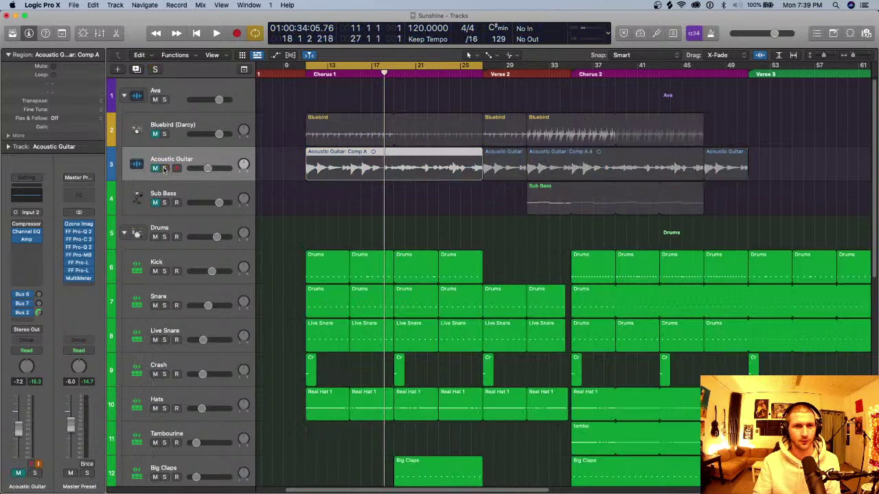
pyautogui.click(164, 168)
pyautogui.click(164, 134)
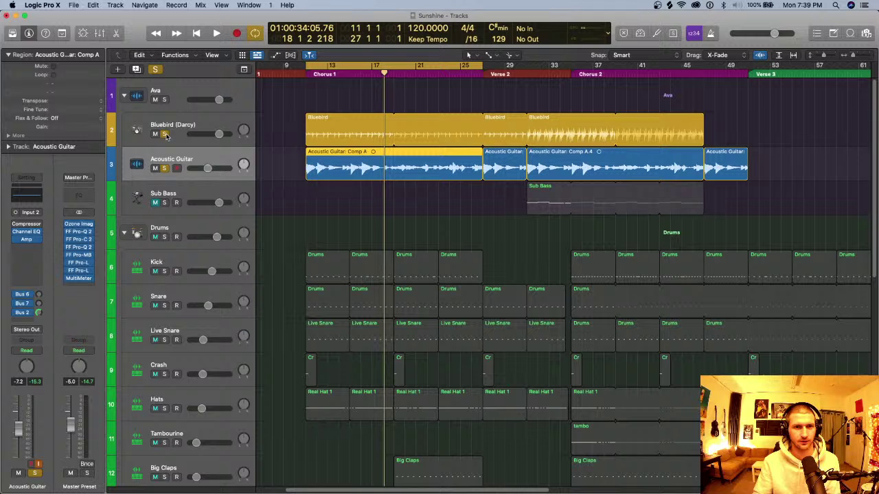
pyautogui.click(164, 202)
pyautogui.moveTo(451, 66); pyautogui.dragTo(749, 64)
pyautogui.moveTo(510, 76); pyautogui.dragTo(310, 72)
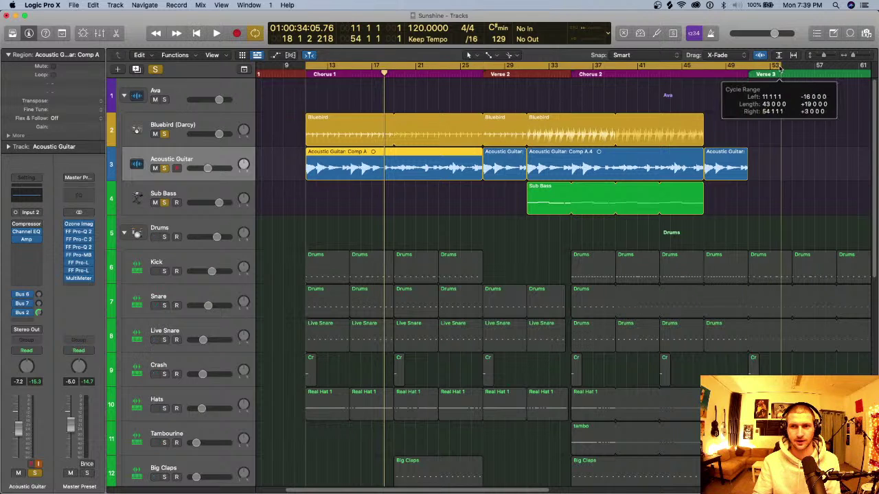
# Clear the solos on all three Ava tracks and collapse the Ava stack.
pyautogui.moveTo(164, 134); pyautogui.dragTo(164, 203)
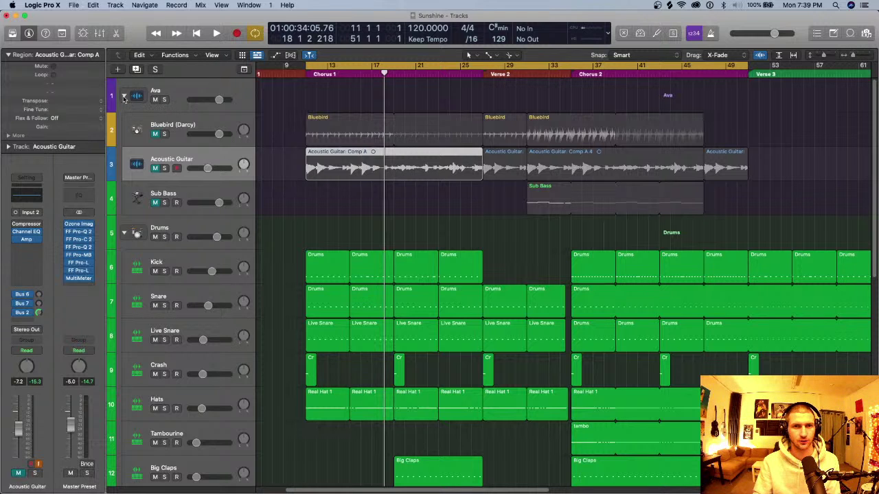
pyautogui.click(124, 98)
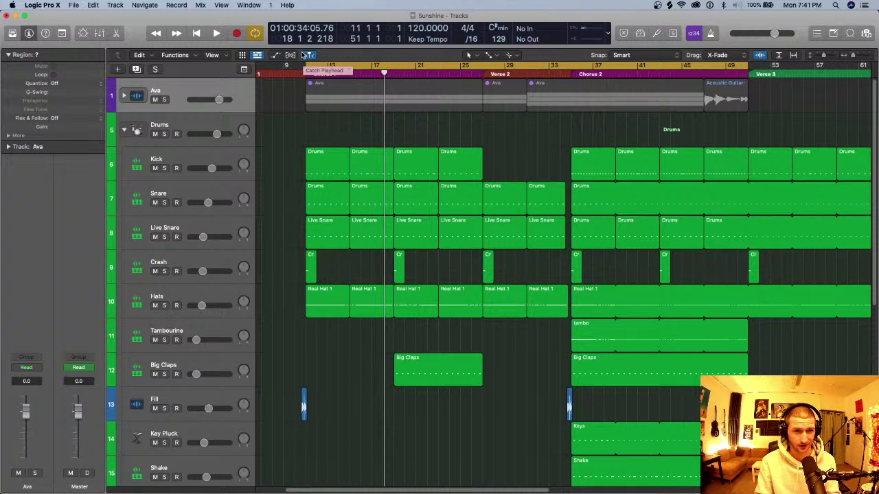
# Collapse the original Drums stack, select its track, and shift the cycle range to run from bar 10 to bar 50.
pyautogui.moveTo(313, 66); pyautogui.dragTo(290, 65)
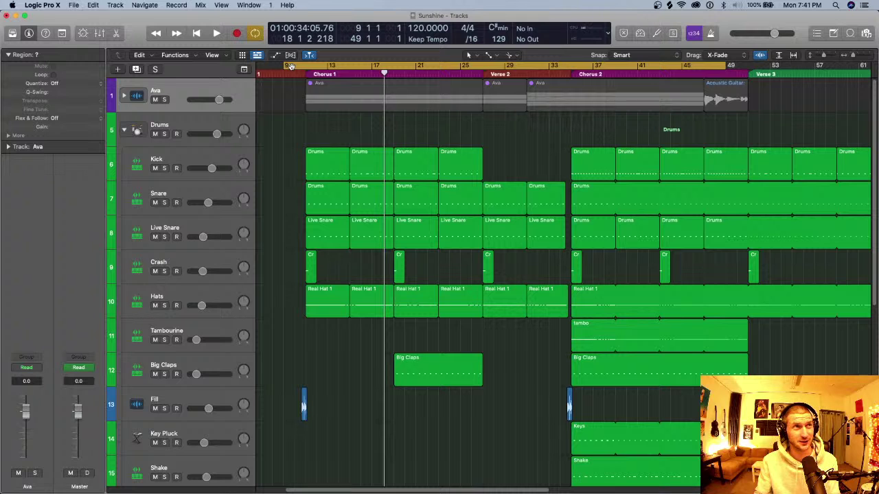
pyautogui.click(124, 130)
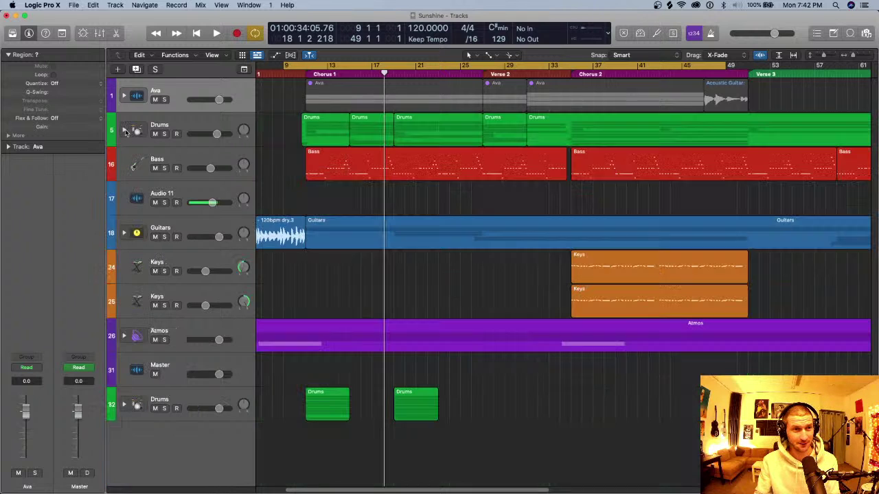
pyautogui.click(213, 124)
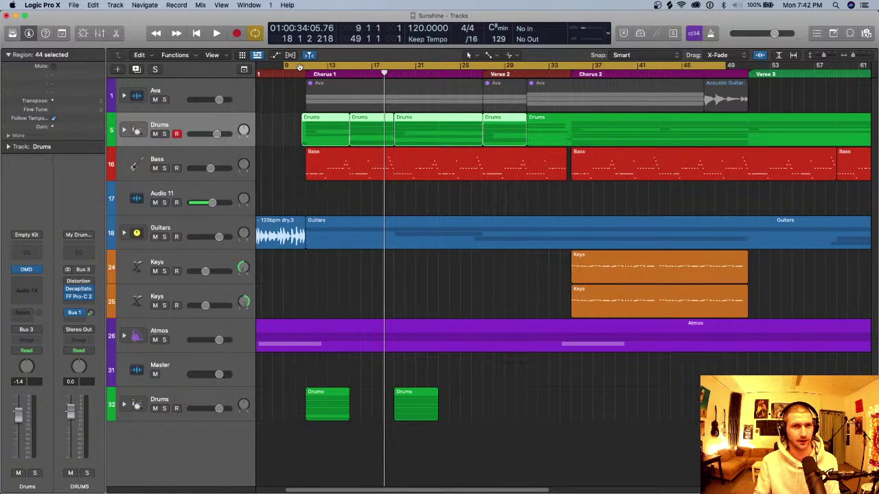
pyautogui.moveTo(299, 67); pyautogui.dragTo(308, 69)
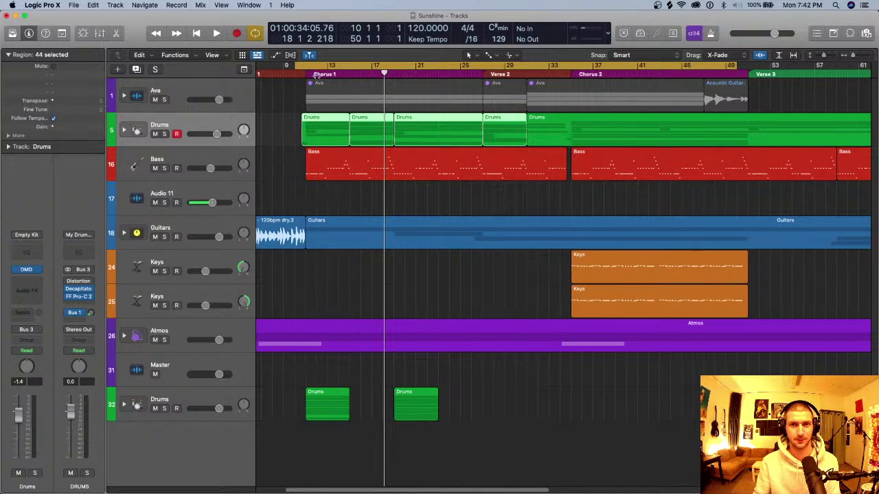
# Extend the cycle range at both ends so that it runs from bar 8 to bar 52.
pyautogui.moveTo(743, 67); pyautogui.dragTo(762, 65)
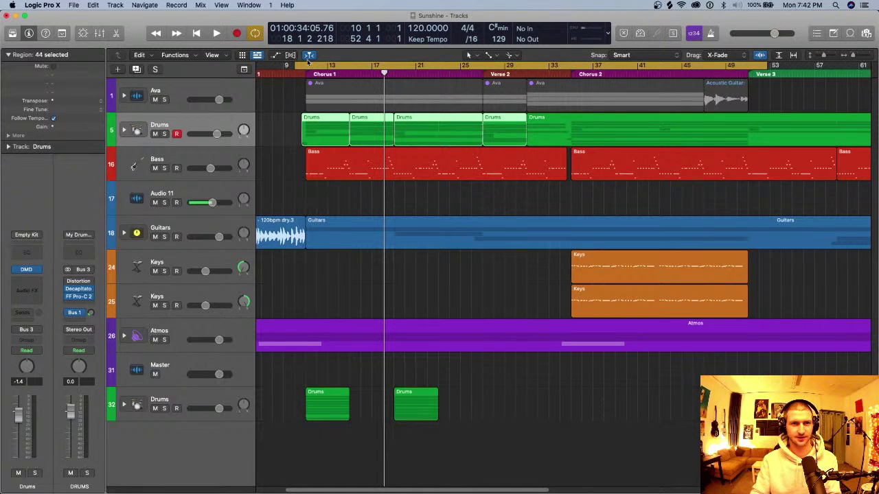
pyautogui.moveTo(295, 66); pyautogui.dragTo(286, 67)
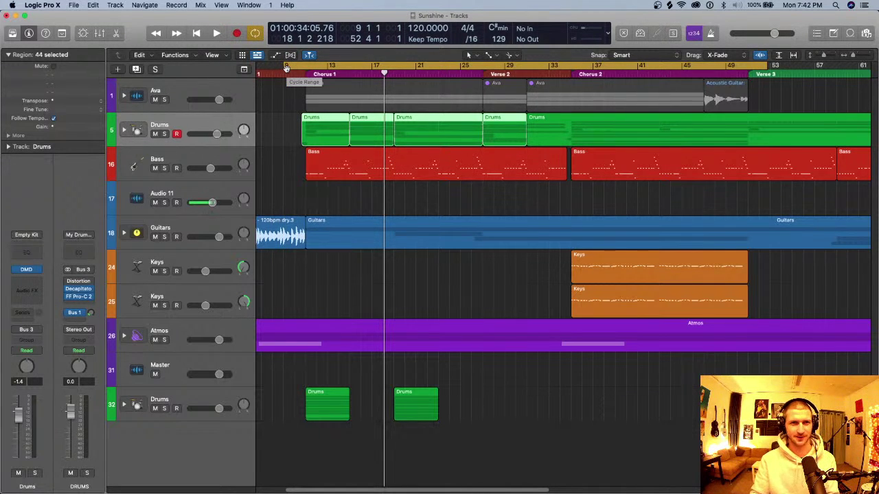
pyautogui.moveTo(282, 65); pyautogui.dragTo(273, 66)
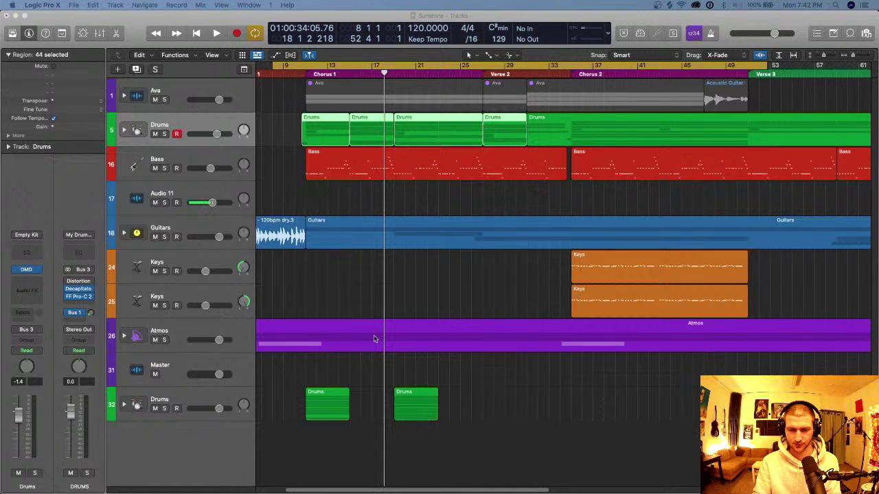
# Deselect the drum regions and set the cycle range to run from bar 11 to bar 59.
pyautogui.click(391, 268)
pyautogui.press('z')
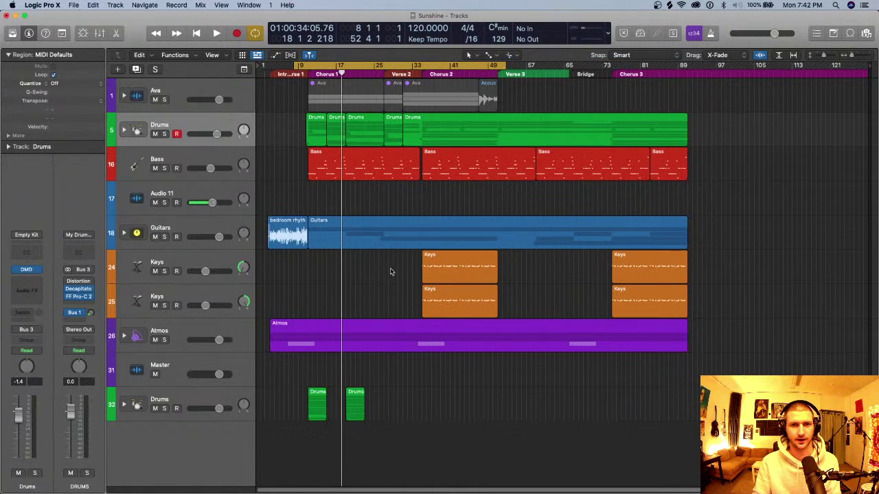
pyautogui.moveTo(272, 68); pyautogui.dragTo(497, 67)
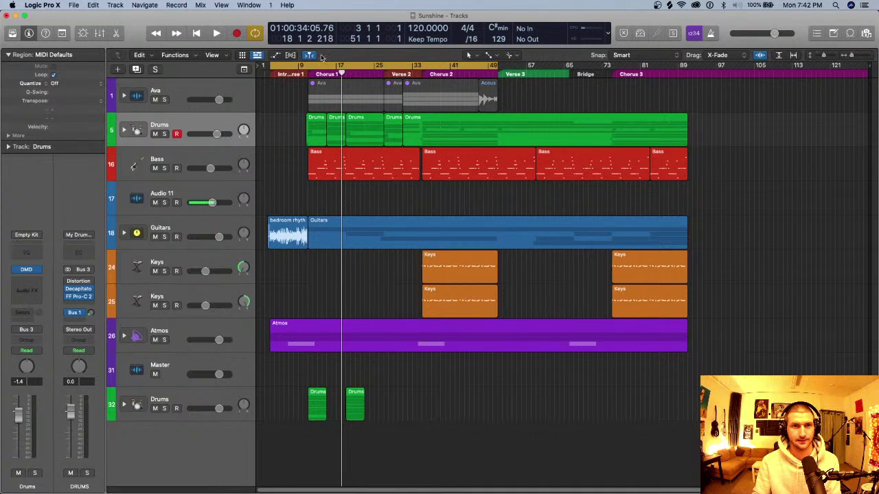
pyautogui.moveTo(316, 67); pyautogui.dragTo(347, 88)
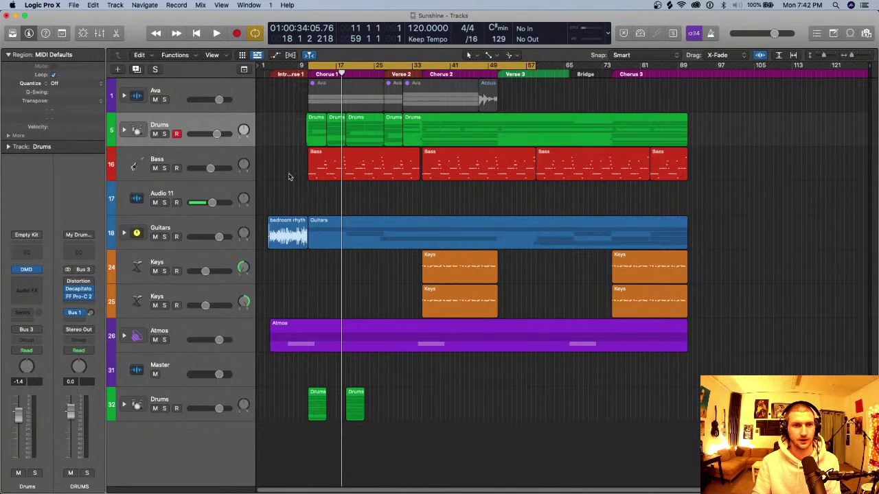
# Expand the Guitars stack to examine its electric guitar tracks and regions, and collapse it again.
pyautogui.click(123, 129)
pyautogui.click(123, 129)
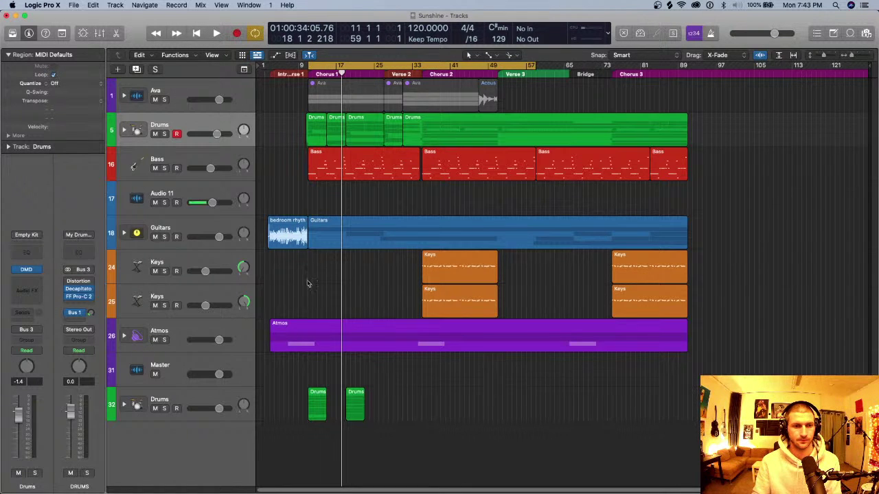
pyautogui.scroll(3, 327, 265)
pyautogui.hscroll(-3, 328, 265)
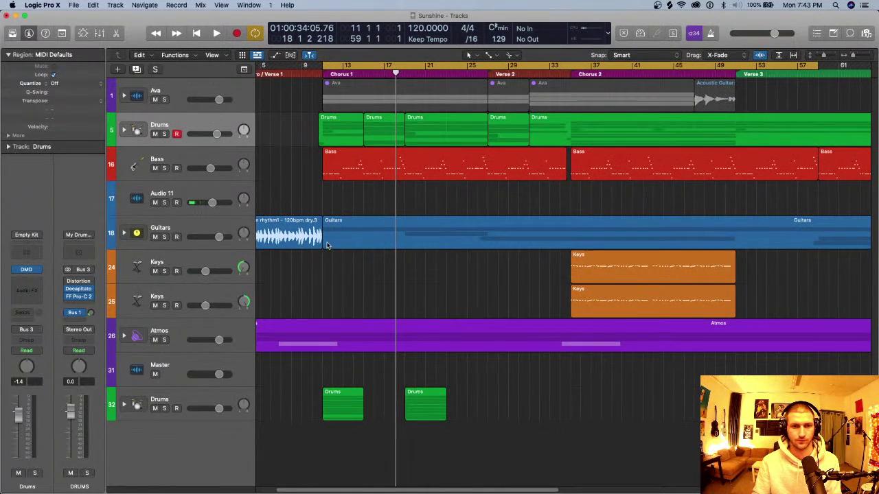
pyautogui.click(123, 234)
pyautogui.scroll(-5, 248, 221)
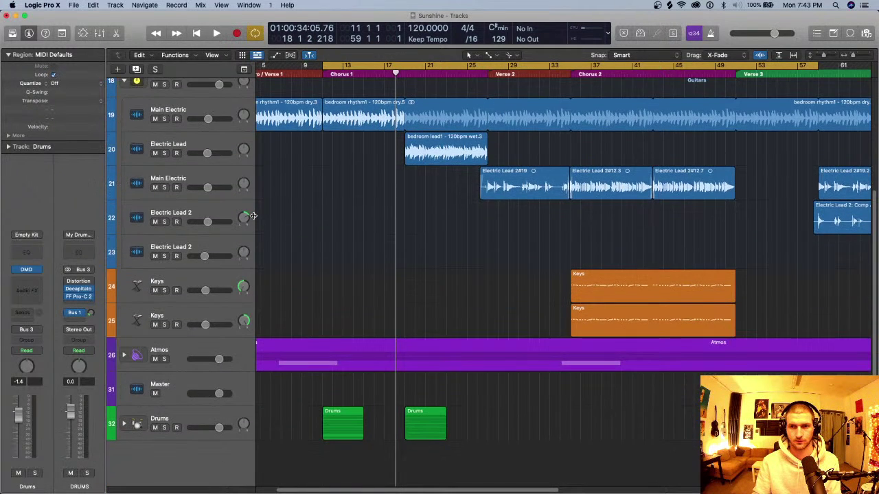
pyautogui.scroll(5, 253, 216)
pyautogui.click(124, 232)
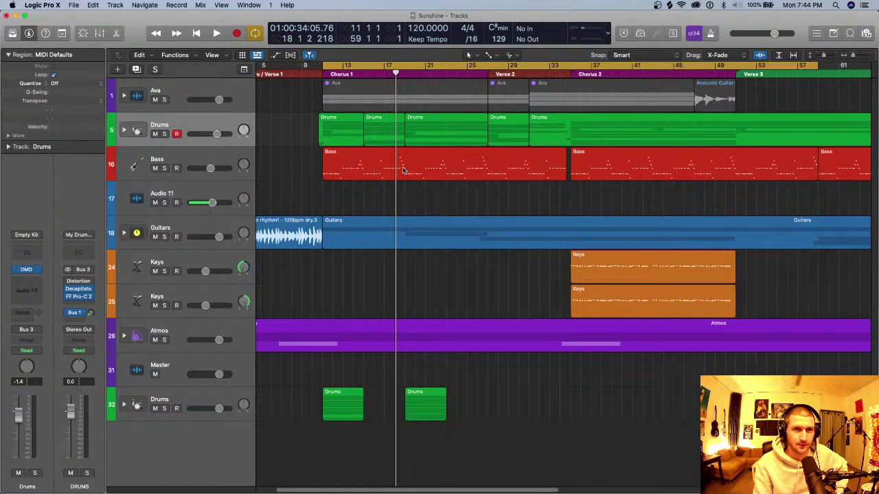
# Solo the original Drums stack and audition it from bar 11 in Chorus 1.
pyautogui.press('super+Left')
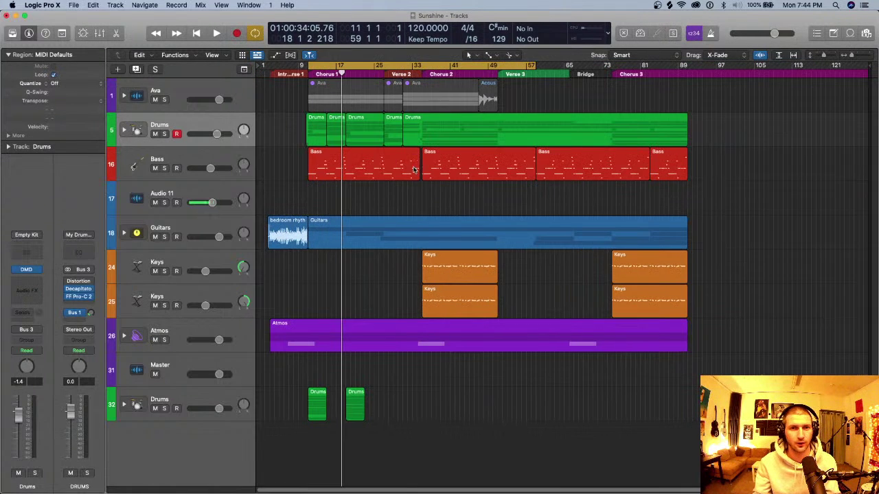
pyautogui.click(164, 133)
pyautogui.press('super+Right')
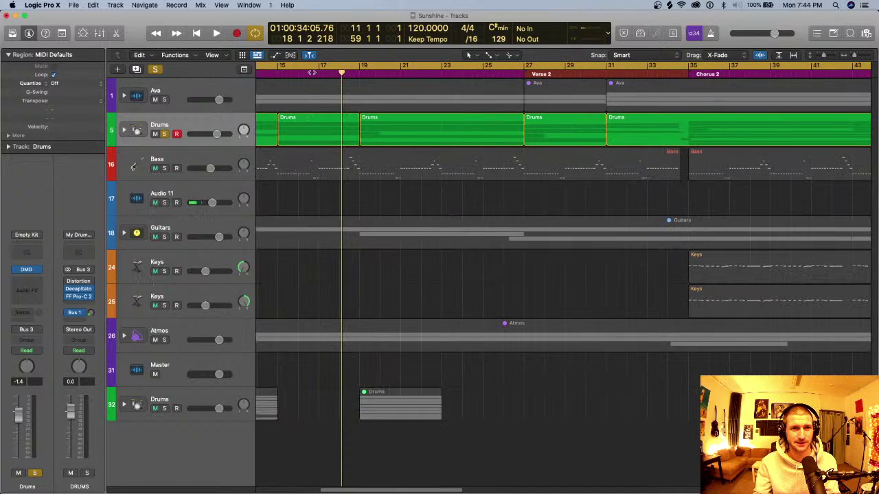
pyautogui.press('space')
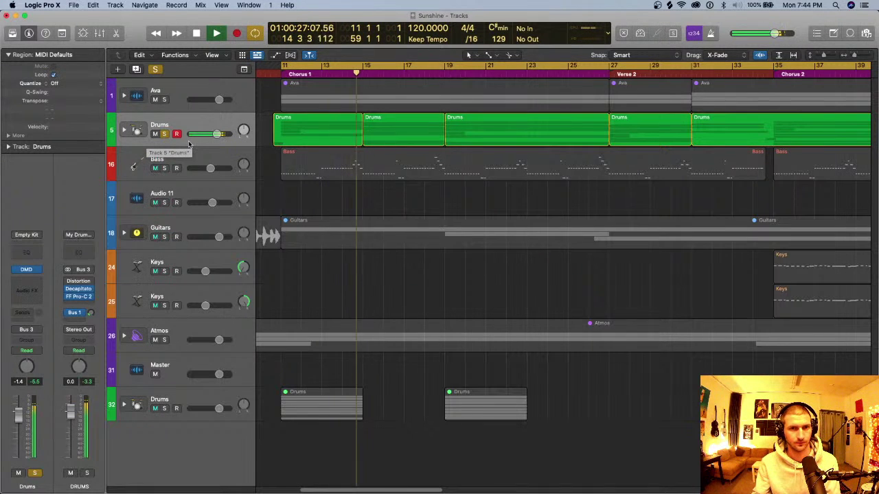
pyautogui.press('space')
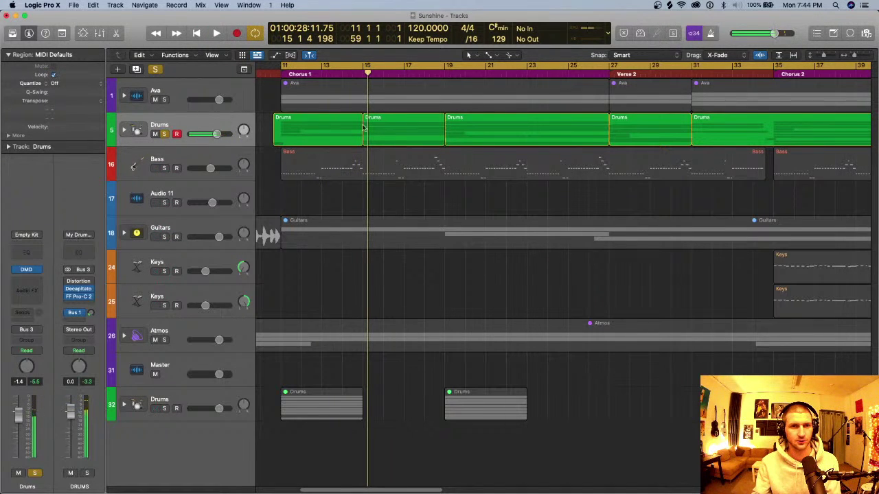
# Expand the second Drums stack below Master to look over its tracks, clear its solo, and collapse it.
pyautogui.click(203, 400)
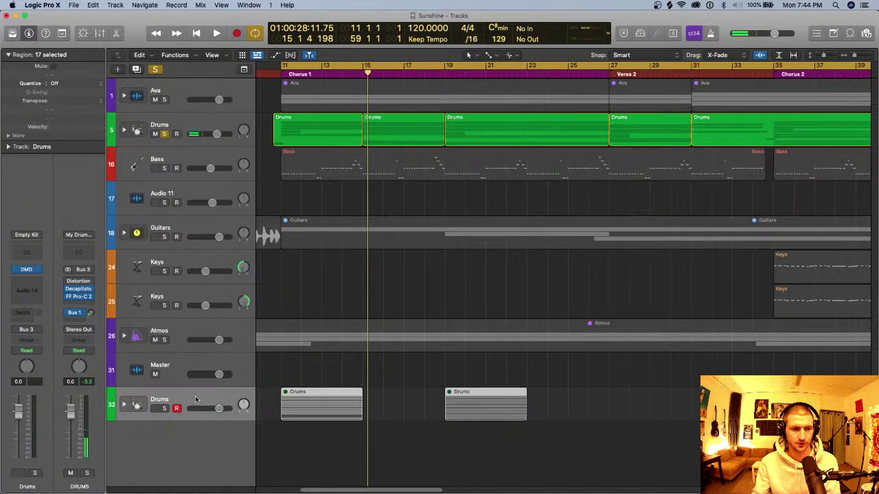
pyautogui.click(125, 405)
pyautogui.scroll(-8, 188, 376)
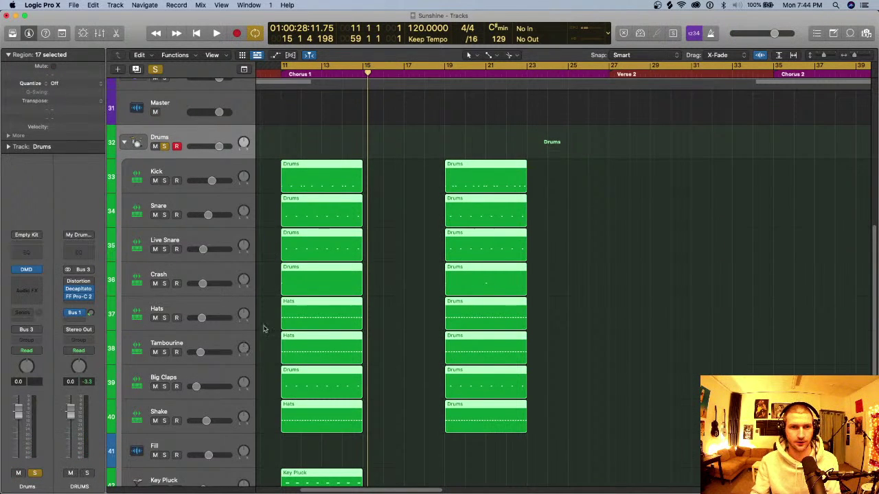
pyautogui.click(163, 146)
pyautogui.click(125, 142)
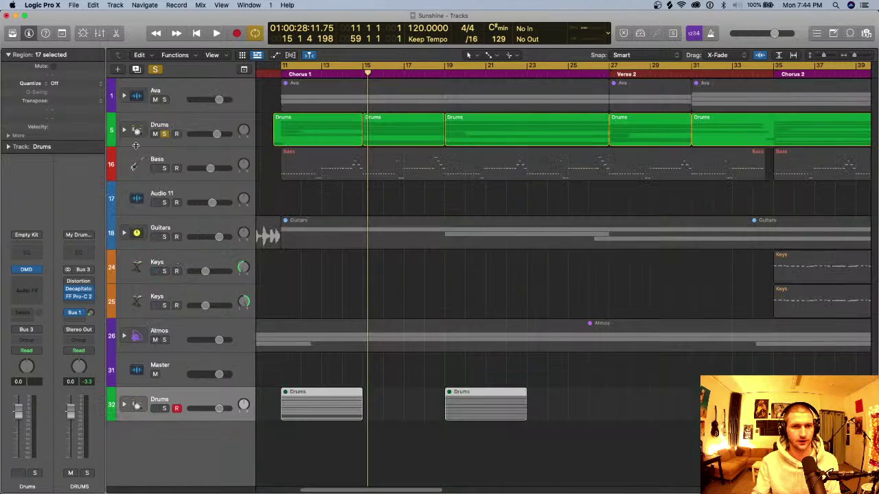
# Solo the Ava stack instead of the original Drums stack and expand it to show its three tracks.
pyautogui.click(193, 92)
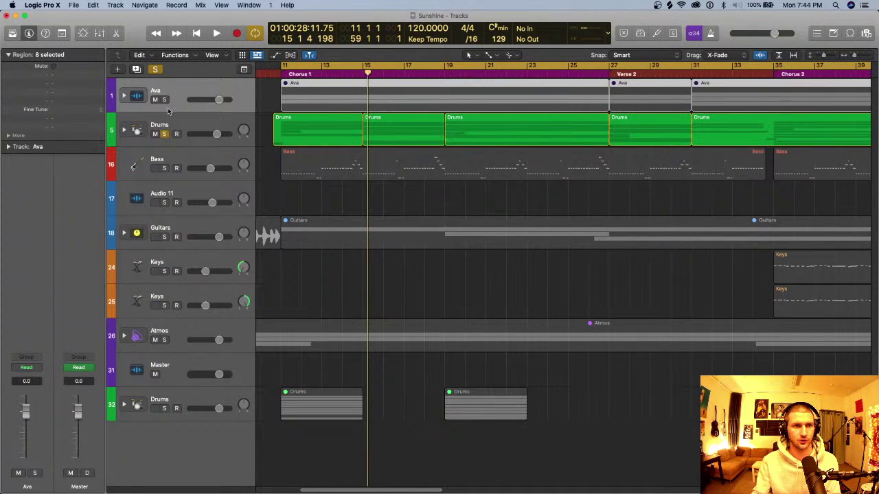
pyautogui.click(164, 100)
pyautogui.click(164, 134)
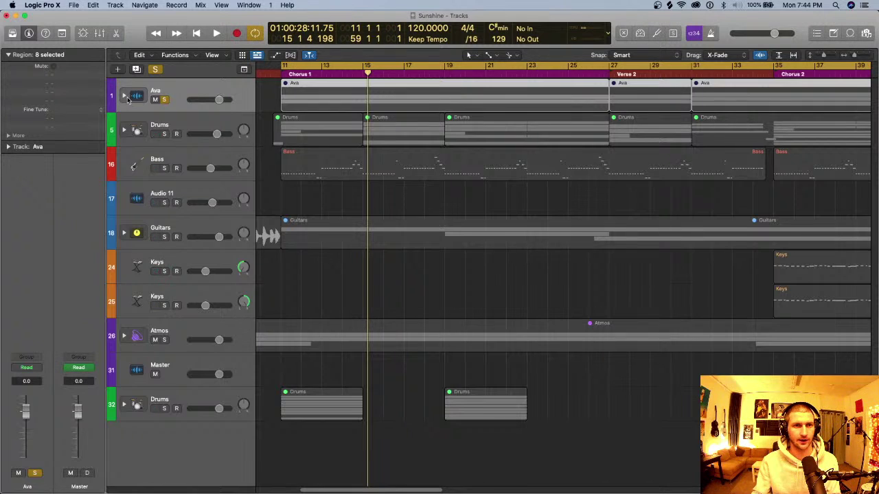
pyautogui.click(124, 97)
pyautogui.click(164, 133)
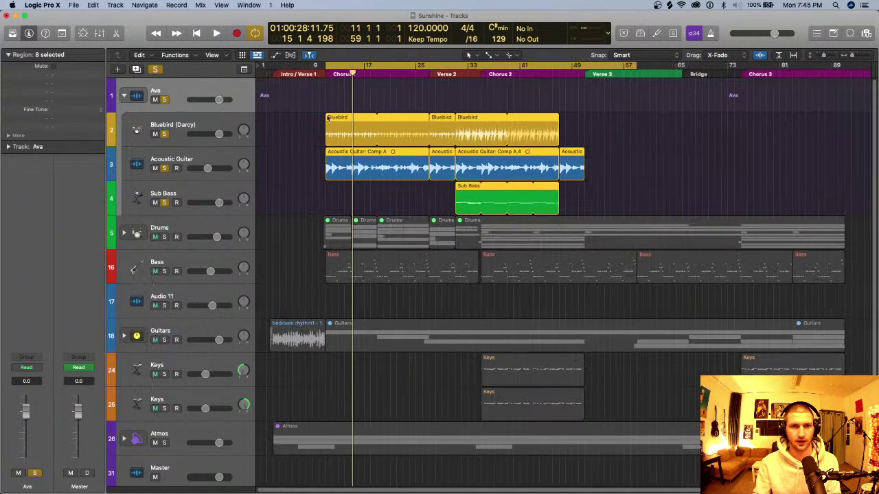
# Set the cycle range from bar 31 to bar 57 and play the soloed Ava tracks from bar 31.
pyautogui.press('super+Left')
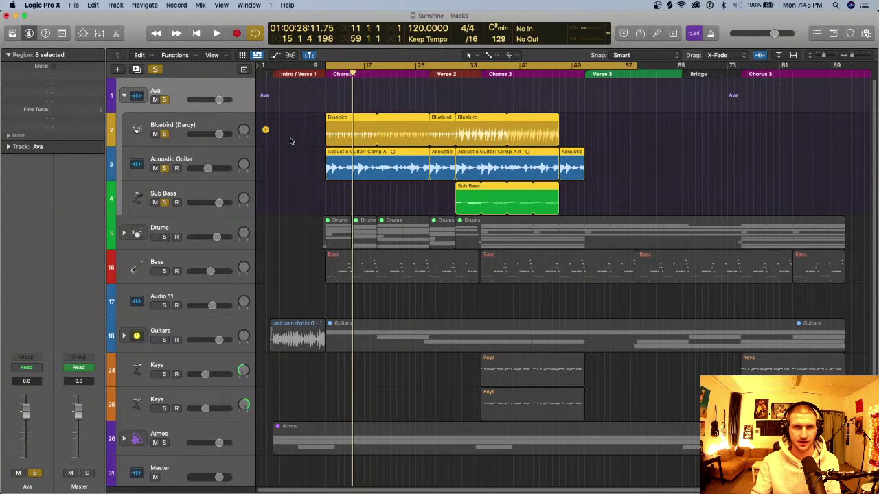
pyautogui.click(455, 71)
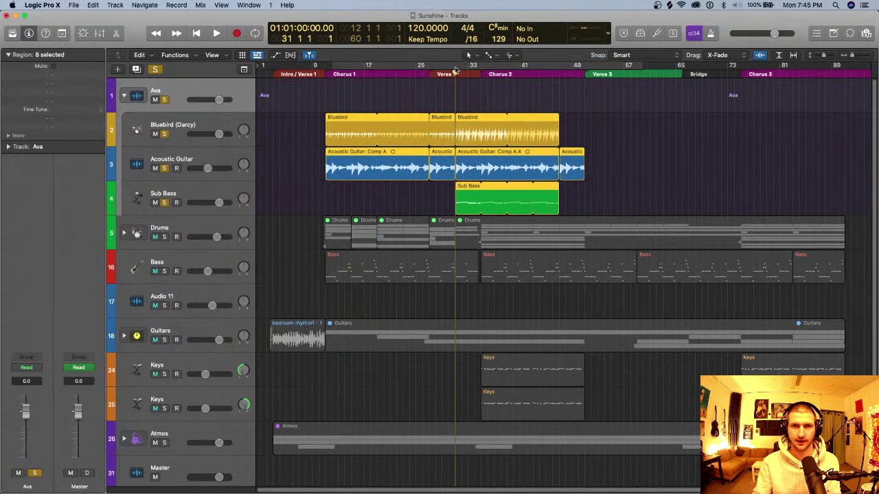
pyautogui.moveTo(454, 70); pyautogui.dragTo(626, 63)
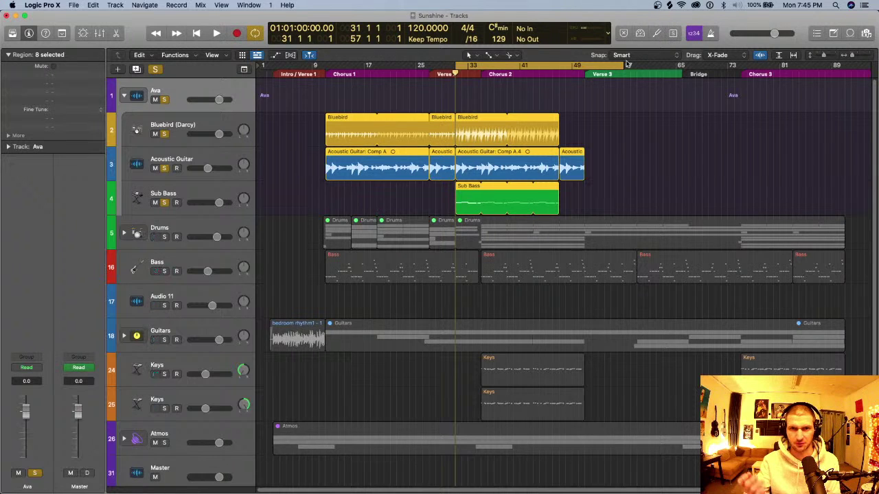
pyautogui.press('space')
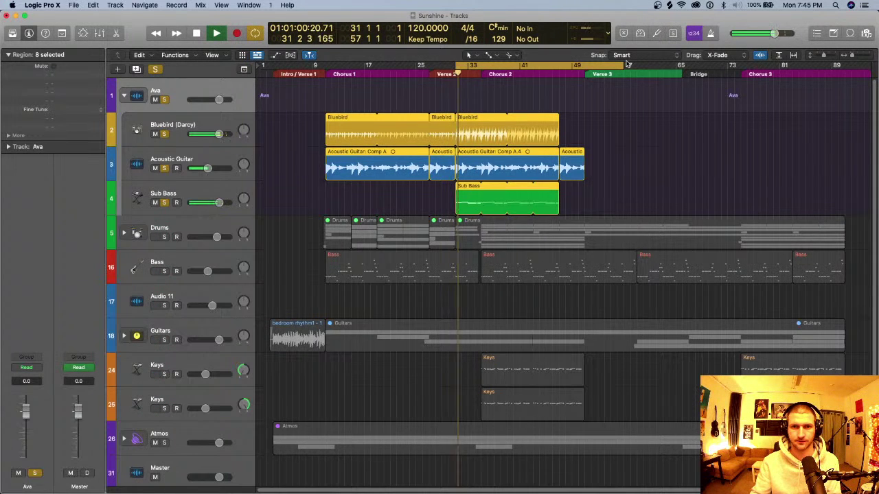
pyautogui.press('super+Right')
pyautogui.press('super+Right')
pyautogui.press('super+Right')
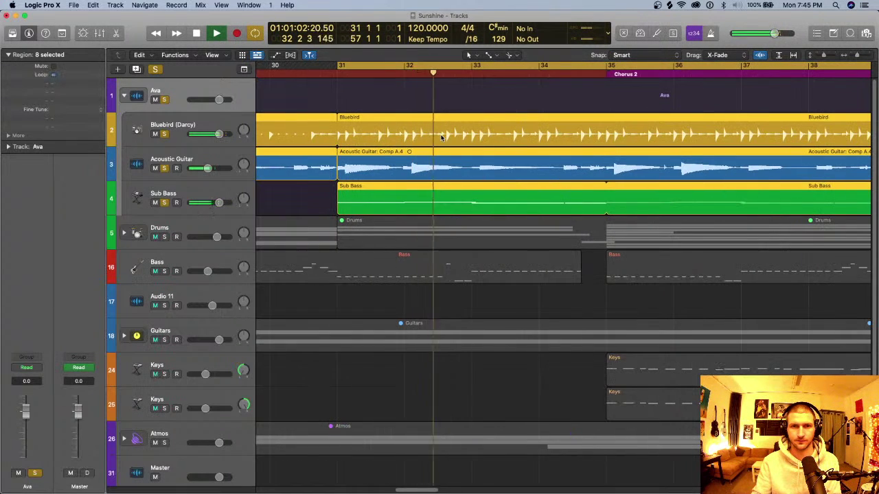
# Open the Drummer editor for the Ava regions and lower the beat to medium loudness at the simple edge of the XY pad.
pyautogui.press('e')
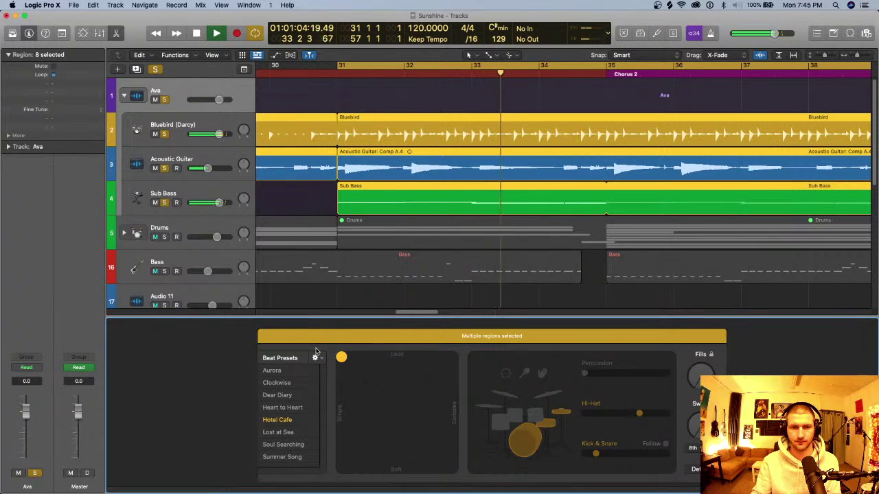
pyautogui.press('super+Left')
pyautogui.press('super+Left')
pyautogui.press('super+Left')
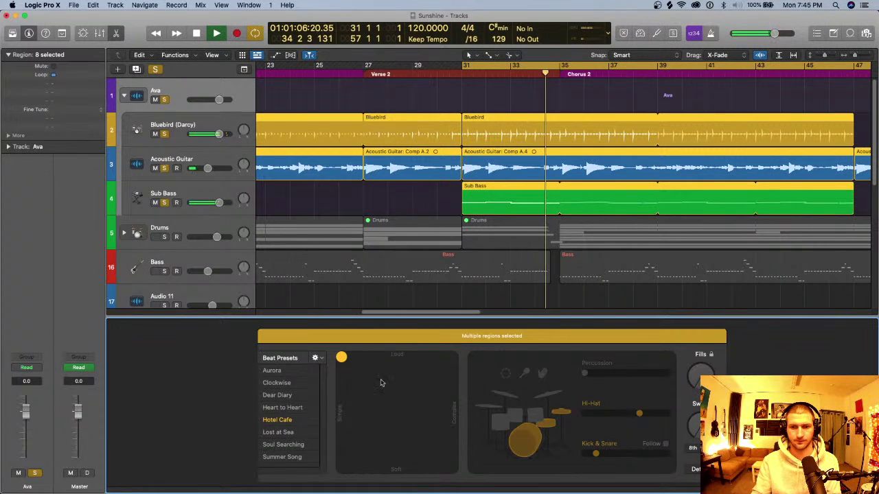
pyautogui.moveTo(346, 363); pyautogui.dragTo(345, 419)
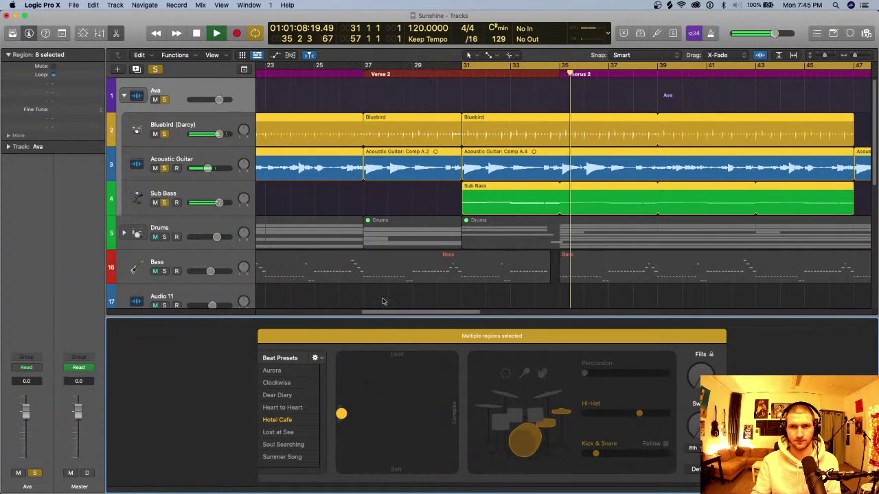
# Lower the Sub Bass track's volume, close the Drummer editor, and stop playback.
pyautogui.hscroll(5, 394, 281)
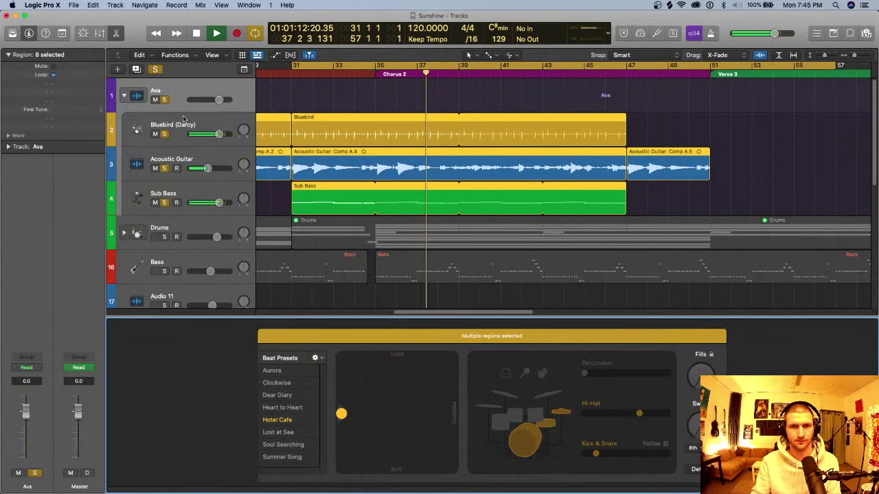
pyautogui.moveTo(218, 203); pyautogui.dragTo(207, 202)
pyautogui.press('e')
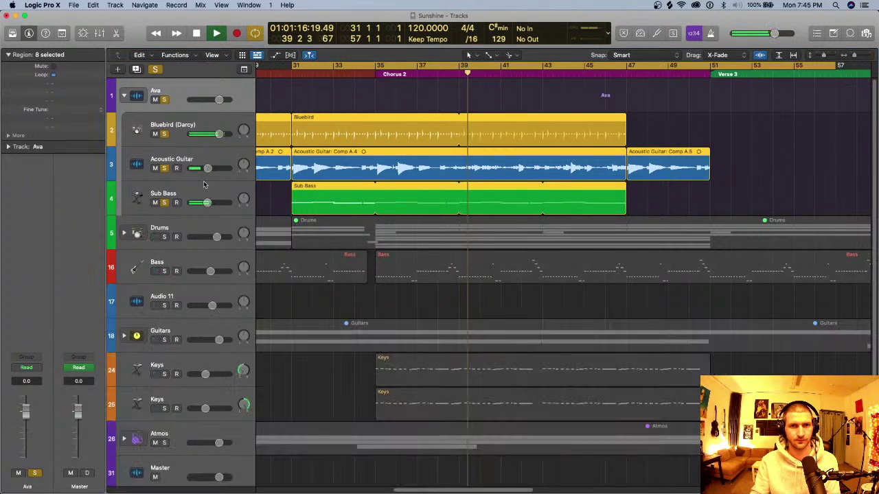
pyautogui.press('super+Left')
pyautogui.press('space')
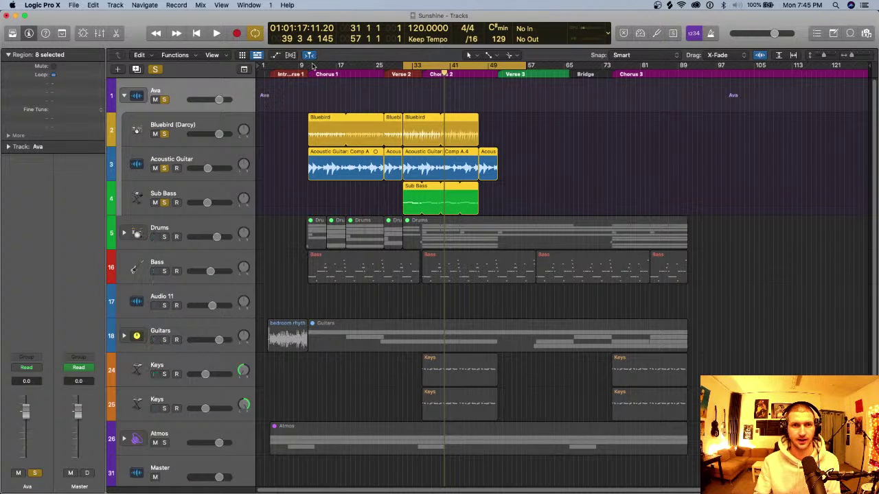
# Set the cycle range to run from bar 11 to bar 27 over Chorus 1.
pyautogui.moveTo(314, 64); pyautogui.dragTo(427, 74)
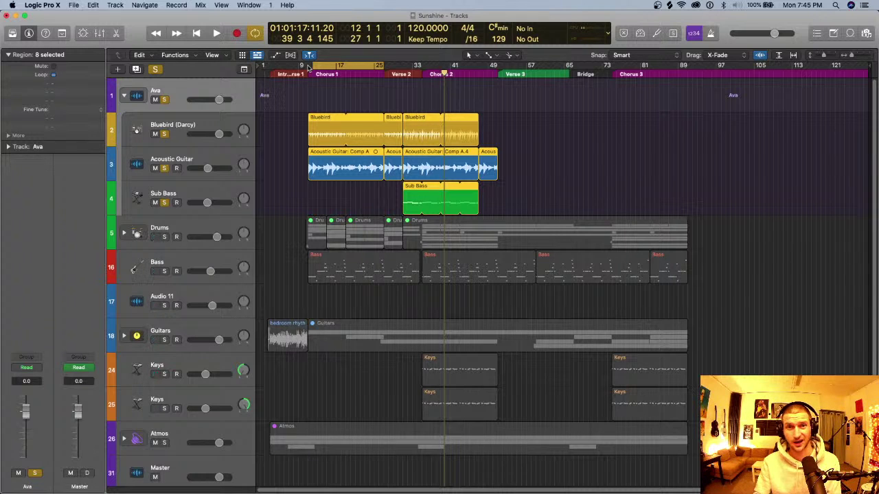
pyautogui.moveTo(308, 66); pyautogui.dragTo(383, 87)
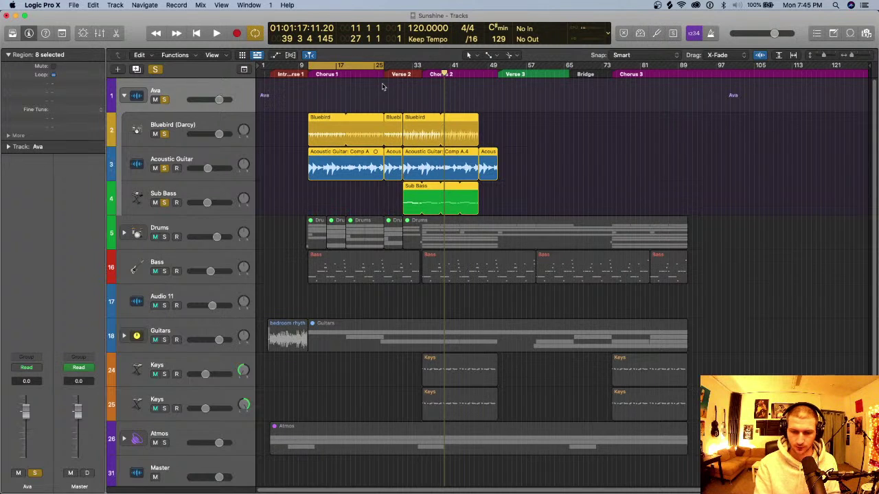